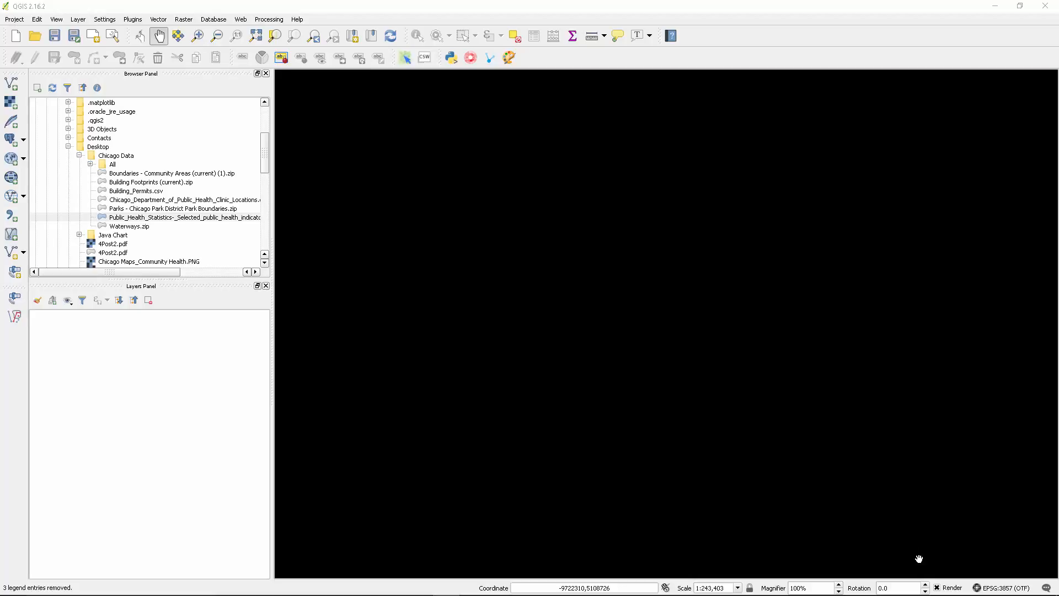
Widen the file browser area so the long file names in the Chicago Data folder can be read
left_click(208, 218)
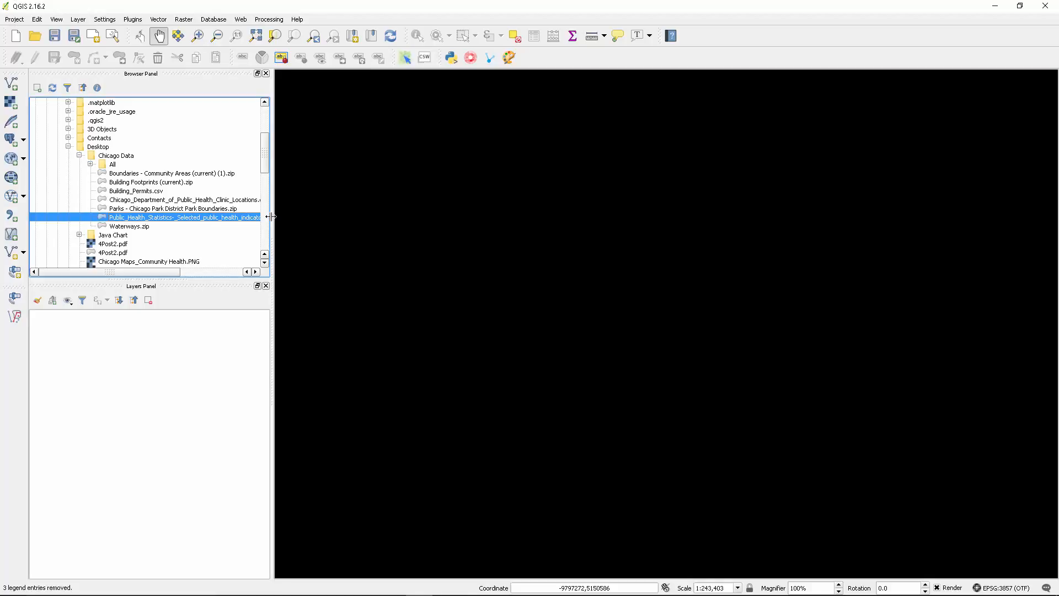
left_click_drag(271, 216, 333, 215)
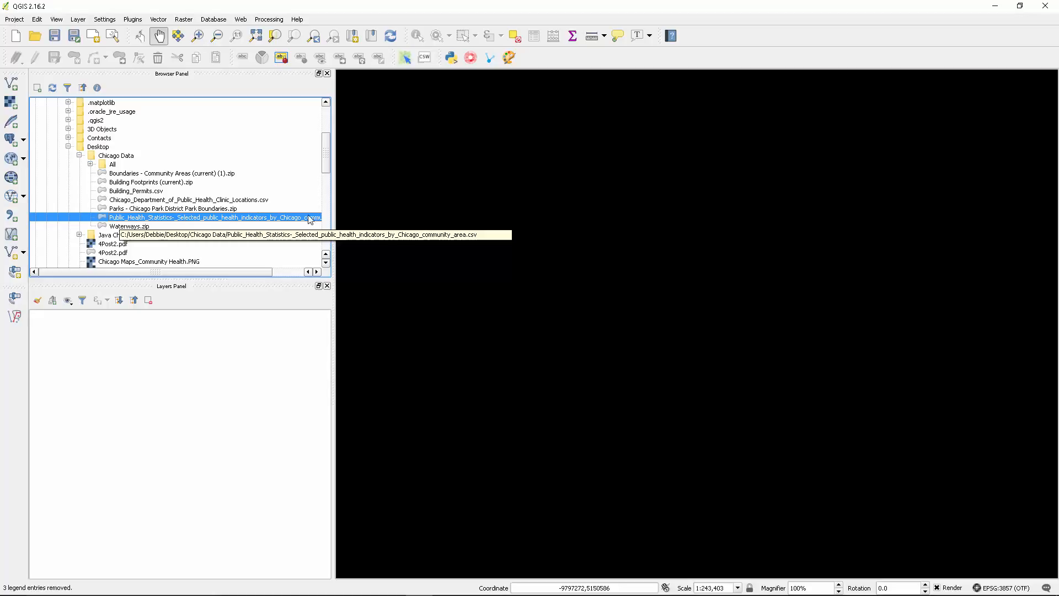
mouse_move(333, 213)
left_mouse_down()
mouse_move(386, 209)
mouse_move(326, 211)
left_mouse_up()
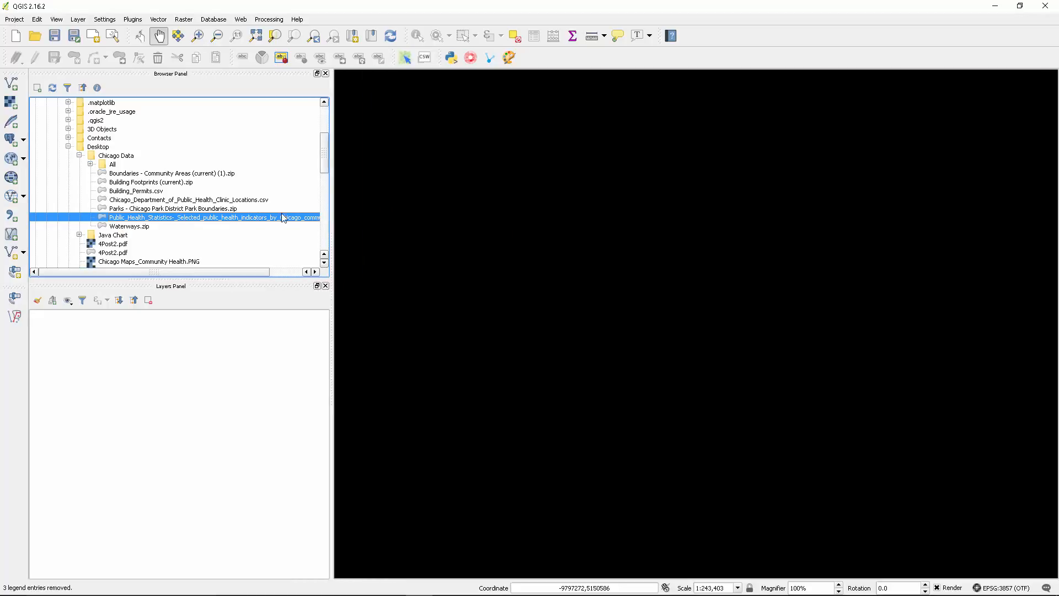
left_click(133, 227)
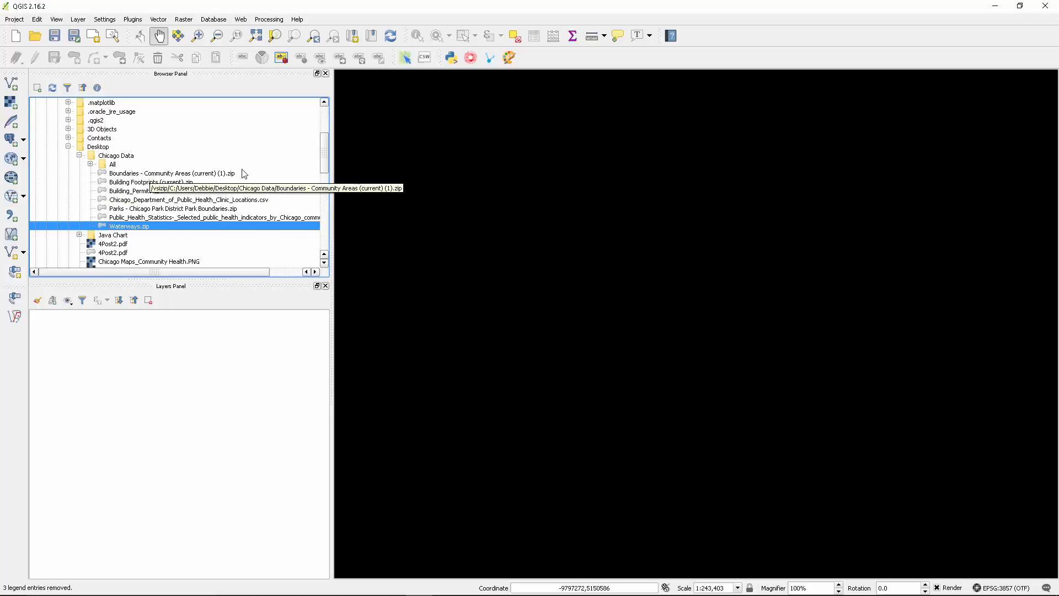
Add Boundaries - Community Areas (current) (1).zip from the Chicago Data folder to the map as a layer
left_click(158, 174)
left_click_drag(157, 176, 555, 230)
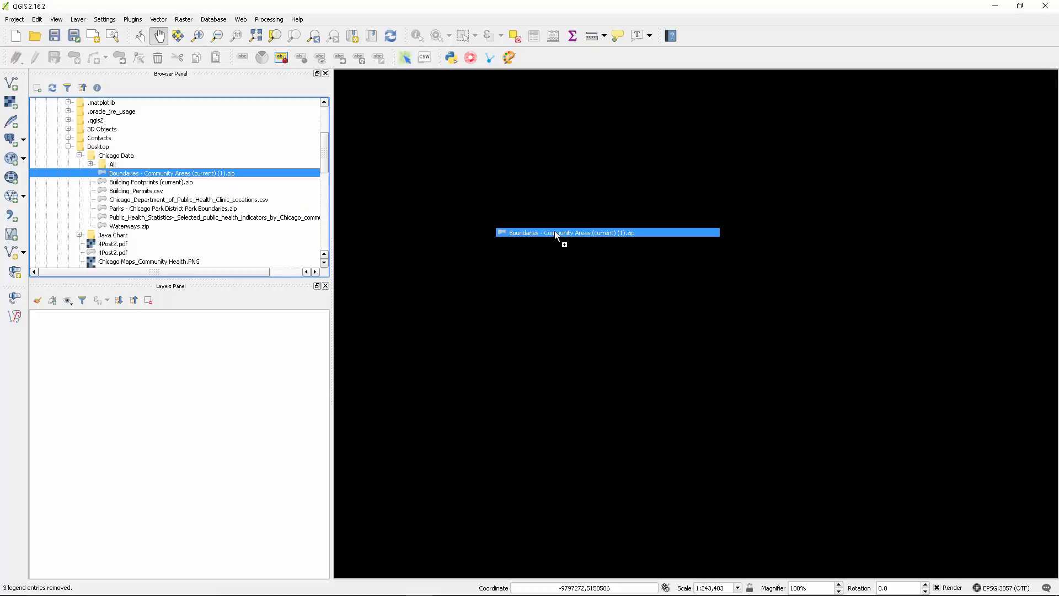
left_click_drag(555, 232, 555, 231)
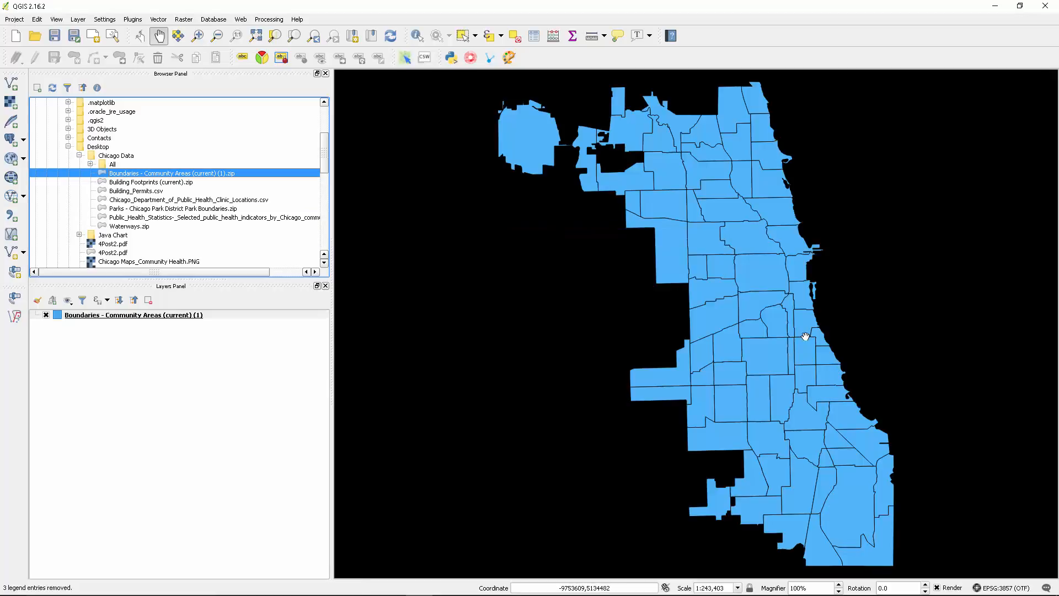
left_click_drag(798, 288, 718, 296)
scroll(748, 283, "down", 1)
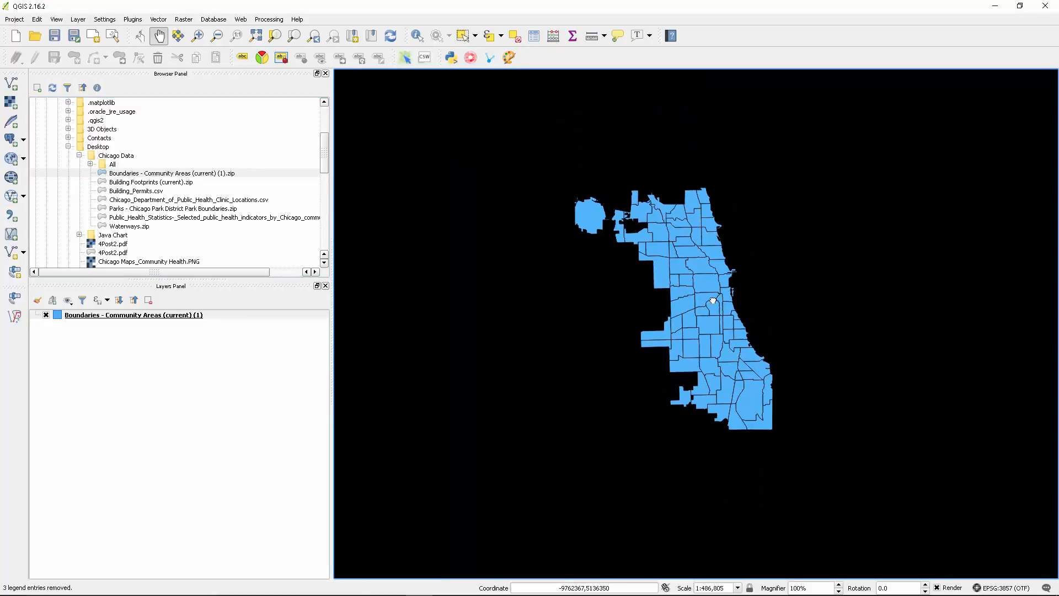
Add the Public_Health_Statistics community area CSV from the Chicago Data folder to the project as a table layer
left_click(139, 218)
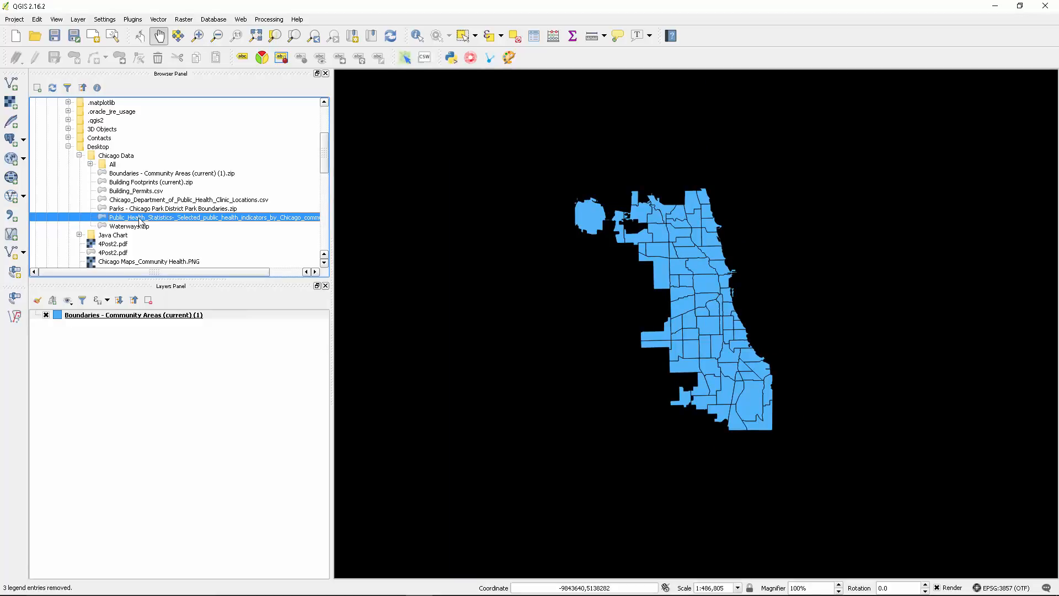
left_click_drag(140, 221, 475, 293)
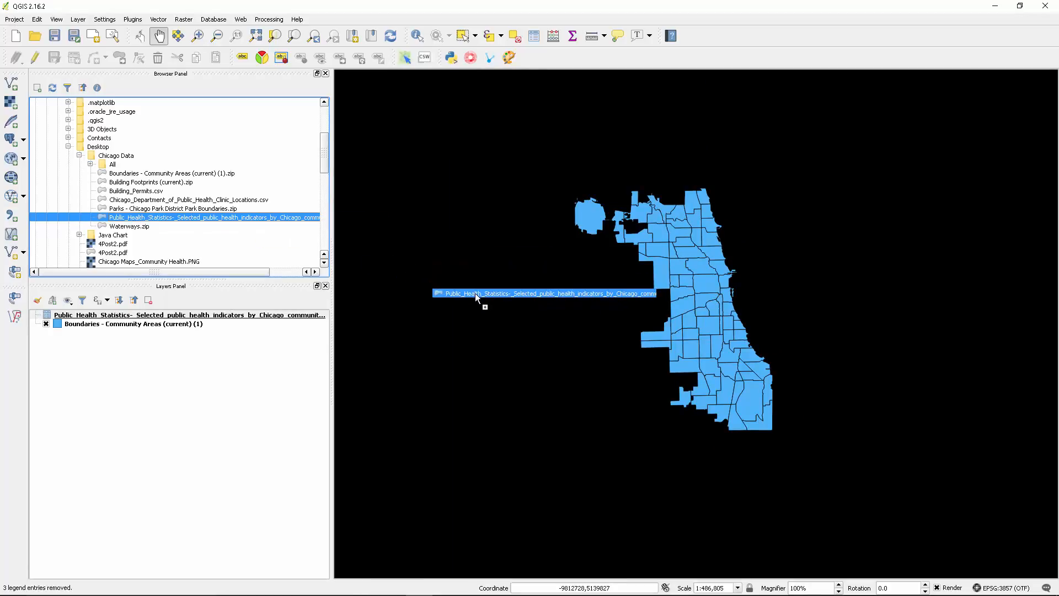
left_click(117, 344)
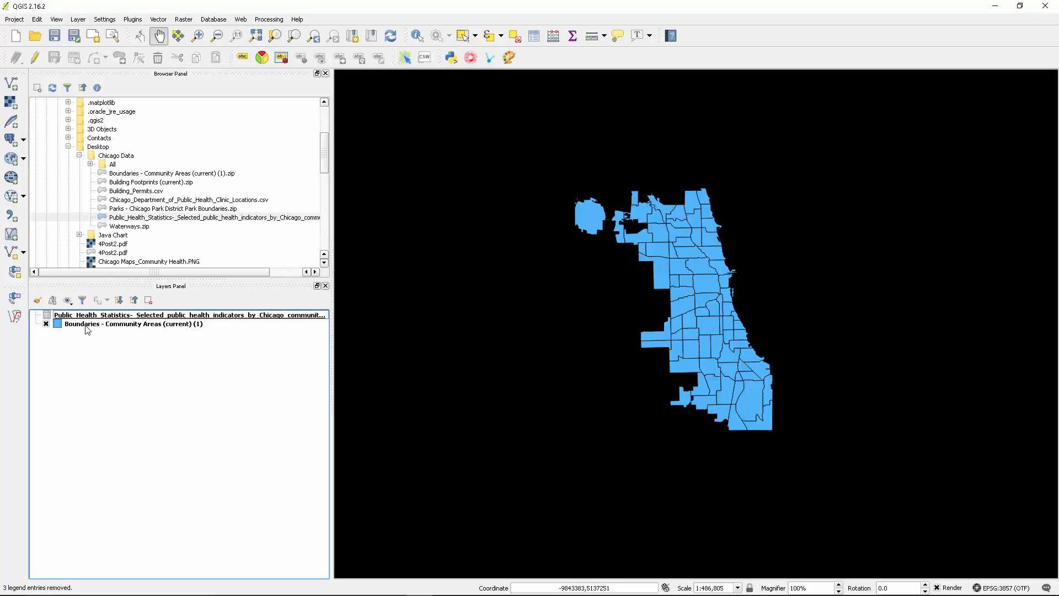
left_click(87, 325)
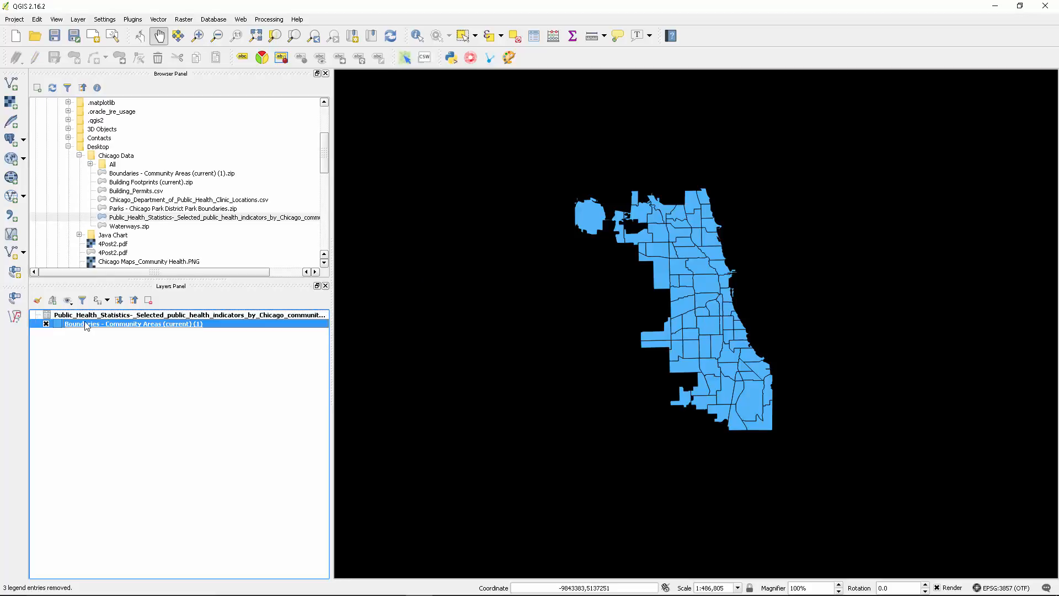
left_click(79, 315)
left_click(83, 325)
left_click(84, 315)
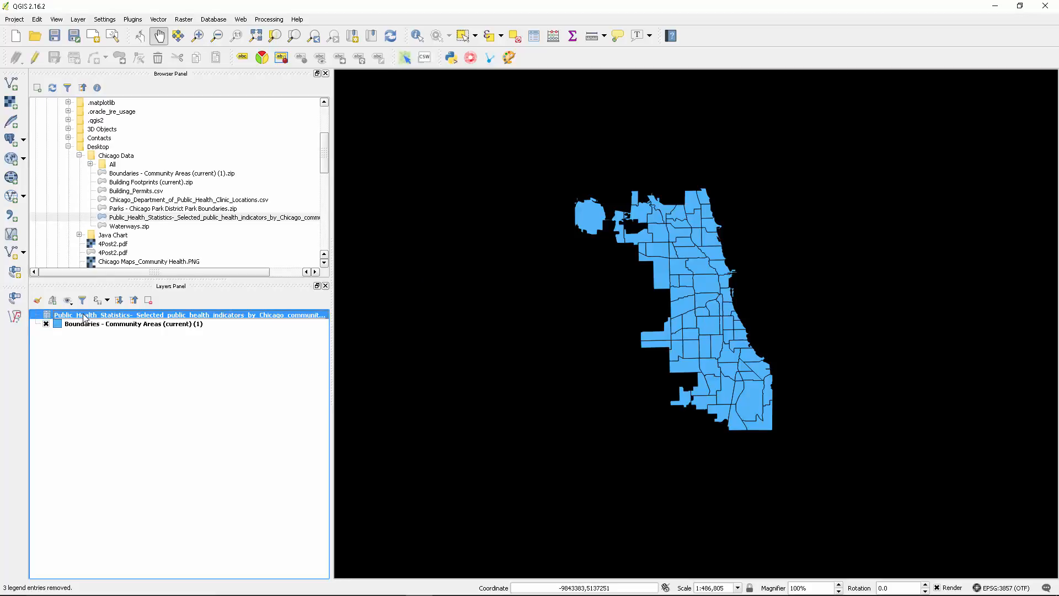
left_click(86, 323)
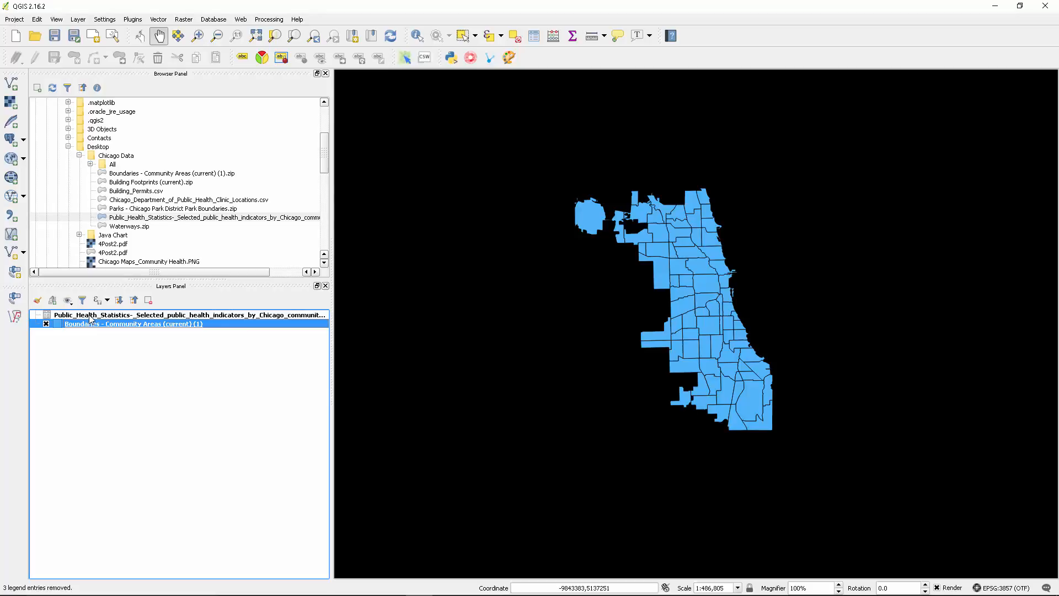
left_click(90, 316)
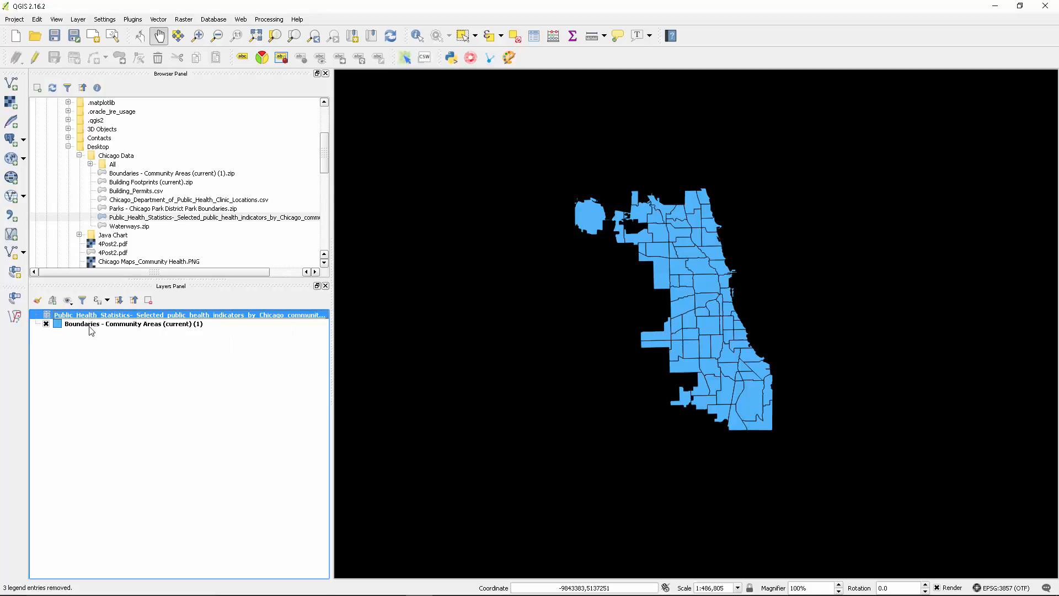
left_click(90, 326)
left_click(90, 317)
left_click(91, 325)
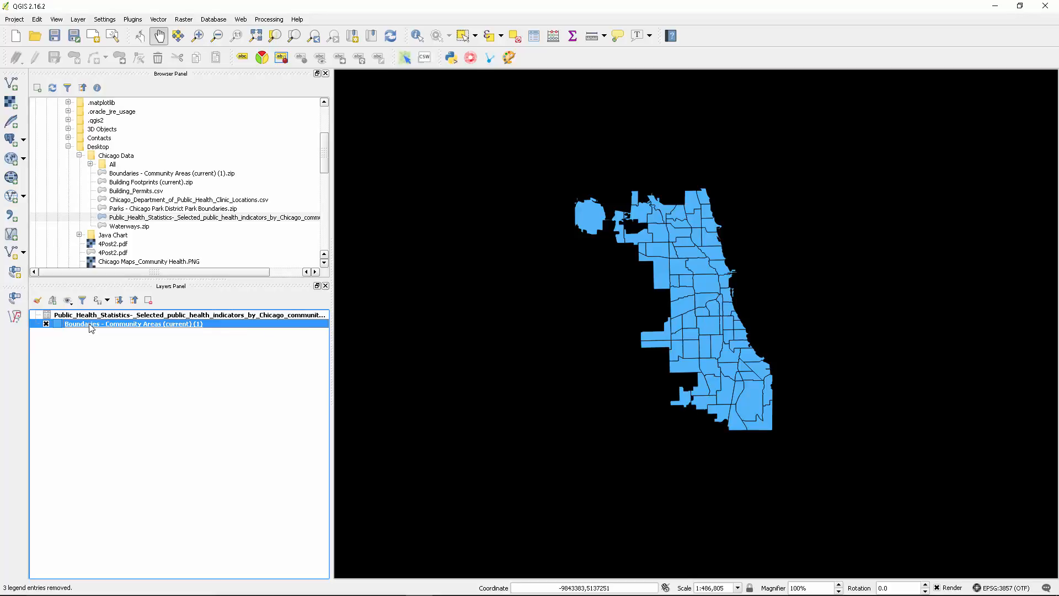
Open the attribute table of the Boundaries - Community Areas layer, widen the area_numbe column and sort by it
double_click(90, 325)
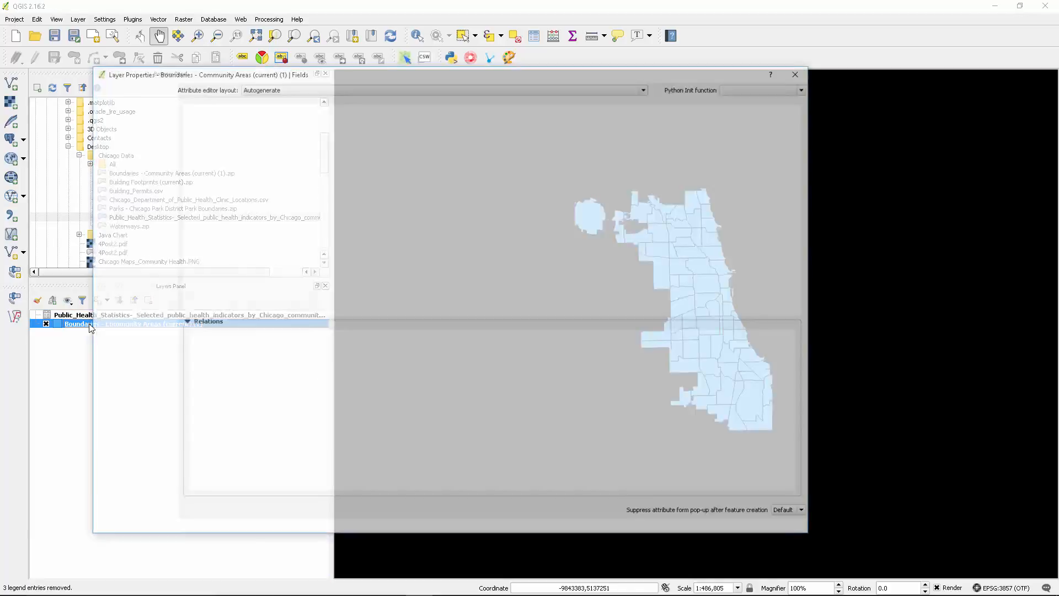
left_click(696, 528)
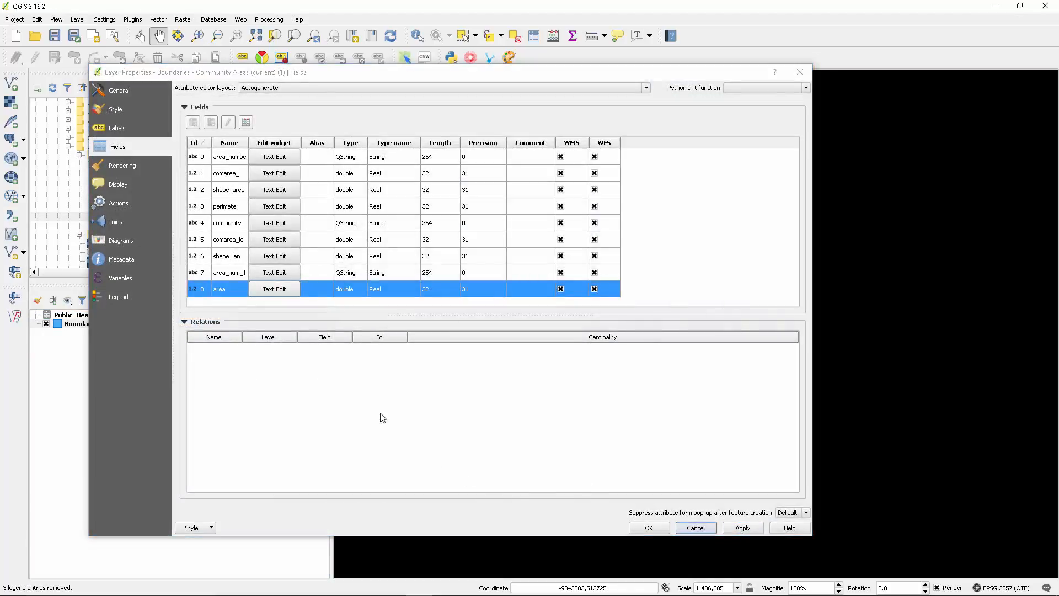
right_click(133, 327)
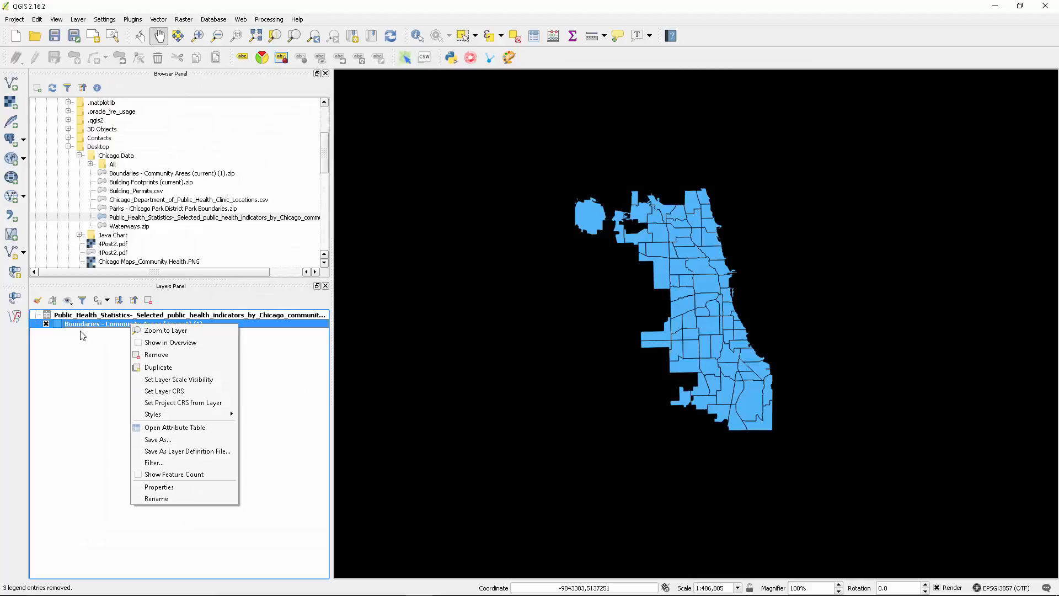
left_click(199, 428)
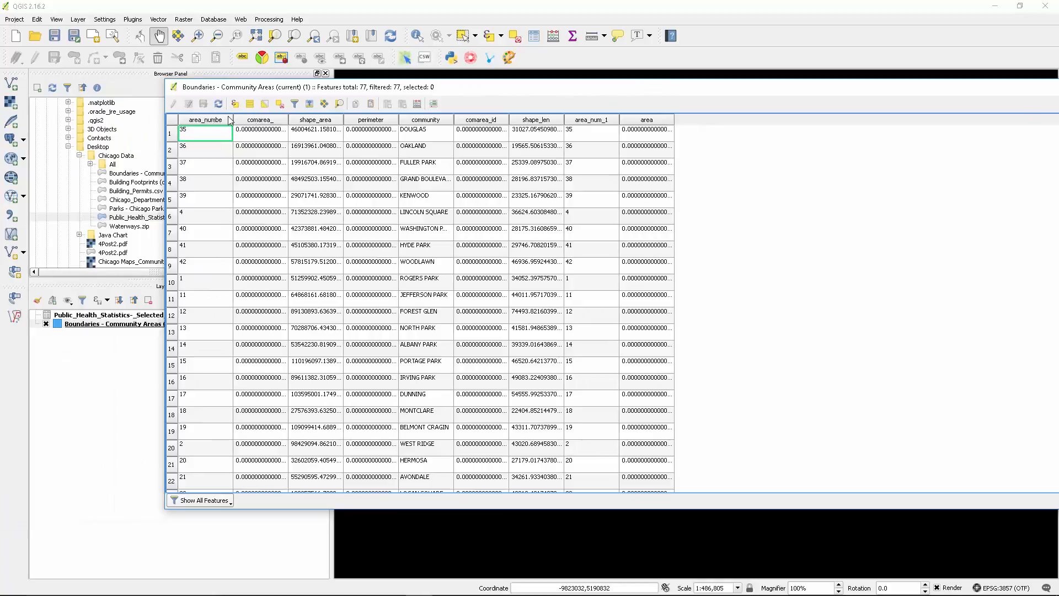
left_click_drag(236, 116, 299, 117)
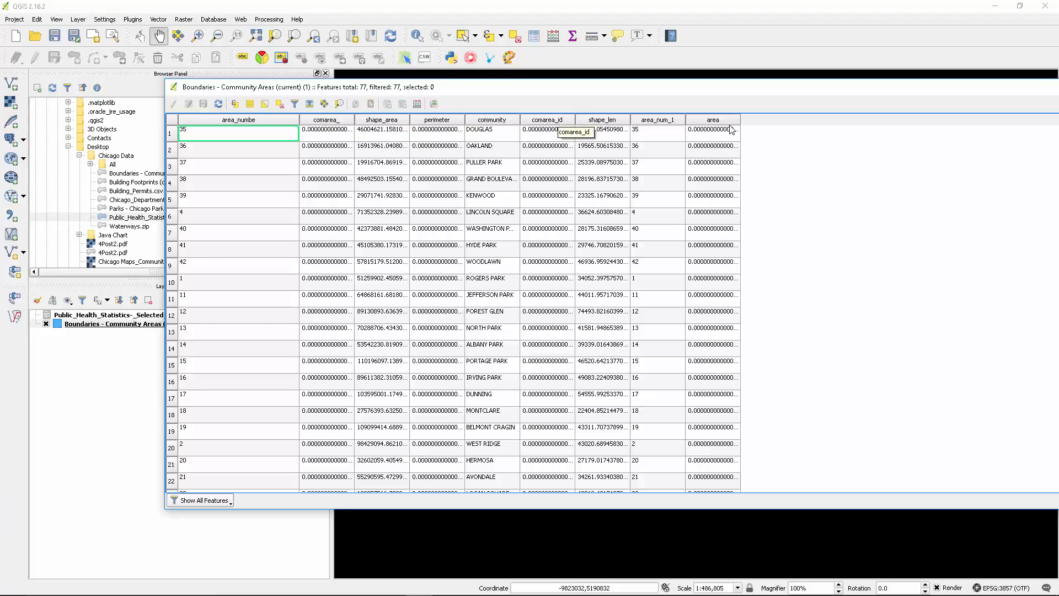
left_click(225, 121)
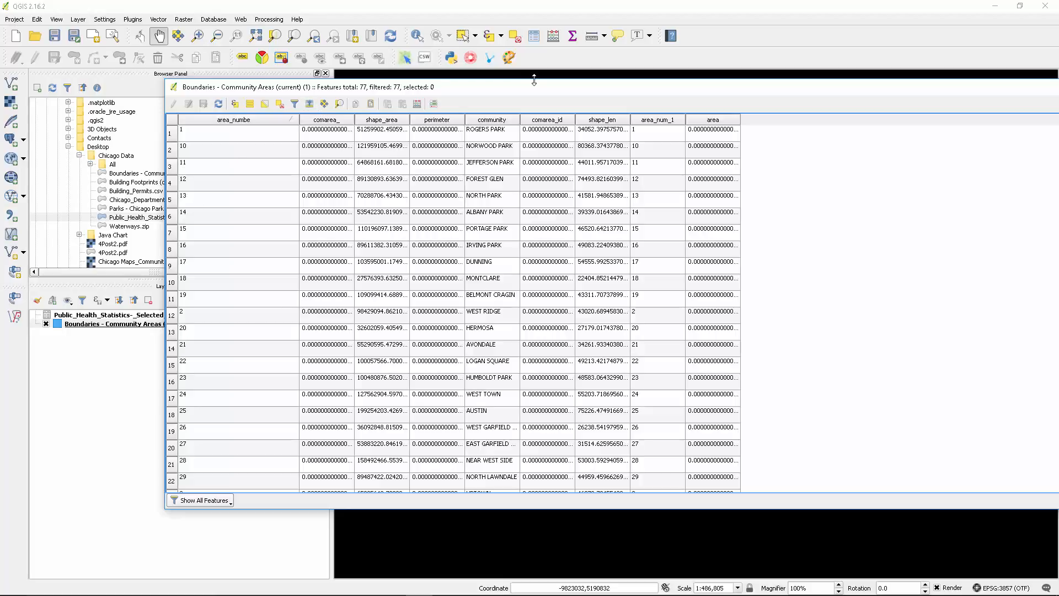
Check the area number and community name of the first boundary record, then close the attribute table
left_click_drag(532, 93, 447, 79)
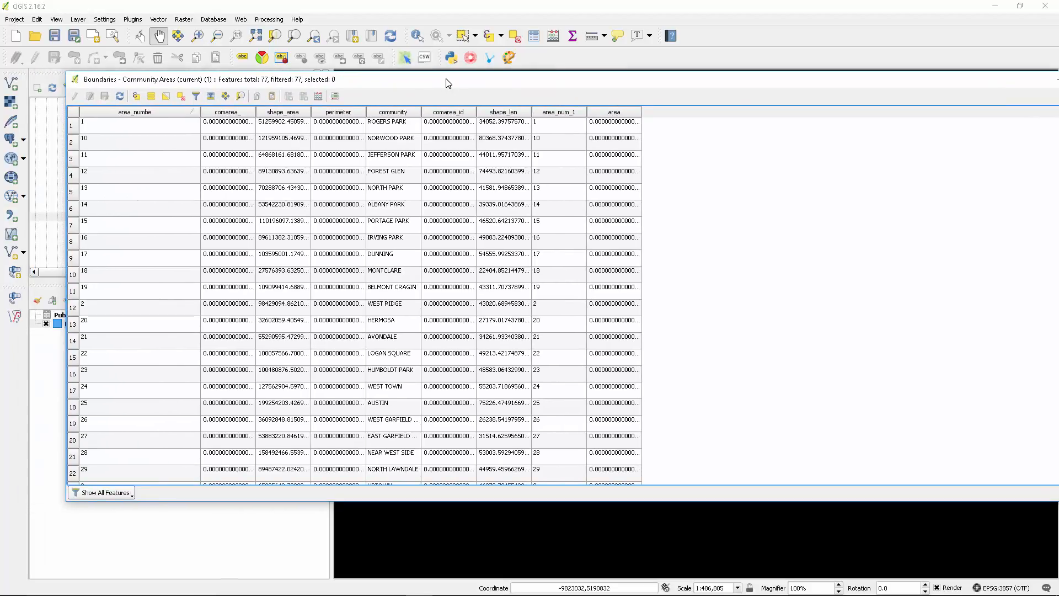
left_click(86, 128)
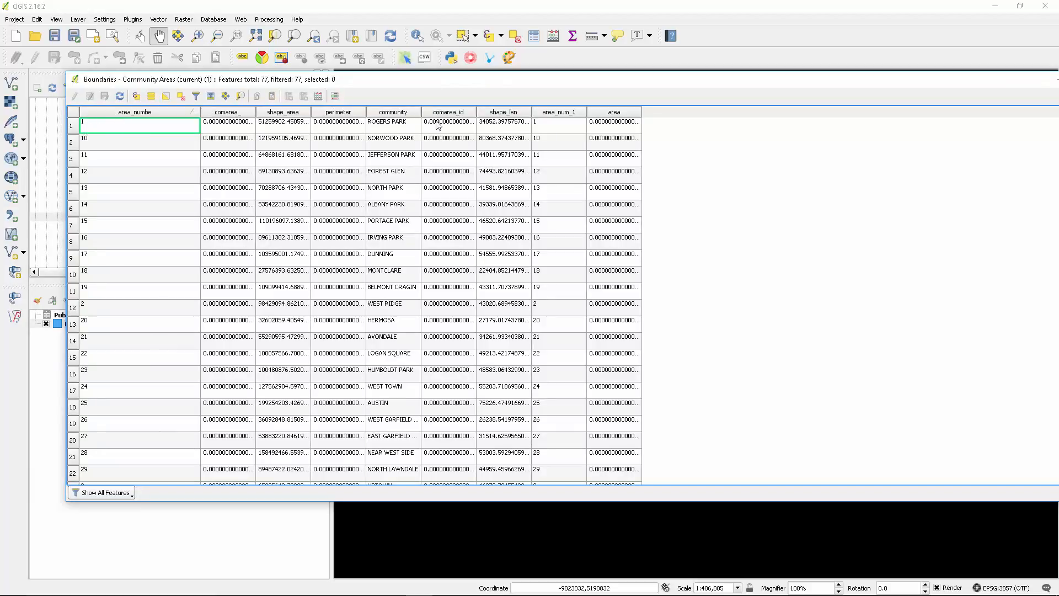
left_click(409, 125)
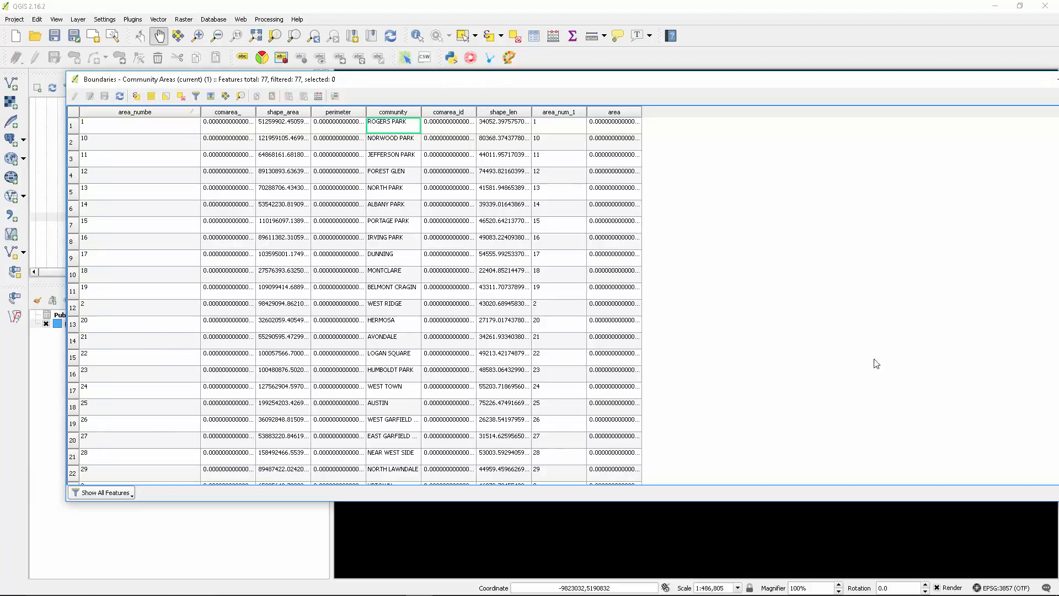
left_click_drag(901, 82, 690, 131)
left_click(764, 125)
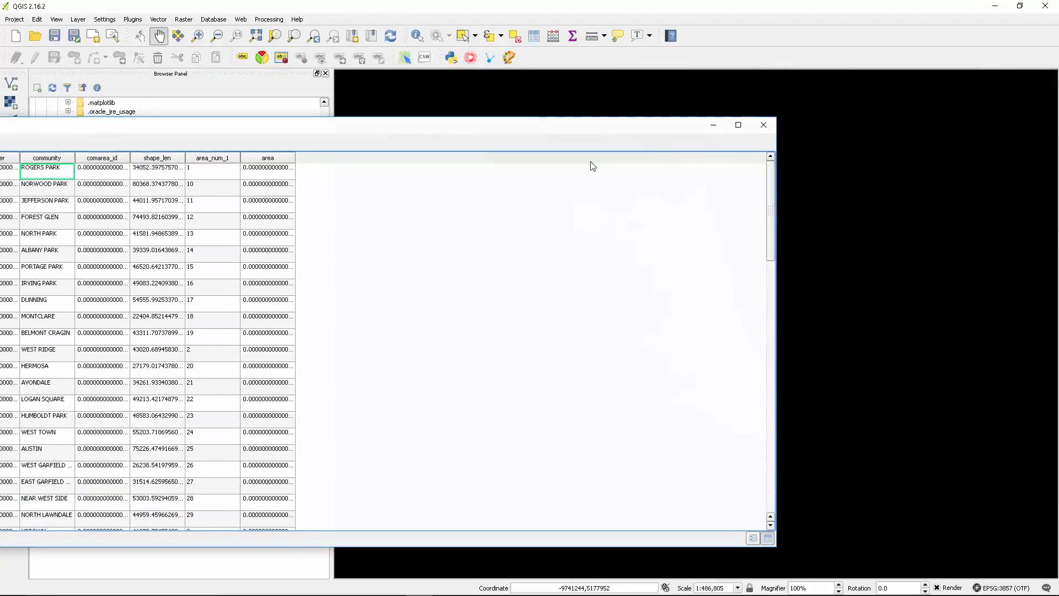
Open the attribute table of the Public_Health_Statistics layer and widen the Community Area and Community Area Name columns
right_click(125, 318)
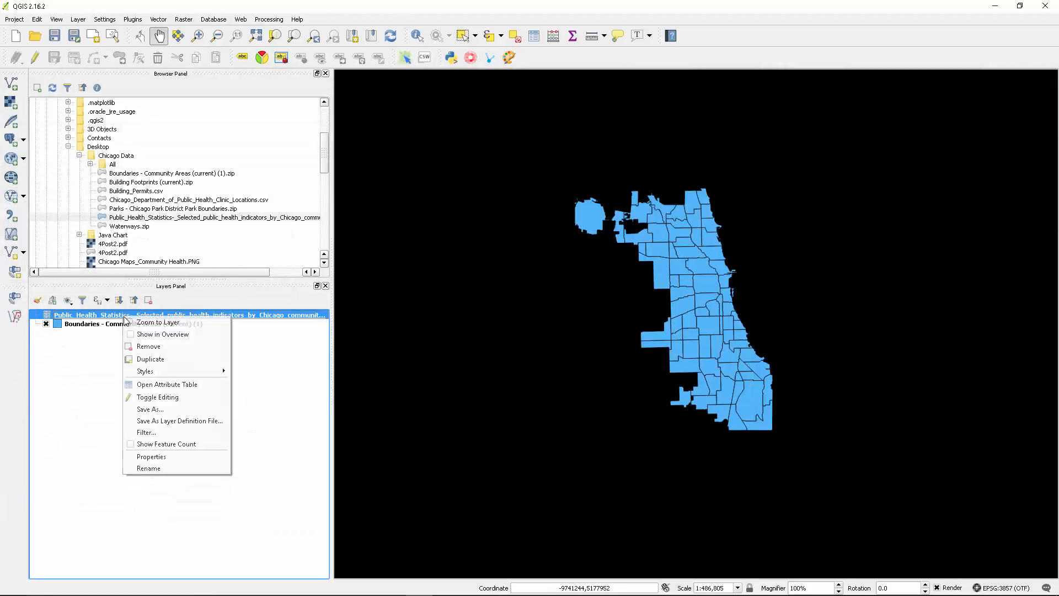
left_click(169, 385)
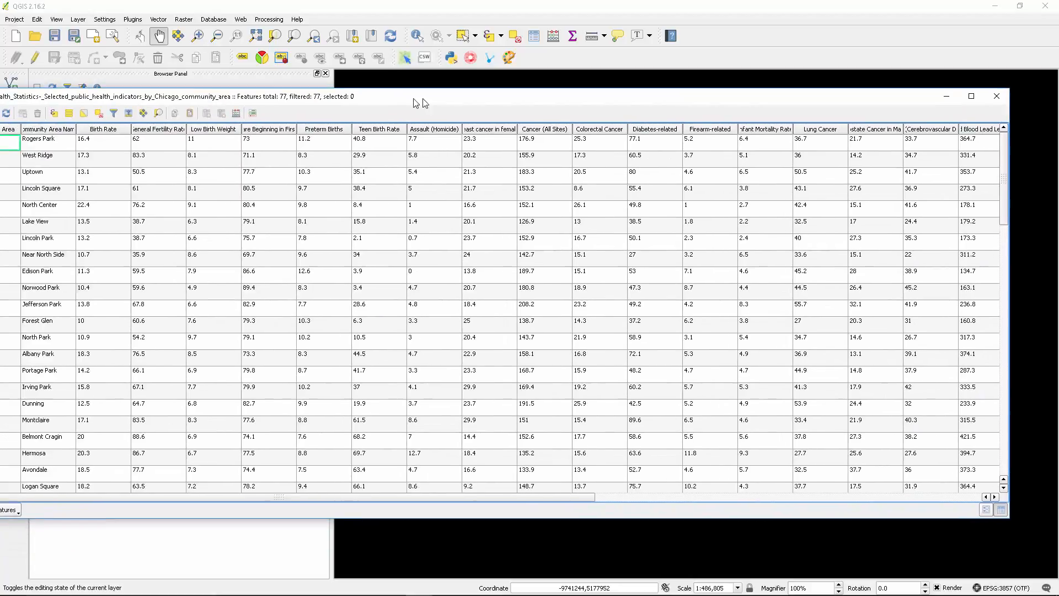
left_click_drag(416, 102, 525, 90)
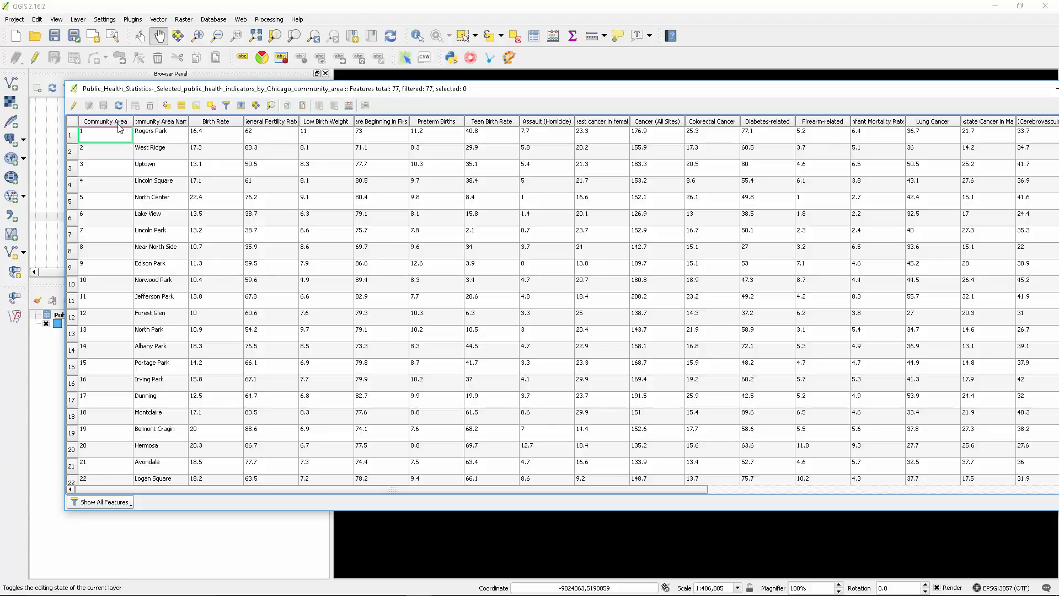
left_click_drag(133, 120, 282, 121)
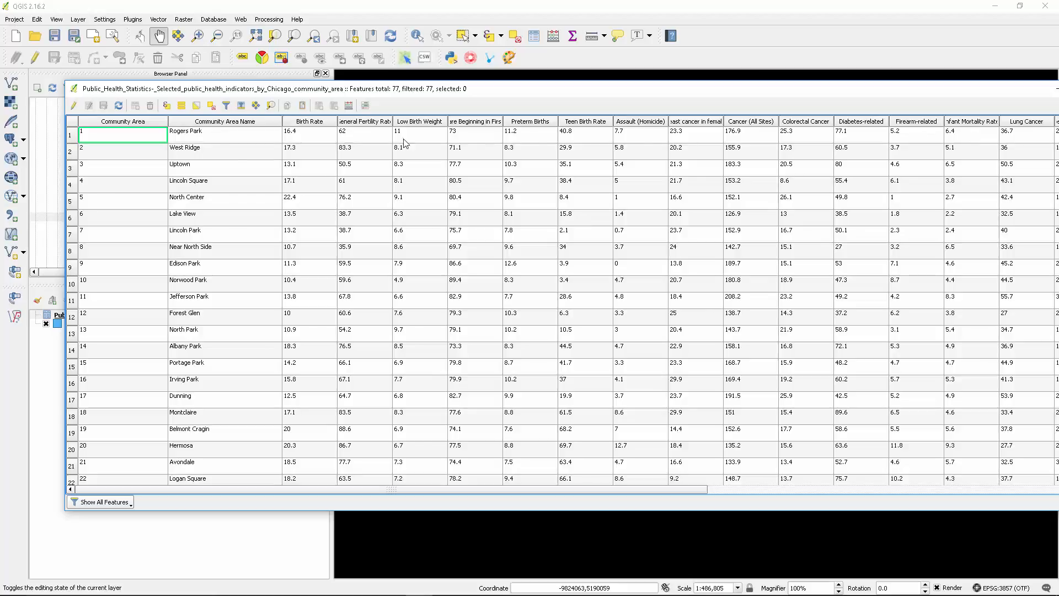
Sort the health statistics table by Community Area to compare it with the boundary records, then close the table
left_click_drag(468, 91, 502, 81)
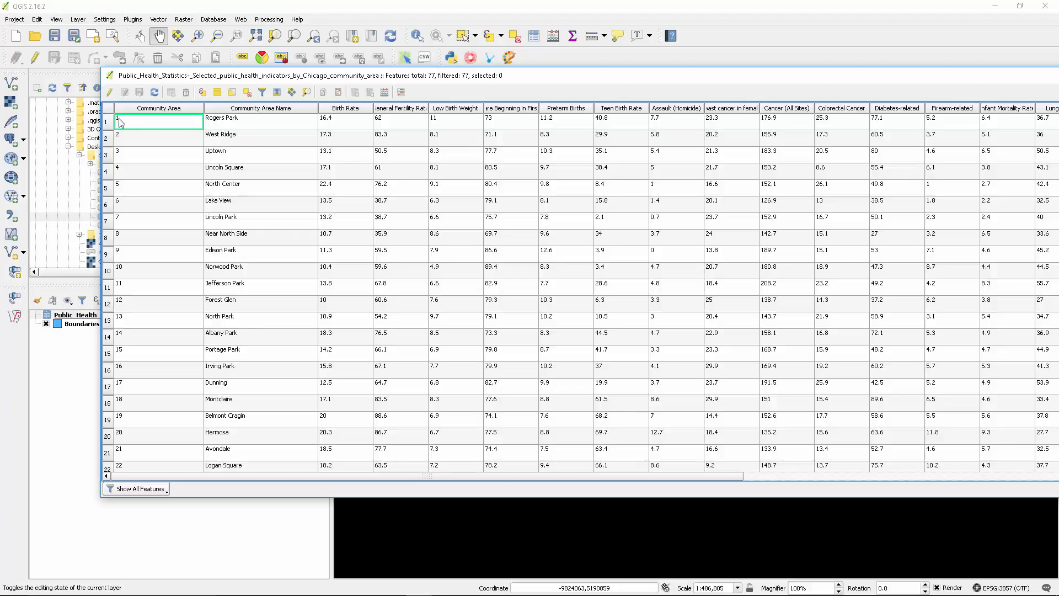
left_click(234, 126)
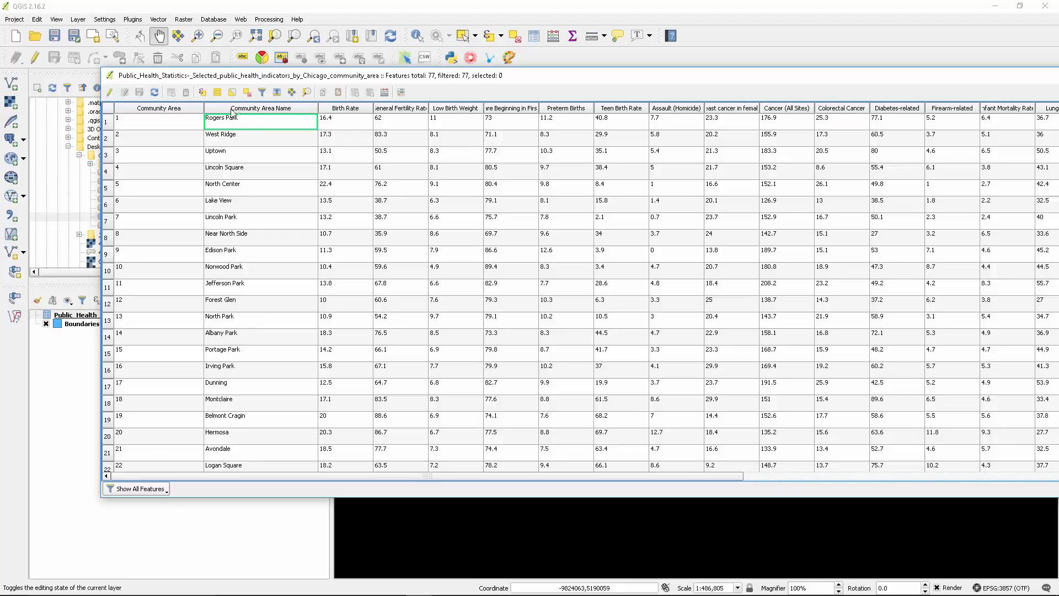
left_click(149, 110)
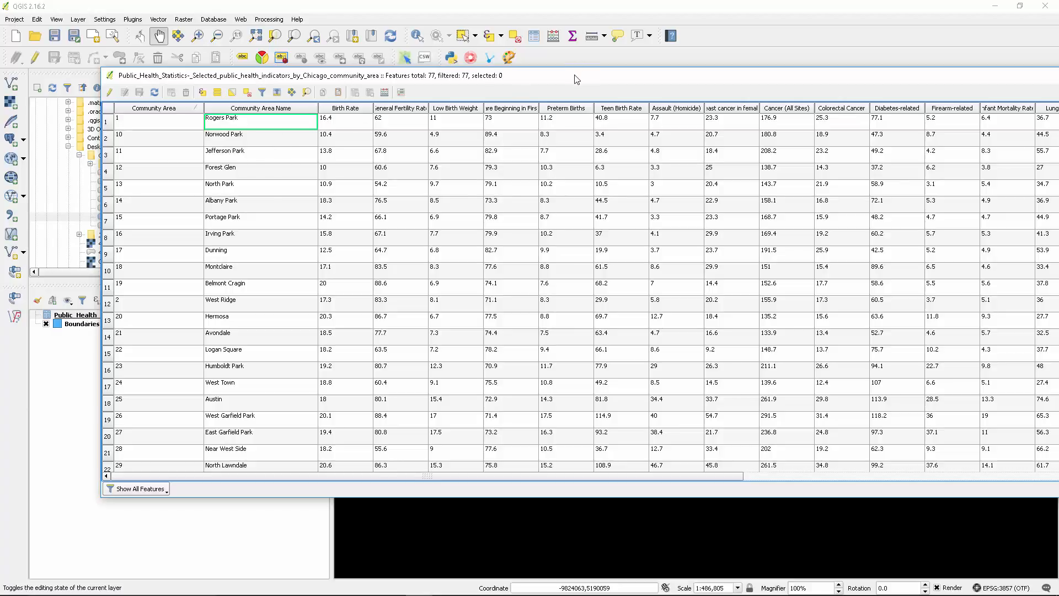
left_click_drag(576, 78, 431, 77)
left_click(978, 78)
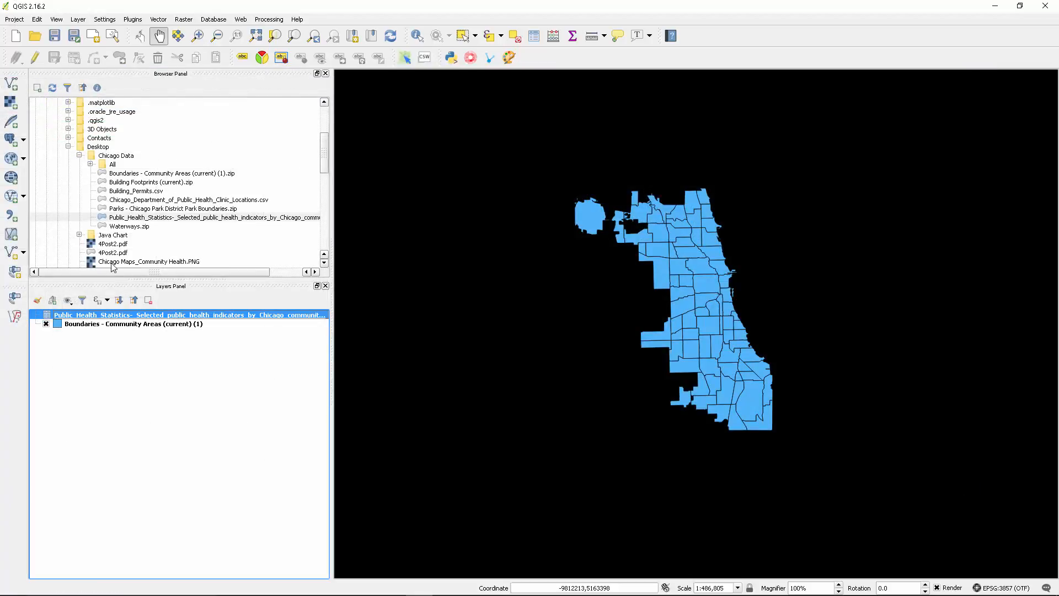
Open the field properties of the Boundaries - Community Areas layer, widen the Name column and select the area_numbe field
left_click(72, 326)
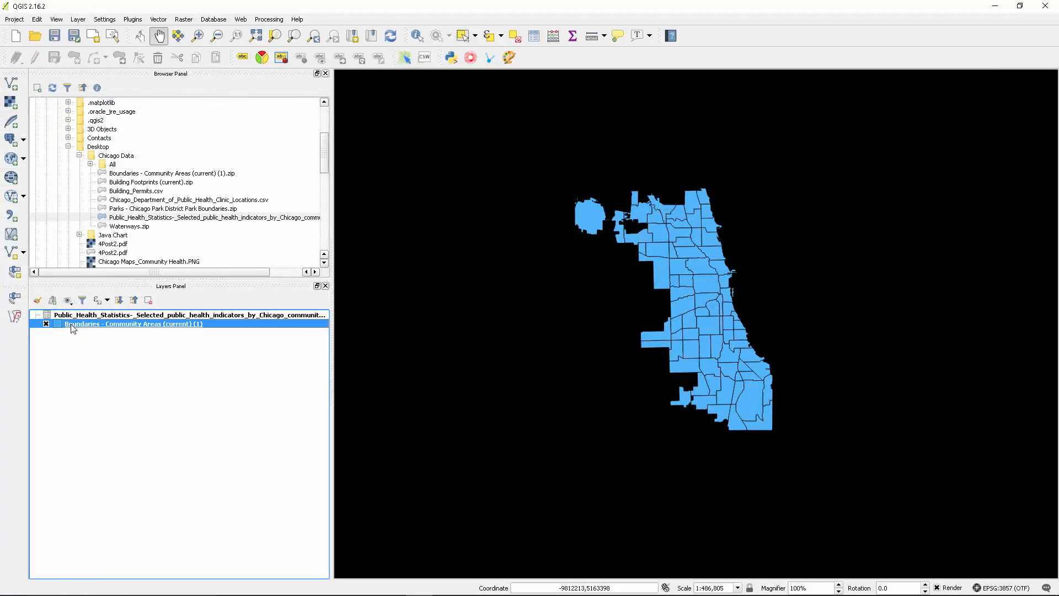
double_click(72, 326)
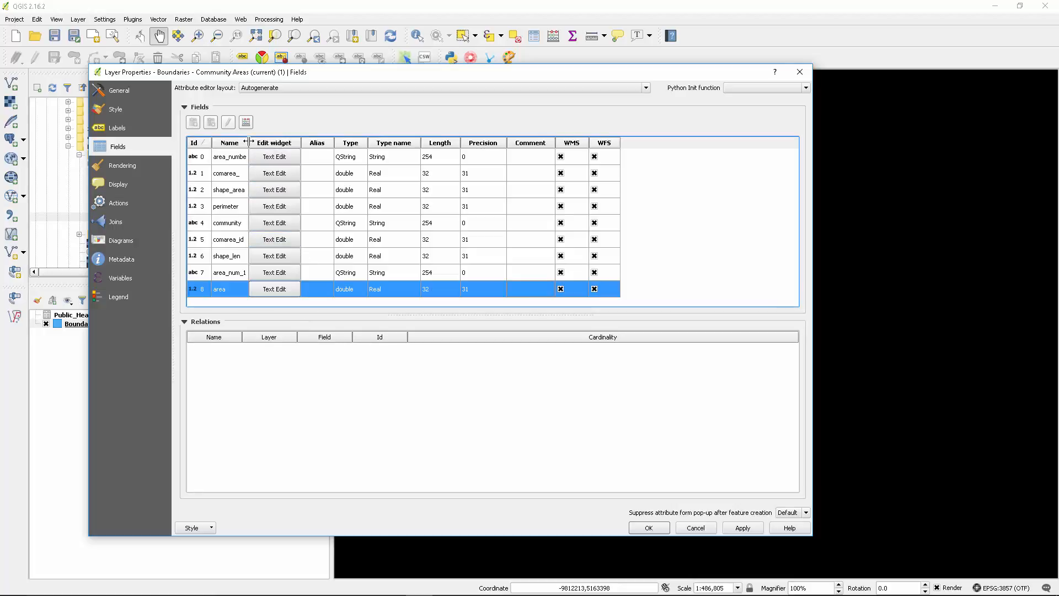
left_click_drag(248, 142, 271, 142)
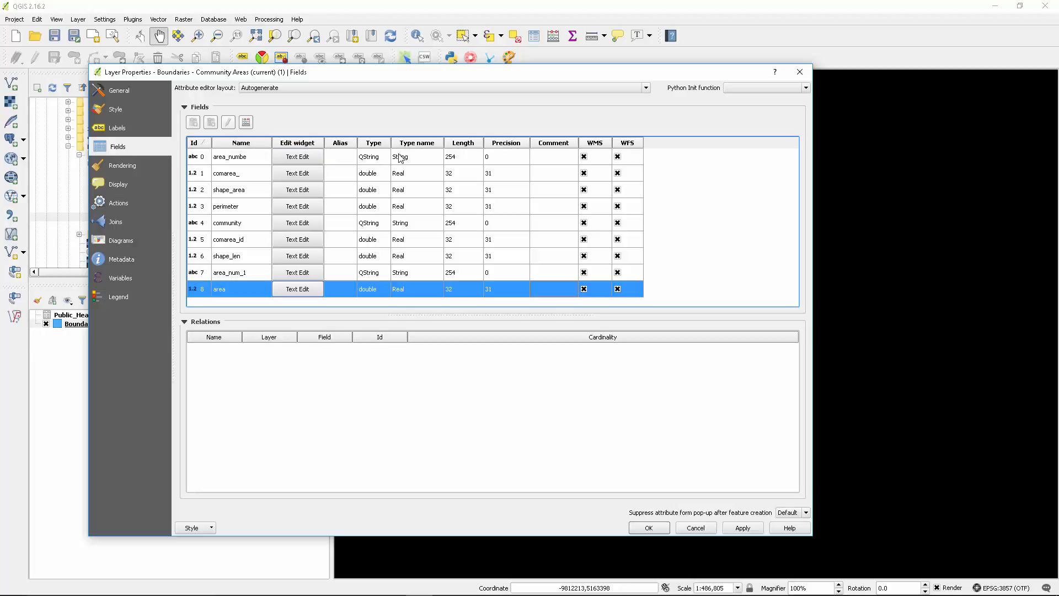
left_click(239, 158)
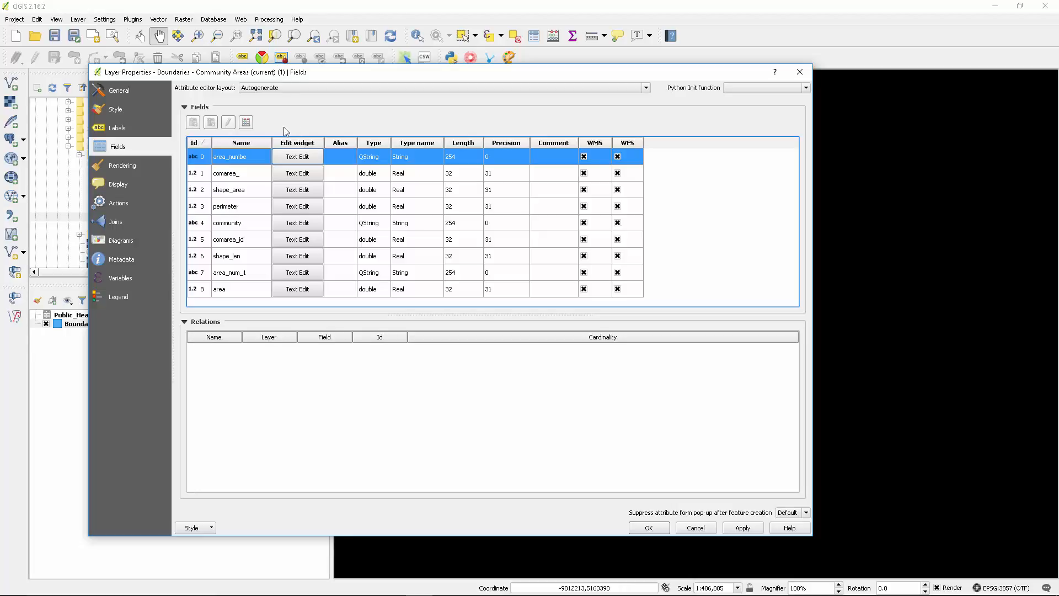
Start the field calculator for the boundaries layer and define a virtual field named CommuityID of type Whole number (integer)
left_click(246, 124)
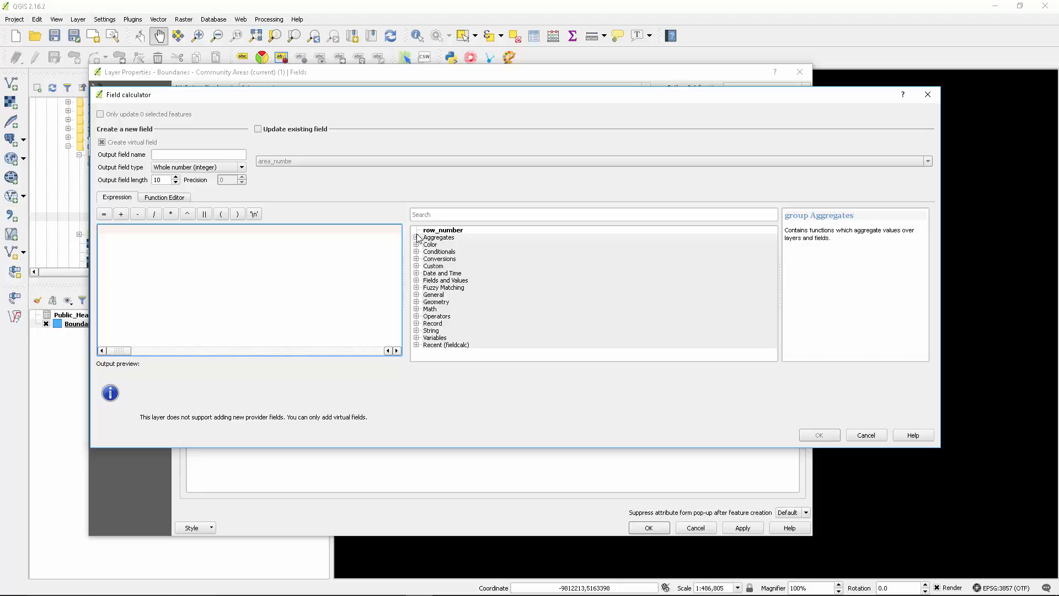
left_click_drag(223, 94, 486, 281)
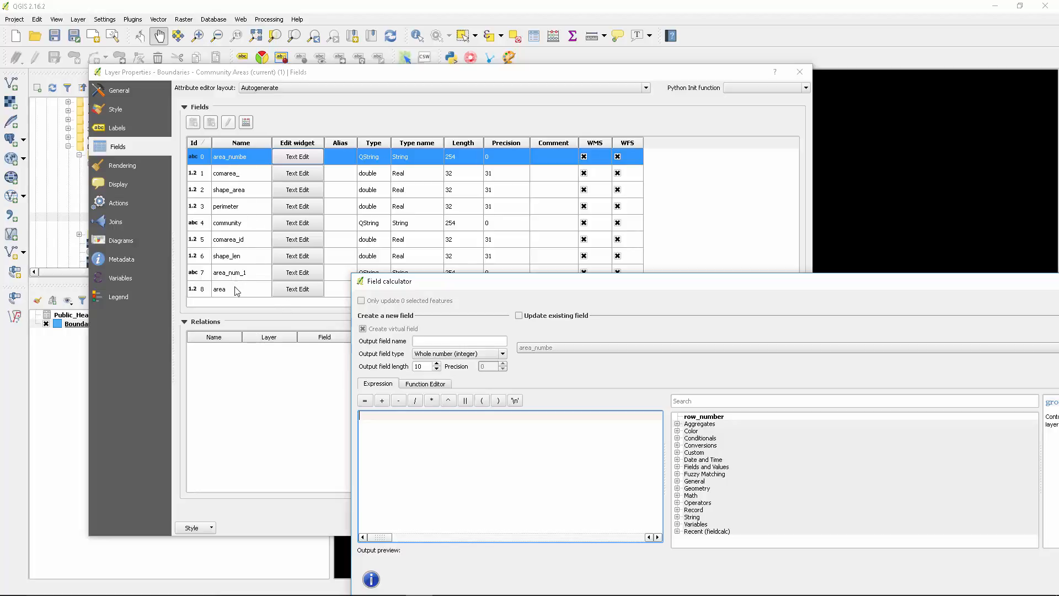
left_click(438, 341)
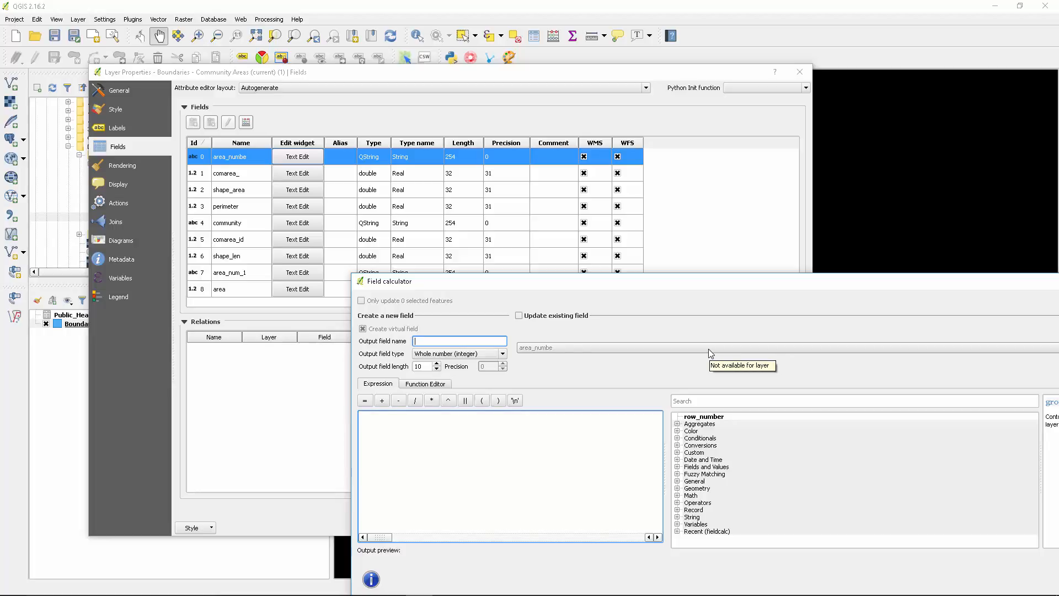
type("CommunityID")
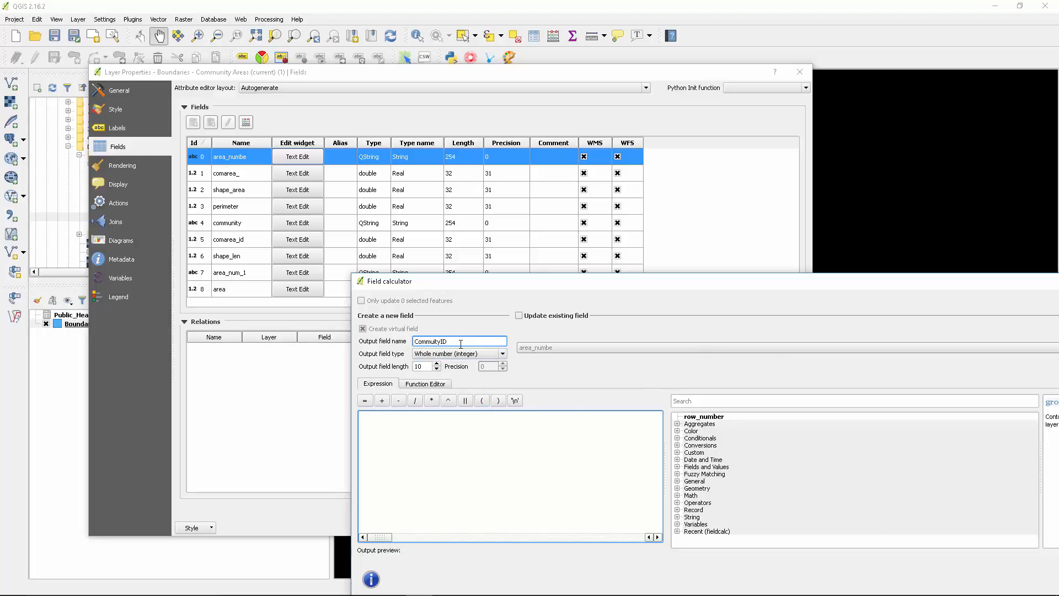
left_click_drag(448, 342, 357, 349)
left_click(475, 356)
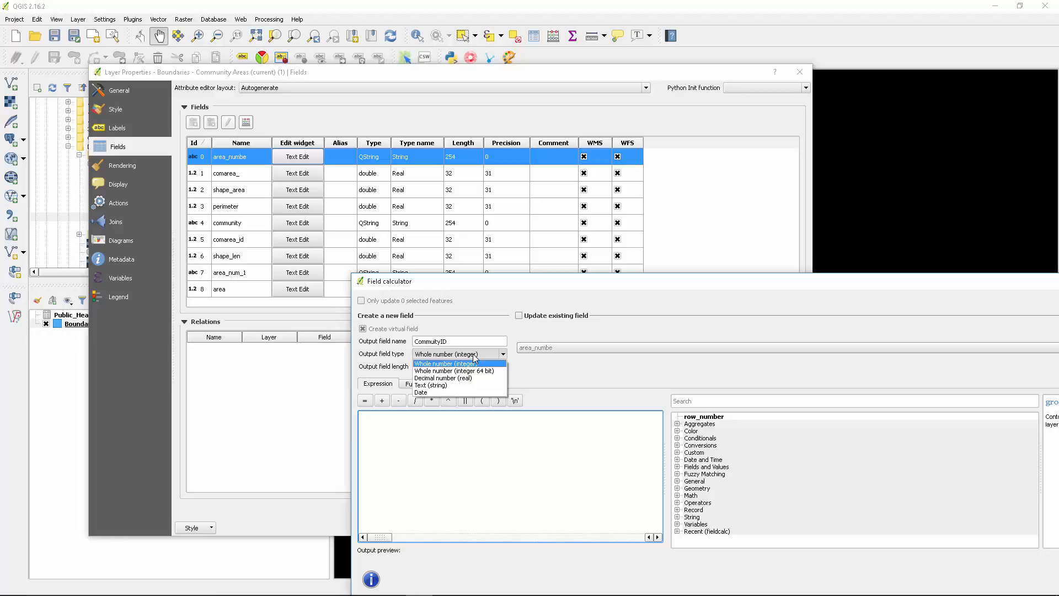
left_click(474, 356)
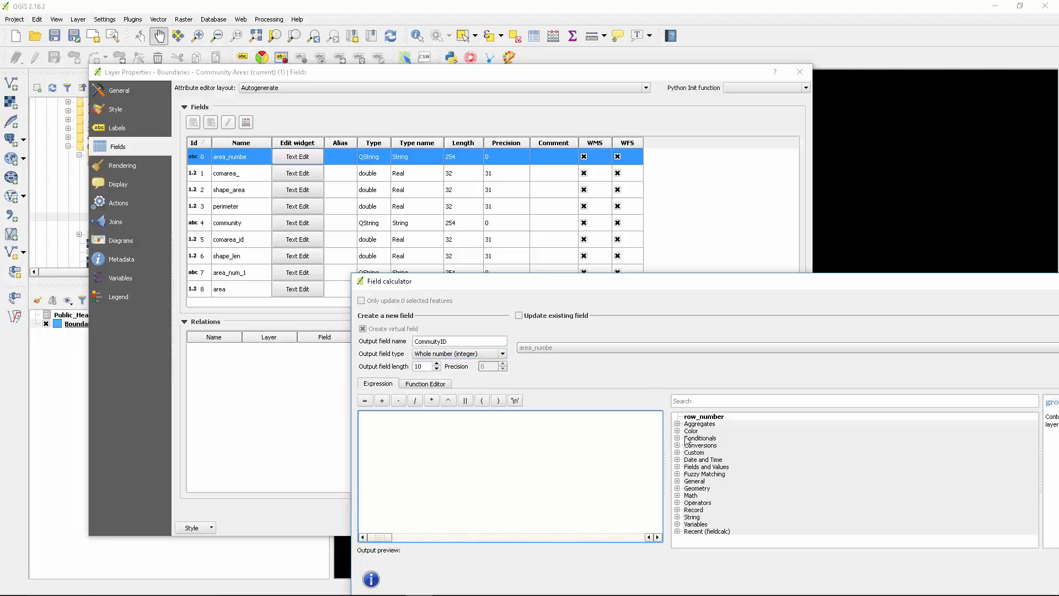
Begin the new field's expression with the to_int conversion function
left_click_drag(665, 275, 510, 163)
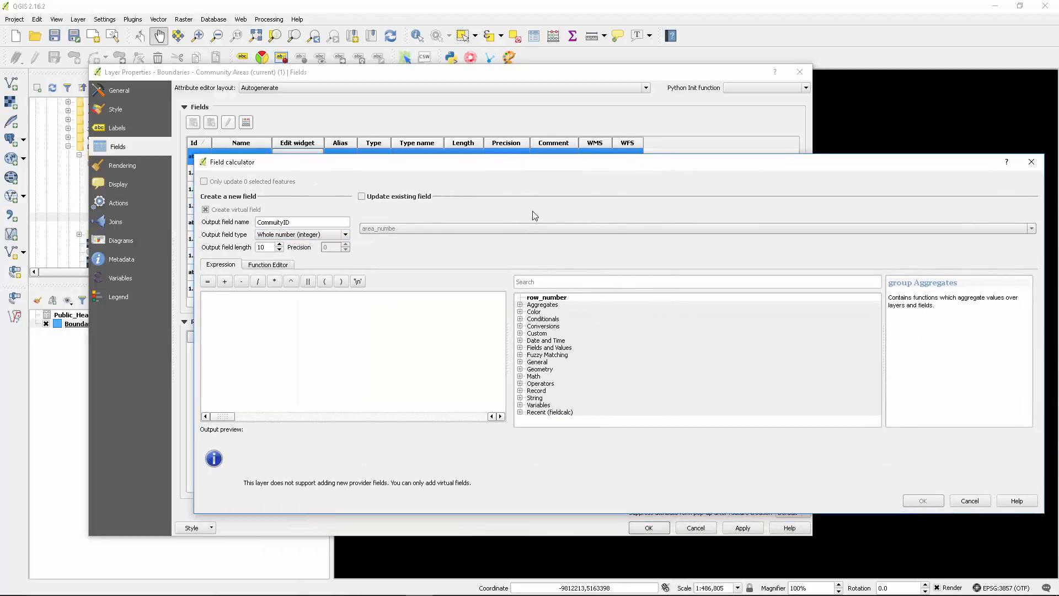
left_click(539, 328)
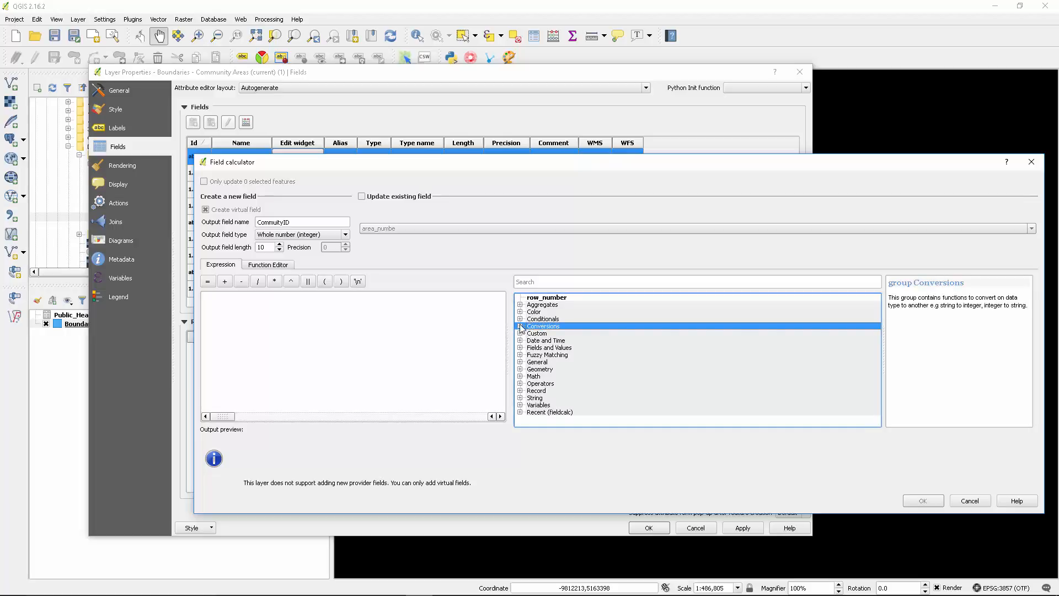
left_click(520, 326)
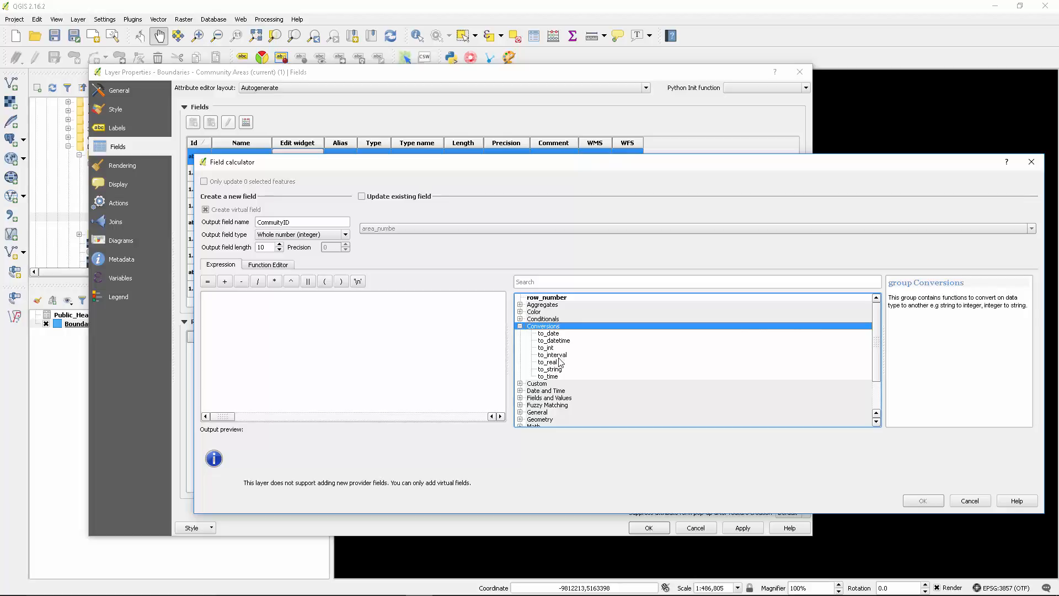
left_click(556, 349)
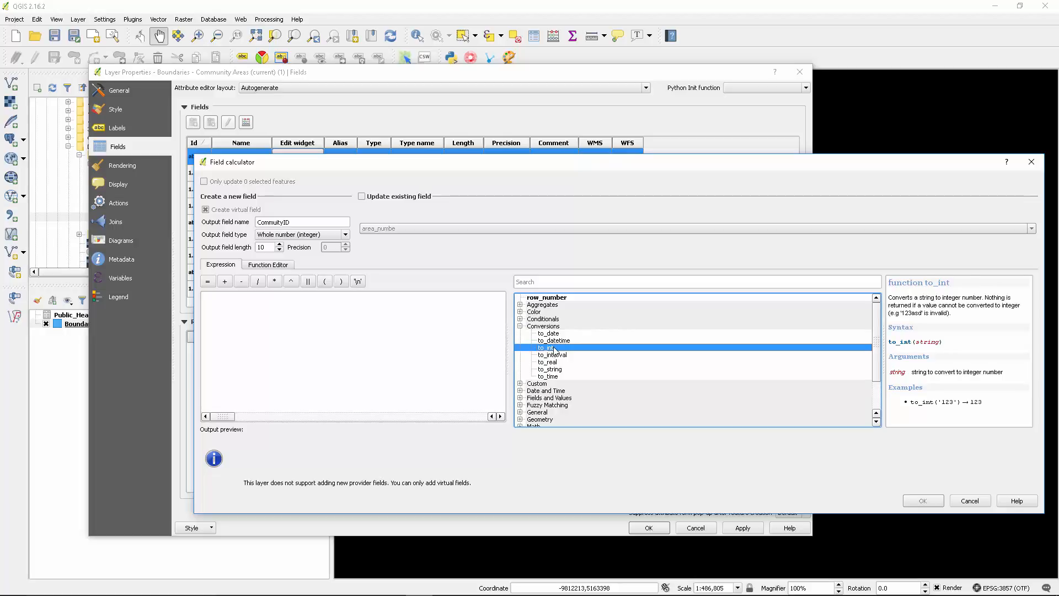
double_click(555, 349)
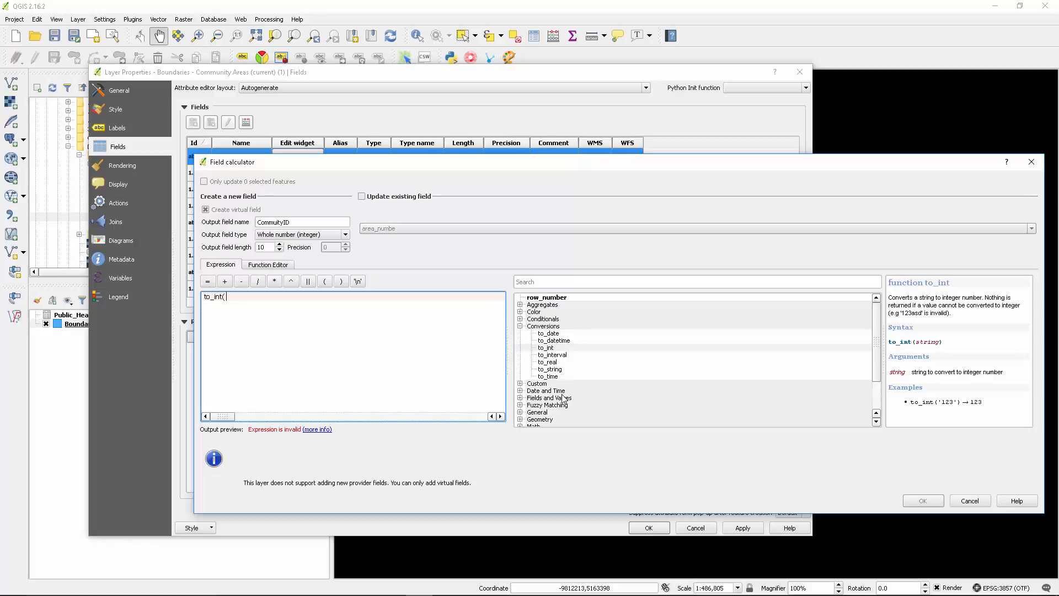
Complete the expression with the area_numbe field and a closing parenthesis so it reads to_int( "area_numbe" )
left_click(520, 398)
scroll(611, 399, "down", 1)
scroll(611, 398, "down", 2)
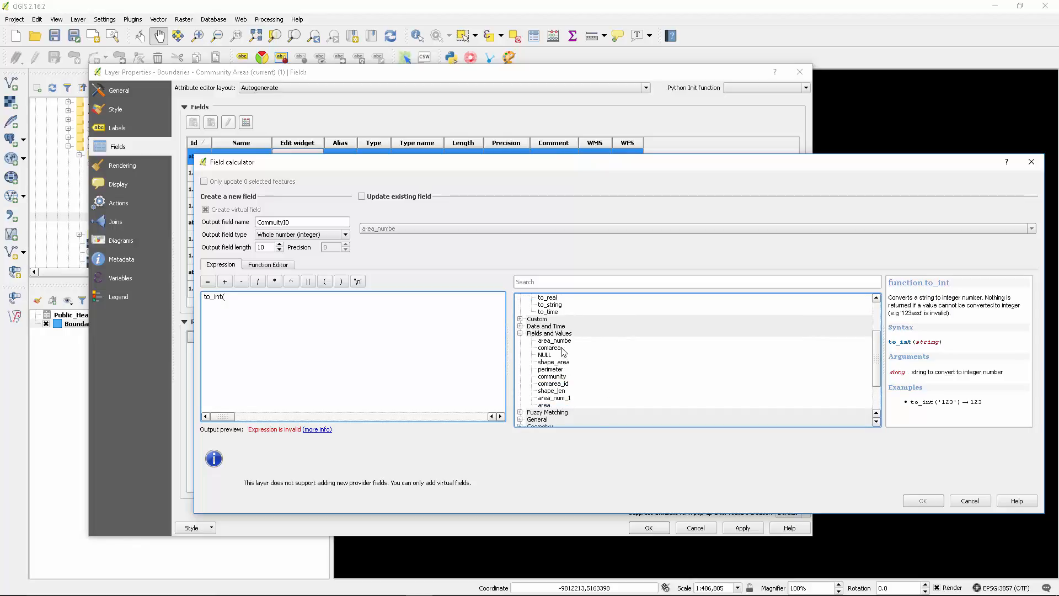
left_click(561, 348)
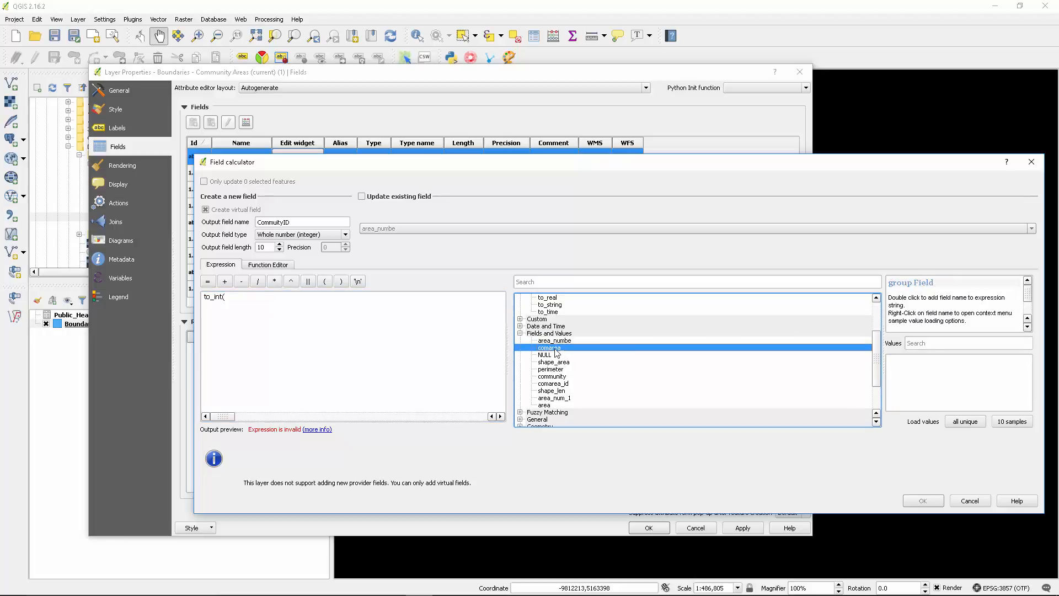
left_click(555, 342)
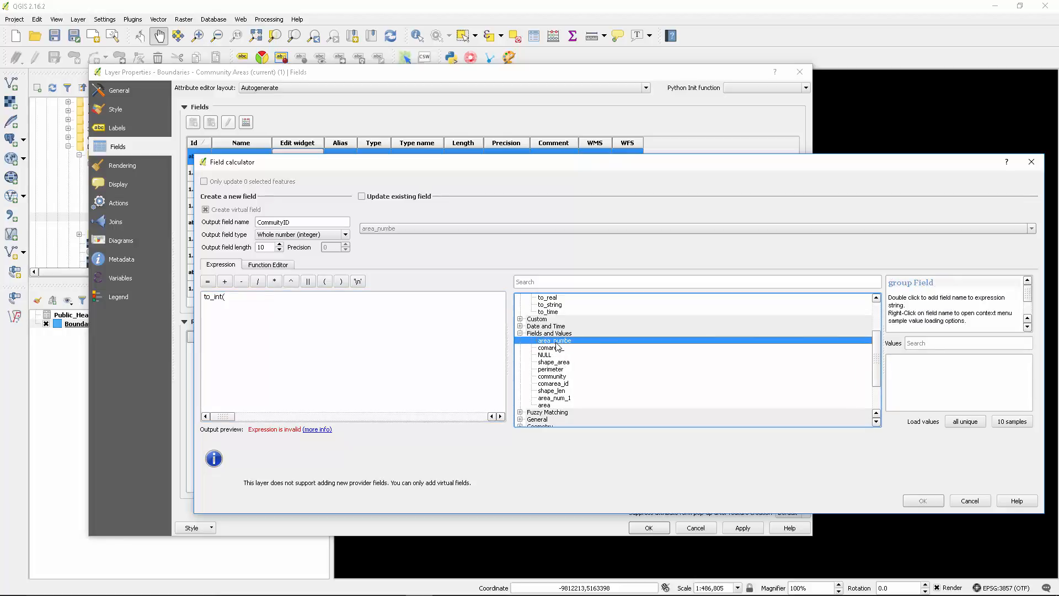
left_click_drag(384, 167, 609, 182)
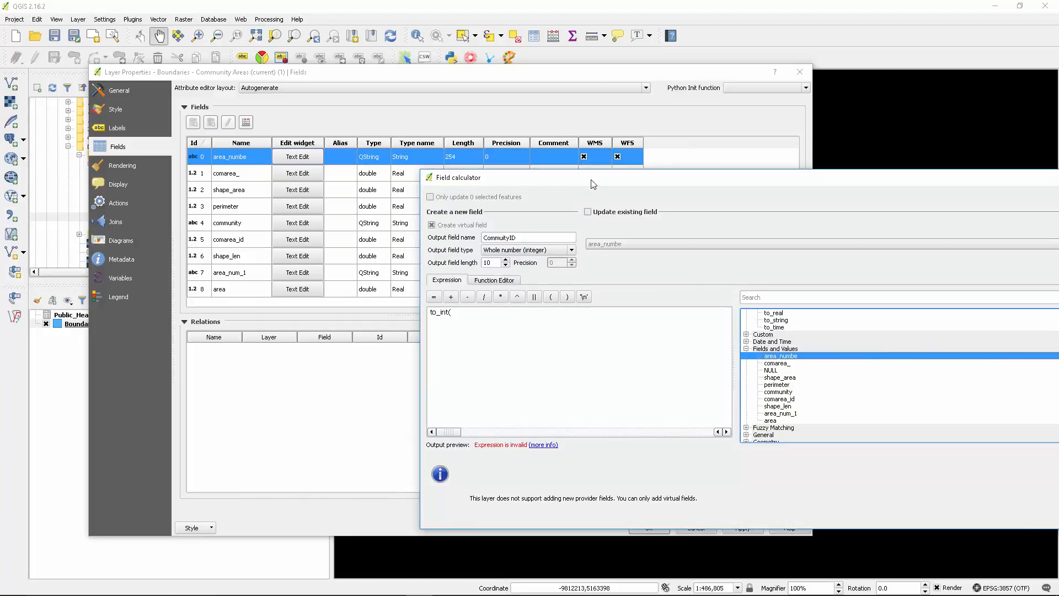
left_click_drag(593, 184, 443, 156)
double_click(627, 329)
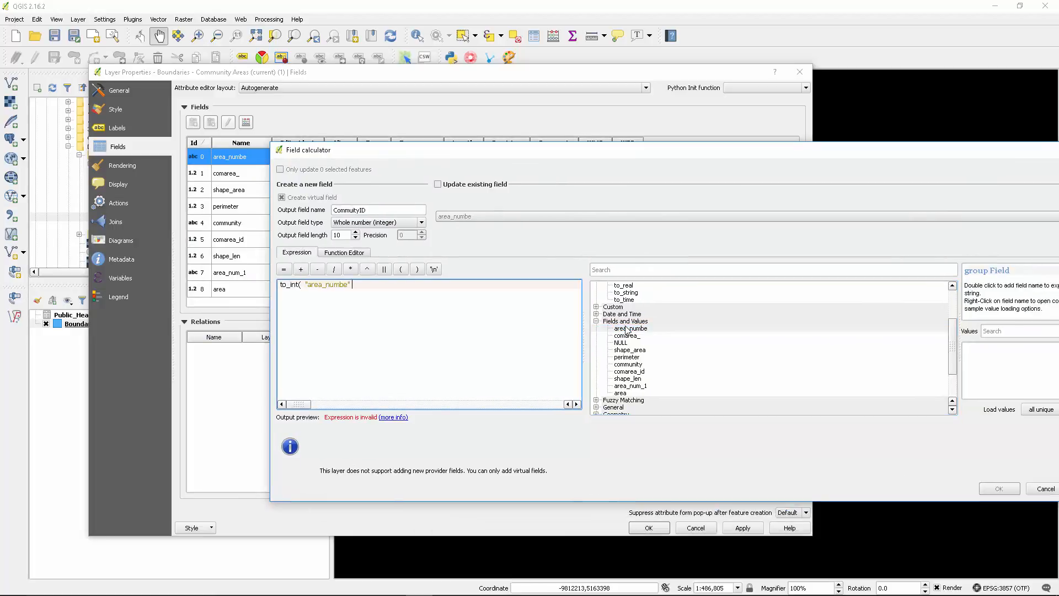
mouse_move(420, 318)
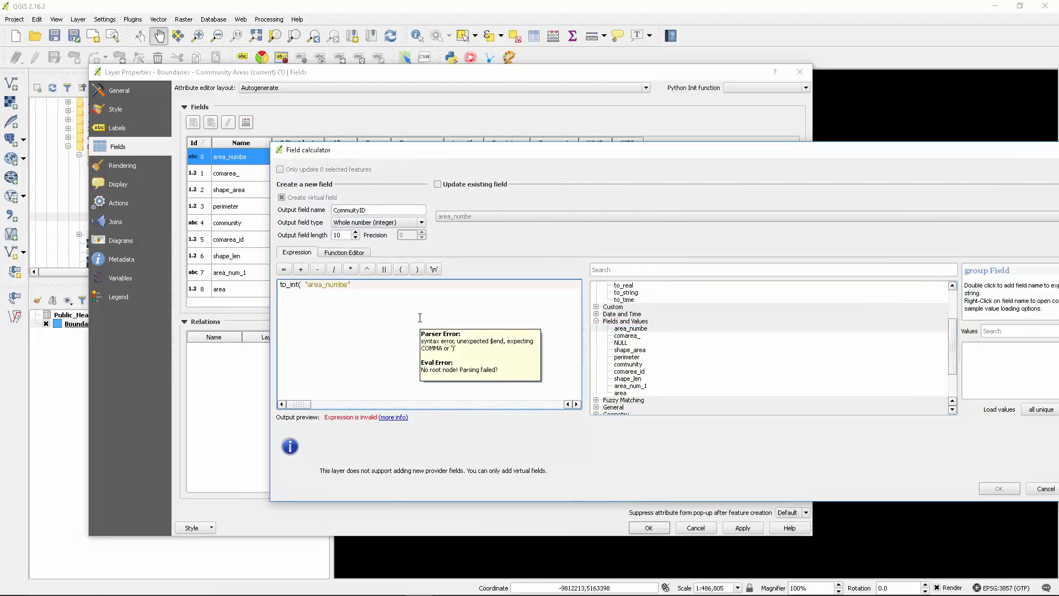
type(")")
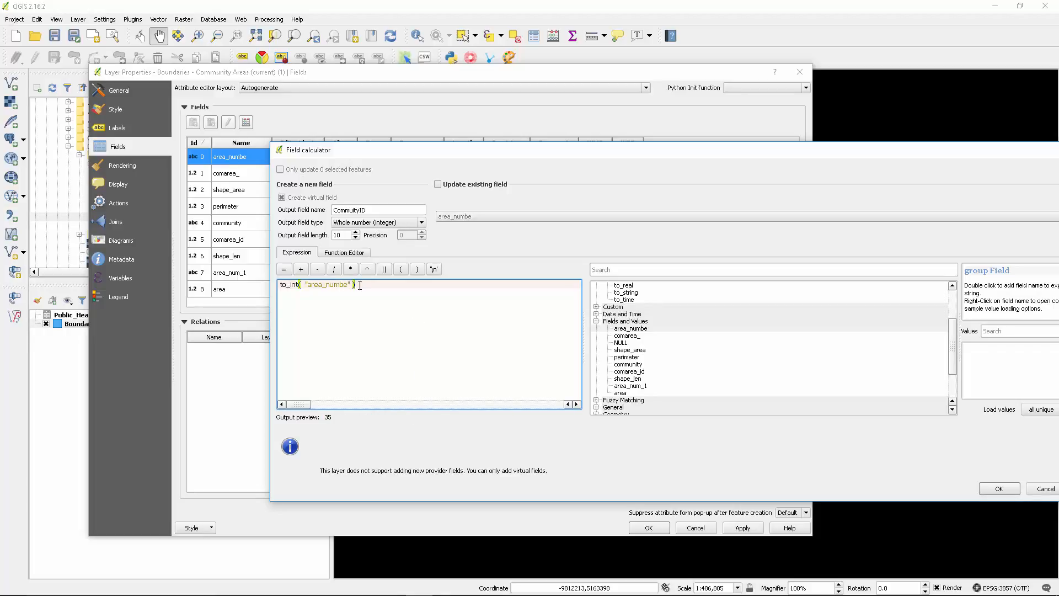
Create the CommuityID virtual field, apply the change to the boundaries layer and close its properties
left_click(1013, 489)
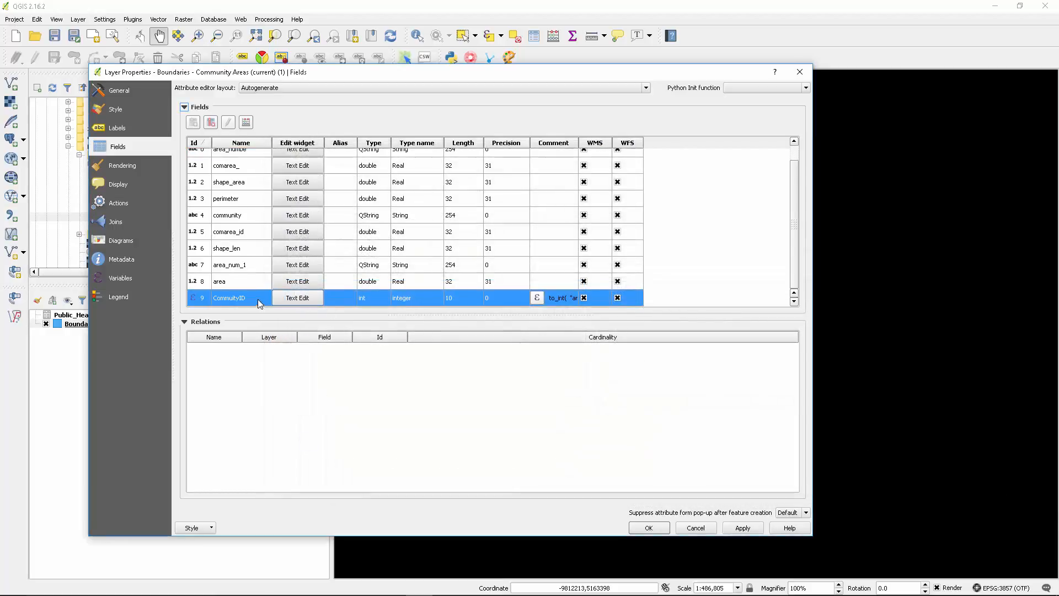
scroll(225, 200, "up", 1)
scroll(229, 186, "down", 1)
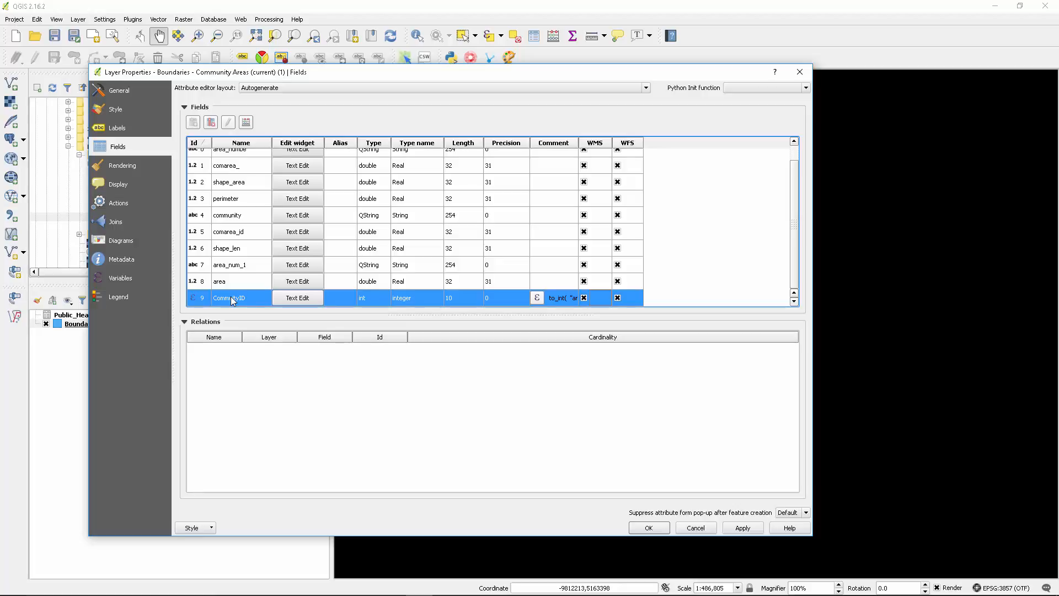
left_click(741, 527)
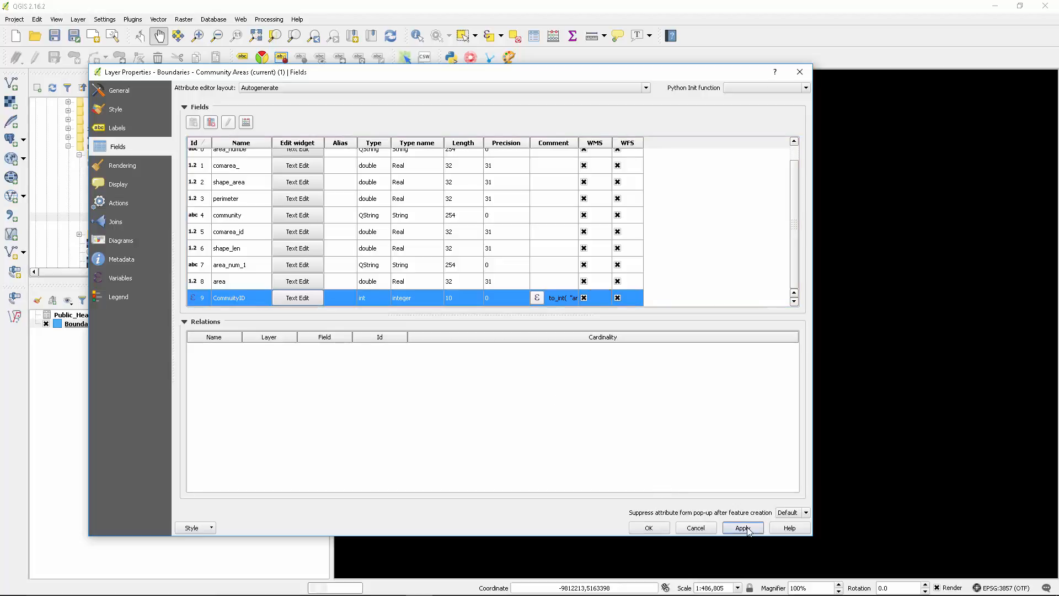
left_click(653, 527)
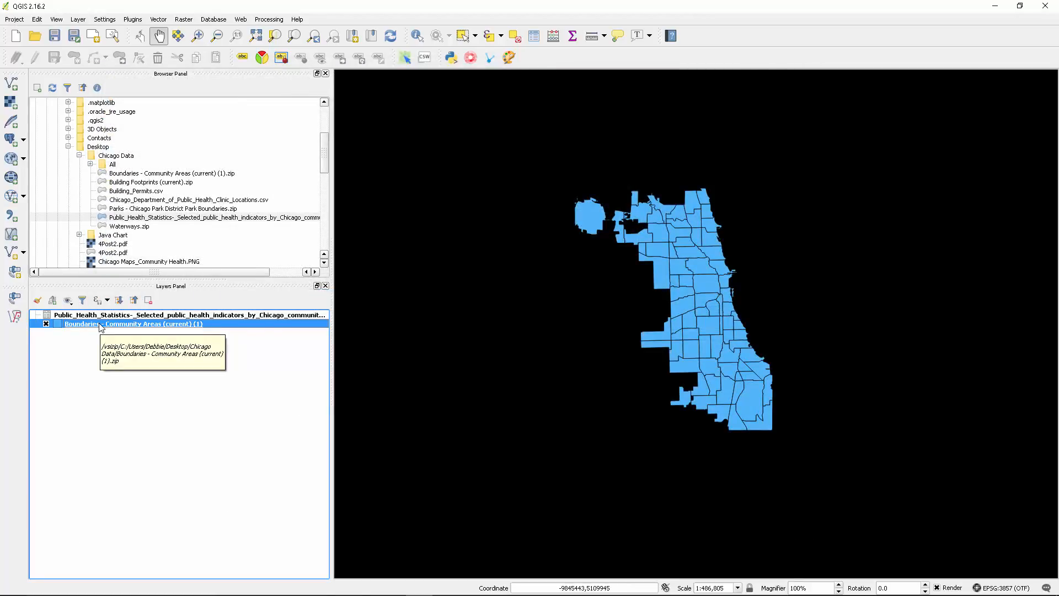
Reopen the boundaries layer's properties to check the CommuityID field's type and expression, then close them
double_click(138, 326)
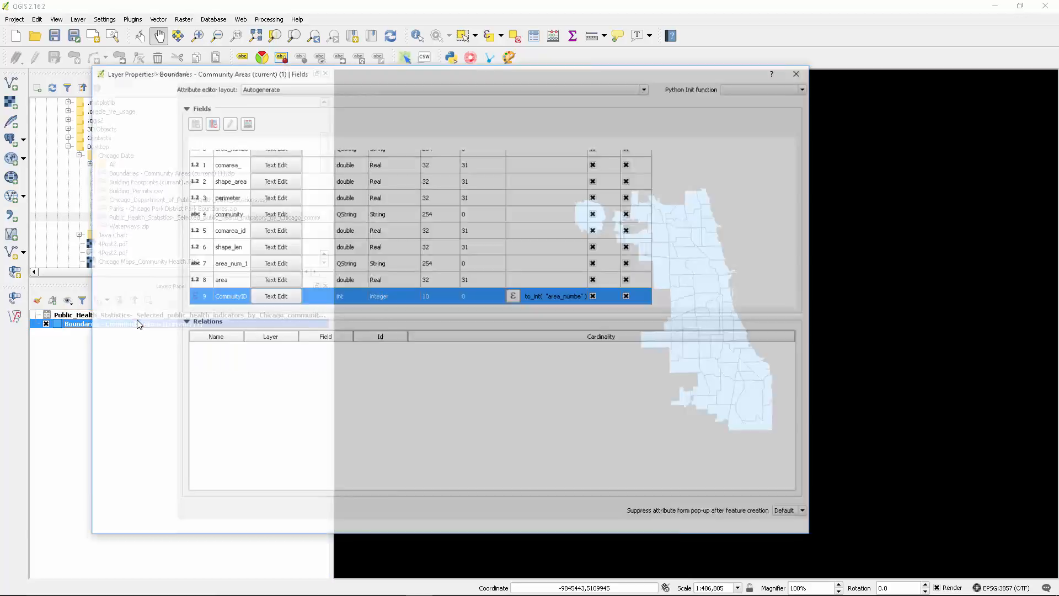
left_click(226, 298)
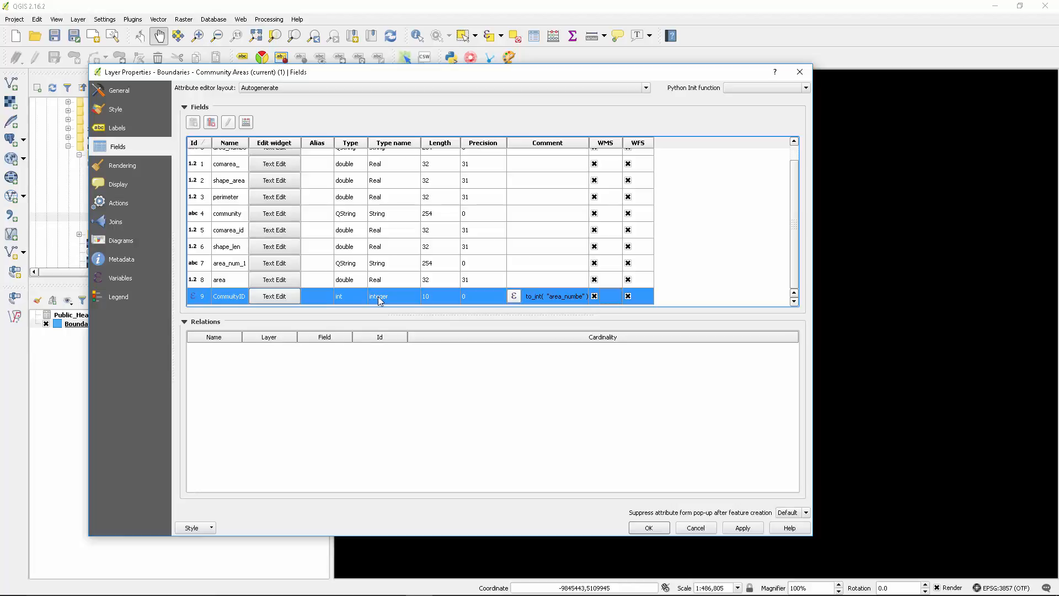
scroll(381, 302, "up", 1)
scroll(380, 289, "down", 1)
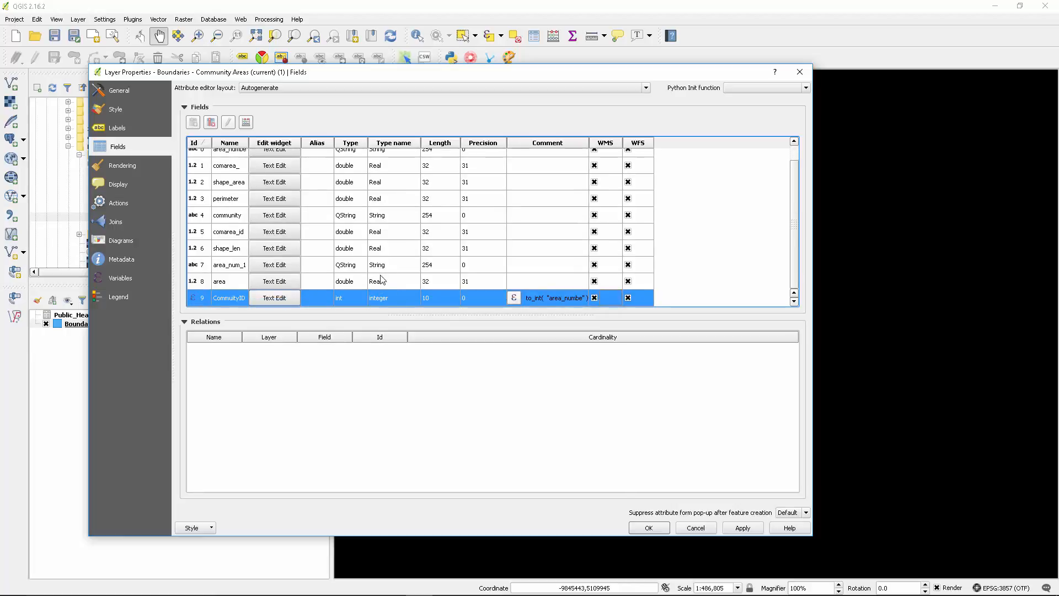
left_click(649, 528)
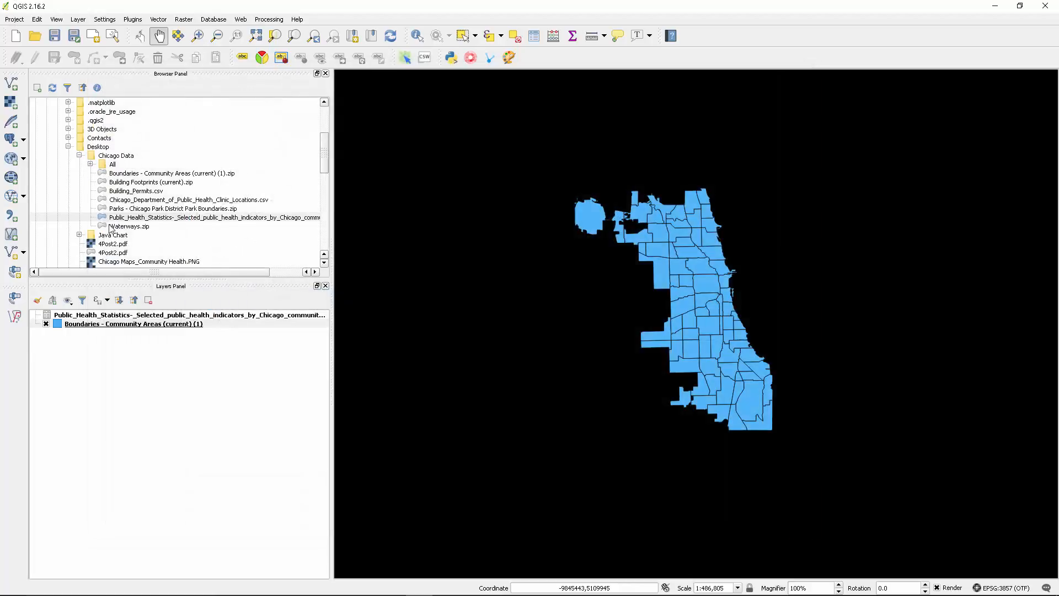
Open the attribute table of the Public Health Statistics layer and bring its Community Area column into view
left_click(128, 318)
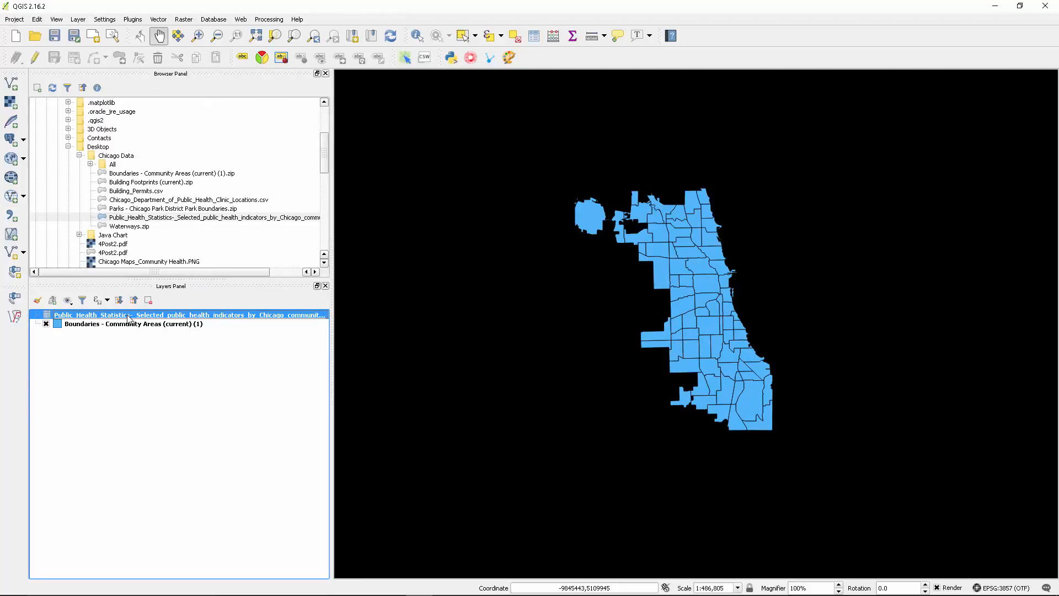
right_click(129, 317)
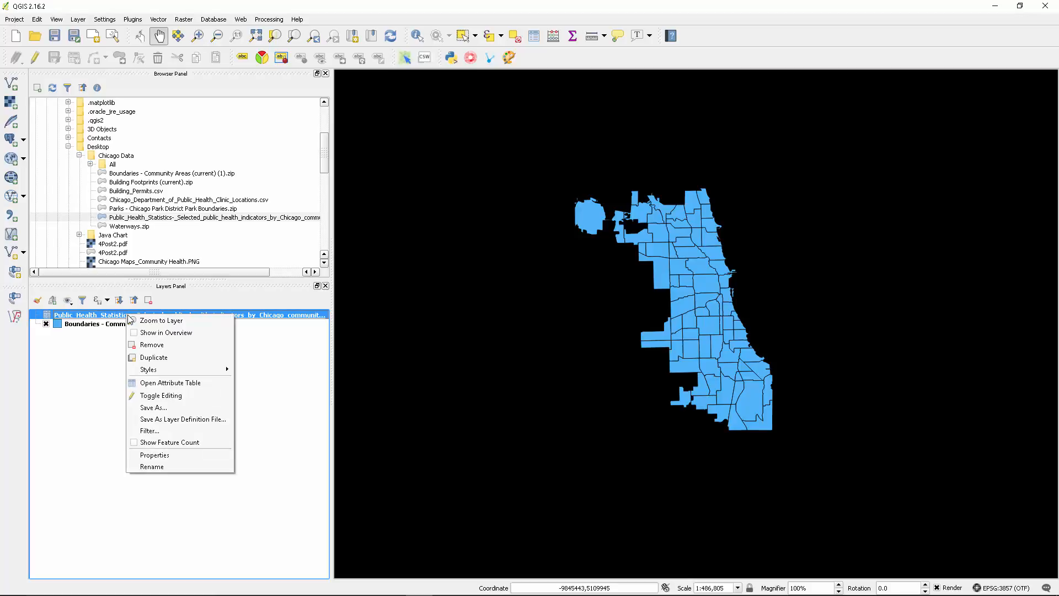
left_click(170, 383)
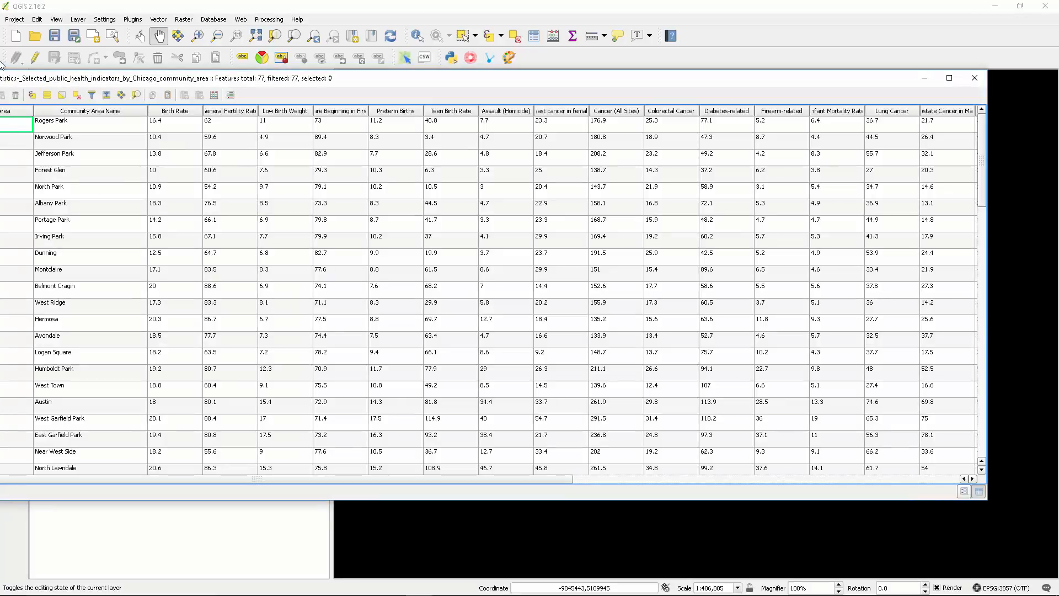
left_click_drag(176, 80, 293, 93)
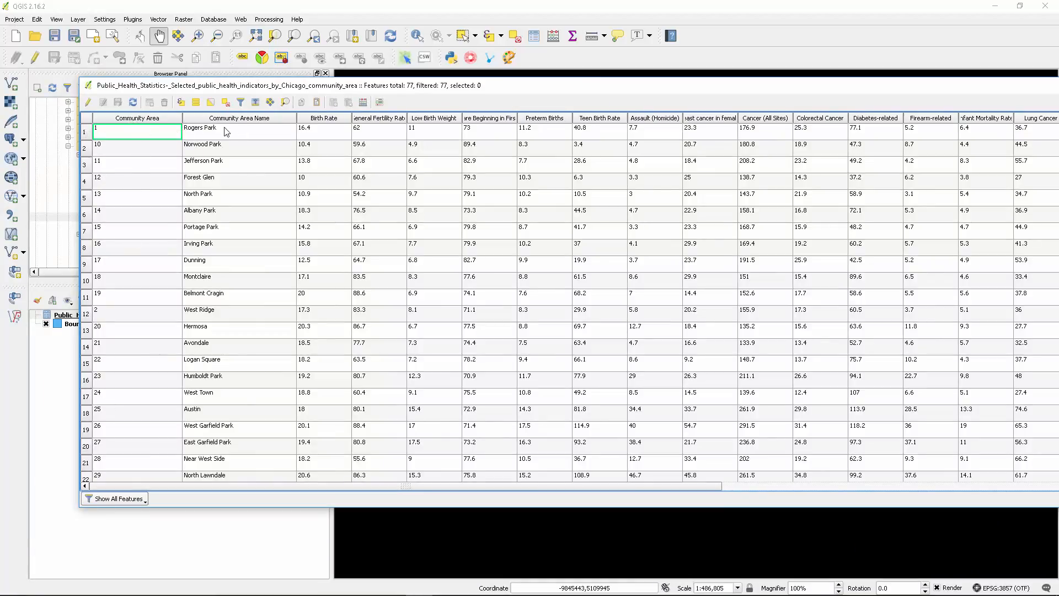
Set up a new virtual field named CommunityID of whole number (integer) type in the field calculator for the health statistics table
left_click(363, 102)
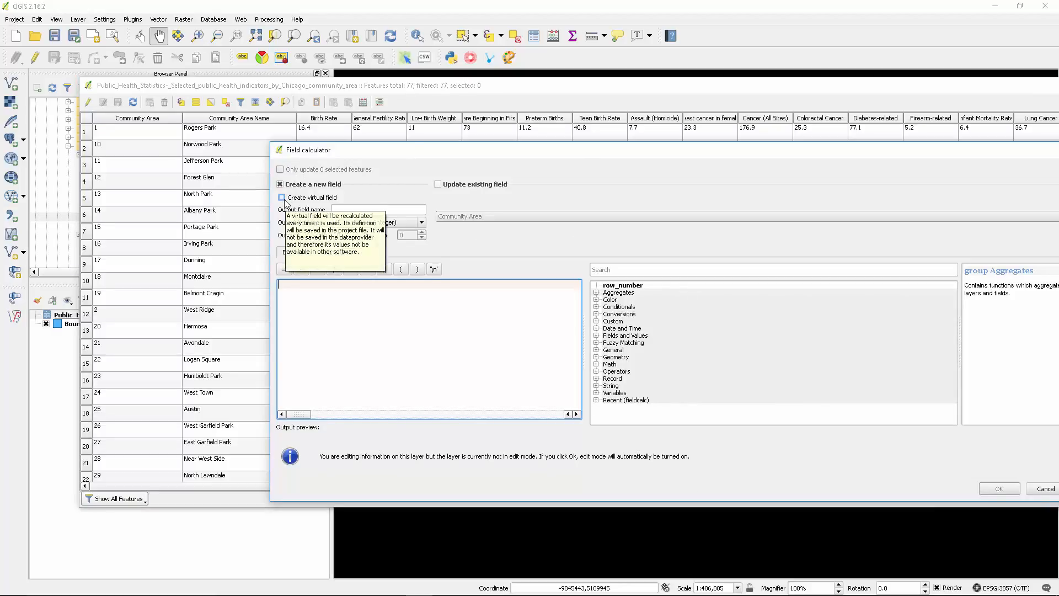
left_click(282, 198)
left_click(347, 209)
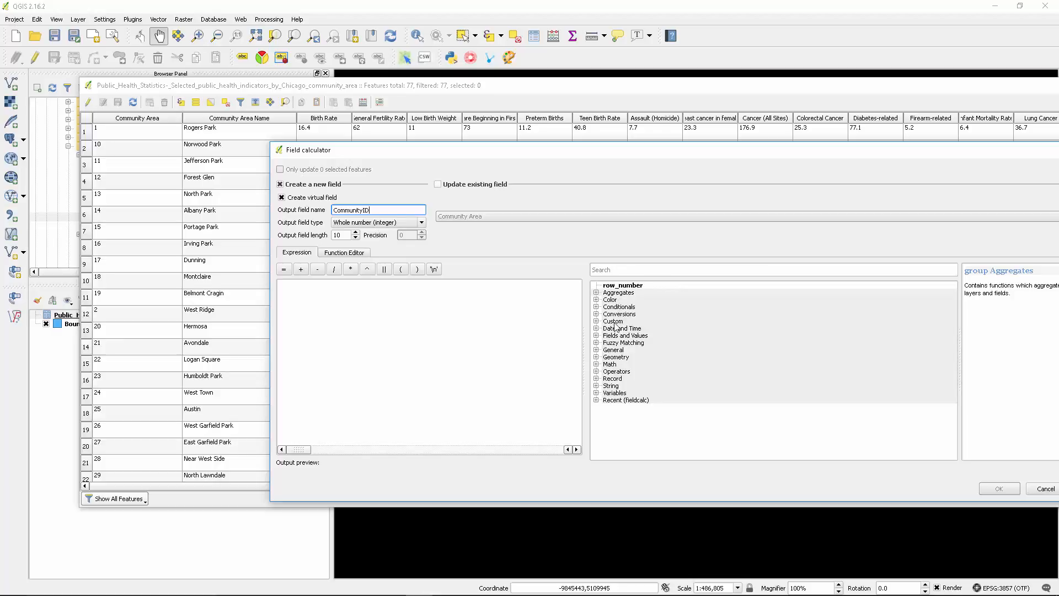
Build the expression to_int( "Community Area" ) and create the virtual field with it
left_click(596, 314)
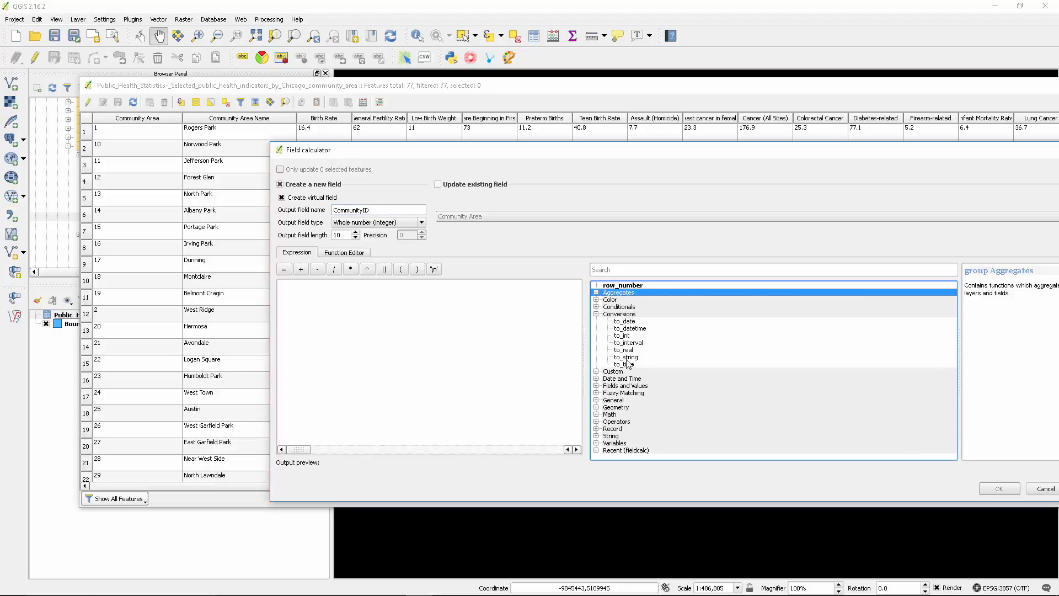
double_click(626, 335)
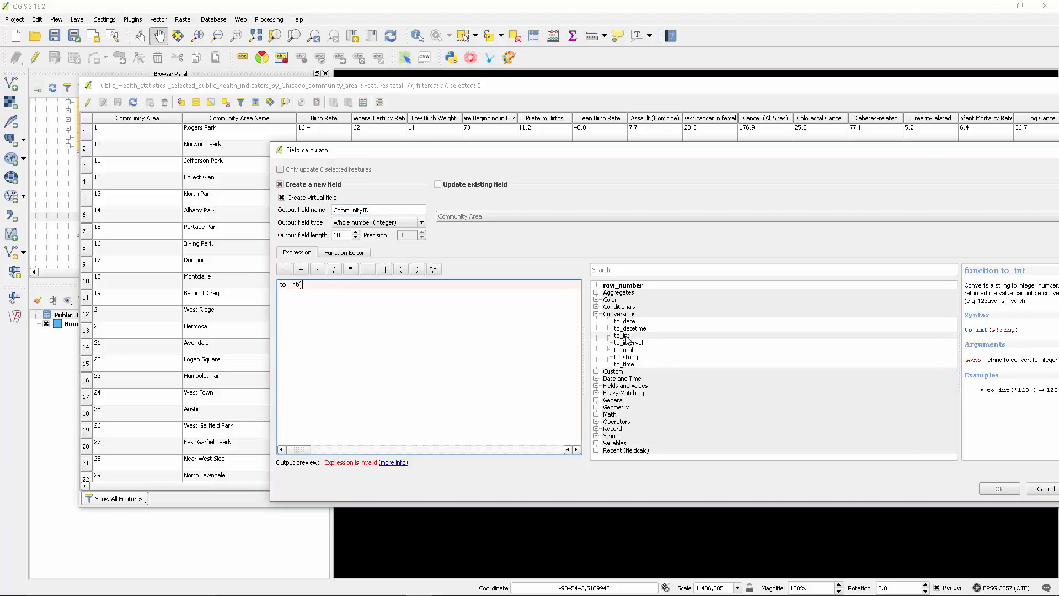
left_click(596, 386)
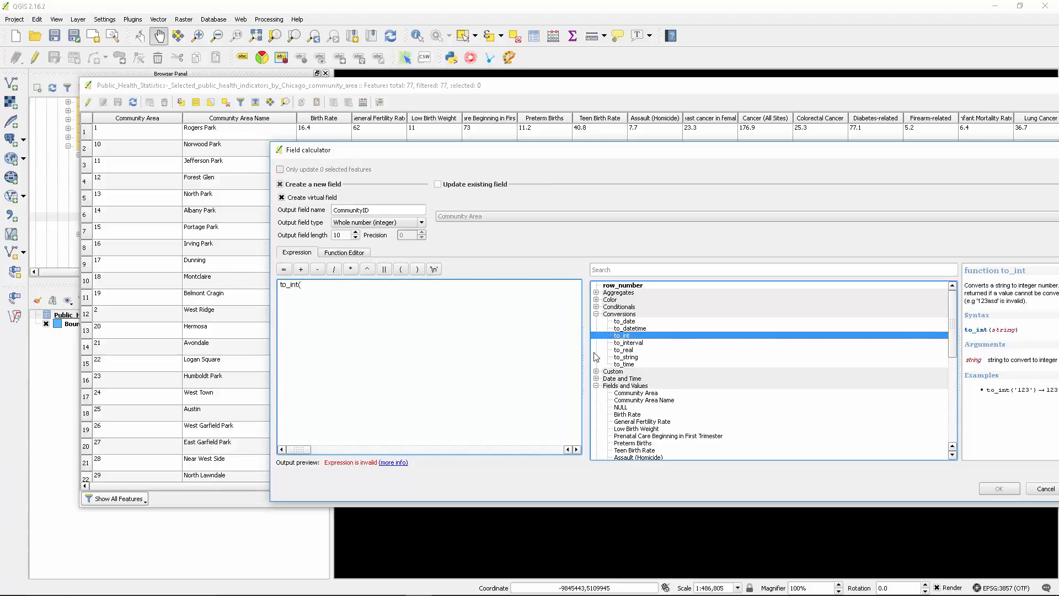
double_click(650, 394)
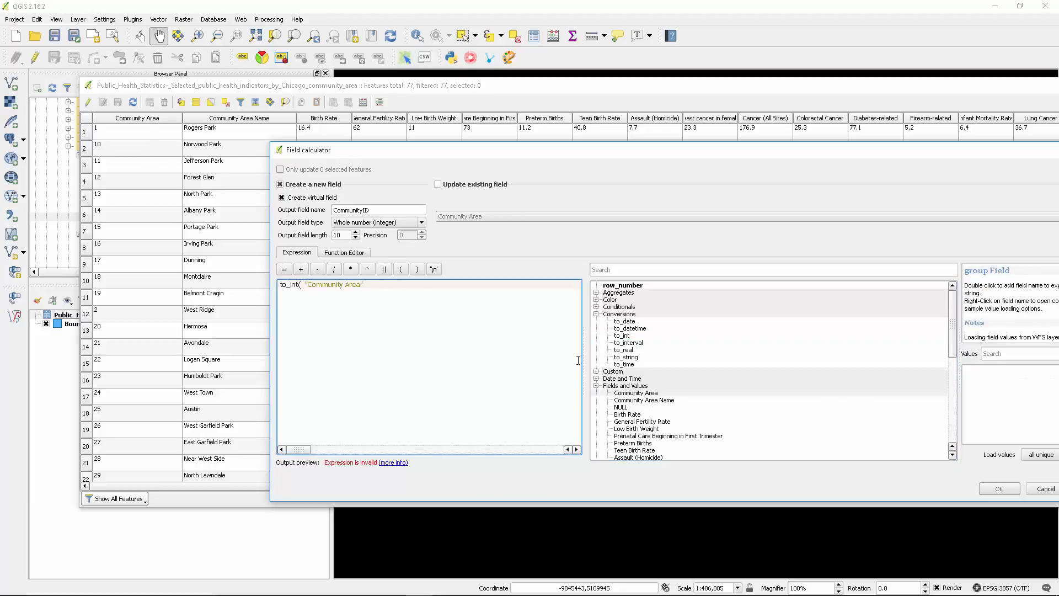
type(")")
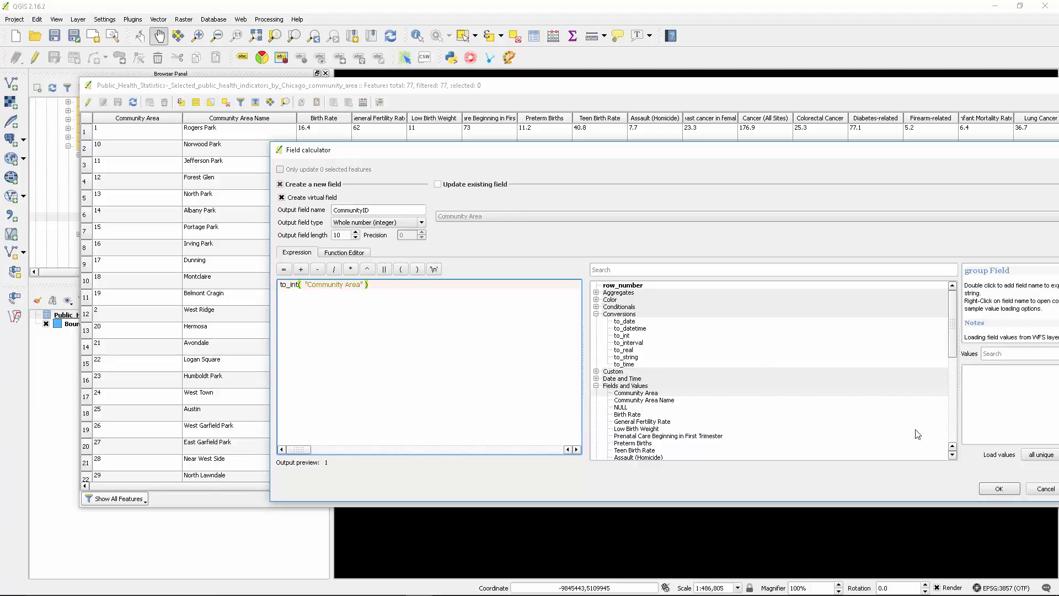
left_click(1000, 489)
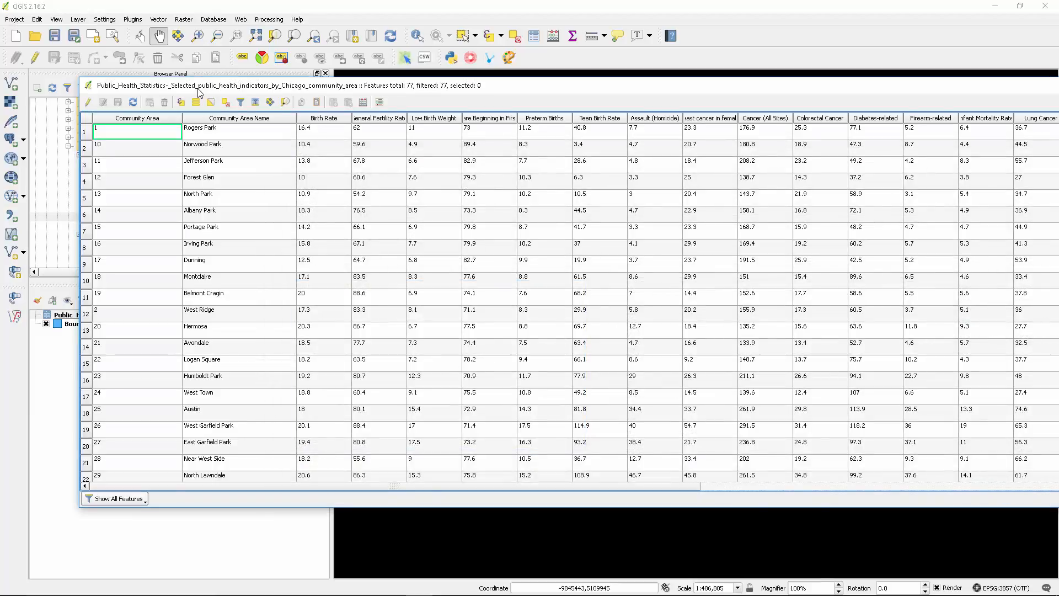
Check the new CommunityID column at the end of the health statistics table against the Community Area values, and close the table
left_click_drag(208, 87, 390, 242)
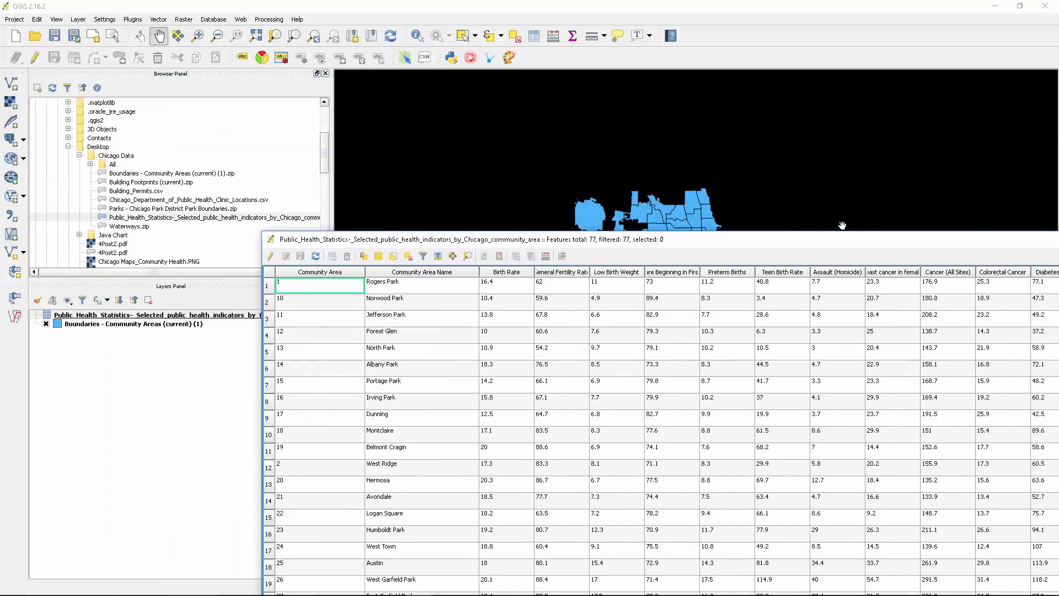
left_click_drag(905, 246, 623, 192)
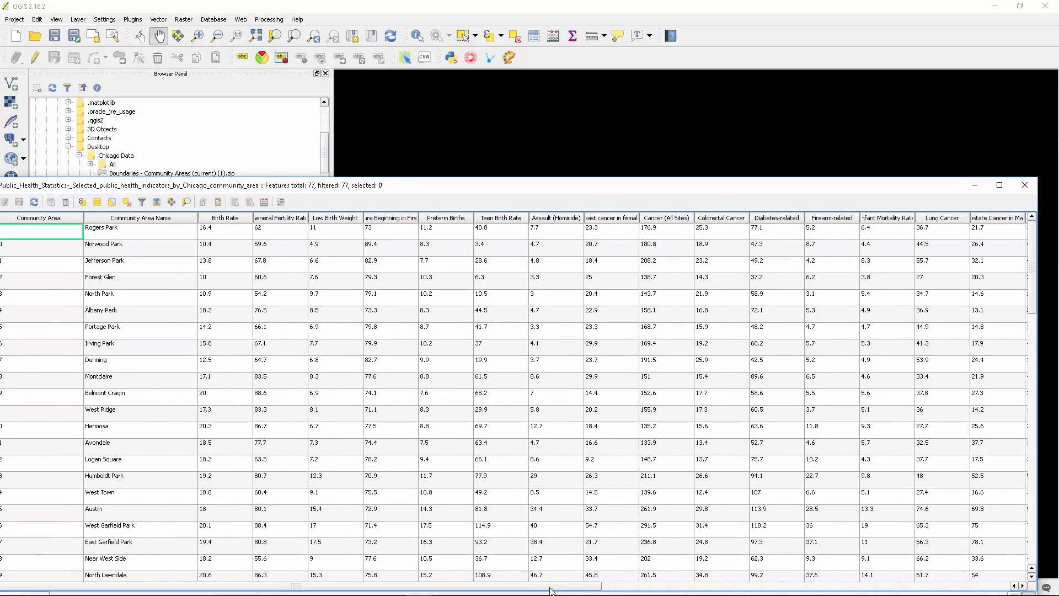
left_click_drag(552, 587, 1032, 577)
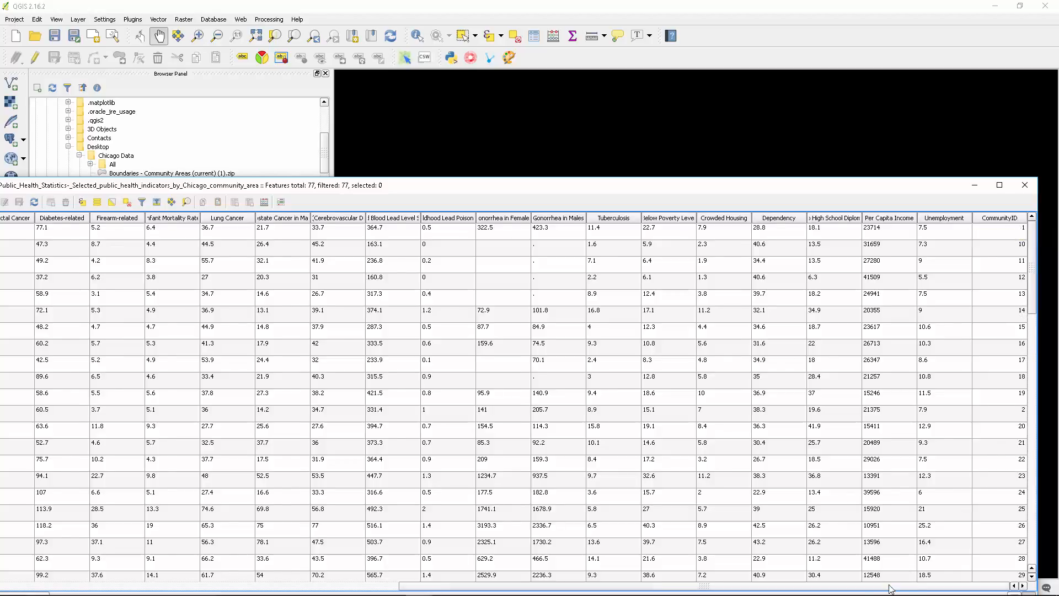
left_click_drag(894, 586, 259, 587)
double_click(307, 180)
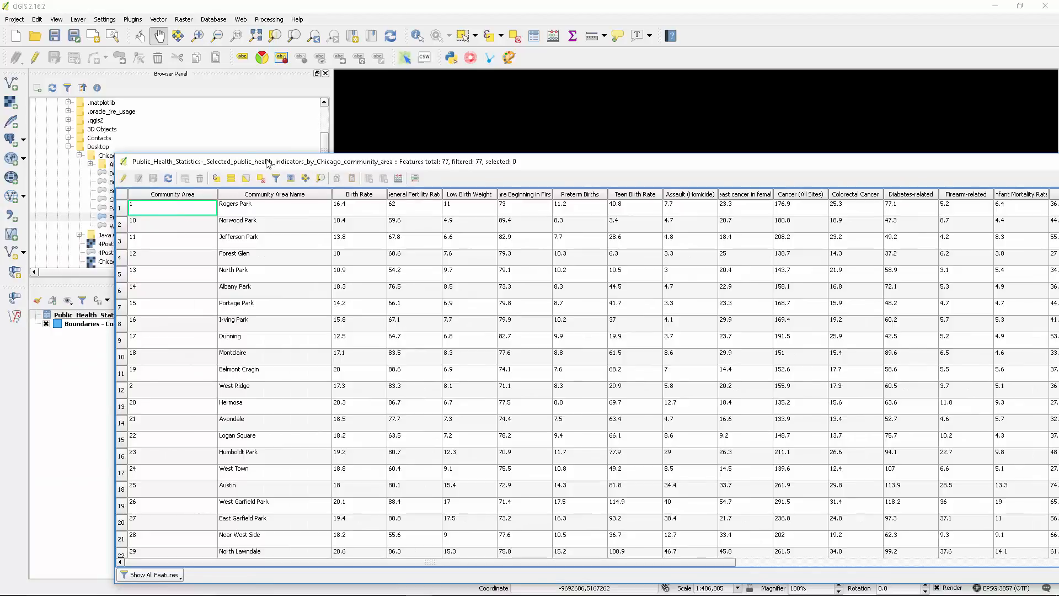
left_click_drag(268, 162, 54, 152)
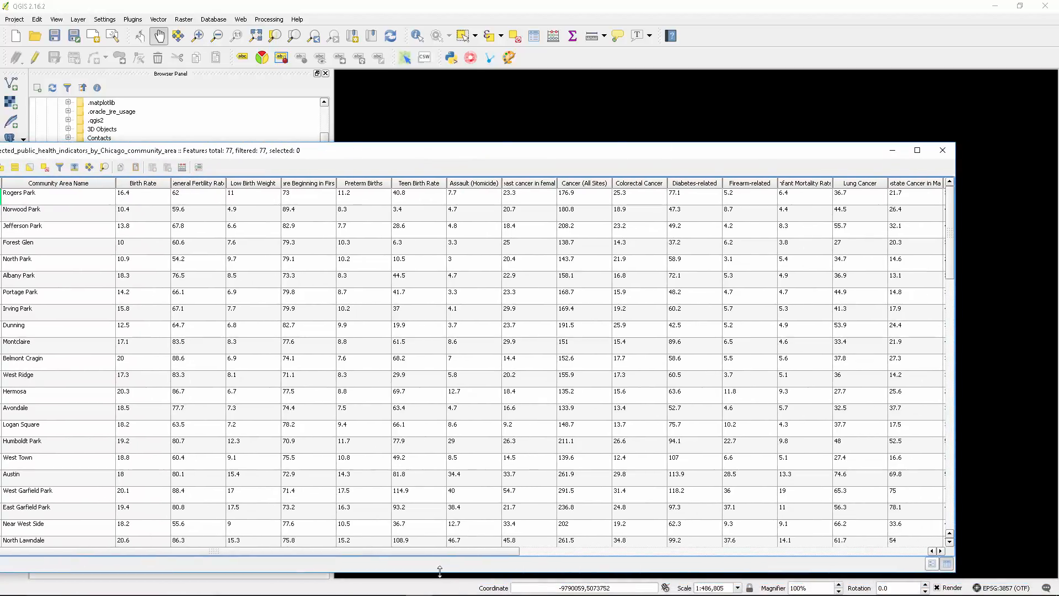
left_click_drag(456, 551, 1005, 487)
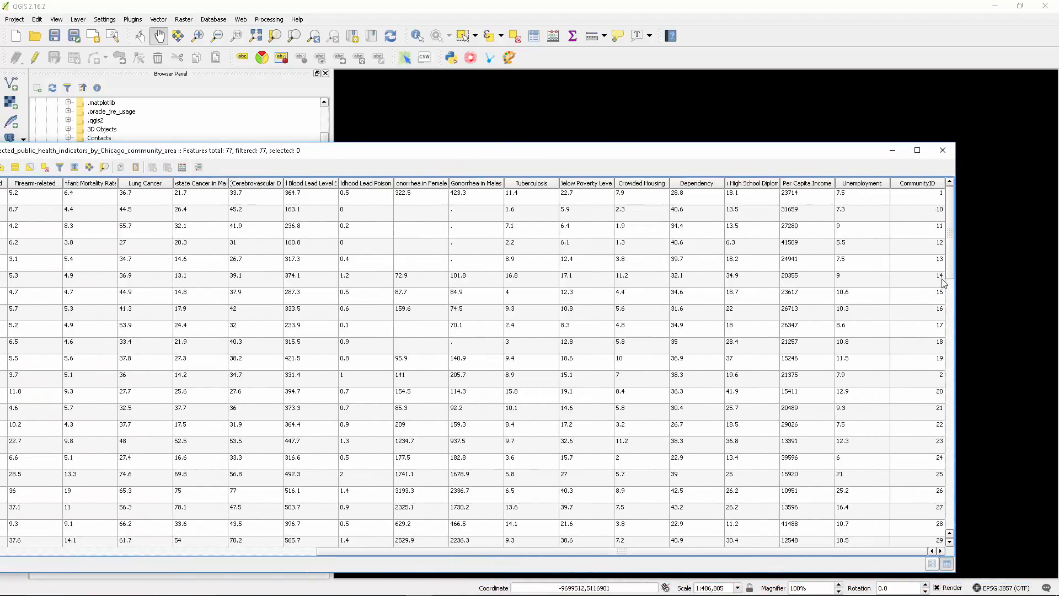
left_click(944, 150)
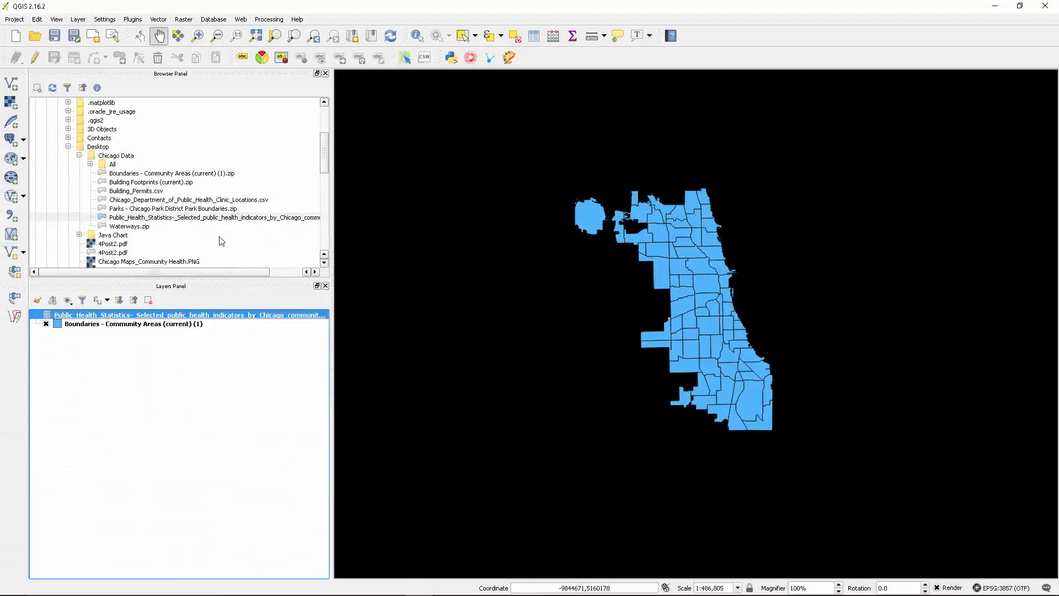
Start a new vector join on the Boundaries - Community Areas layer with the Public Health Statistics table as join layer
left_click(101, 324)
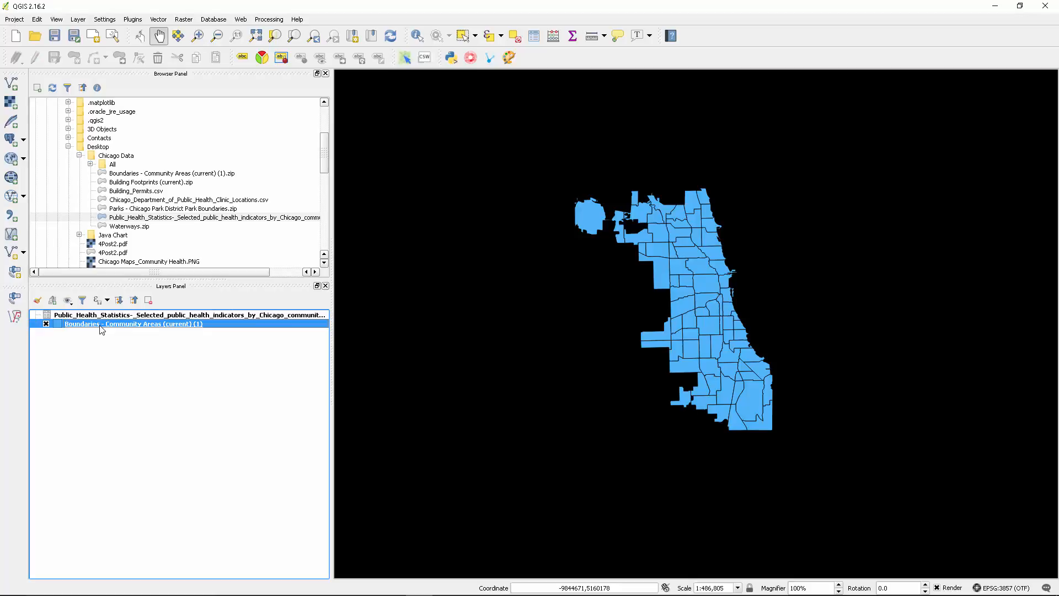
double_click(101, 324)
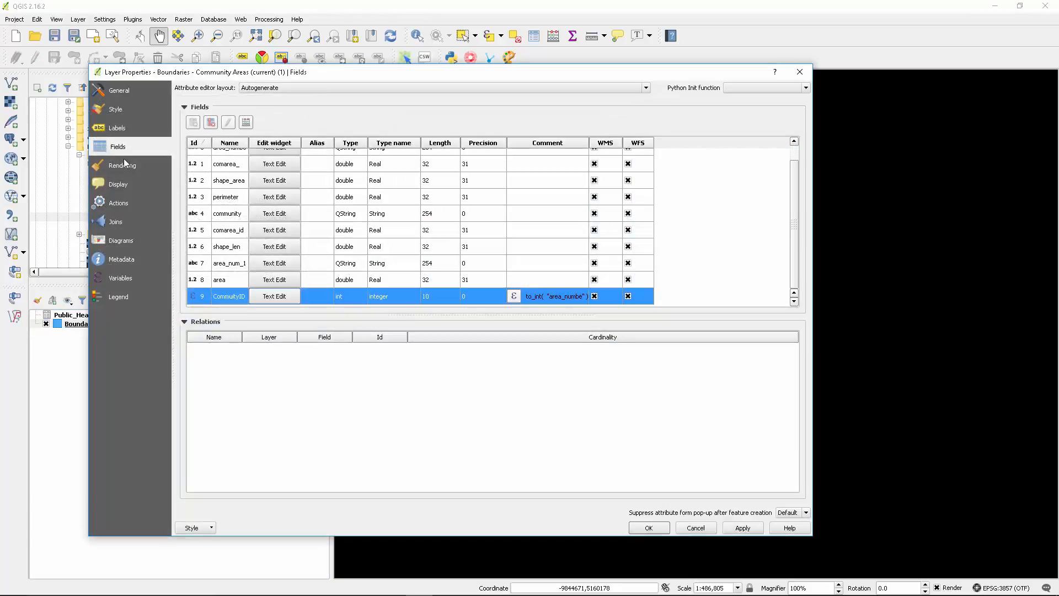
left_click(109, 222)
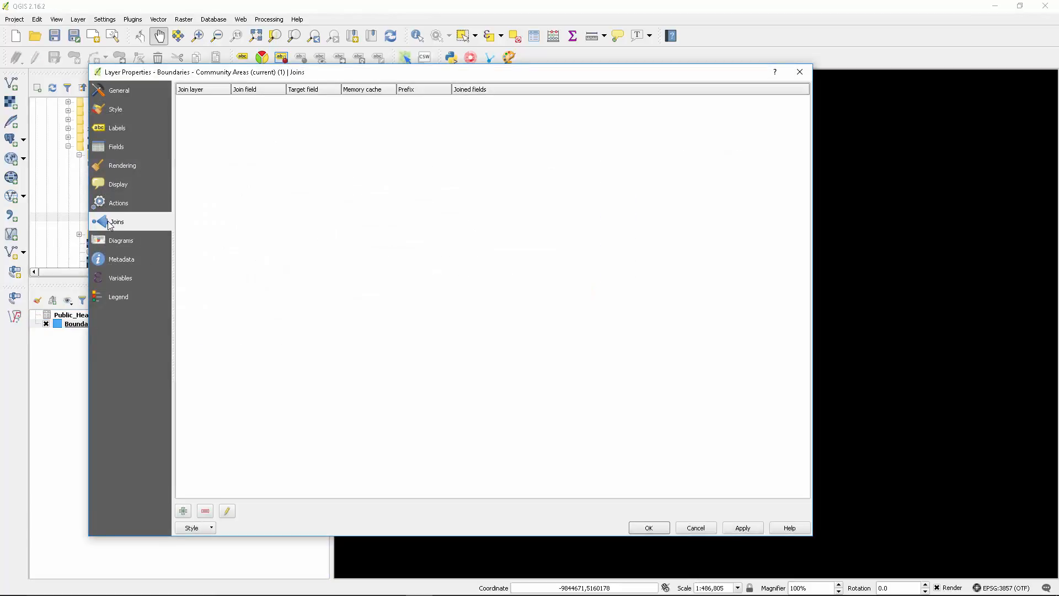
left_click(184, 512)
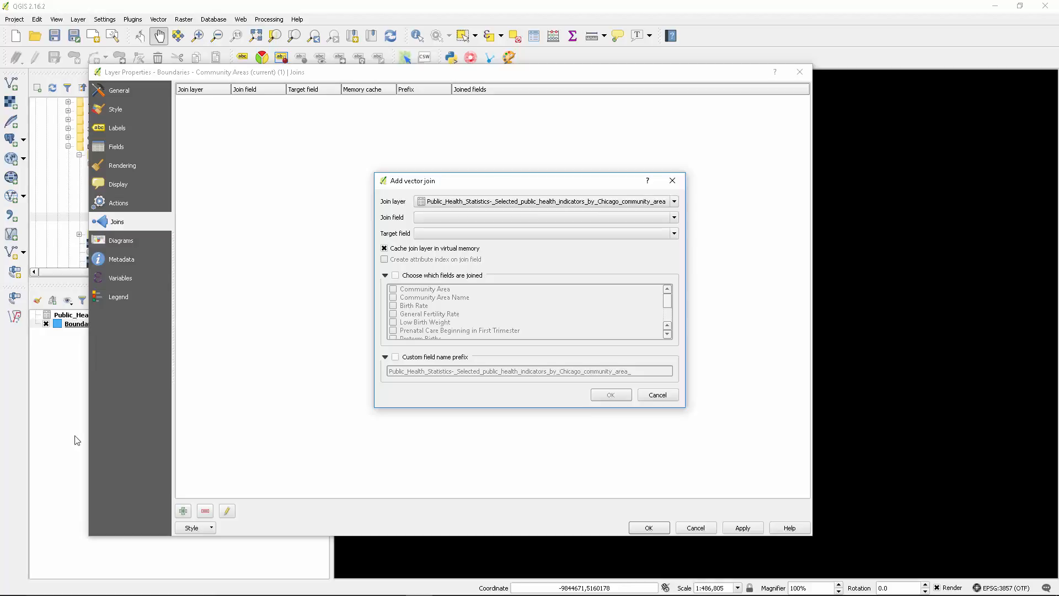
left_click(465, 203)
left_click(465, 202)
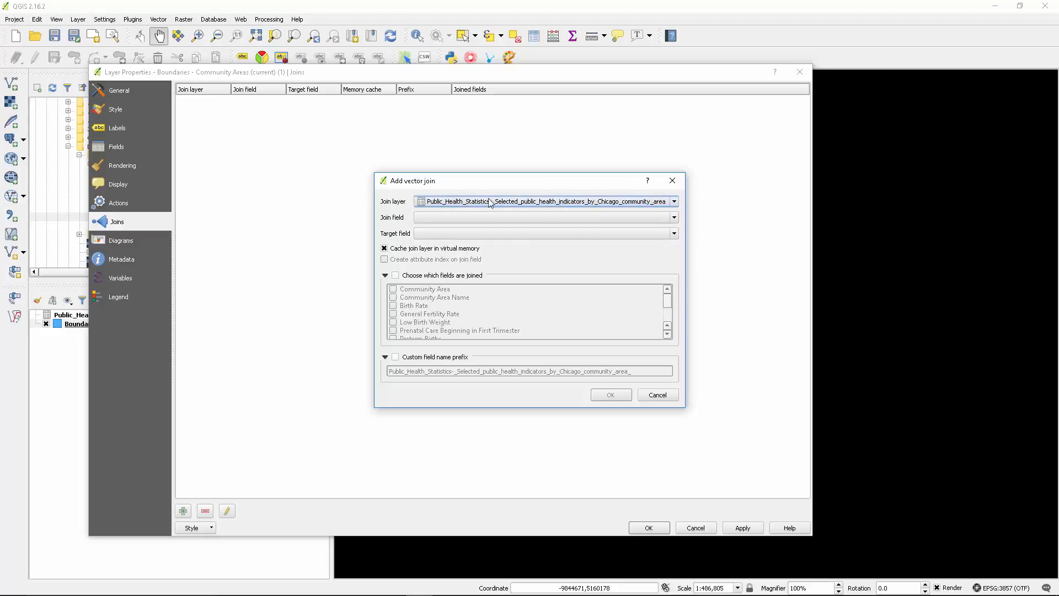
Set the join field to CommunityID and the target field to CommuityID
left_click(423, 220)
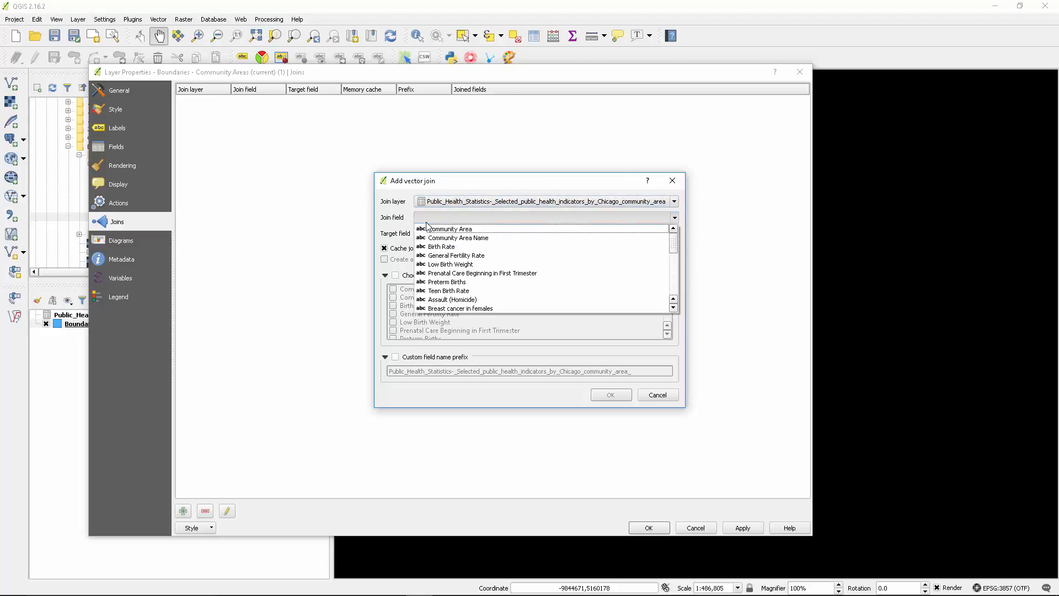
scroll(485, 276, "down", 7)
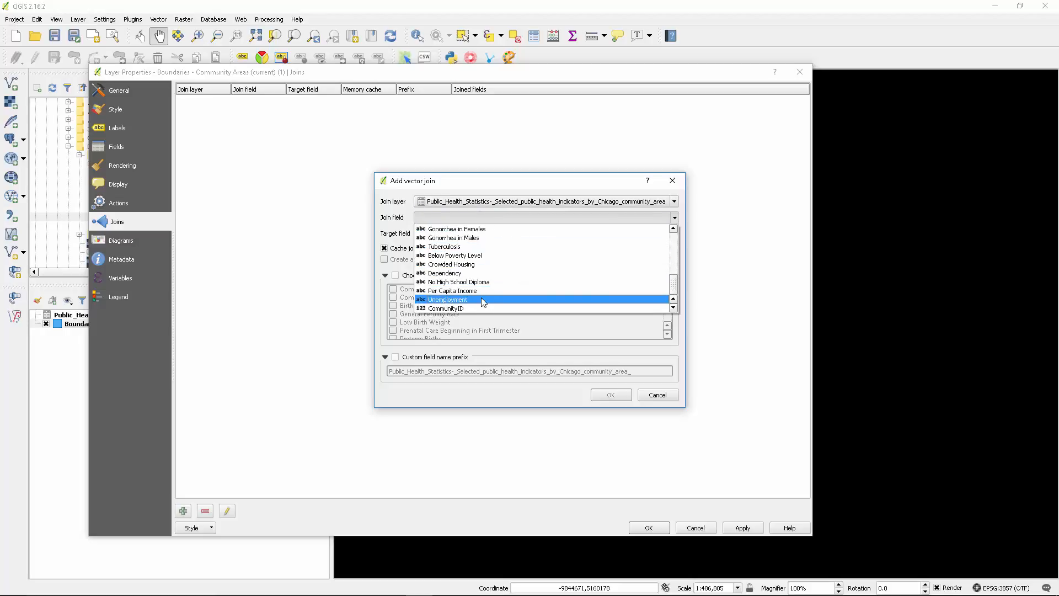
left_click(448, 309)
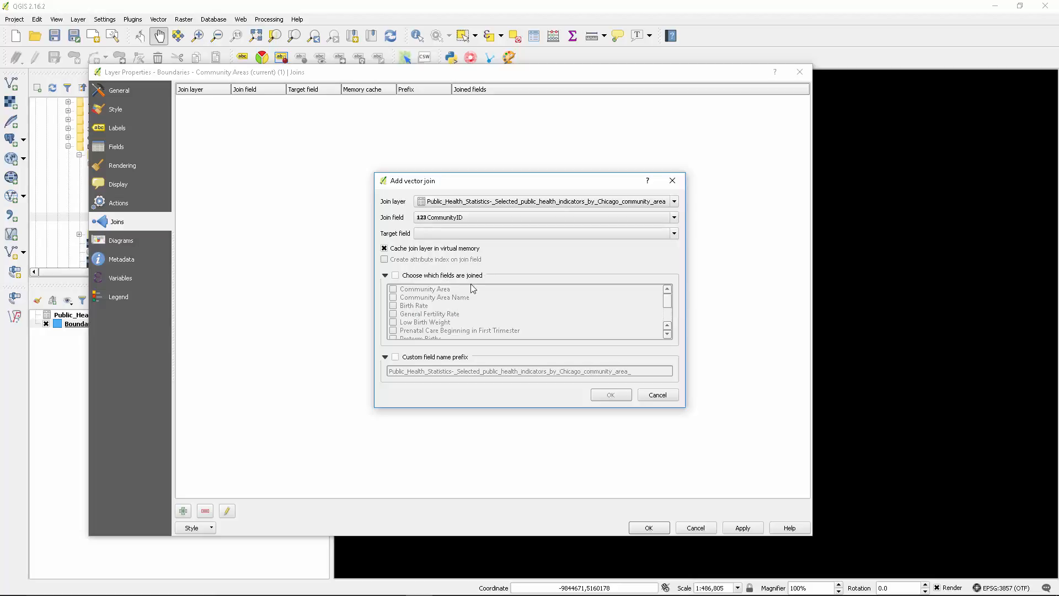
left_click(454, 233)
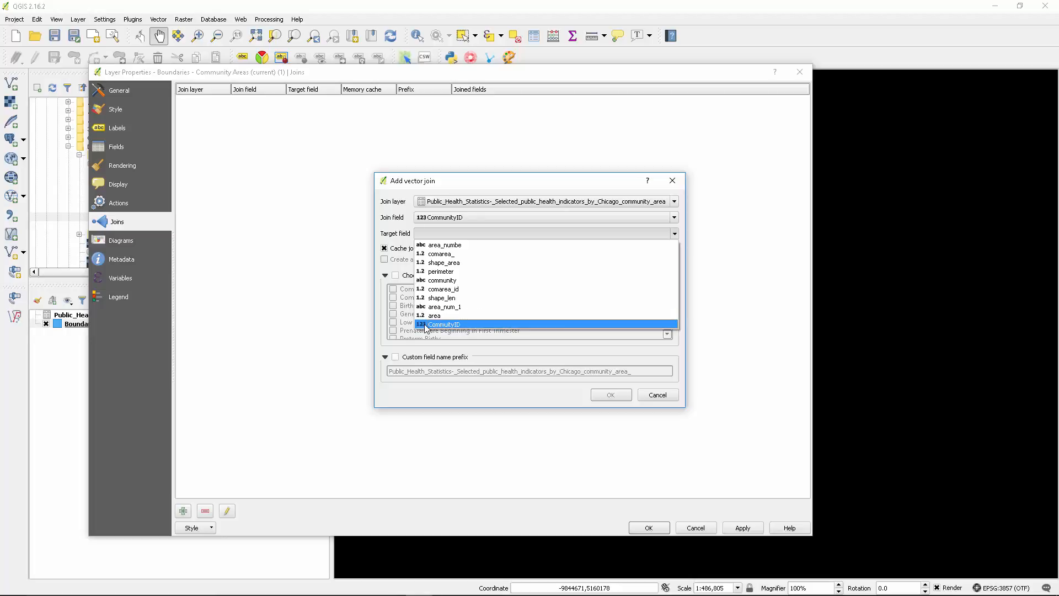
left_click(454, 325)
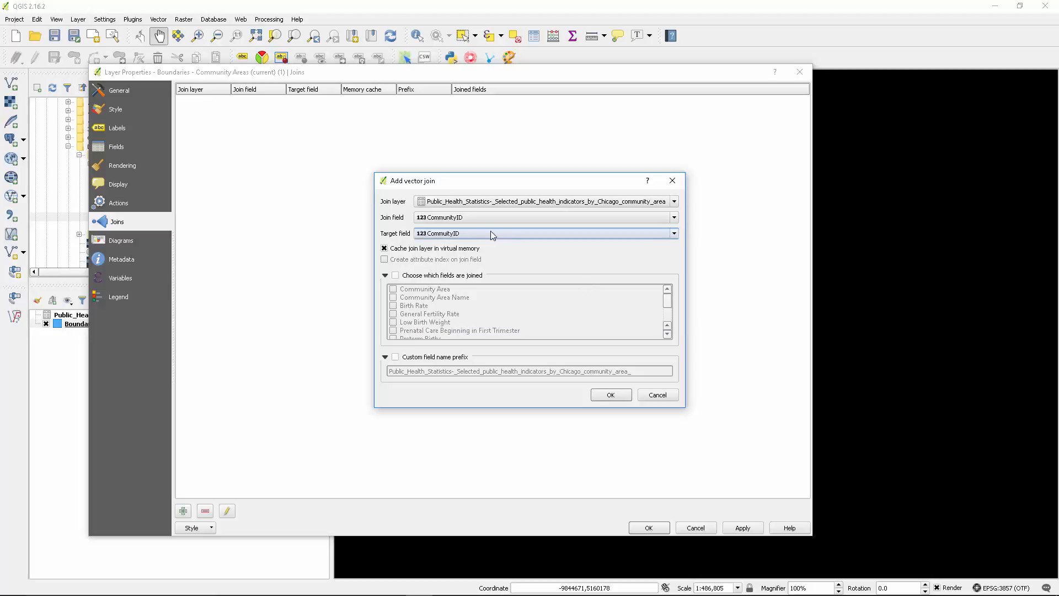
Restrict the join to chosen fields and include Per Capita Income among them
left_click(396, 276)
scroll(416, 325, "down", 5)
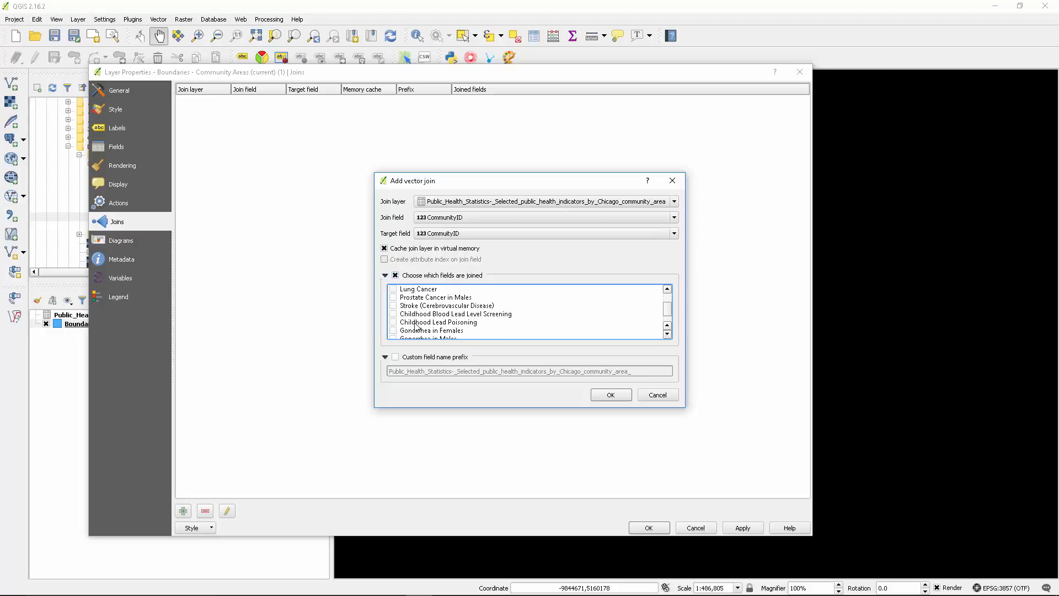
scroll(415, 325, "up", 5)
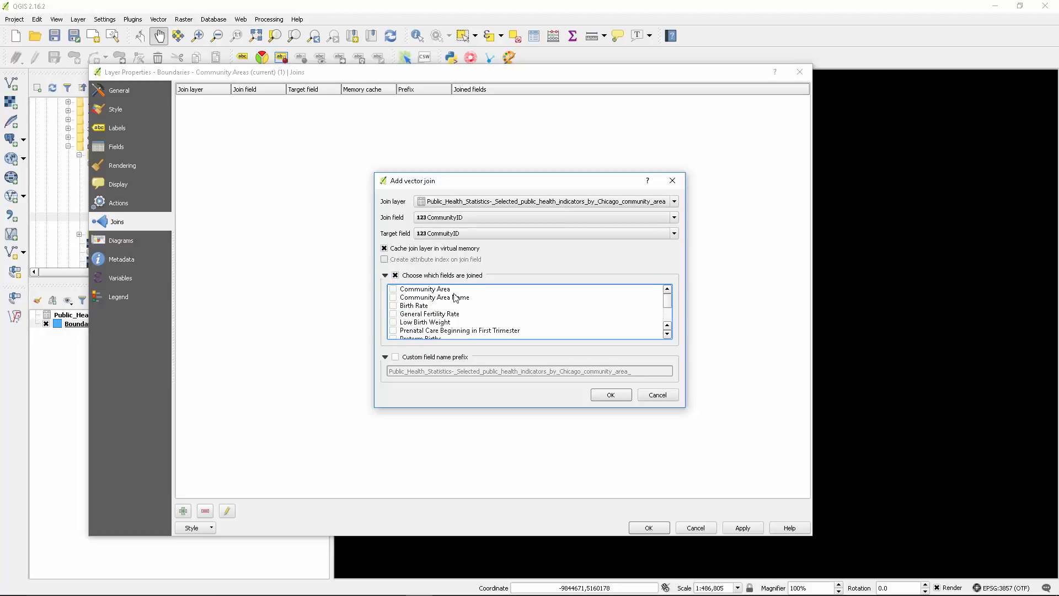
scroll(420, 309, "down", 3)
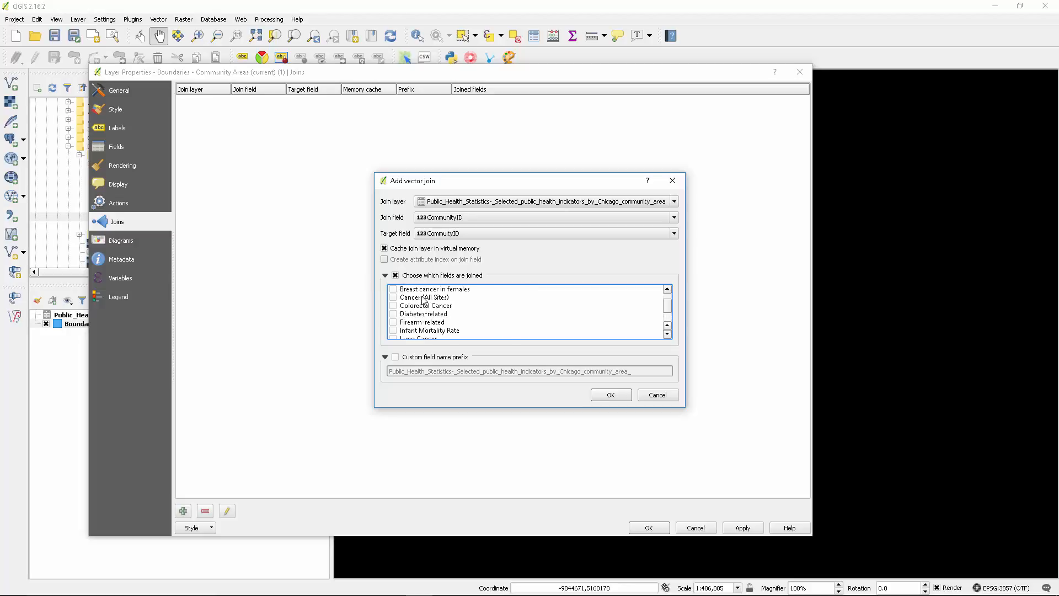
scroll(424, 300, "down", 5)
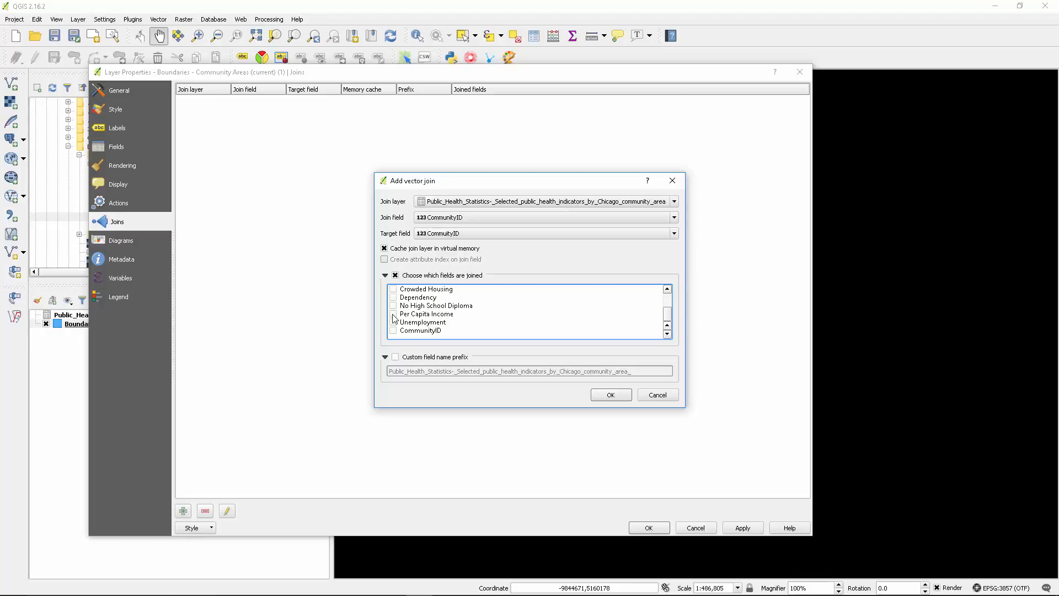
Include the Diabetes-related field among the joined fields and create the join
scroll(408, 318, "up", 4)
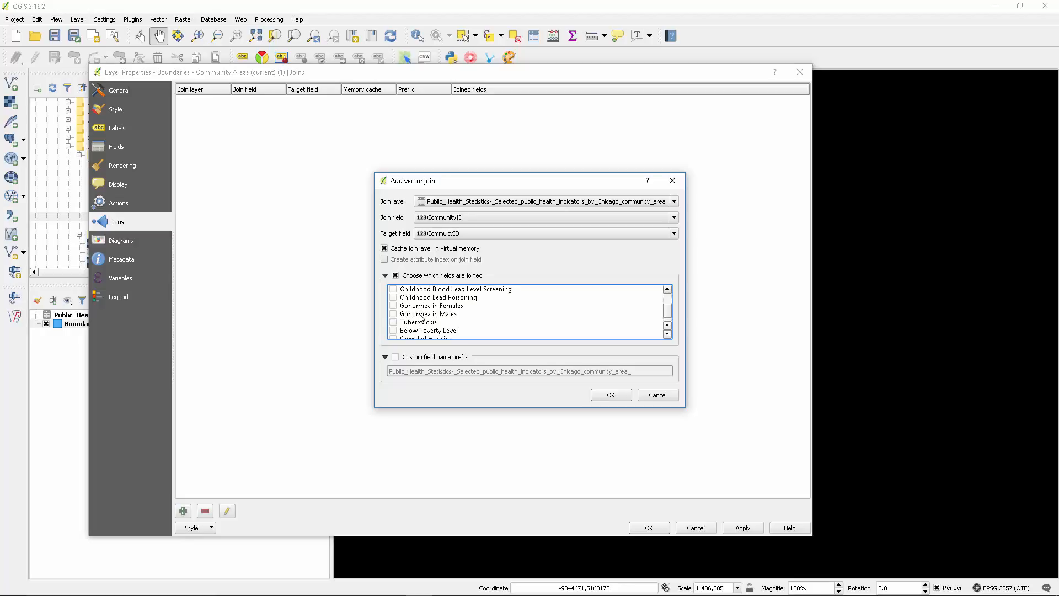
scroll(420, 317, "up", 1)
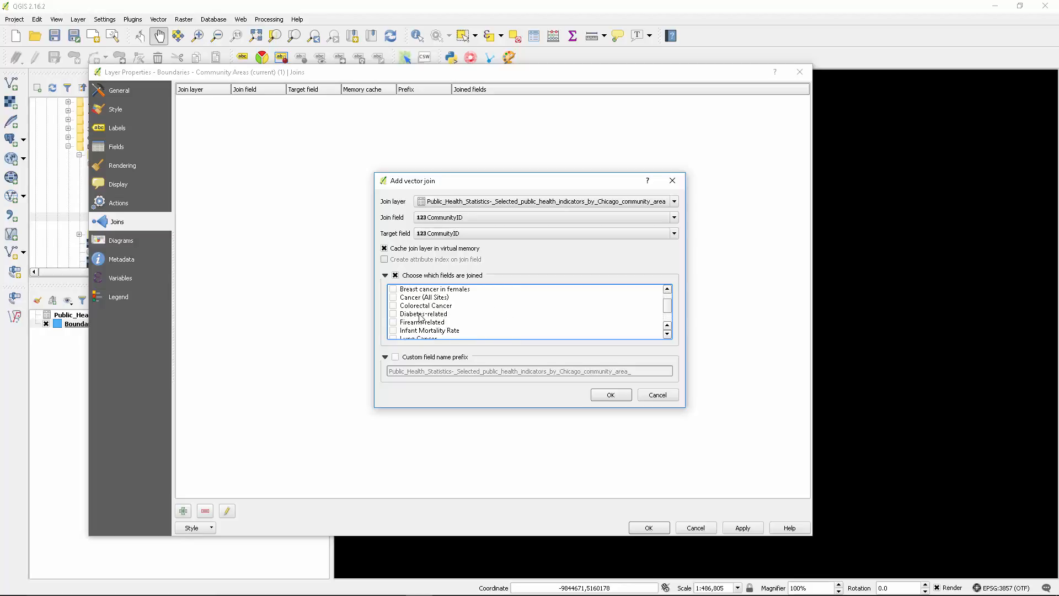
scroll(419, 316, "up", 1)
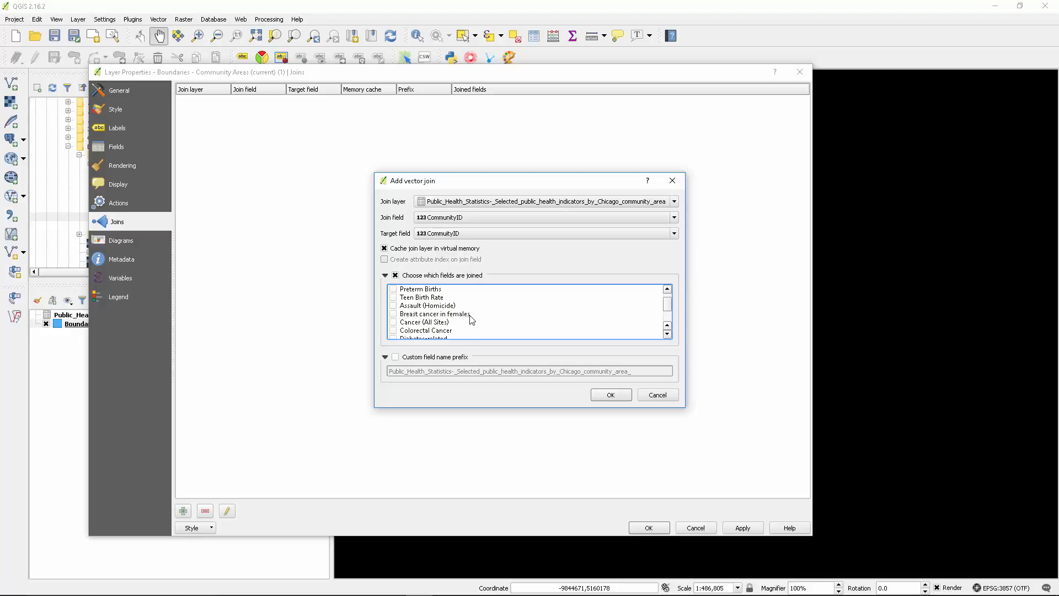
scroll(406, 324, "down", 1)
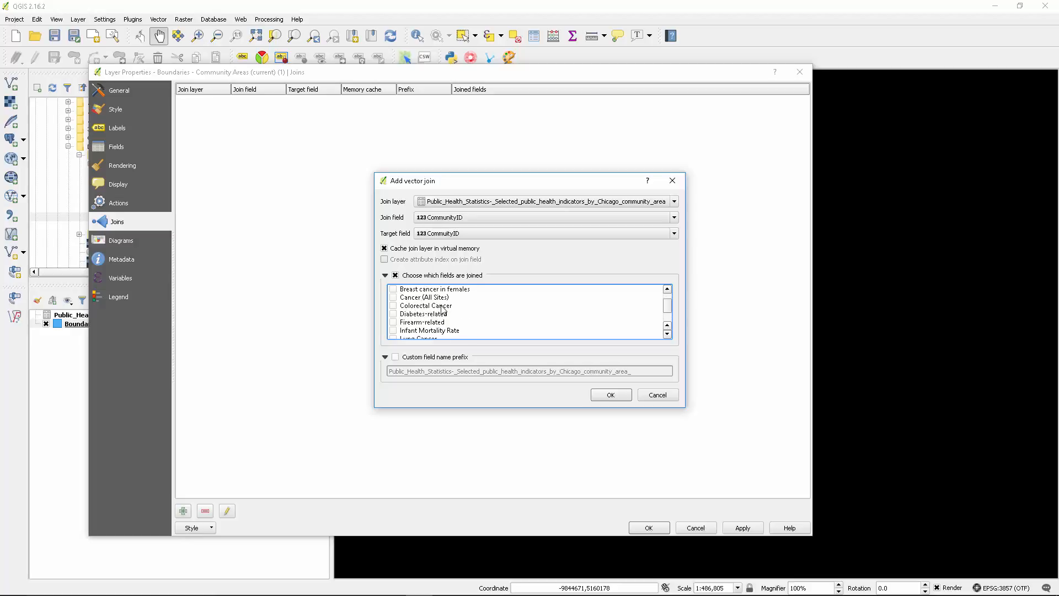
left_click(668, 290)
left_click(668, 290)
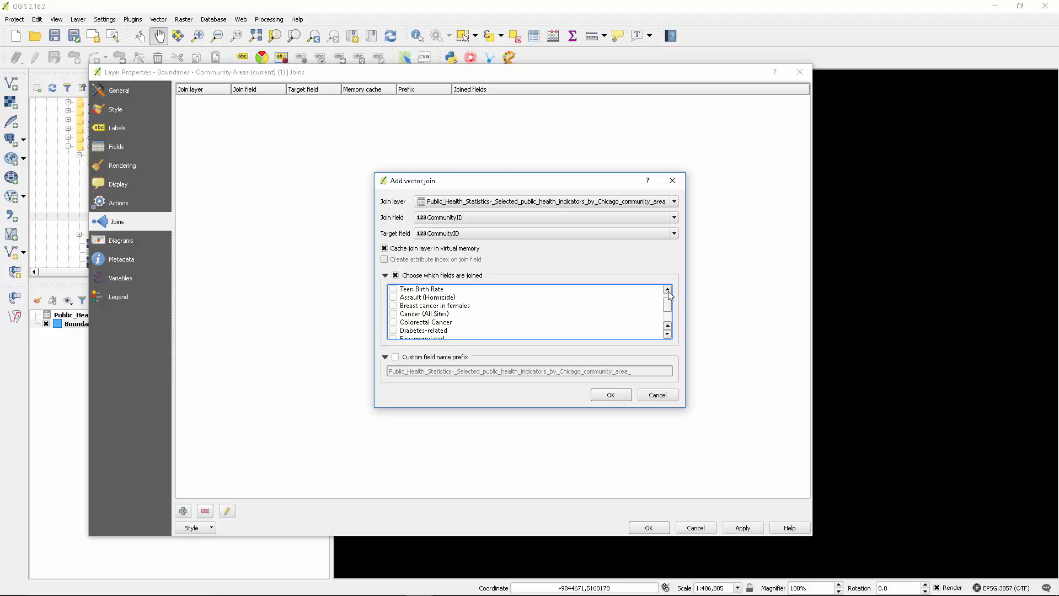
left_click(667, 290)
left_click(668, 290)
left_click(668, 291)
left_click(668, 291)
left_click(668, 290)
left_click(667, 291)
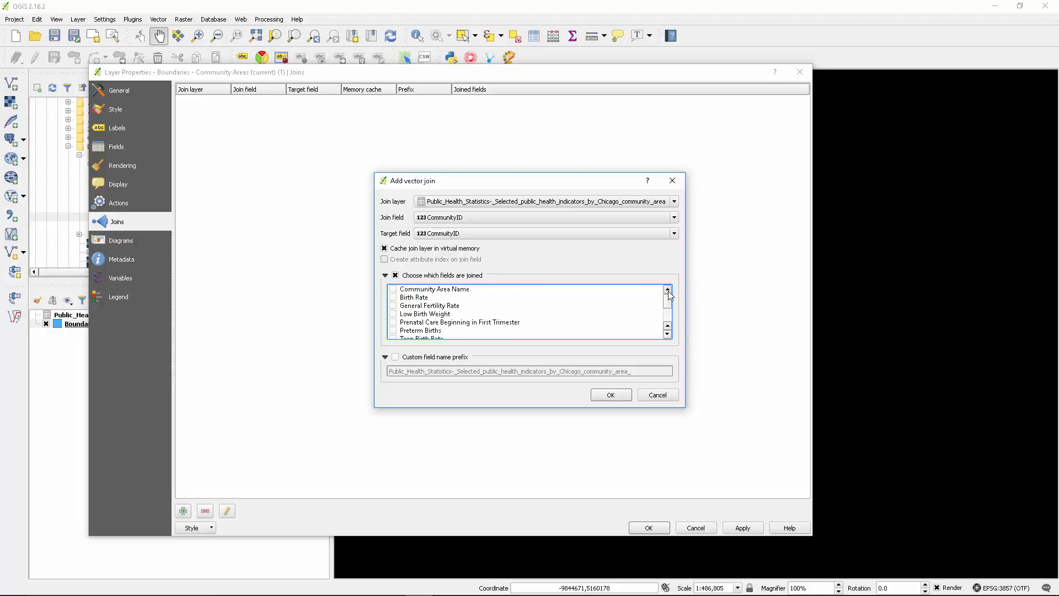
left_click(667, 290)
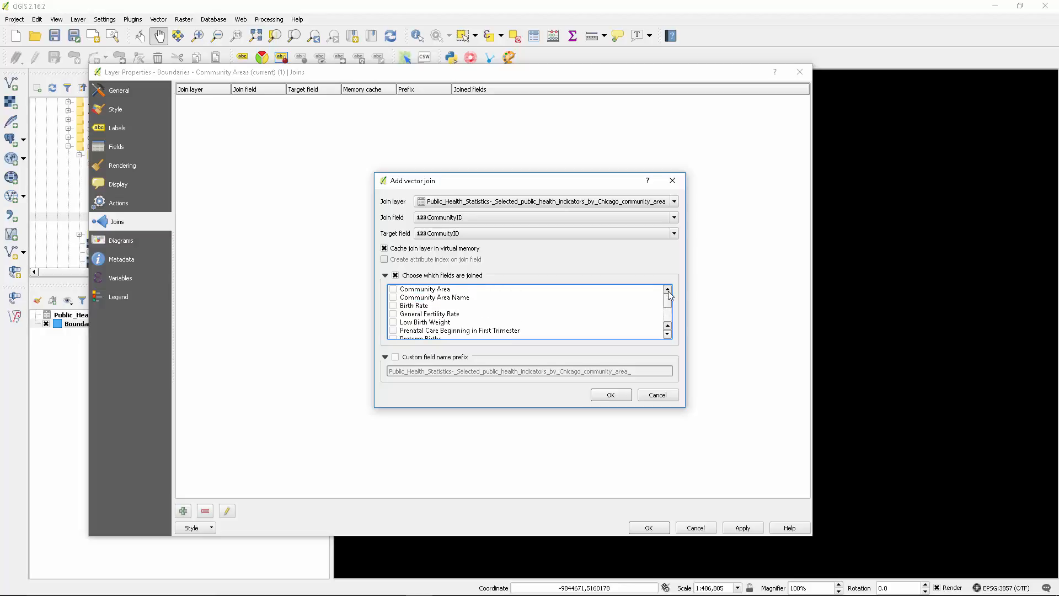
left_click(667, 335)
left_click(667, 335)
left_click(668, 335)
left_click(667, 335)
left_click(667, 335)
left_click(668, 334)
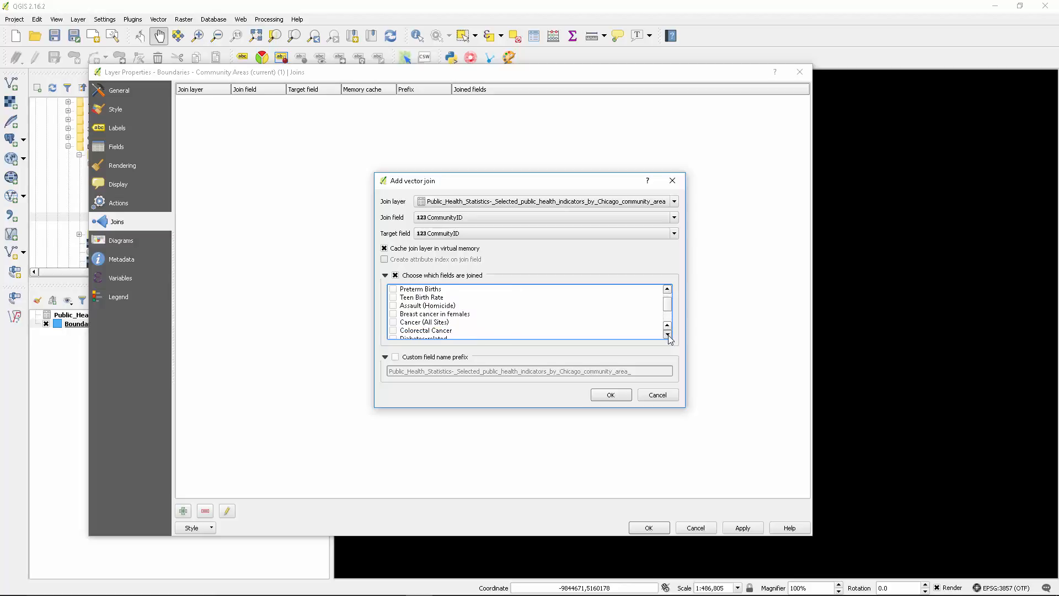
left_click(667, 335)
left_click(668, 335)
left_click(667, 335)
left_click(397, 314)
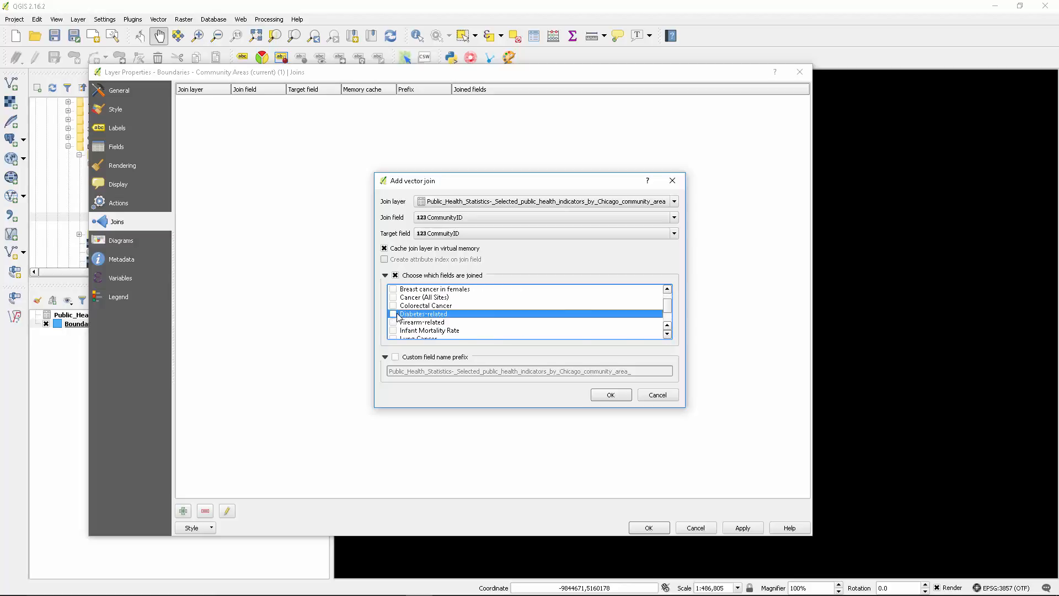
left_click(394, 314)
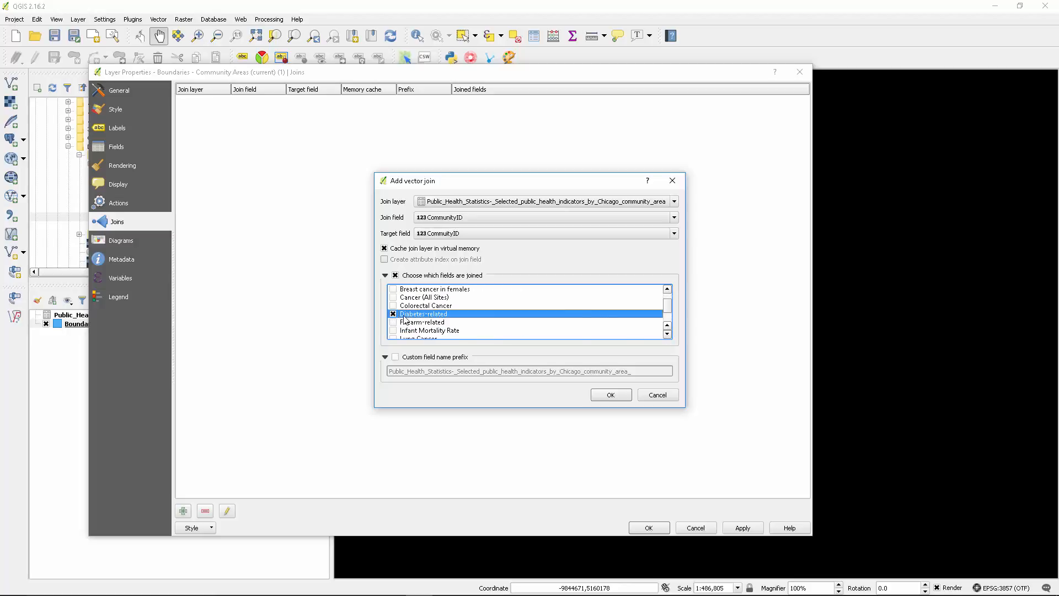
left_click(612, 394)
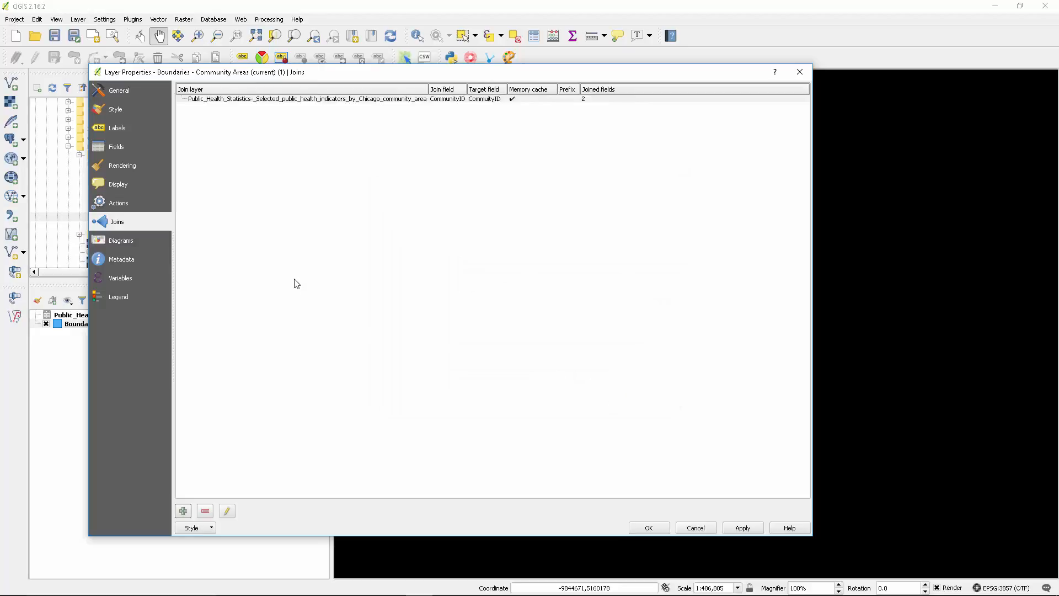
Apply the join and check the names and types of the joined fields in the boundaries layer's field list
left_click(754, 527)
left_click(117, 146)
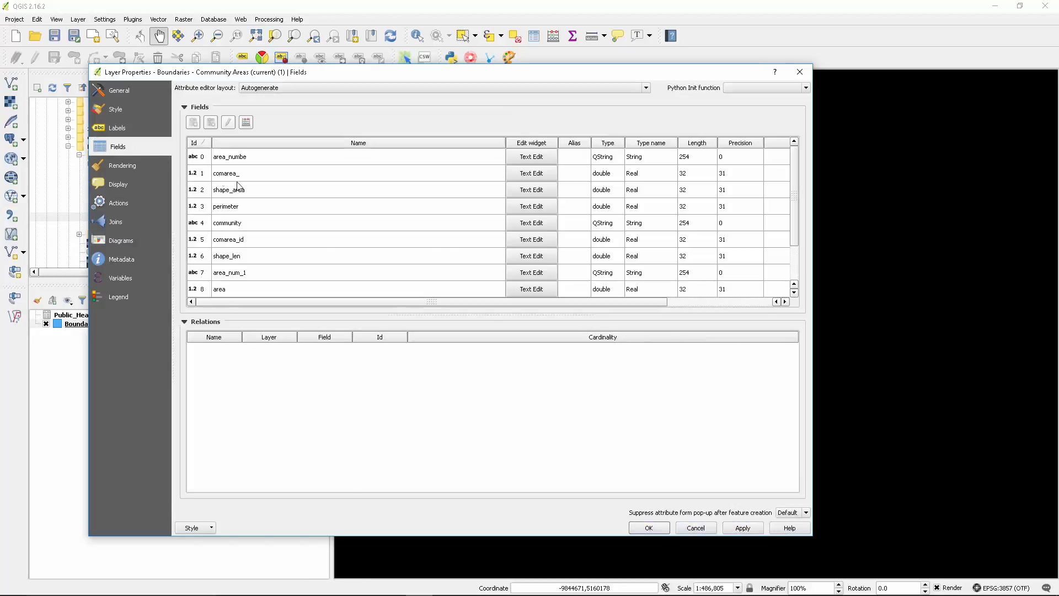
scroll(238, 186, "down", 1)
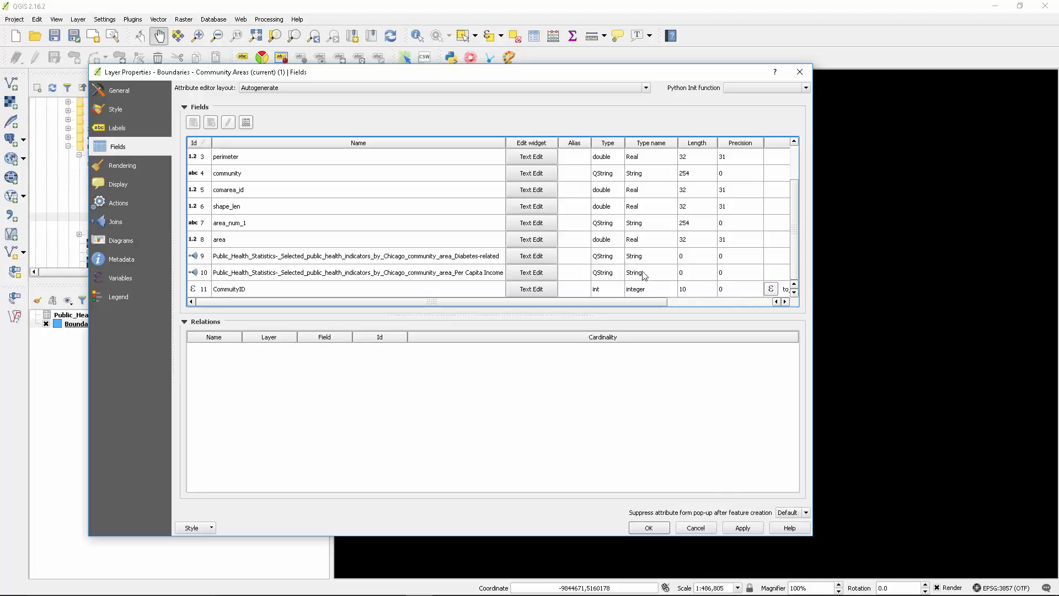
Start a new calculated virtual field named Diabetes with the type Decimal number (real)
left_click(245, 124)
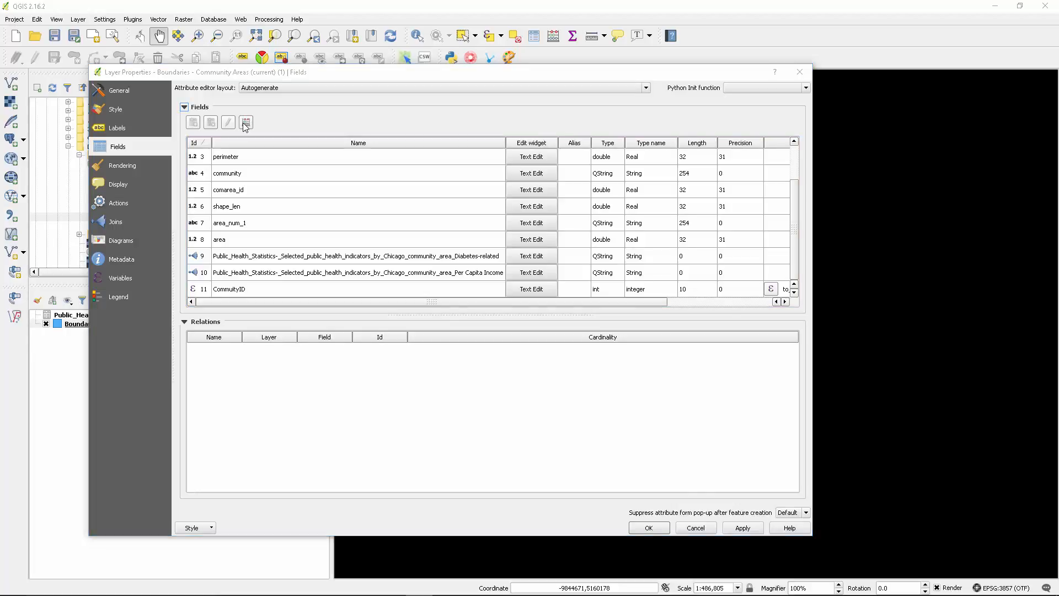
left_click_drag(340, 150, 208, 90)
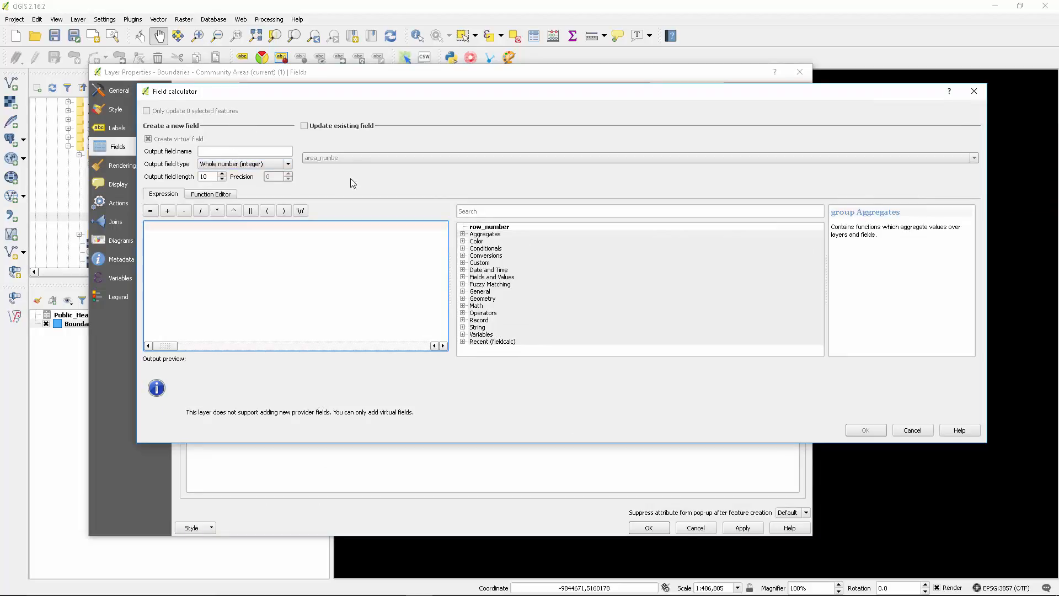
left_click_drag(219, 102, 335, 335)
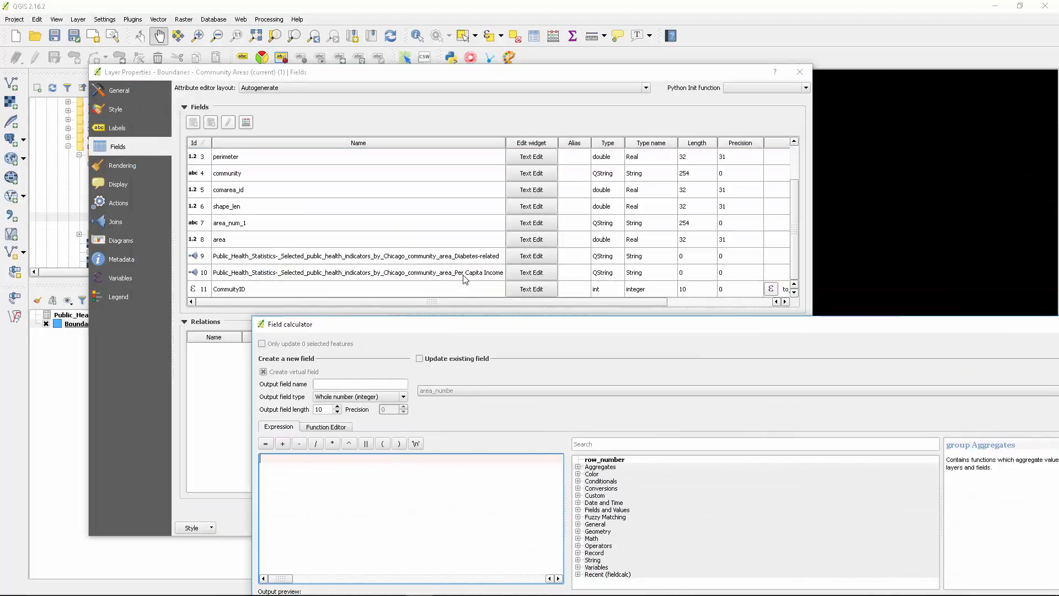
left_click_drag(471, 329, 297, 96)
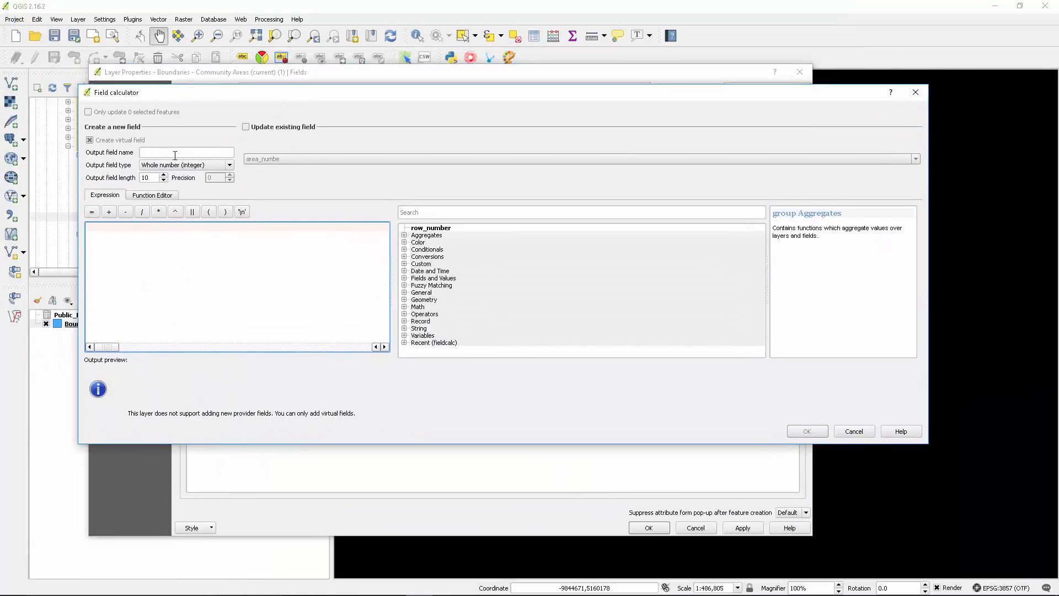
left_click(174, 155)
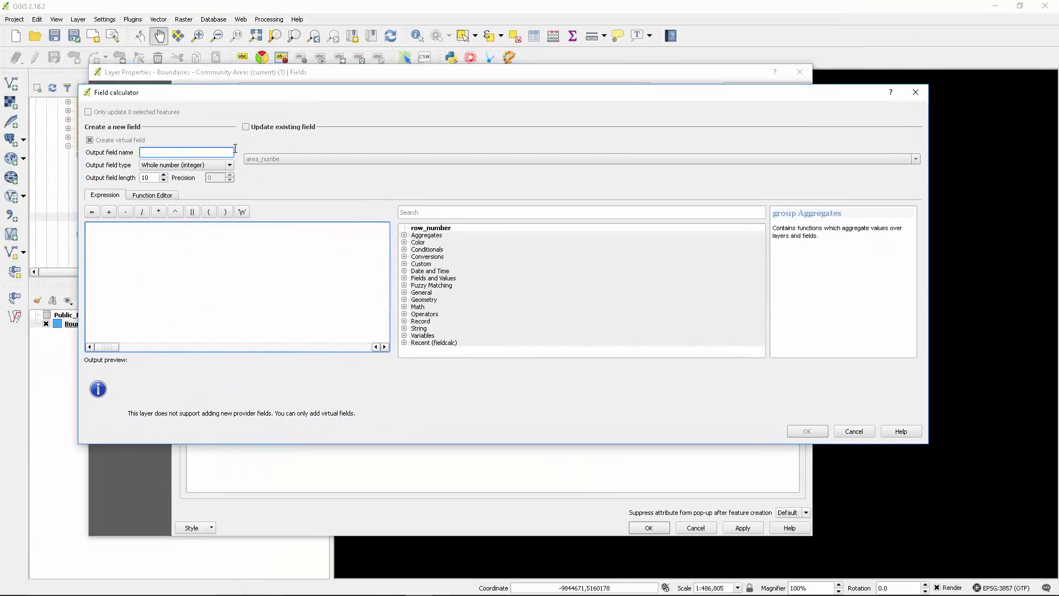
type("Diabetes")
left_click(151, 165)
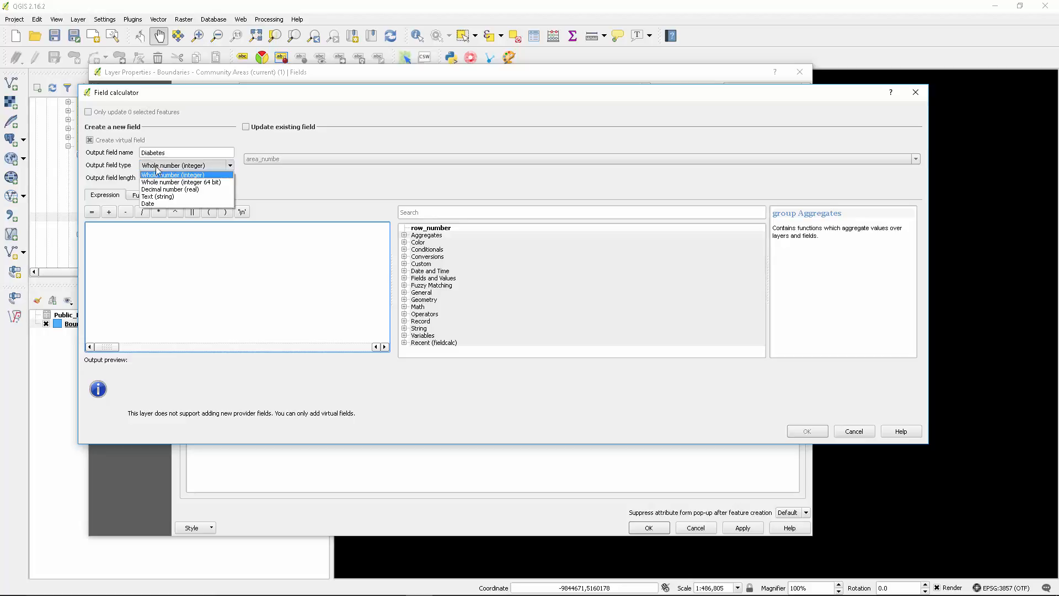
left_click(175, 189)
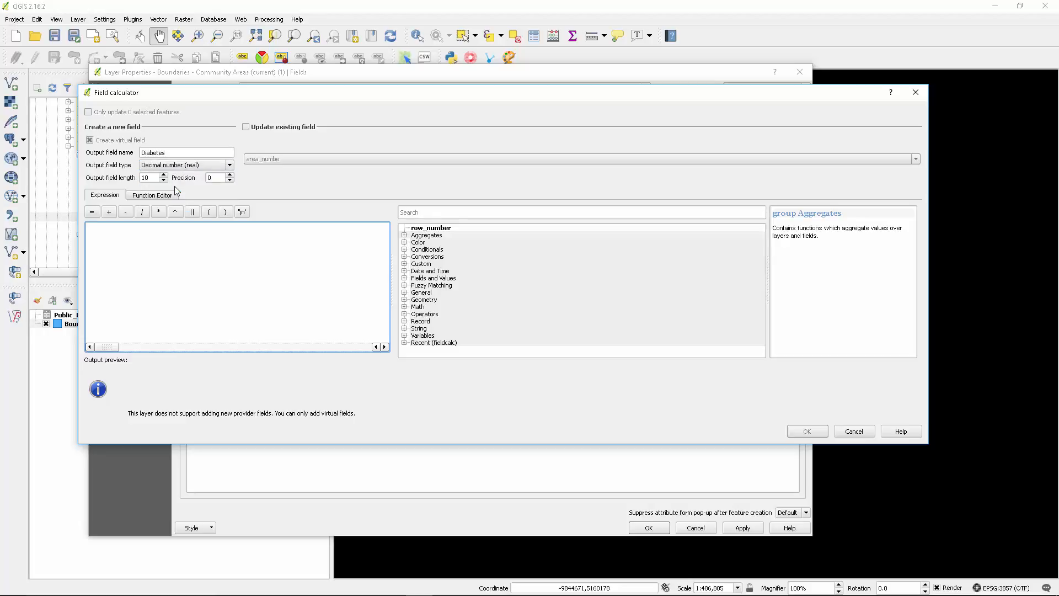
left_click_drag(246, 99, 267, 115)
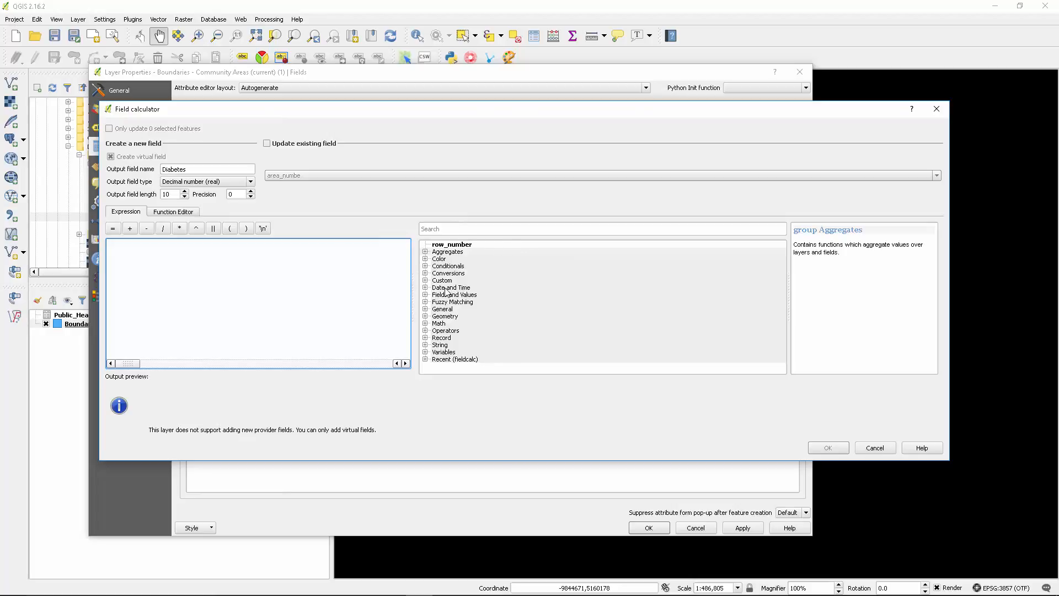
left_click(188, 170)
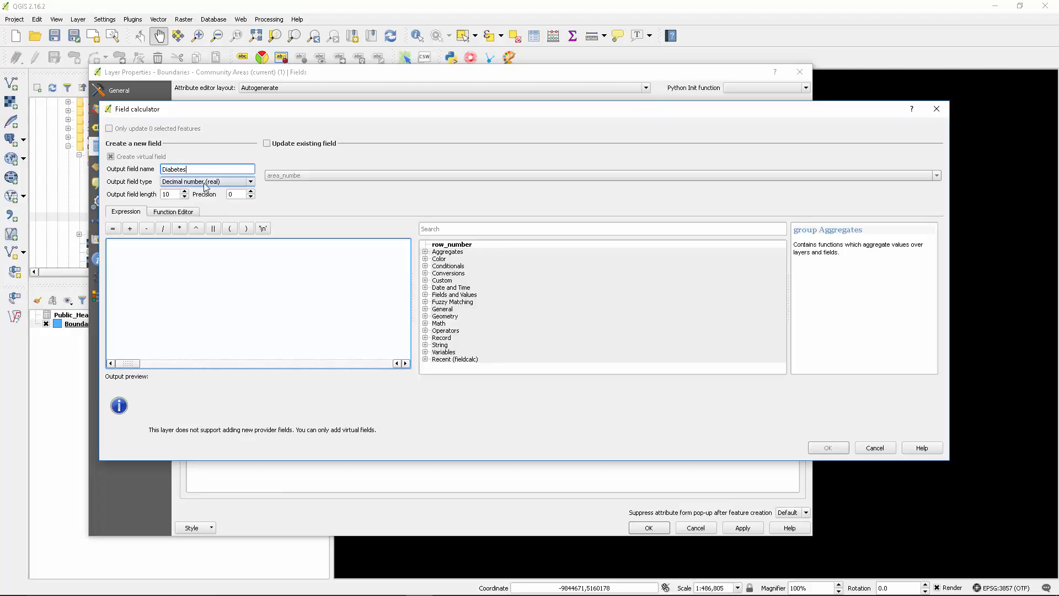
Build a to_real() expression on the joined Diabetes-related field and create the virtual field with it
left_click(425, 276)
left_click(425, 273)
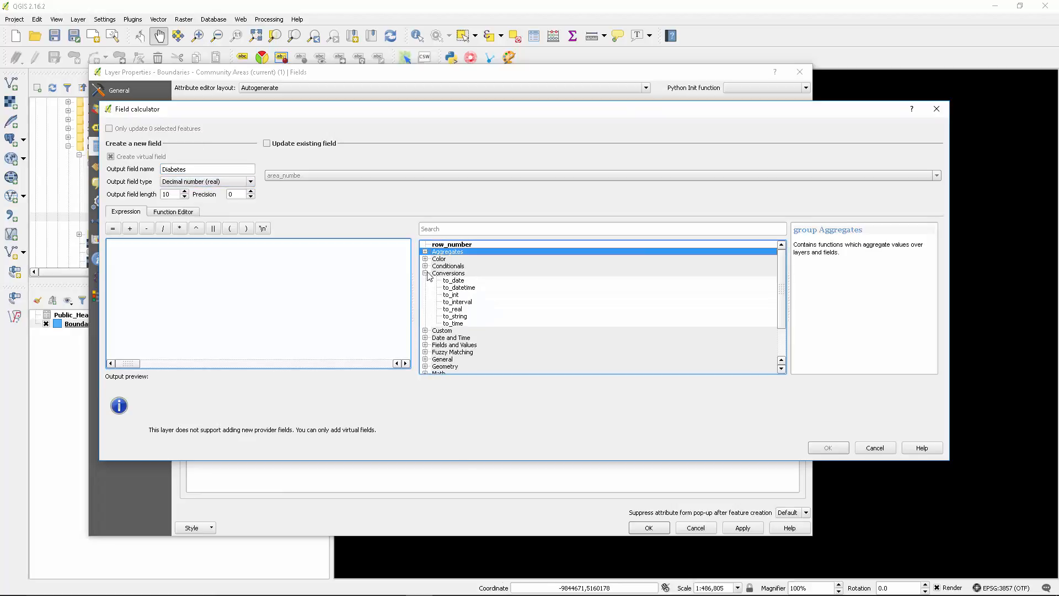
double_click(454, 310)
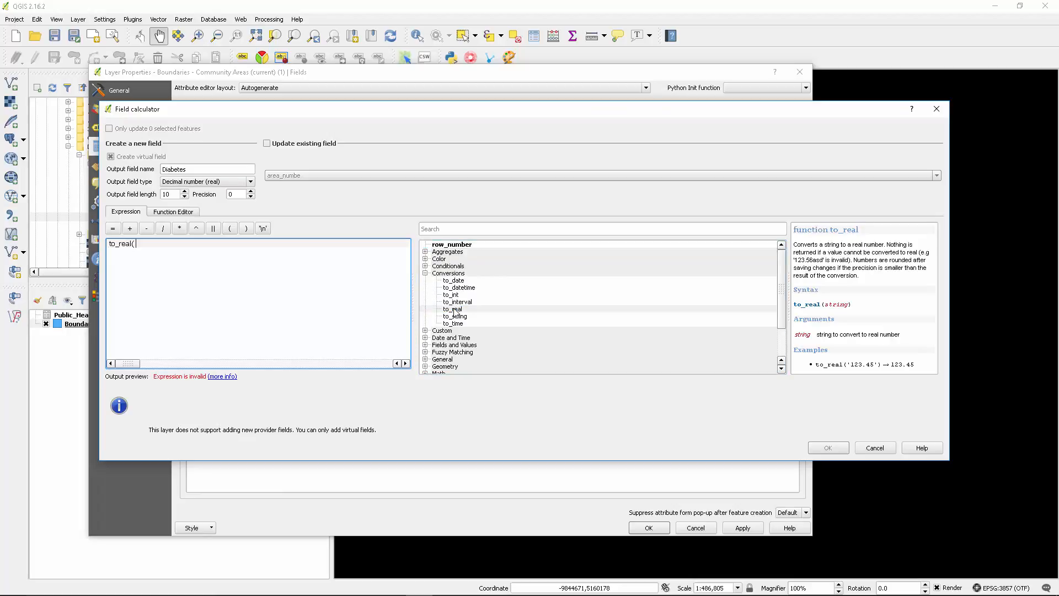
left_click(452, 345)
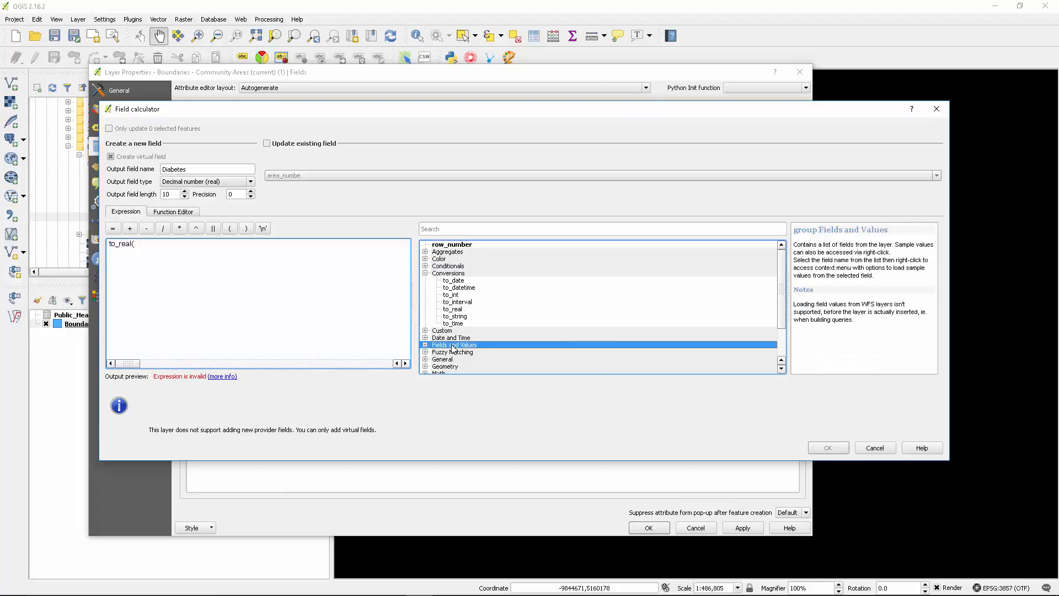
left_click(425, 345)
scroll(494, 349, "down", 2)
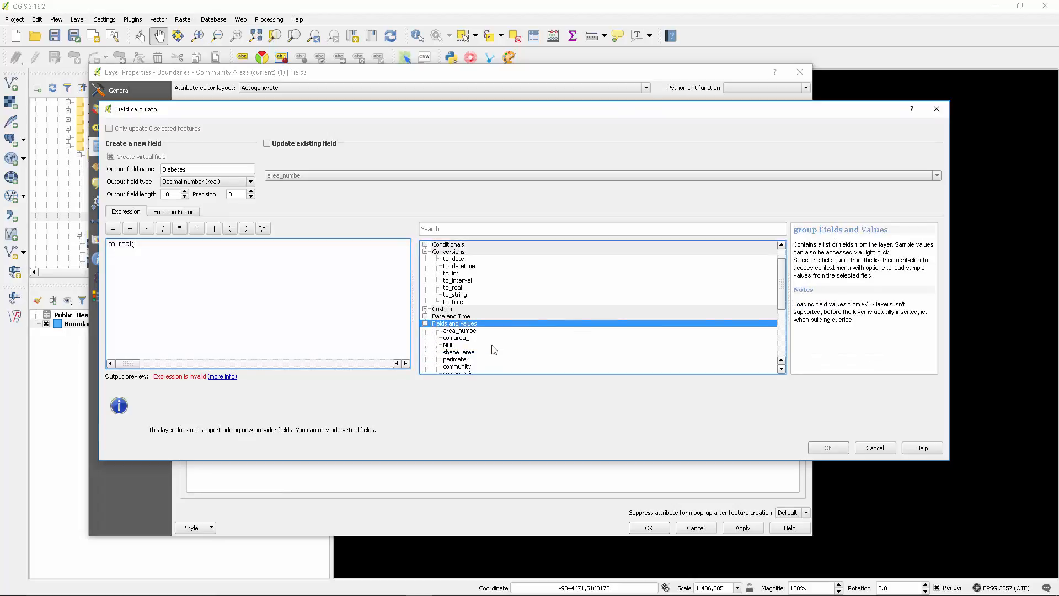
scroll(494, 347, "down", 2)
scroll(492, 342, "down", 1)
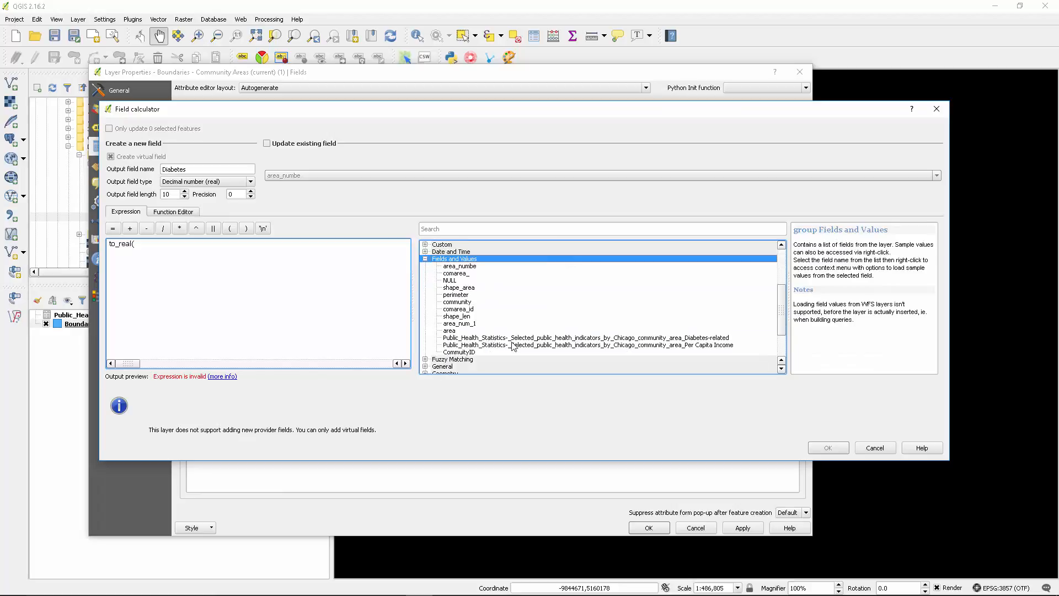
left_click(711, 338)
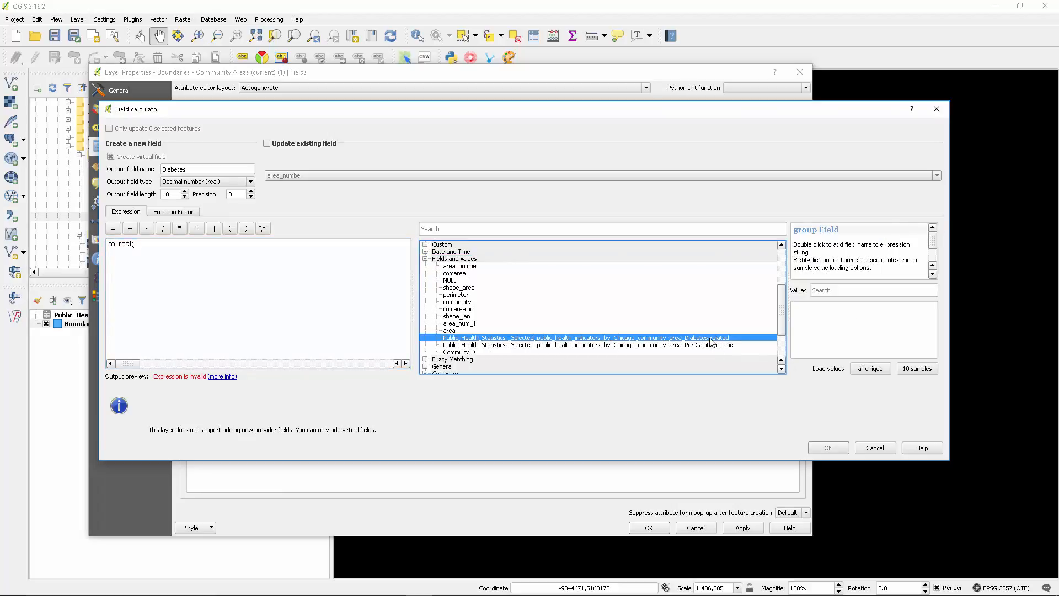
double_click(711, 339)
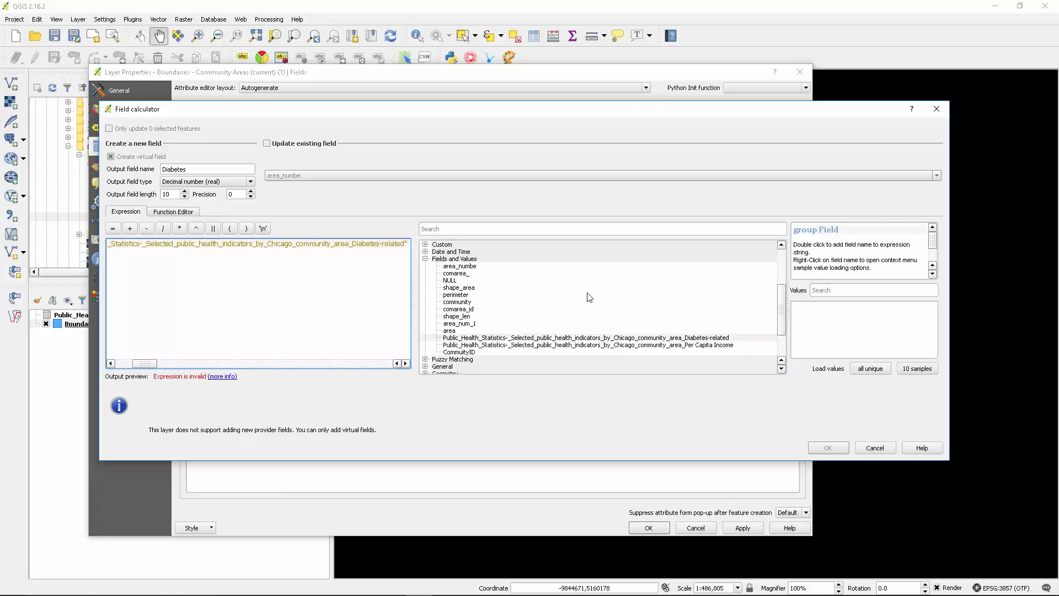
type(")")
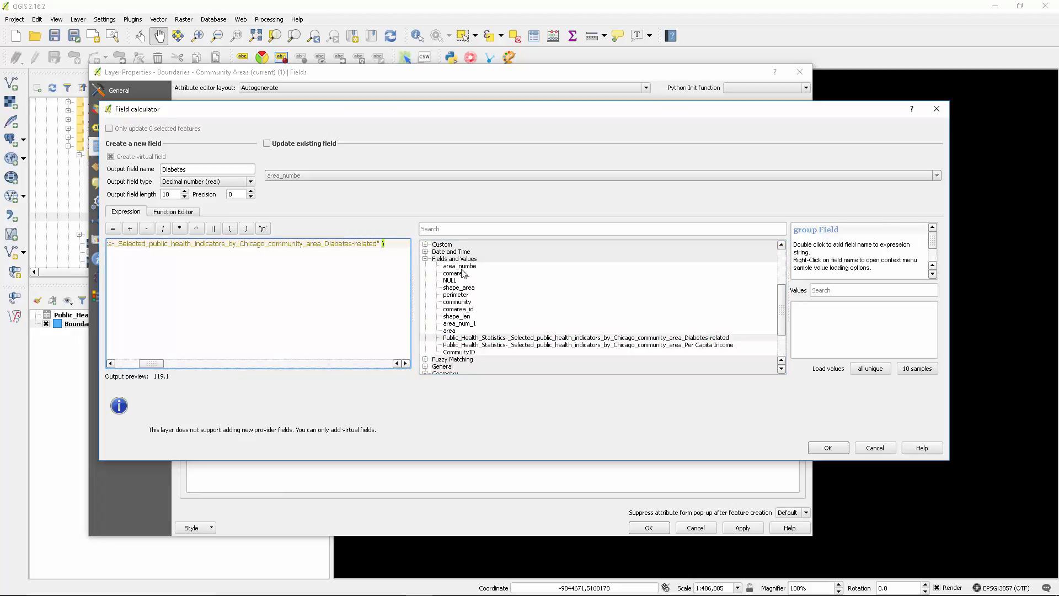
left_click(840, 451)
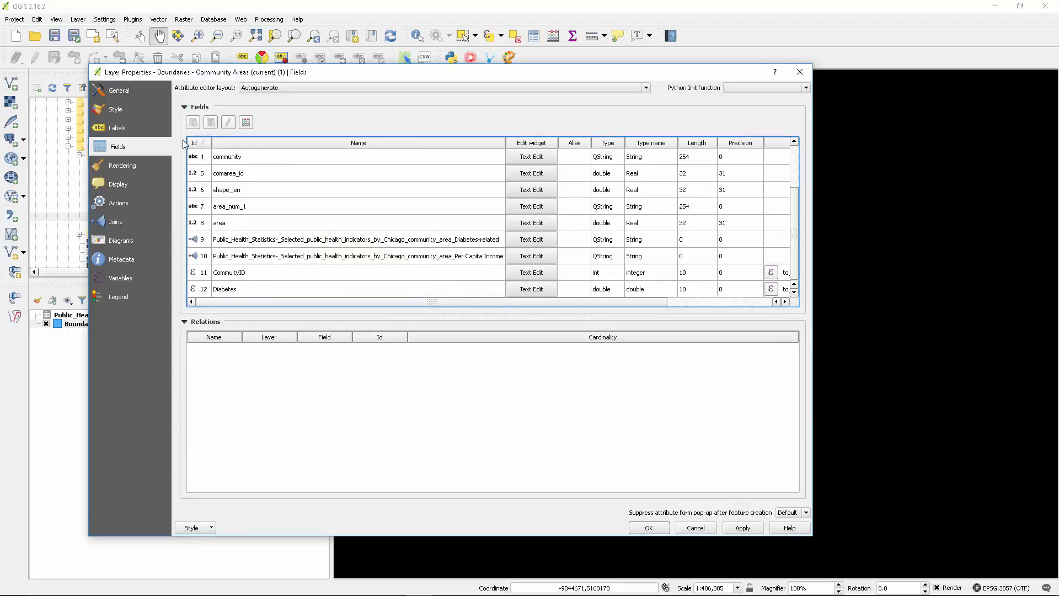
Start a new calculated virtual field named Income with the type Decimal number (real)
left_click(246, 121)
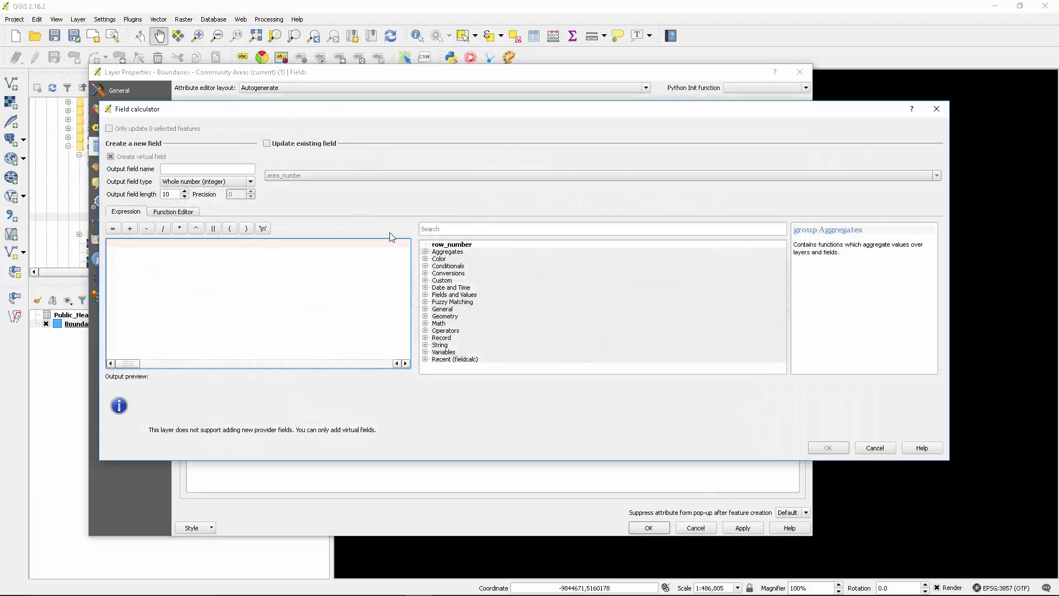
left_click(199, 170)
type("I")
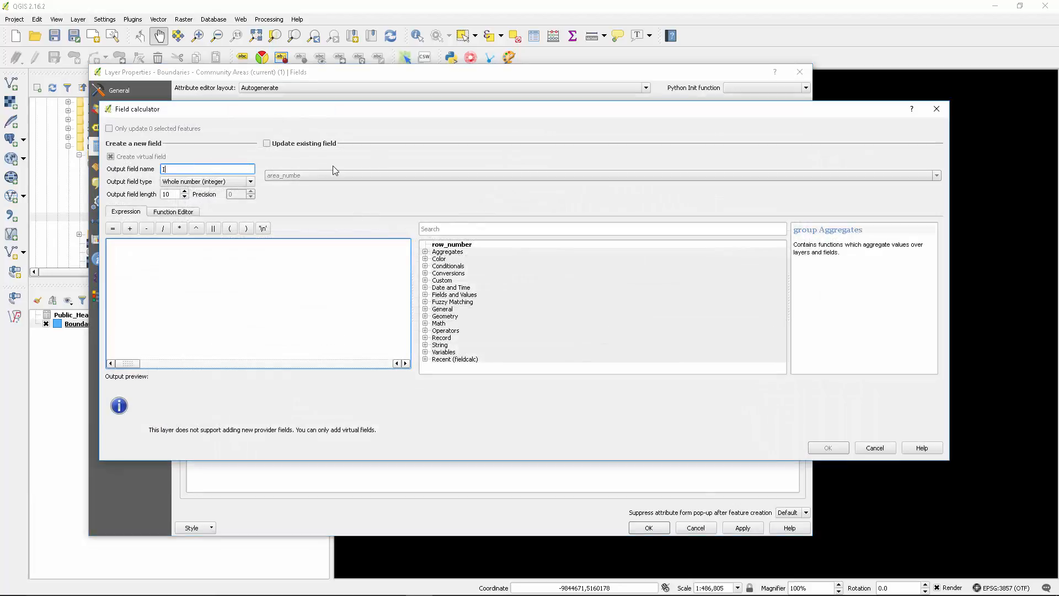
type("ncome")
left_click(211, 182)
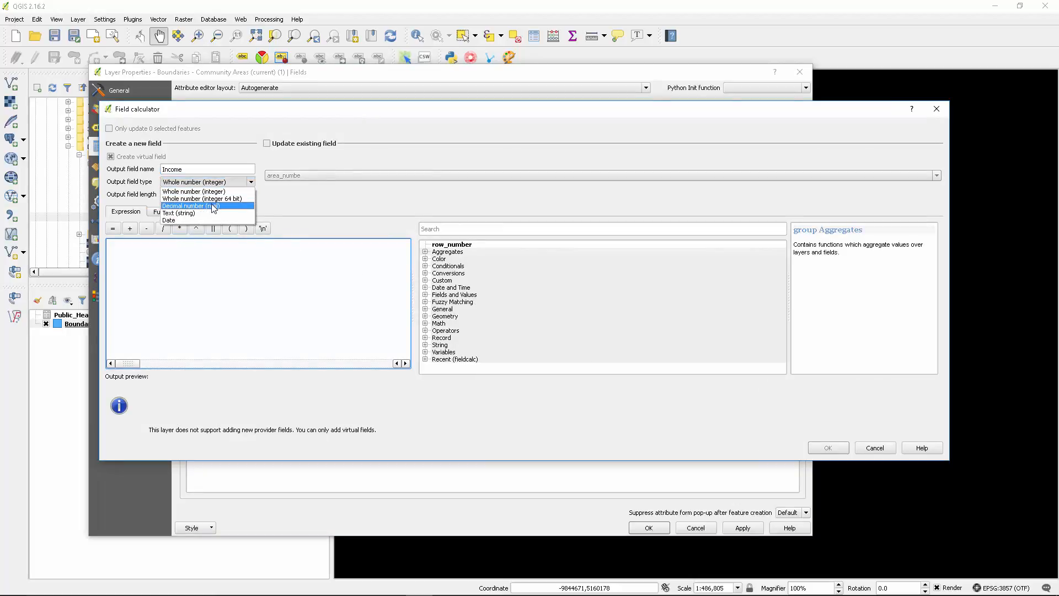
left_click(213, 207)
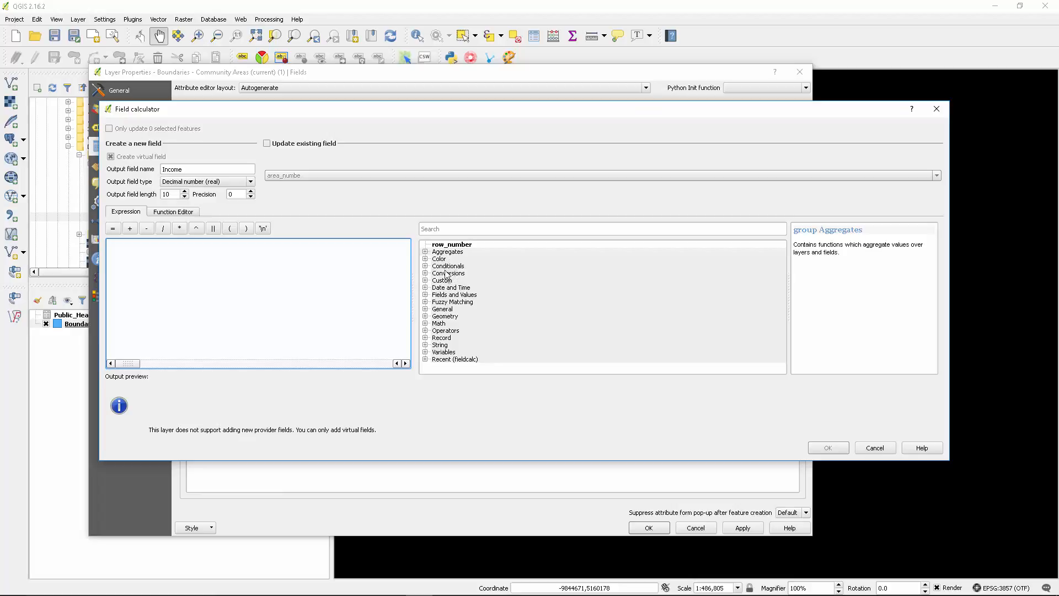
Build a to_real() expression on the joined Per Capita Income field and create the virtual field with it
left_click(425, 273)
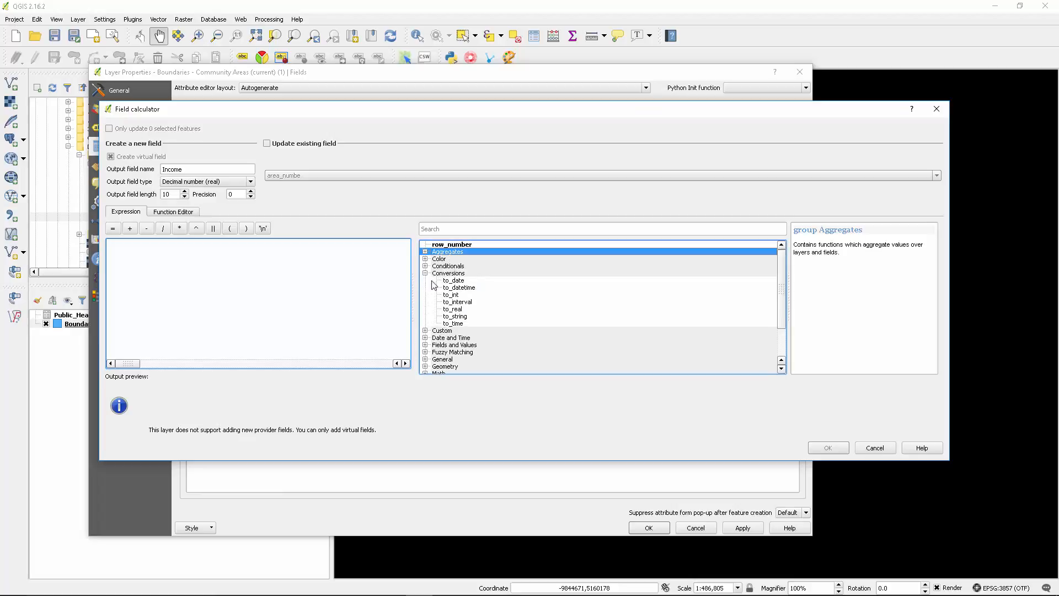
double_click(459, 310)
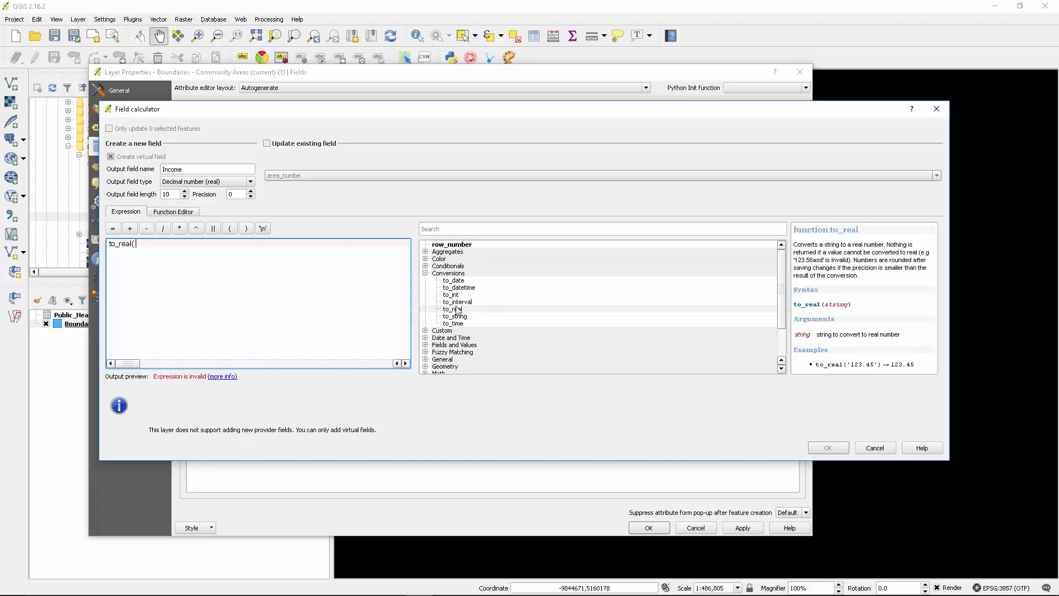
left_click(860, 271)
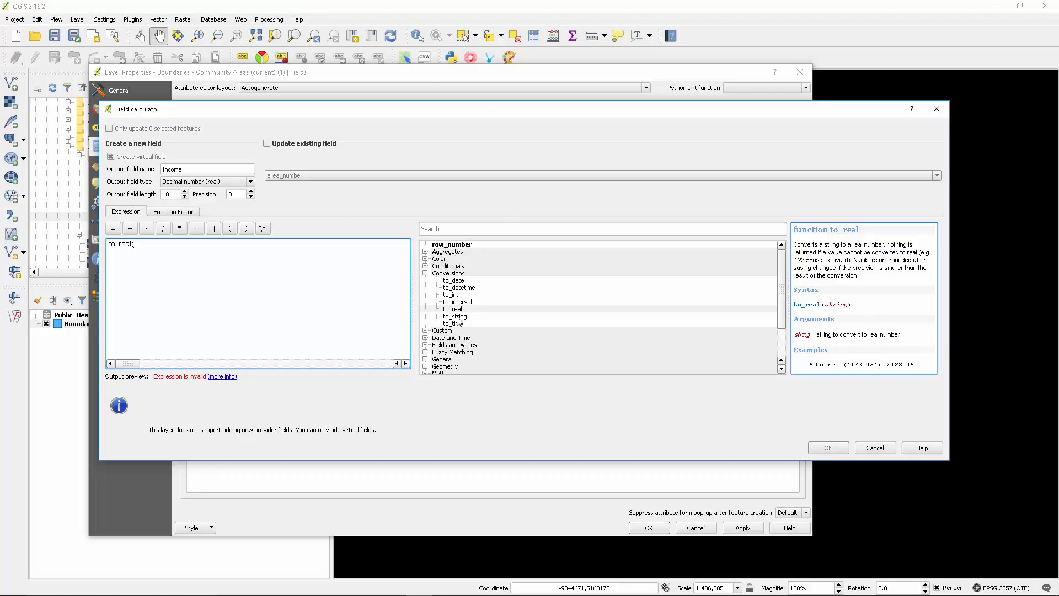
left_click(439, 344)
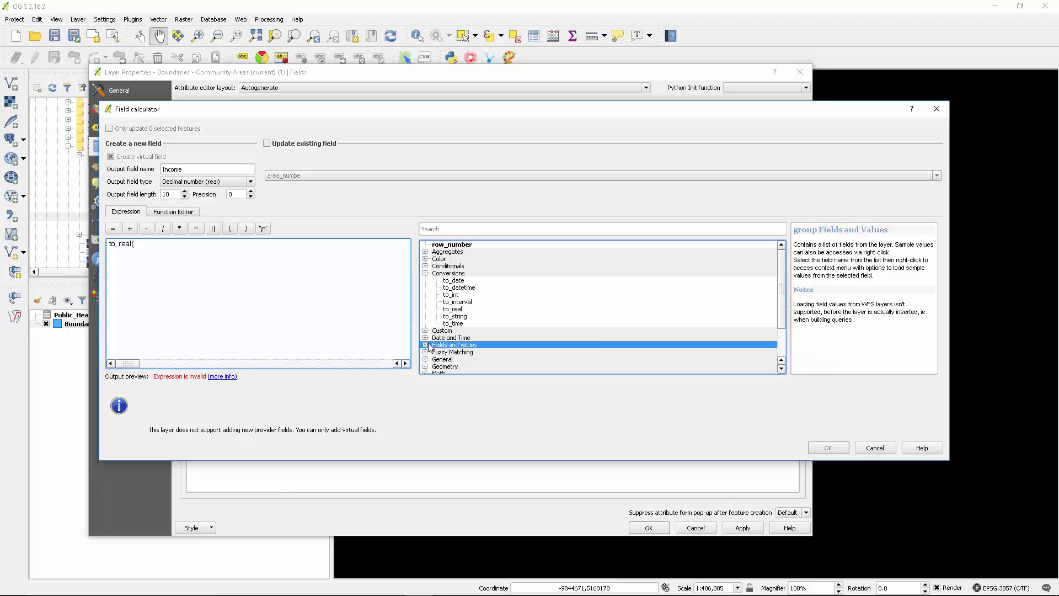
left_click(425, 345)
scroll(497, 355, "down", 3)
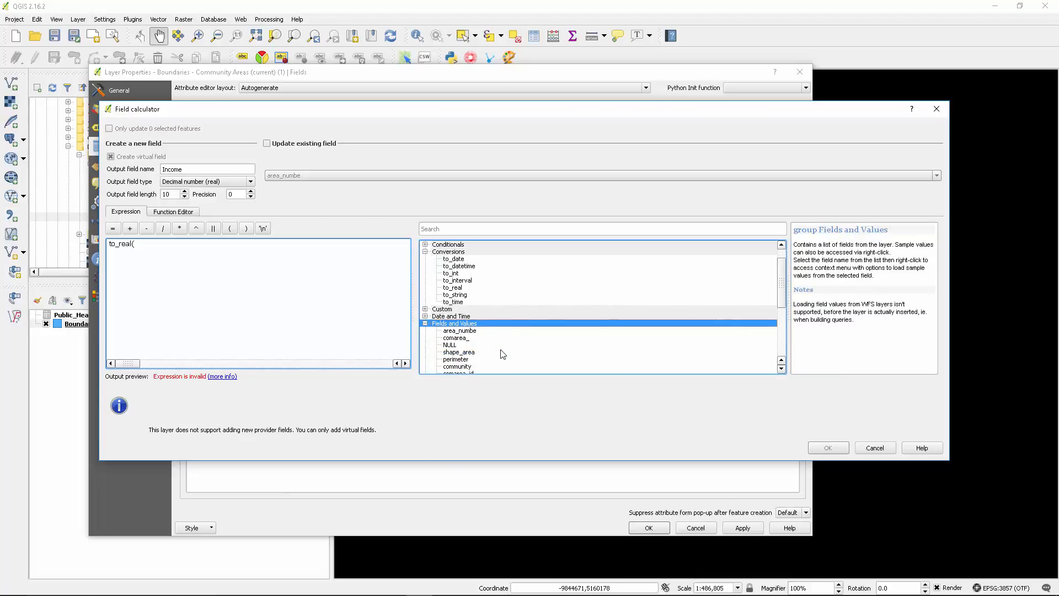
scroll(505, 353, "down", 1)
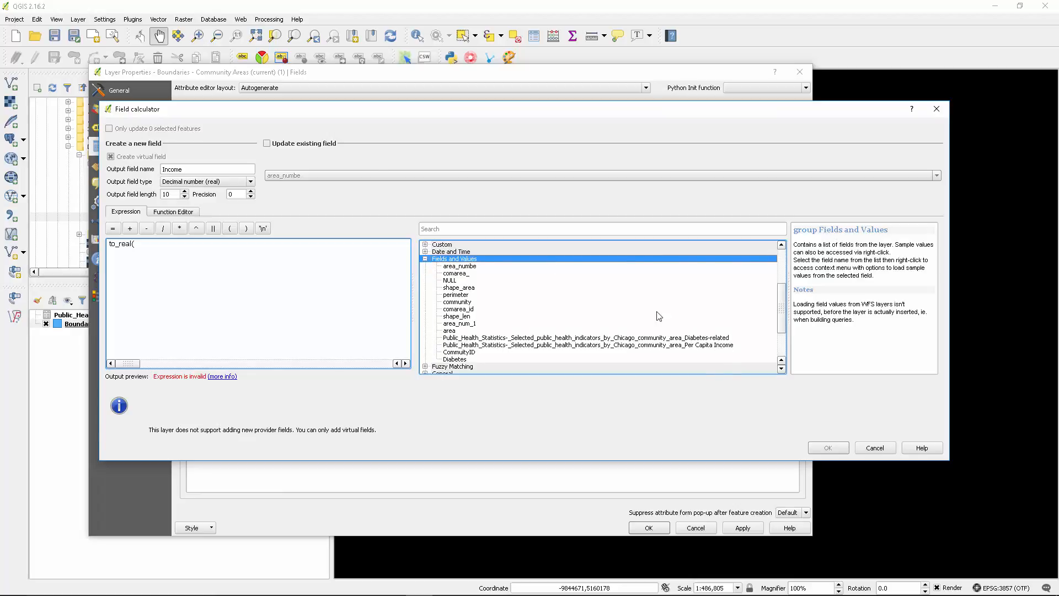
double_click(551, 345)
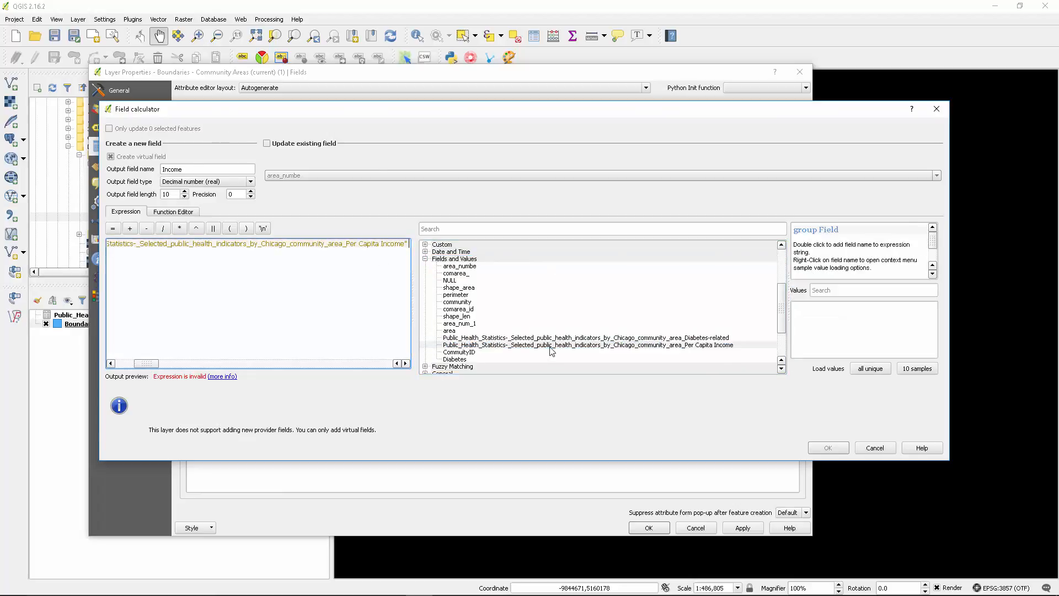
type(")")
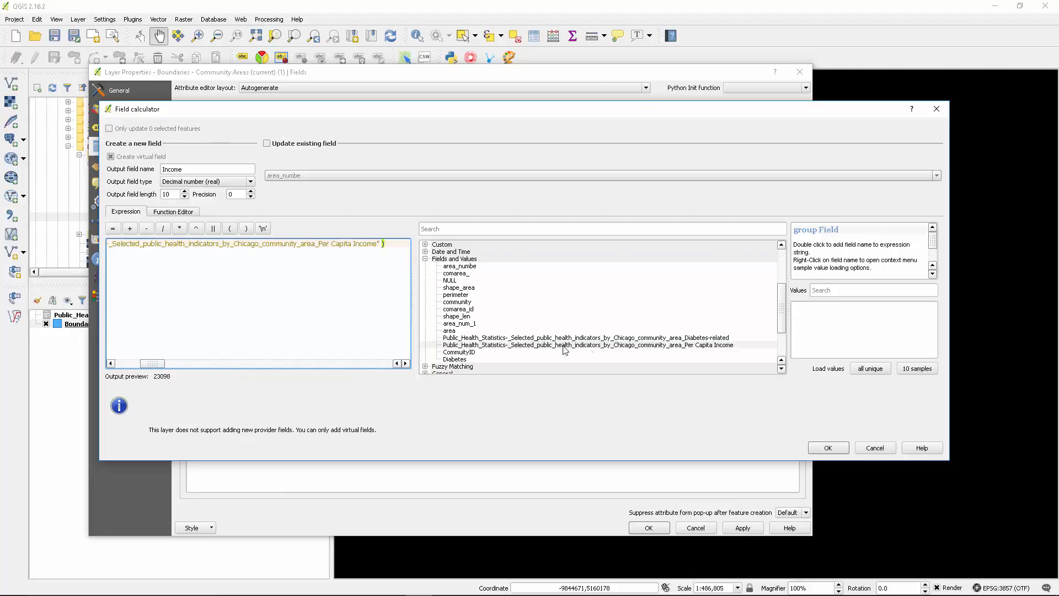
left_click(817, 451)
Review the boundaries layer's field list, apply the new virtual fields and close the layer properties
scroll(387, 231, "down", 1)
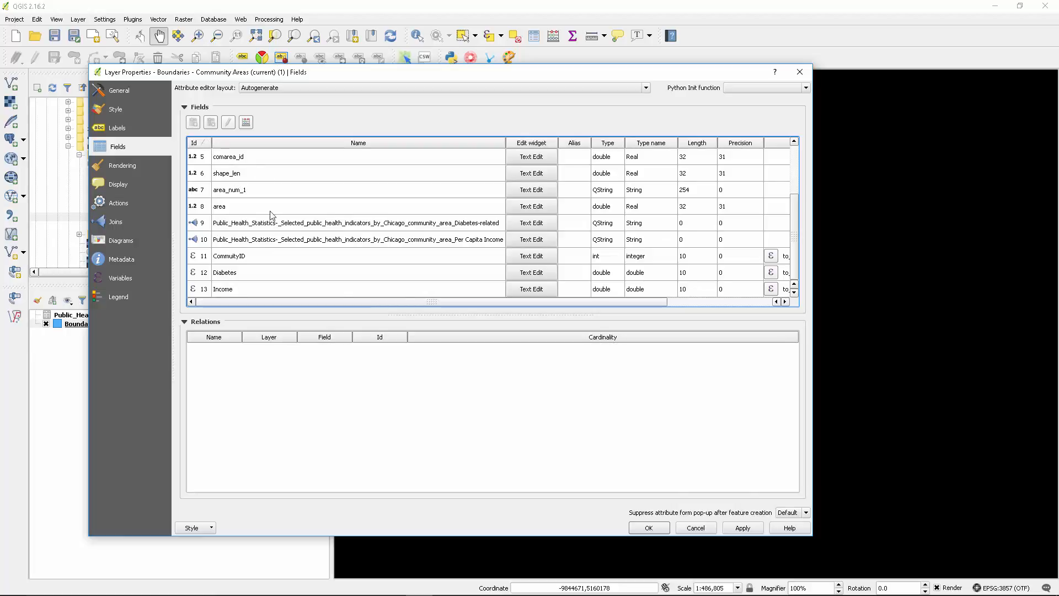
scroll(272, 237, "up", 2)
scroll(272, 237, "down", 2)
left_click(743, 526)
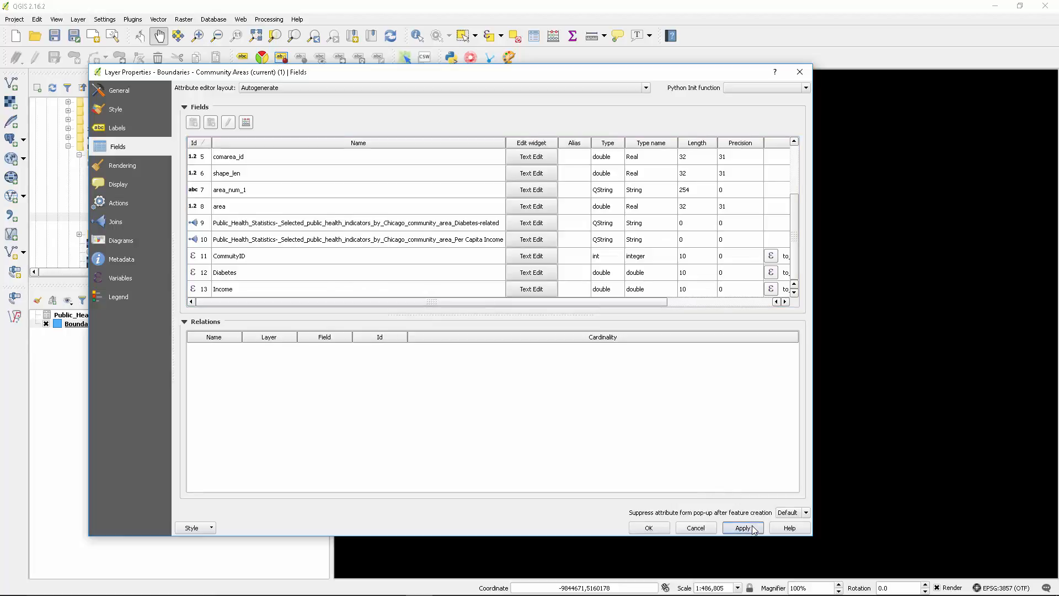
left_click(650, 527)
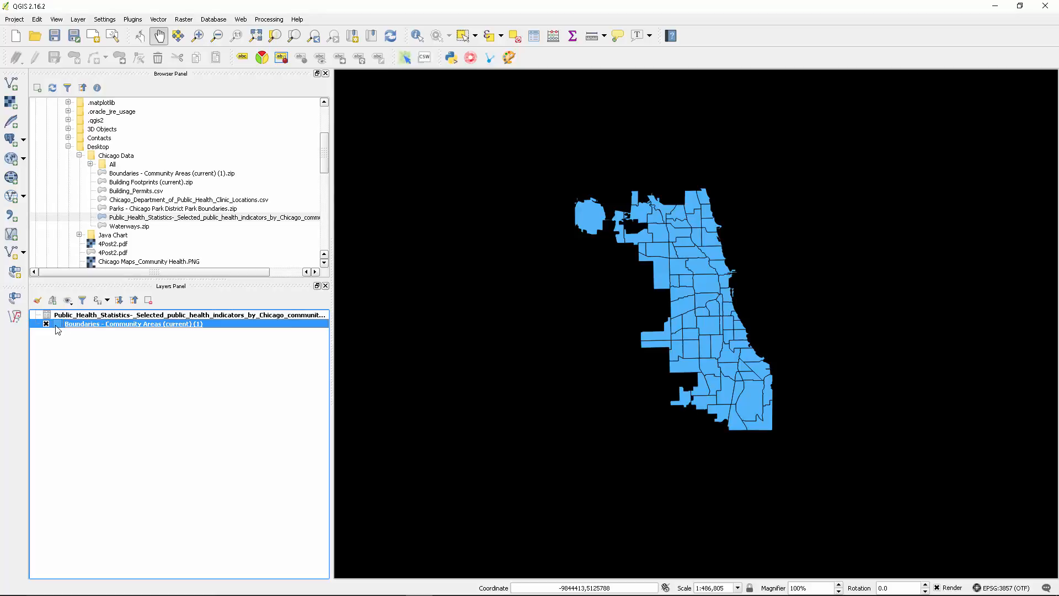
Reopen the boundaries layer's properties and change its style from Single symbol to Graduated
scroll(778, 338, "up", 1)
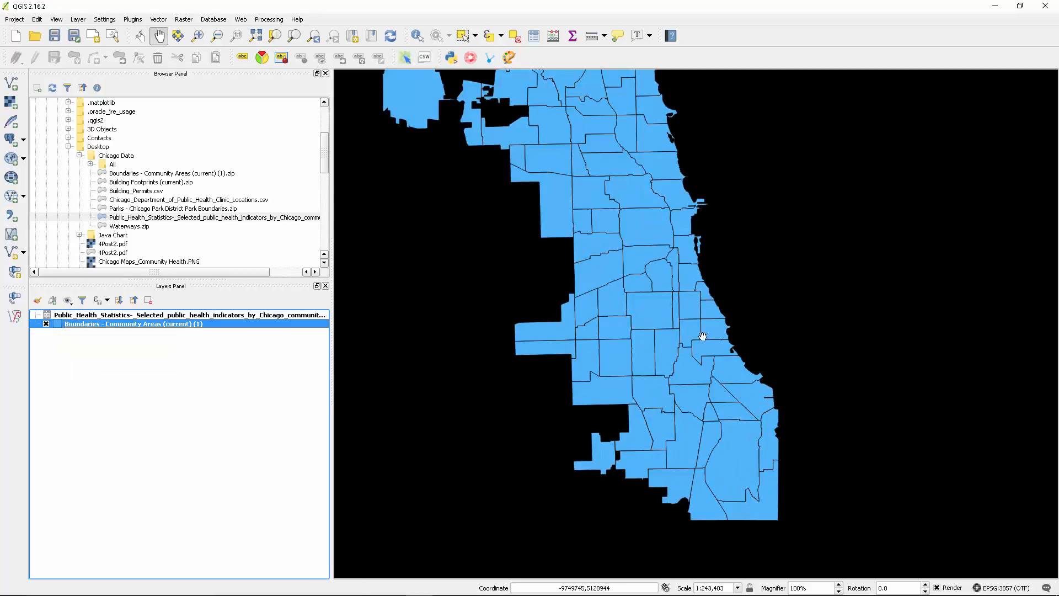
left_click_drag(639, 307, 662, 346)
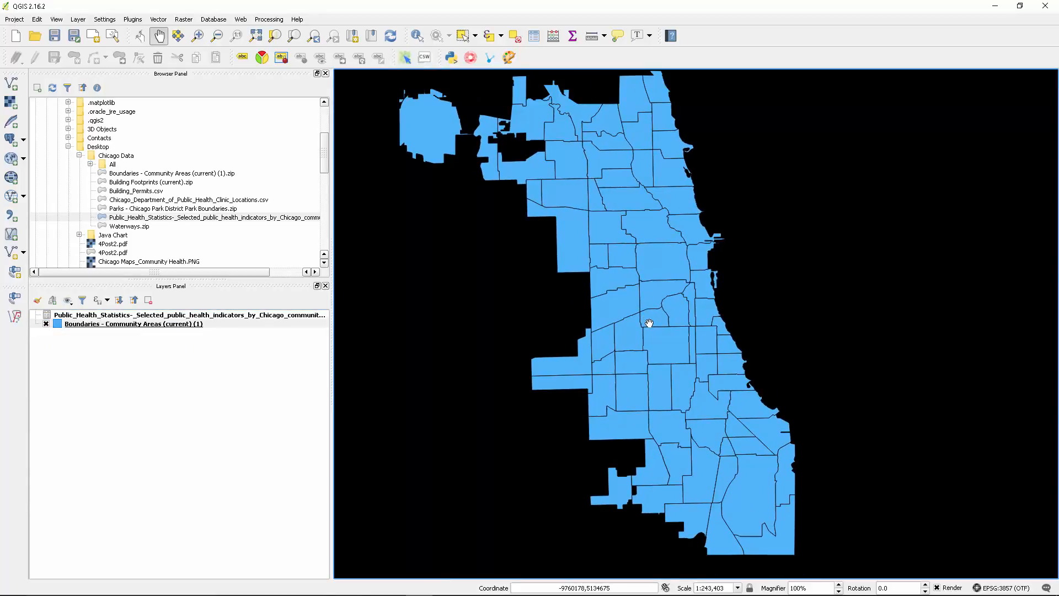
left_click(58, 324)
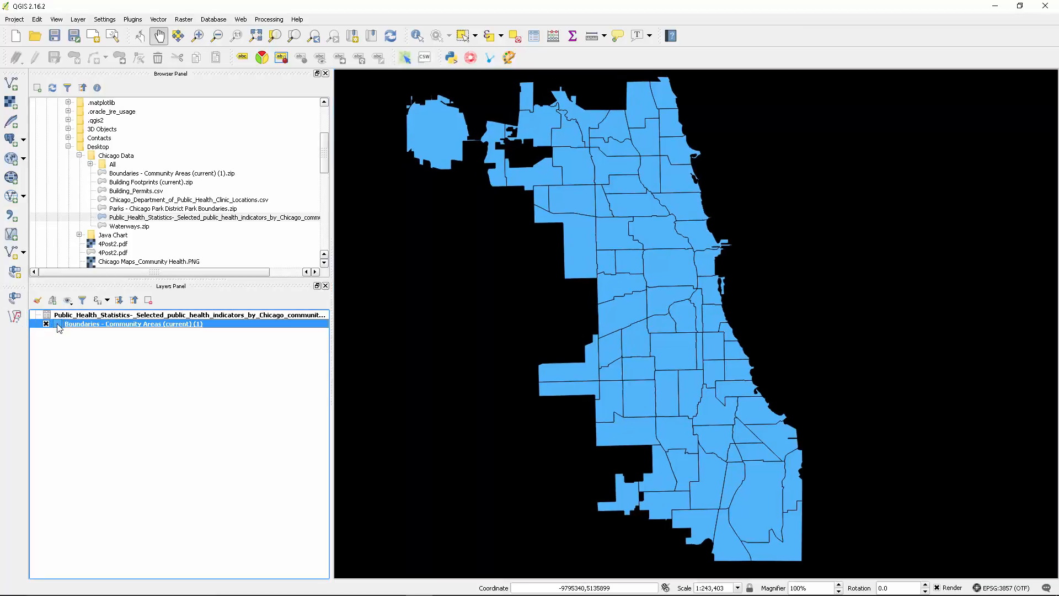
double_click(58, 323)
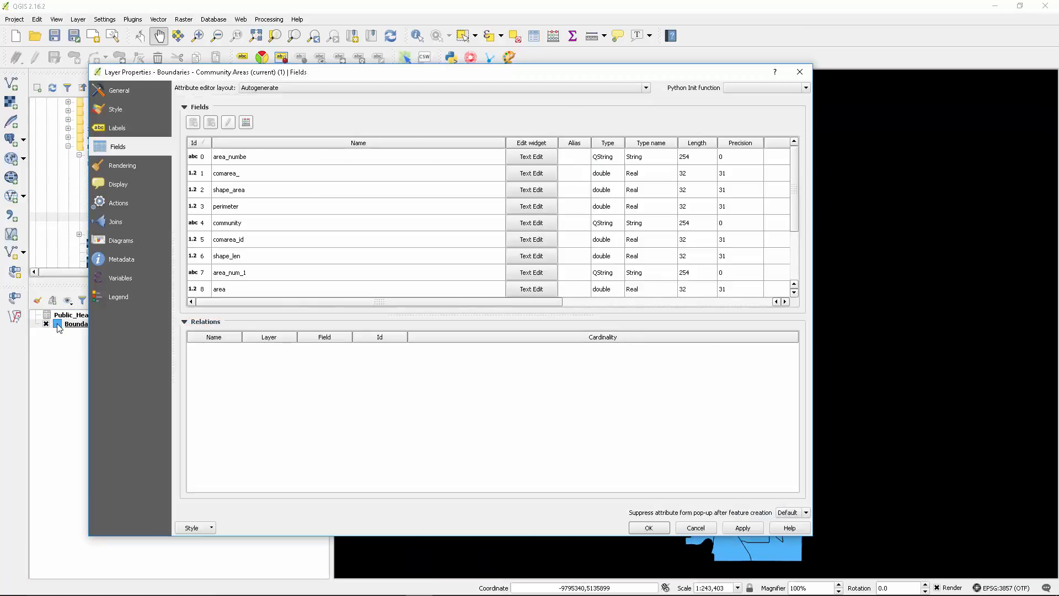
left_click(117, 110)
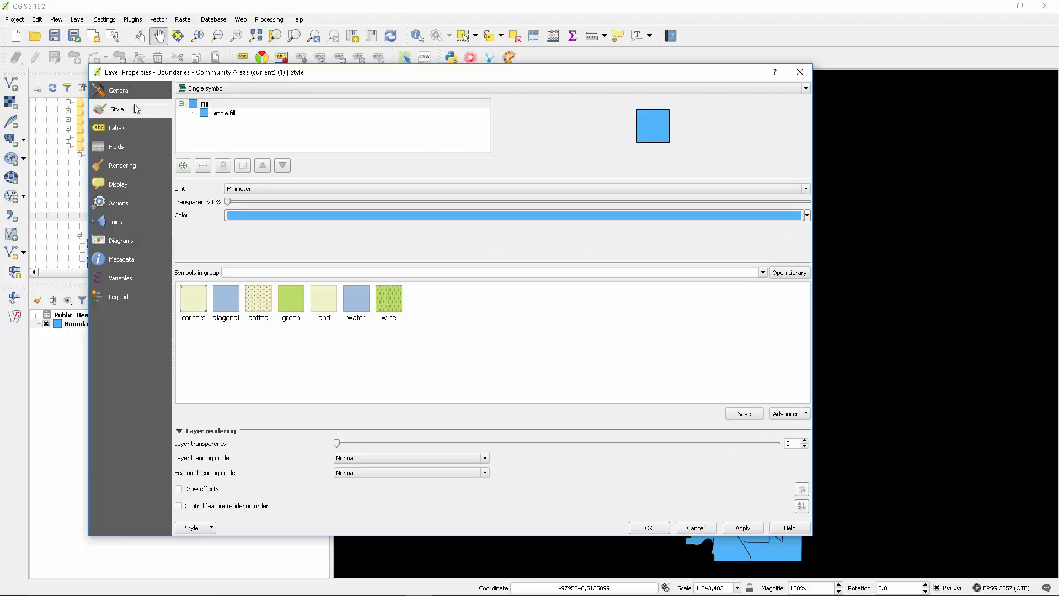
left_click(215, 89)
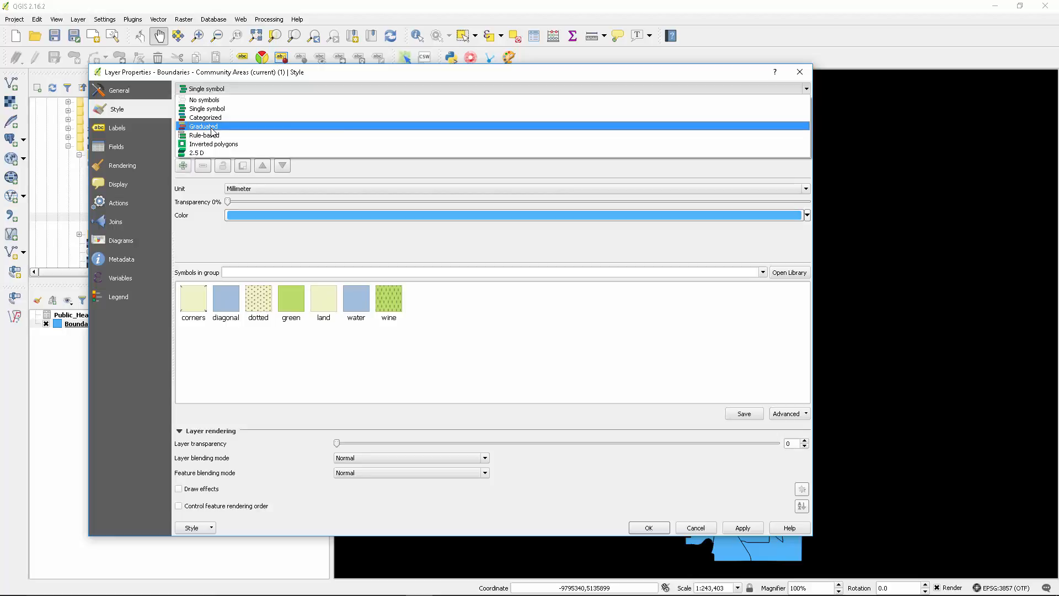
left_click(212, 130)
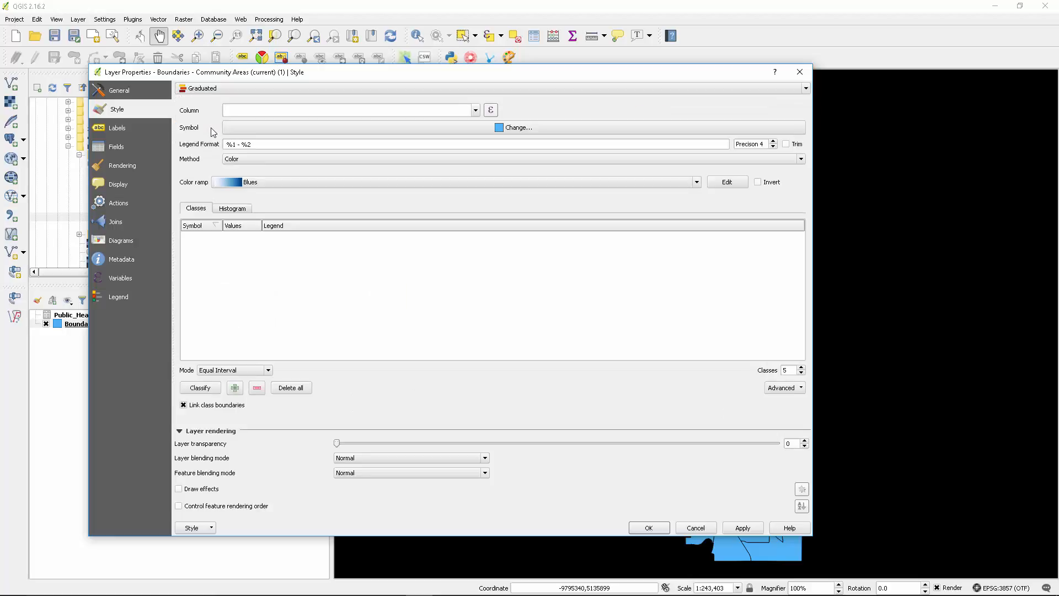
Classify the boundaries layer by the Diabetes column with the Blues color ramp and apply the style
left_click(475, 110)
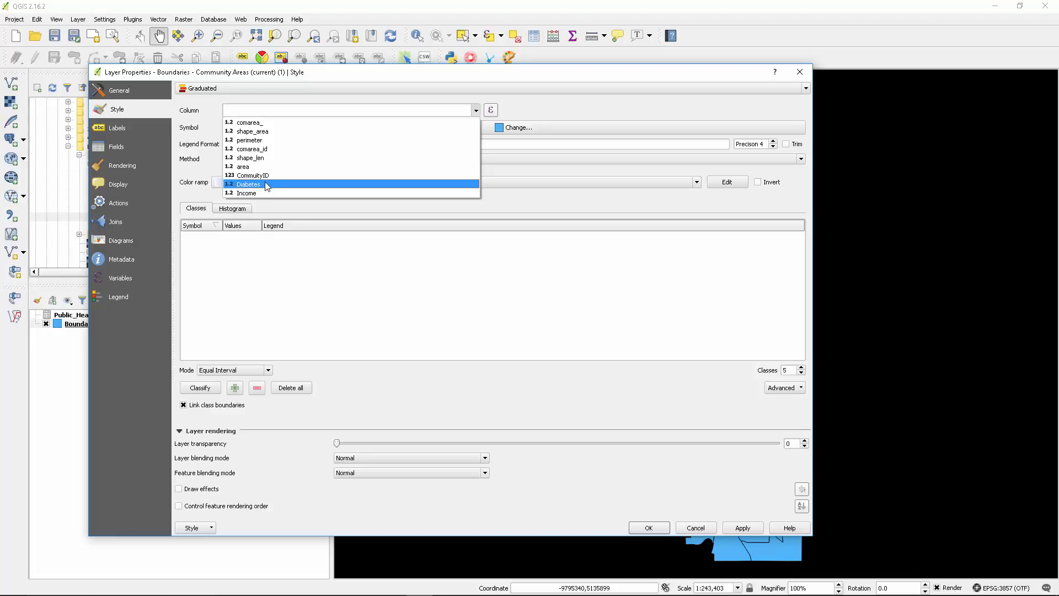
left_click(267, 185)
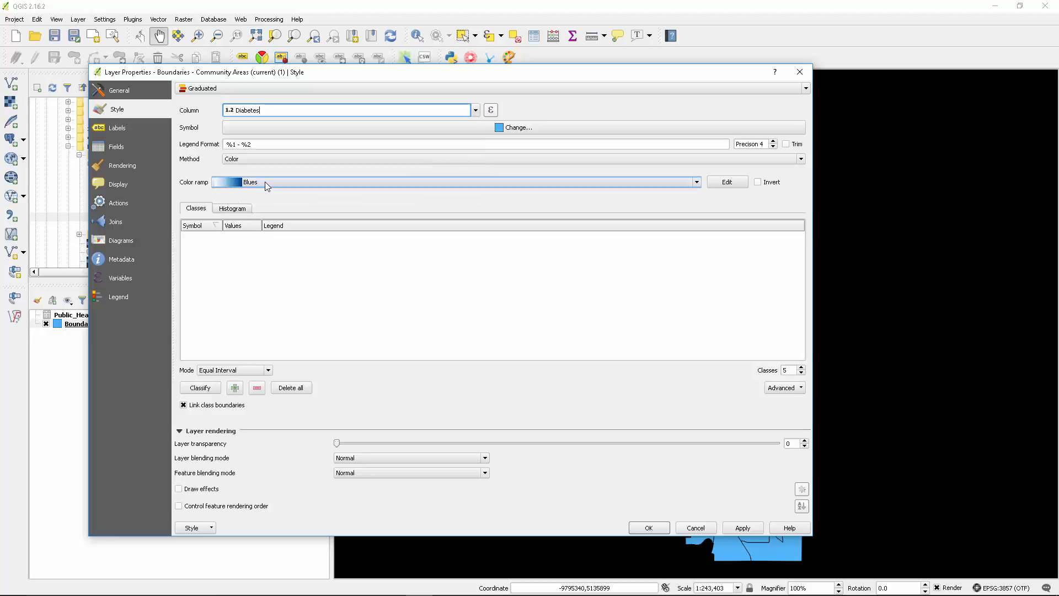
left_click(265, 182)
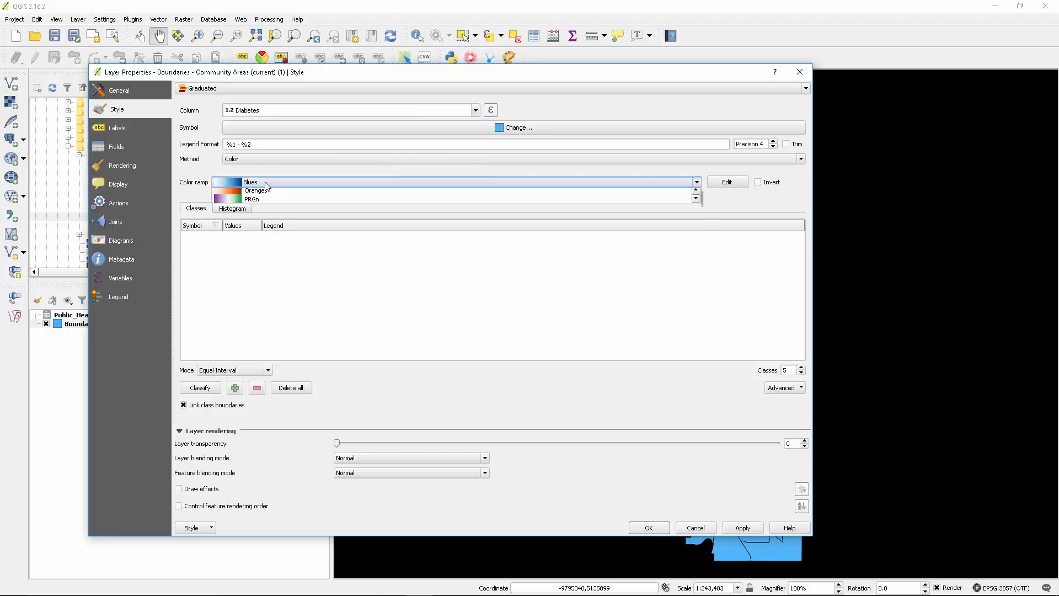
left_click(262, 197)
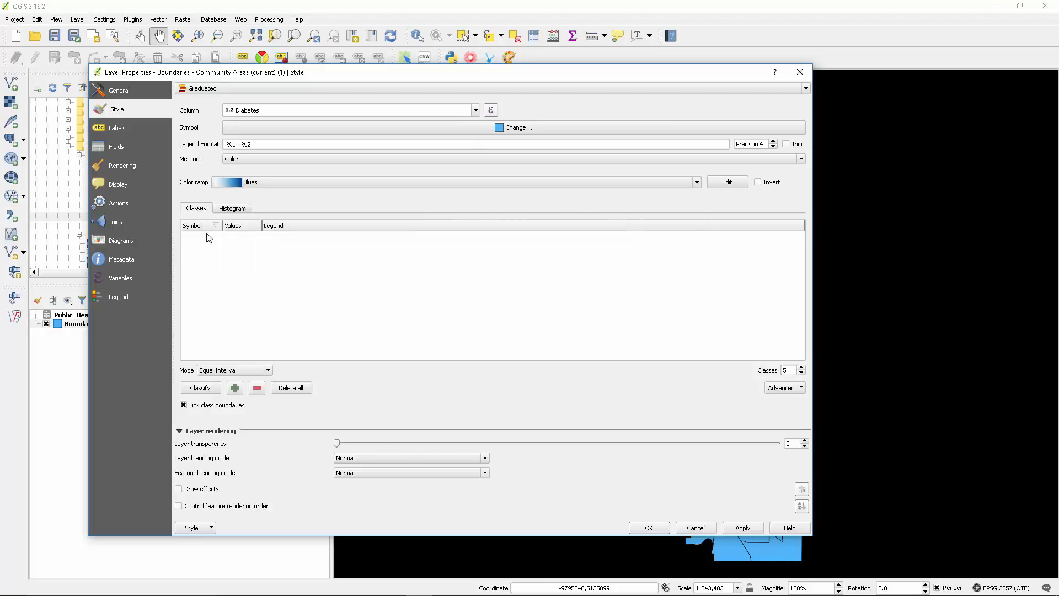
left_click(200, 387)
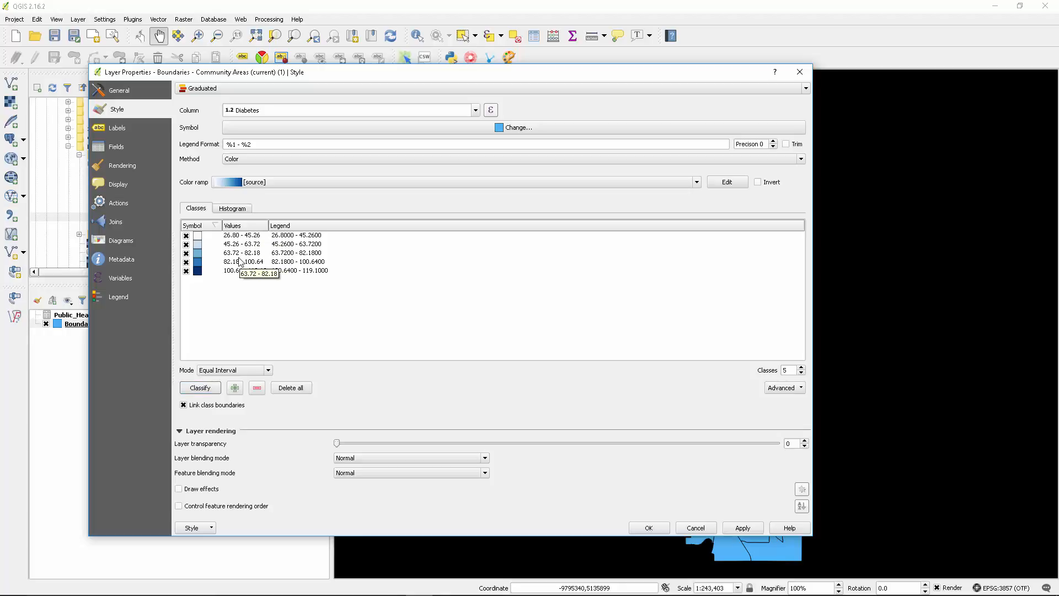
left_click(745, 528)
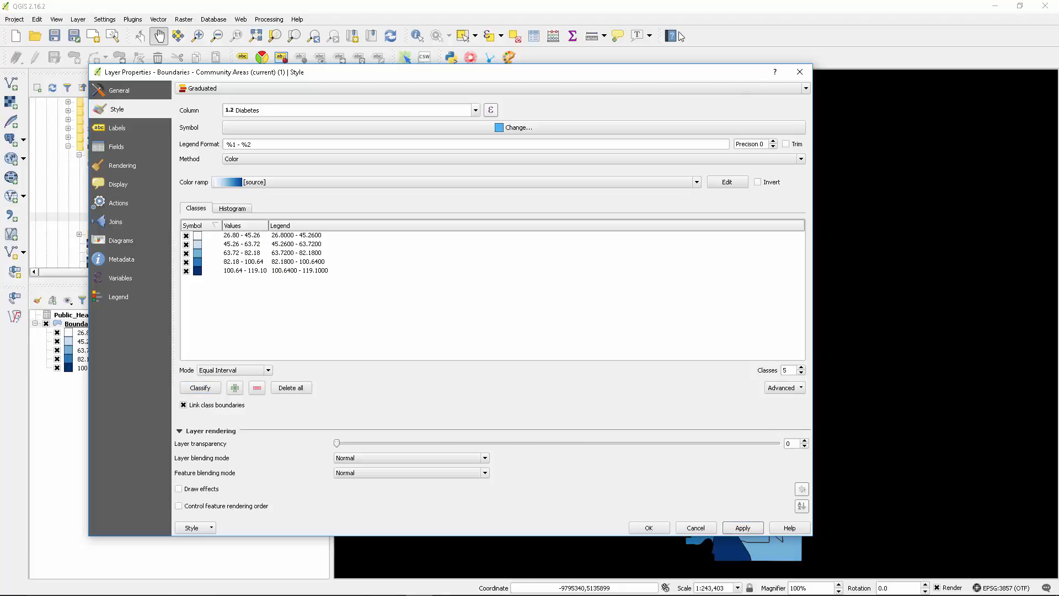
Narrow and reposition the layer properties window so the classified map can be seen beside it
left_click_drag(662, 74, 606, 117)
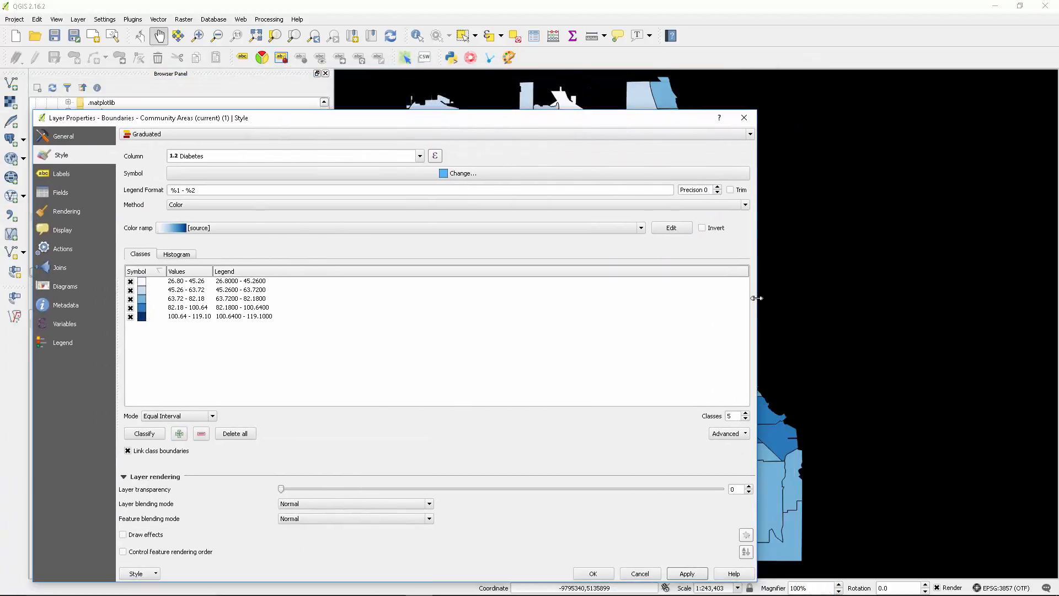
left_click_drag(756, 298, 516, 295)
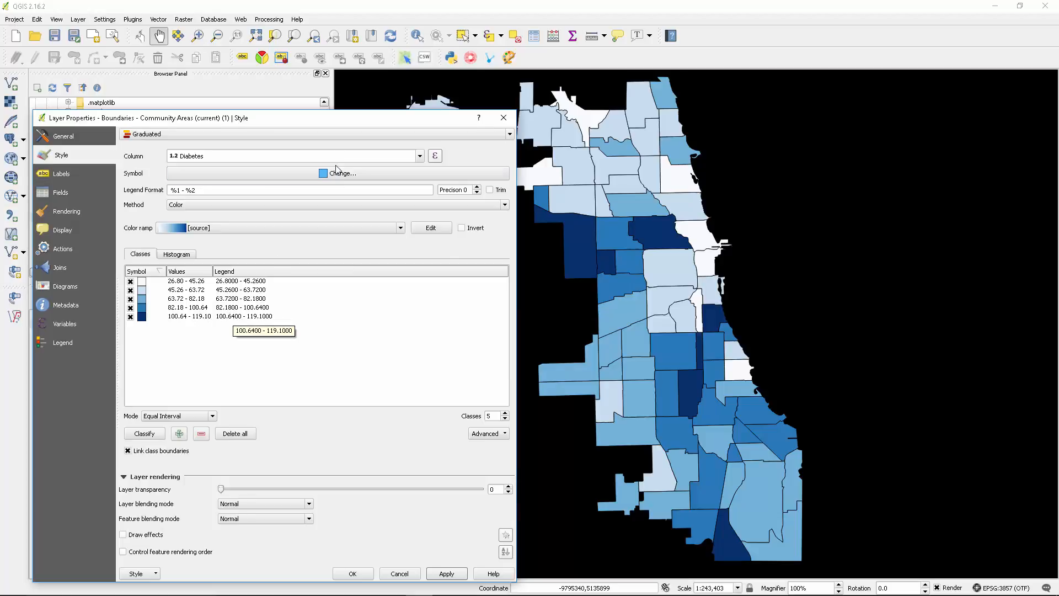
left_click_drag(342, 124, 362, 64)
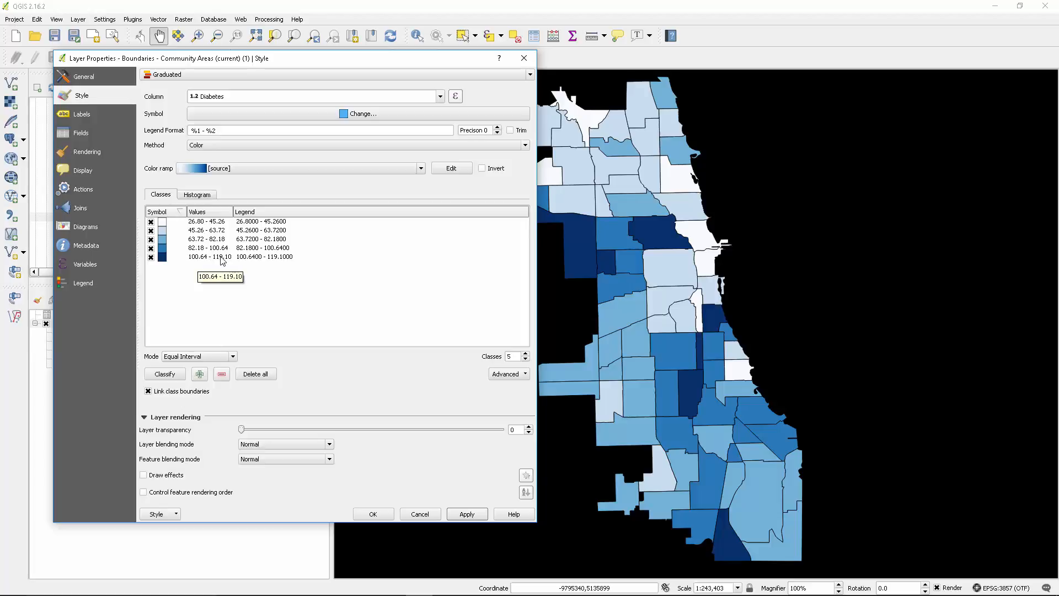
Examine the value ranges of the lowest and two highest Diabetes classes, and raise the number of classes to 6
left_click(221, 258)
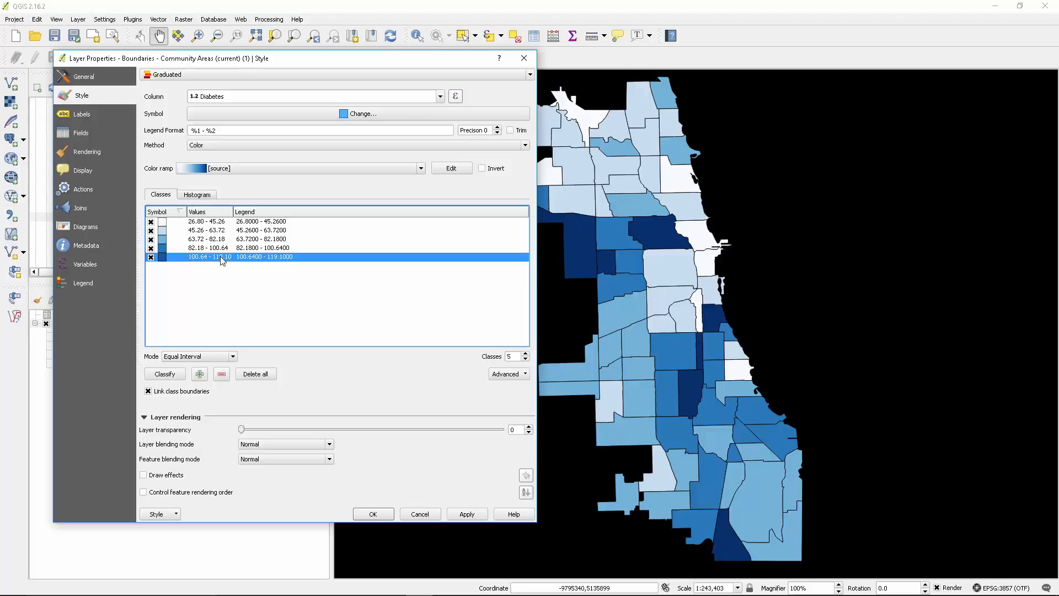
left_click(226, 222)
left_click(231, 249)
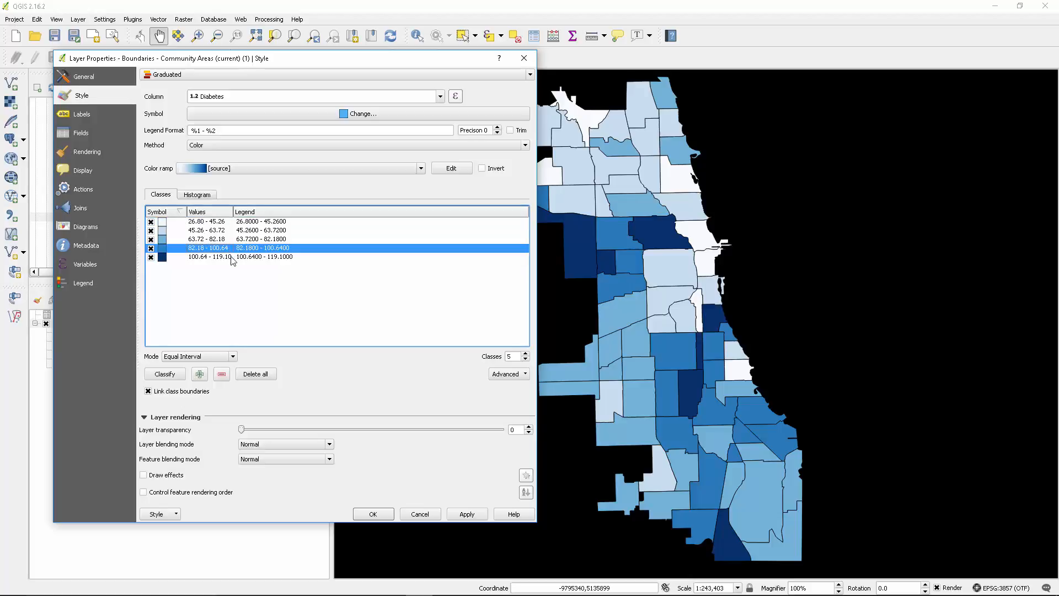
left_click(231, 259)
left_click(226, 249)
left_click(228, 257)
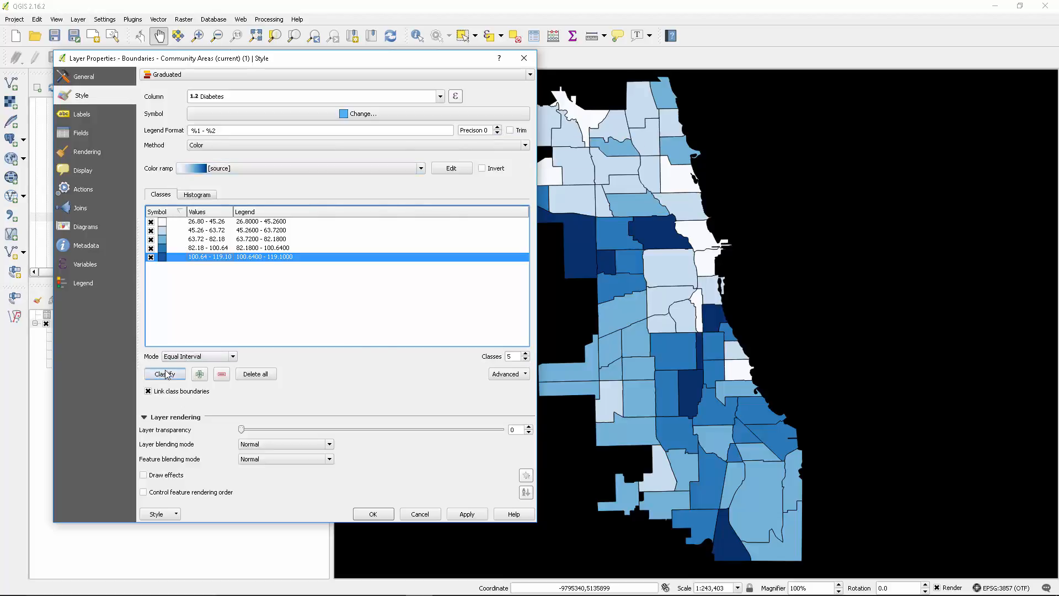
left_click(526, 354)
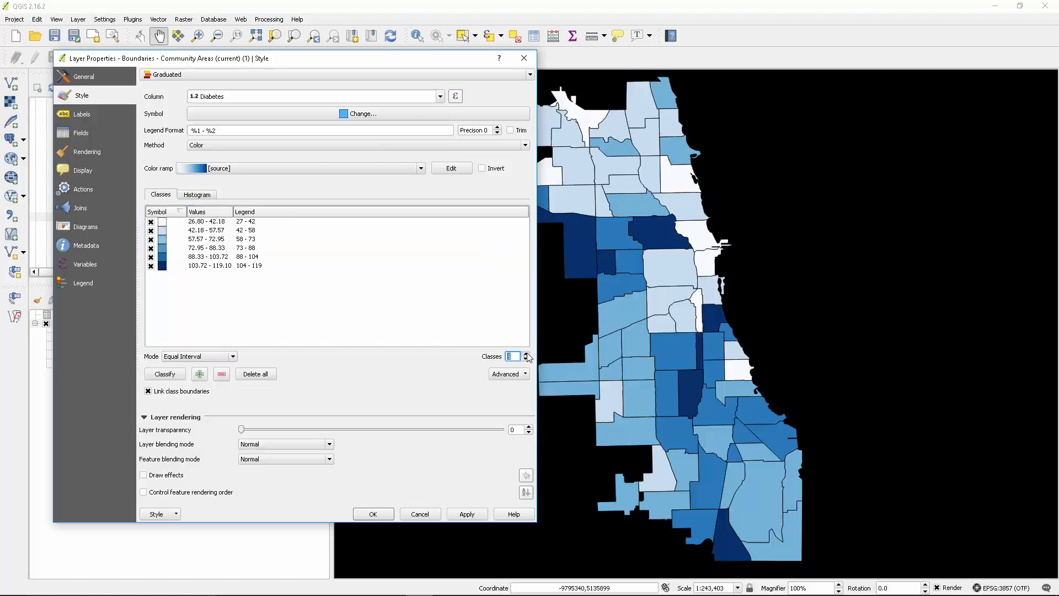
Raise the number of classes to 10 and view the bounds of the lowest class without changing them
left_click(525, 354)
left_click(526, 354)
left_click(526, 354)
left_click(526, 354)
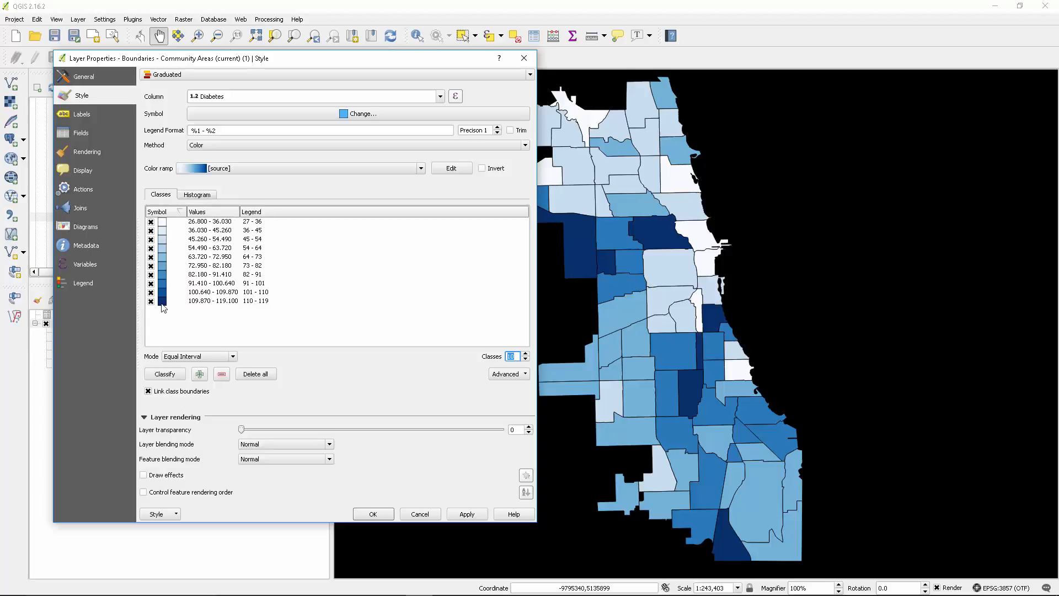
double_click(212, 222)
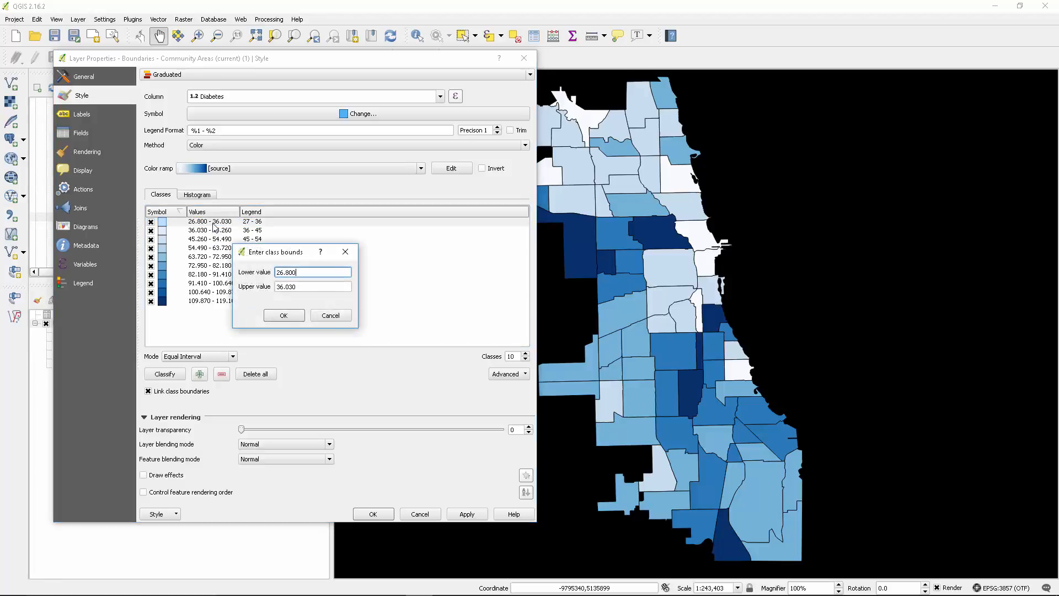
left_click(330, 316)
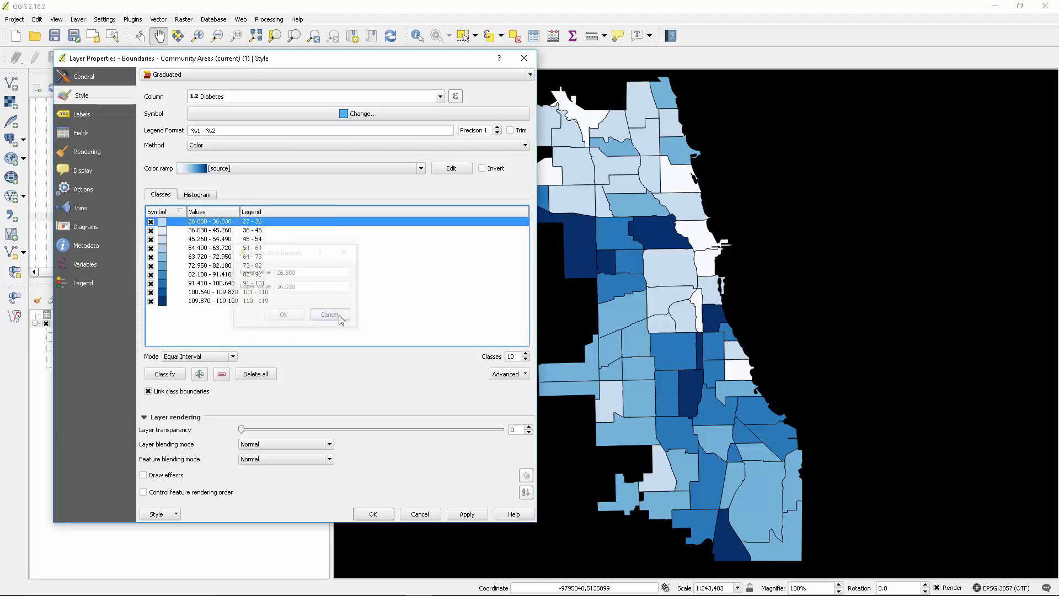
Reduce the number of Diabetes classes to 5
left_click(526, 359)
left_click(527, 360)
left_click(526, 360)
left_click(526, 360)
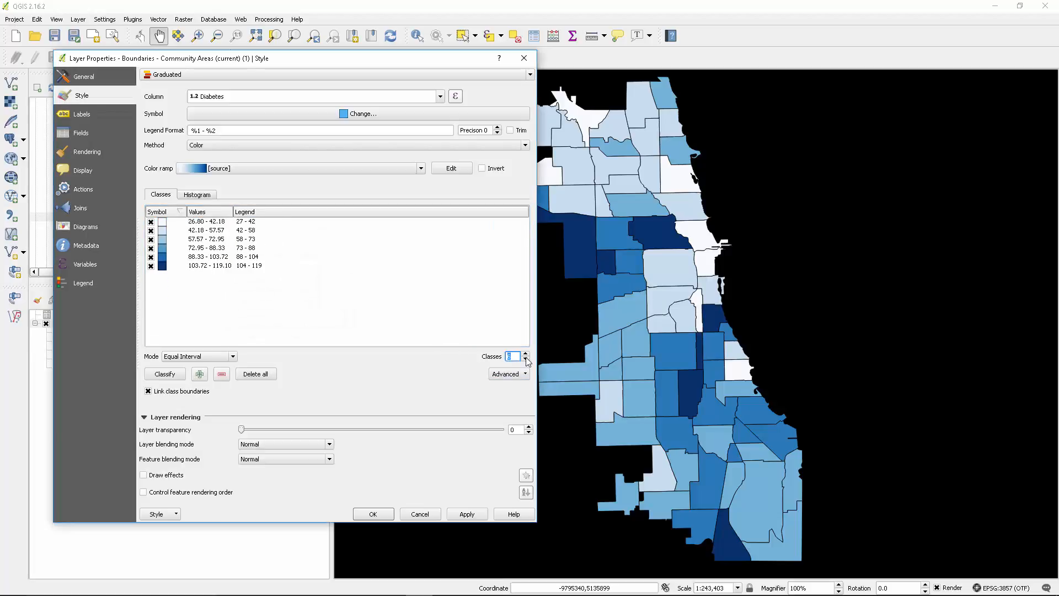
left_click(526, 360)
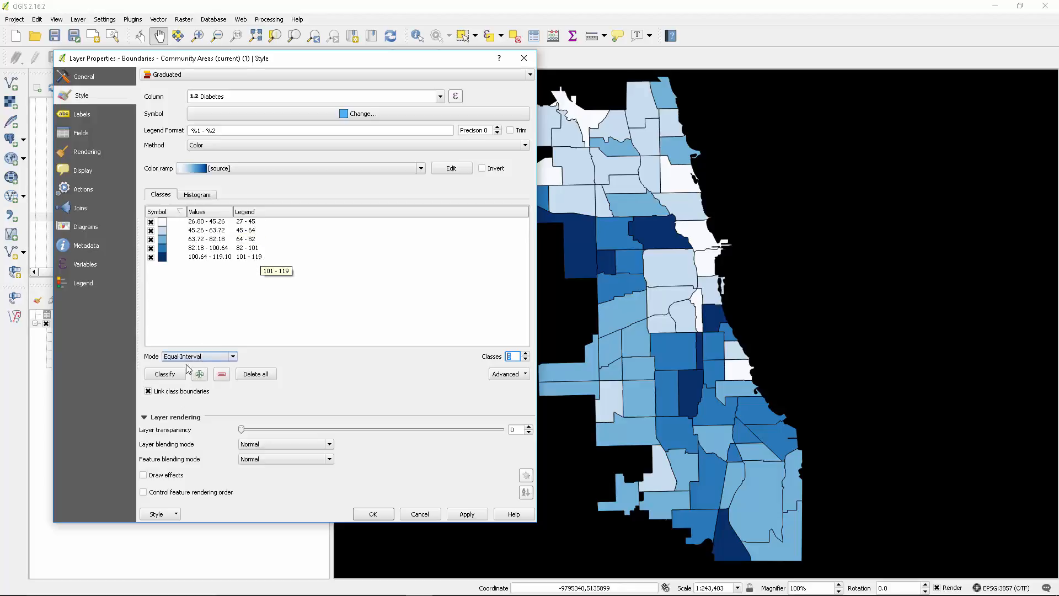
Look through the available color ramps and the ColorBrewer schemes offered for a new ramp, without creating one
left_click(236, 168)
scroll(261, 242, "down", 4)
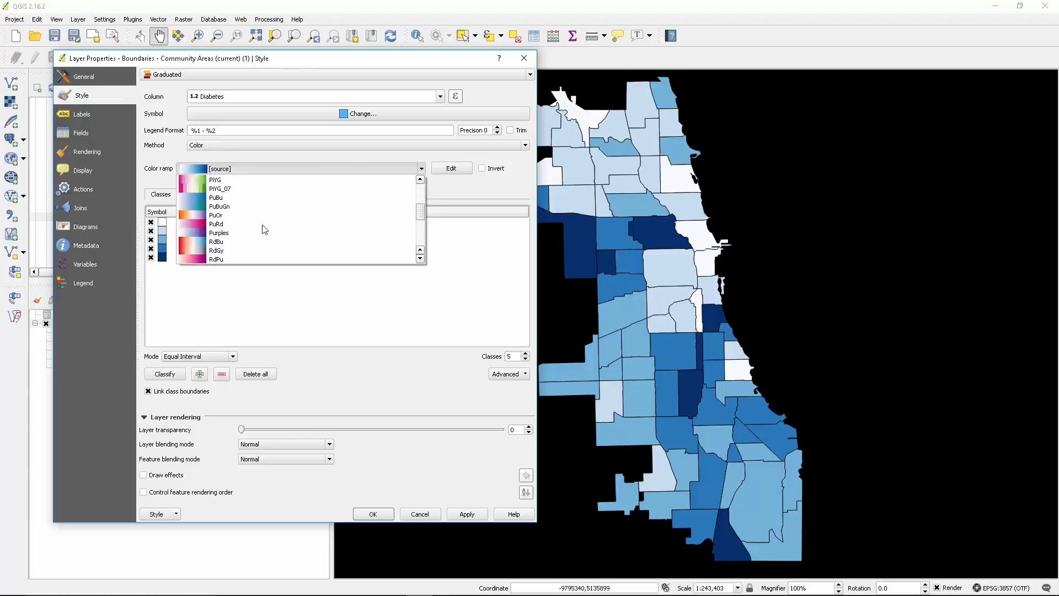
scroll(264, 230, "down", 5)
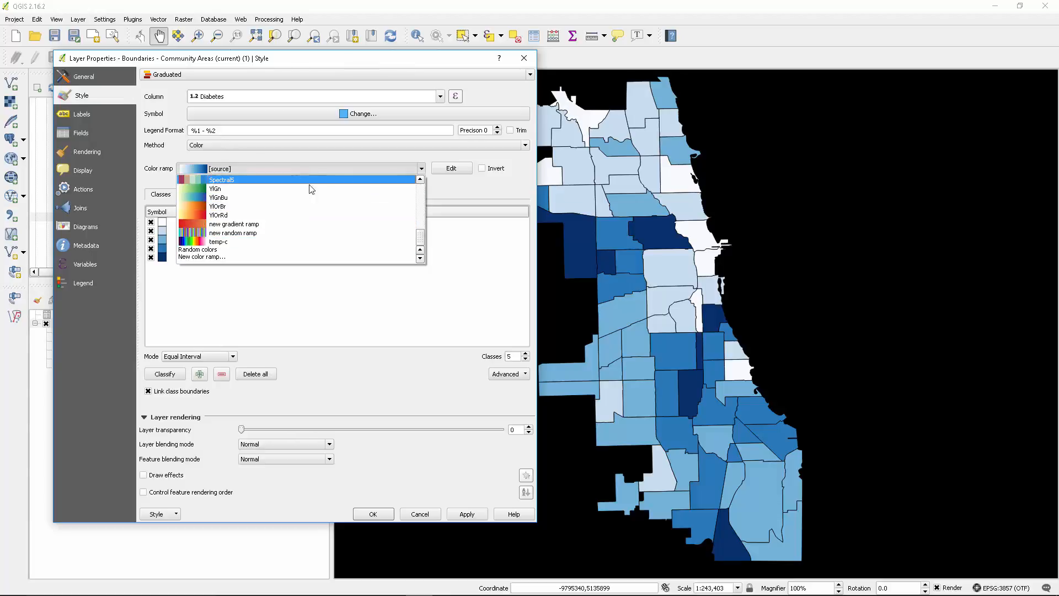
scroll(303, 234, "up", 3)
scroll(303, 234, "down", 3)
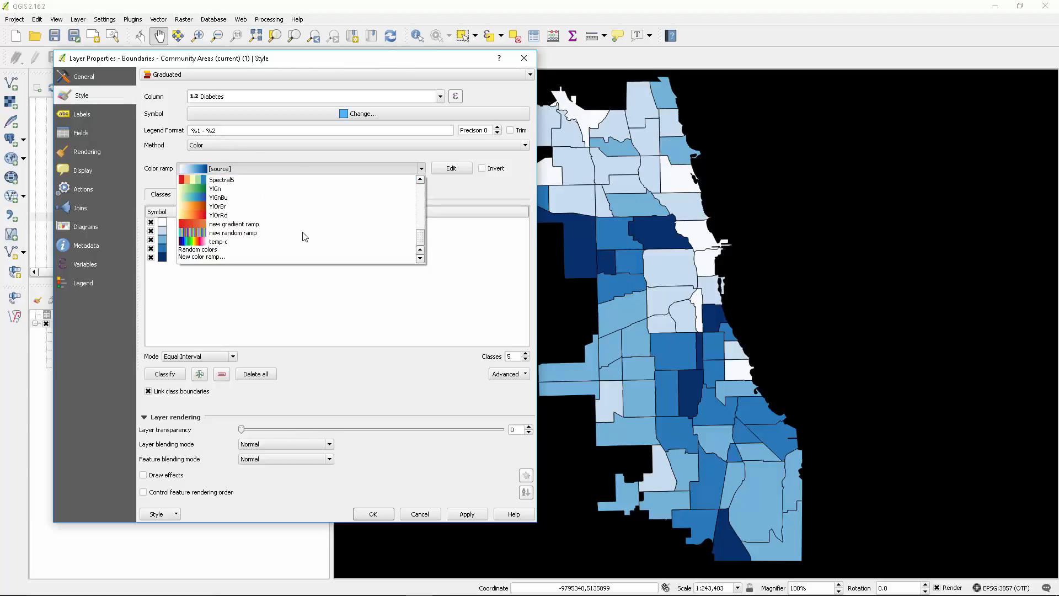
left_click(223, 257)
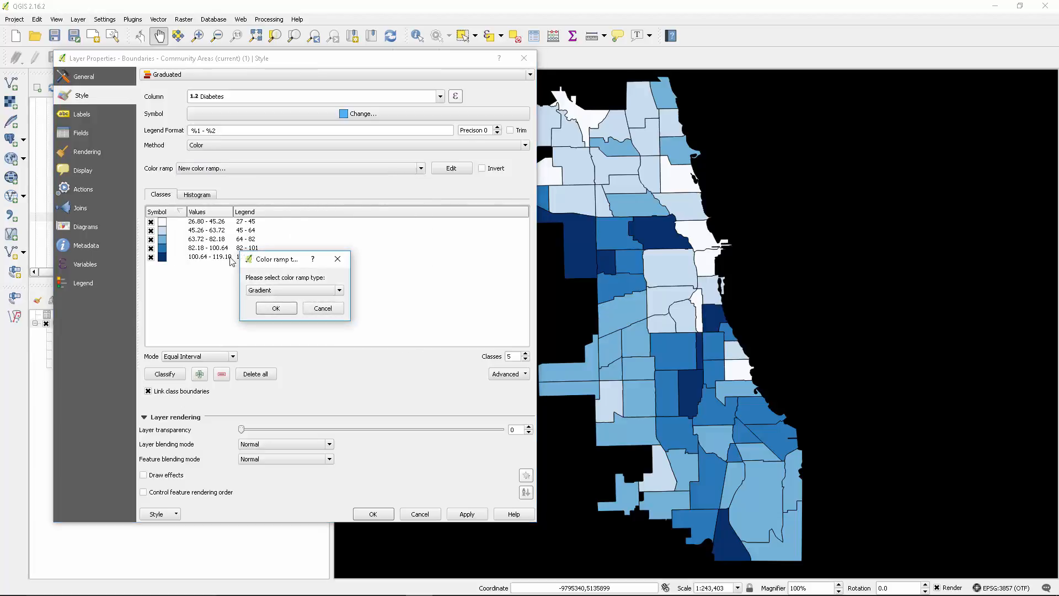
left_click(306, 290)
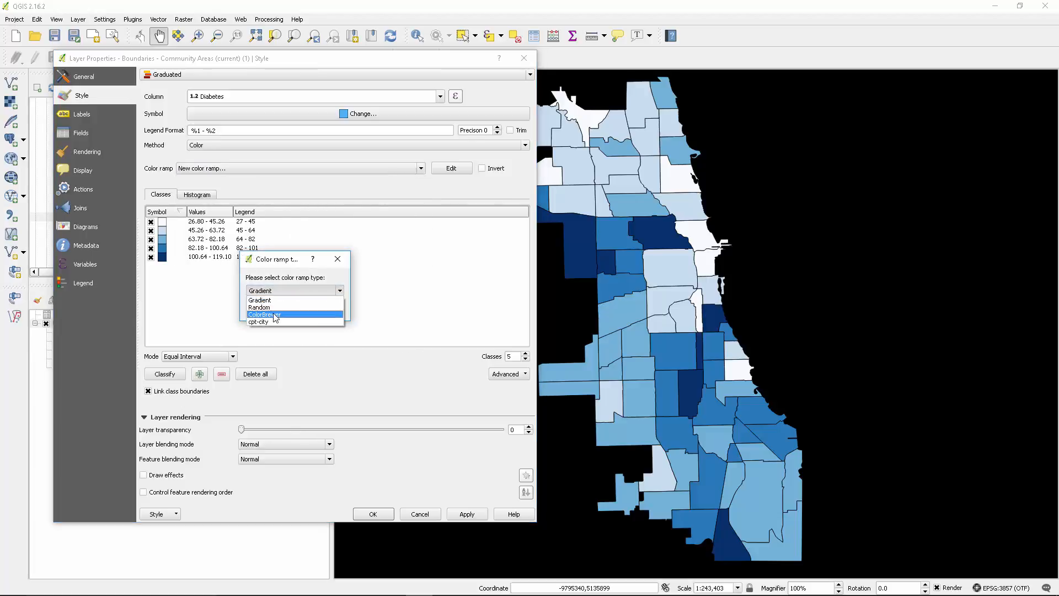
left_click(277, 314)
left_click(283, 308)
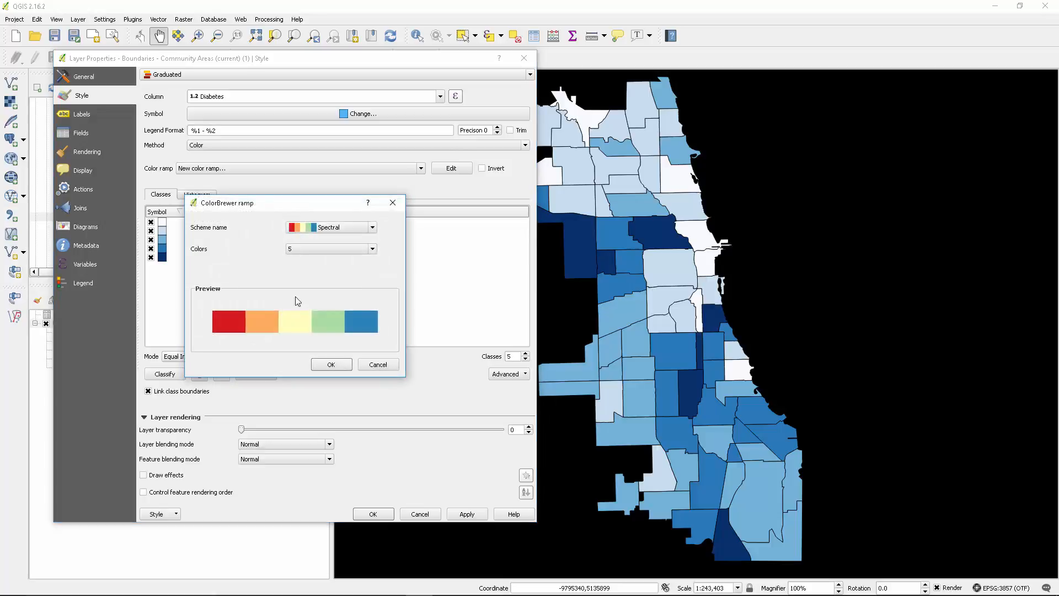
left_click(347, 227)
scroll(344, 296, "down", 5)
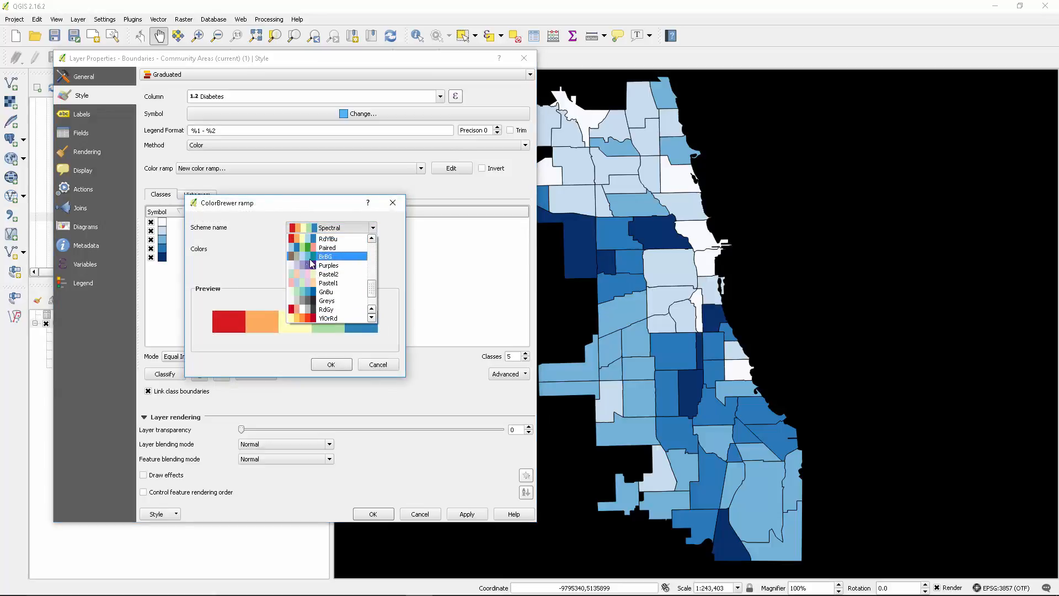
left_click(230, 262)
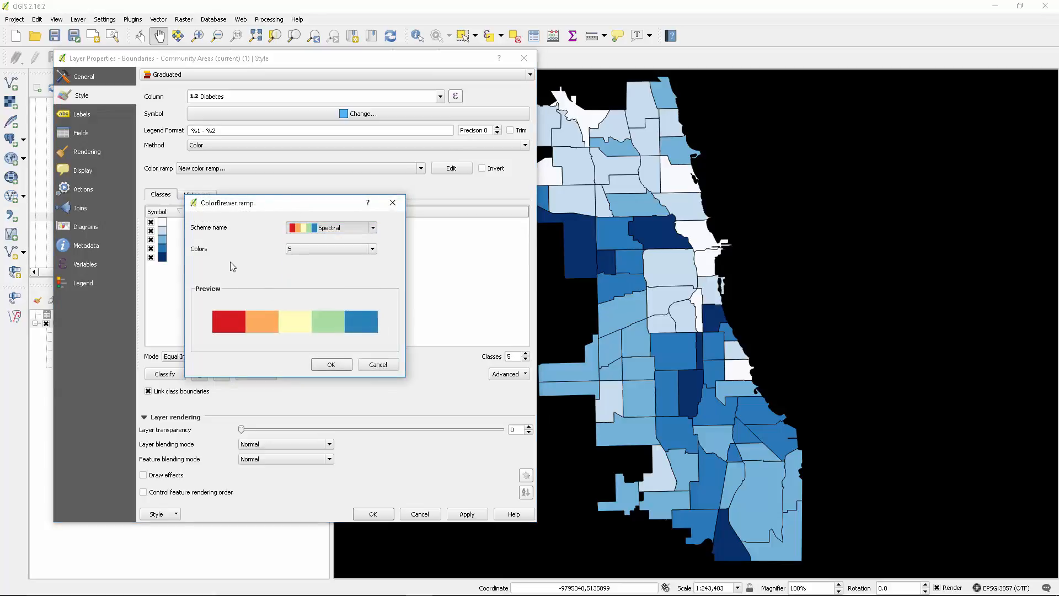
left_click(376, 364)
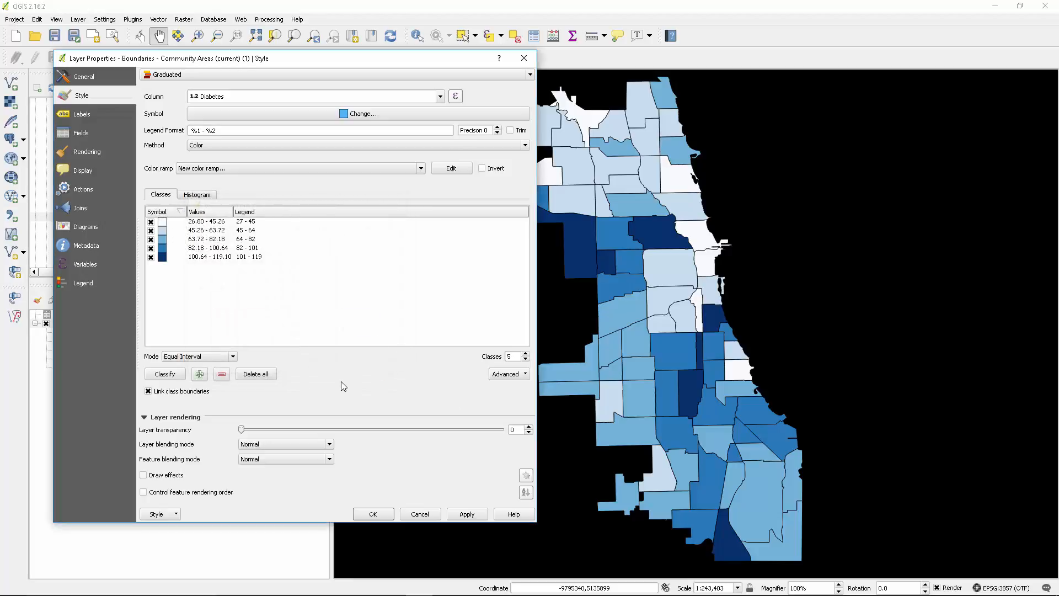
Try to reclassify the Diabetes values in Quantile (Equal Count) and Natural Breaks (Jenks) modes
left_click(236, 358)
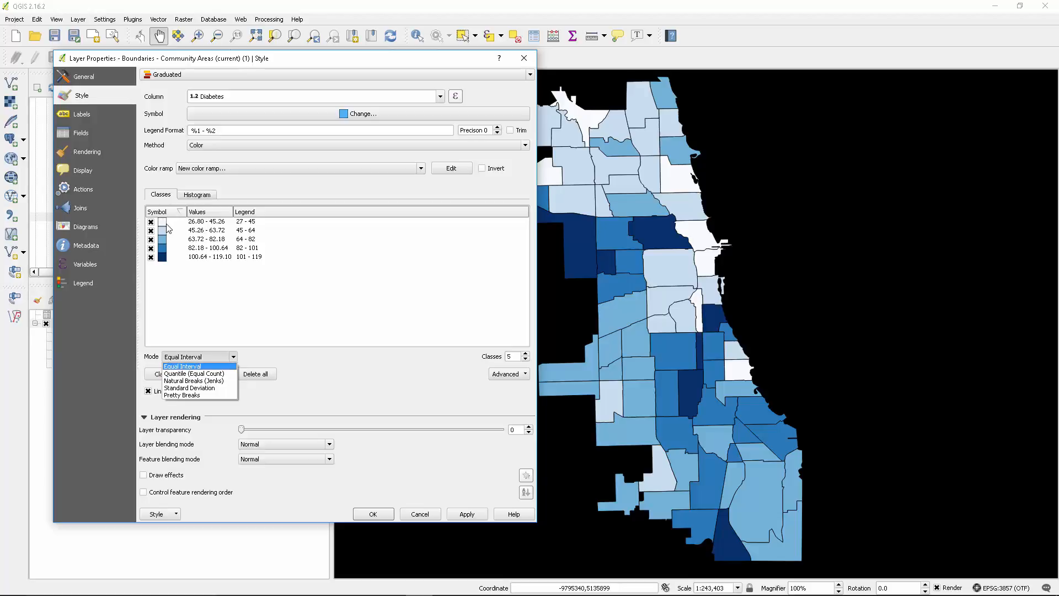
left_click(208, 357)
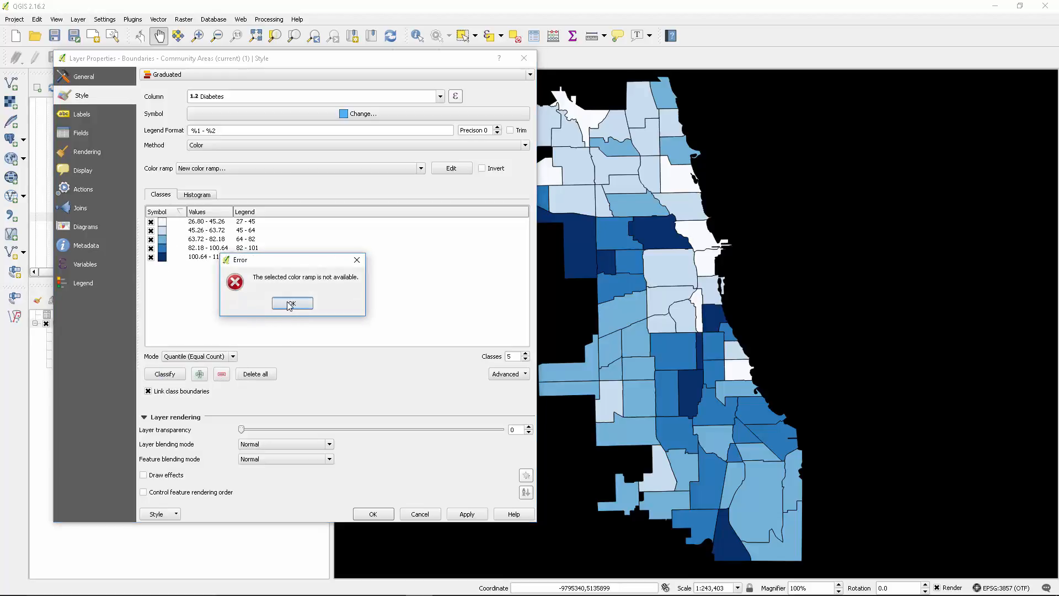
left_click(287, 302)
left_click(216, 355)
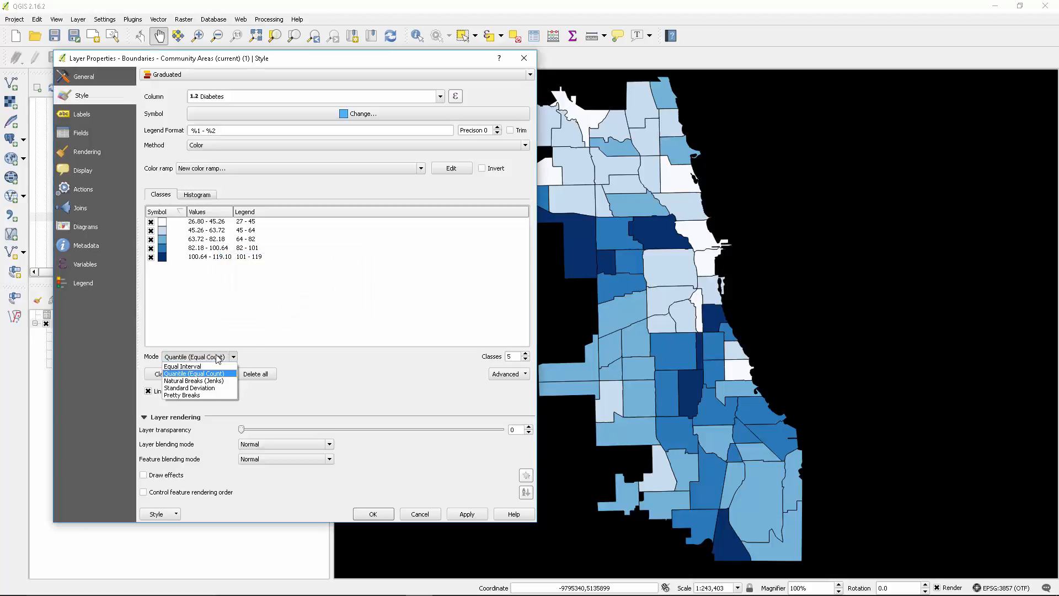
left_click(215, 379)
left_click(288, 301)
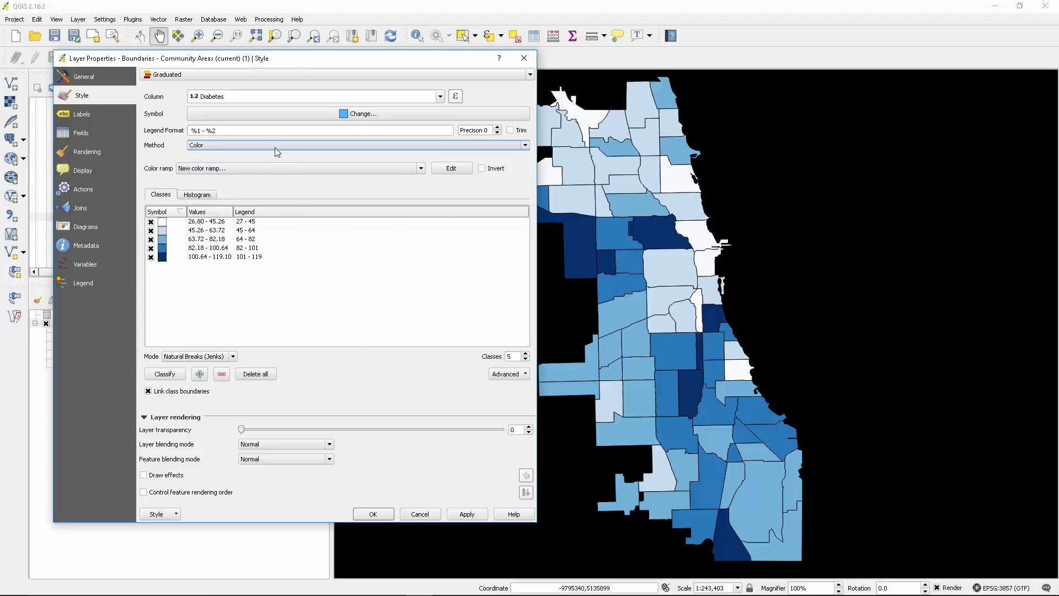
Set the color ramp back to Blues and classify the Diabetes values in Quantile (Equal Count) mode
left_click(269, 170)
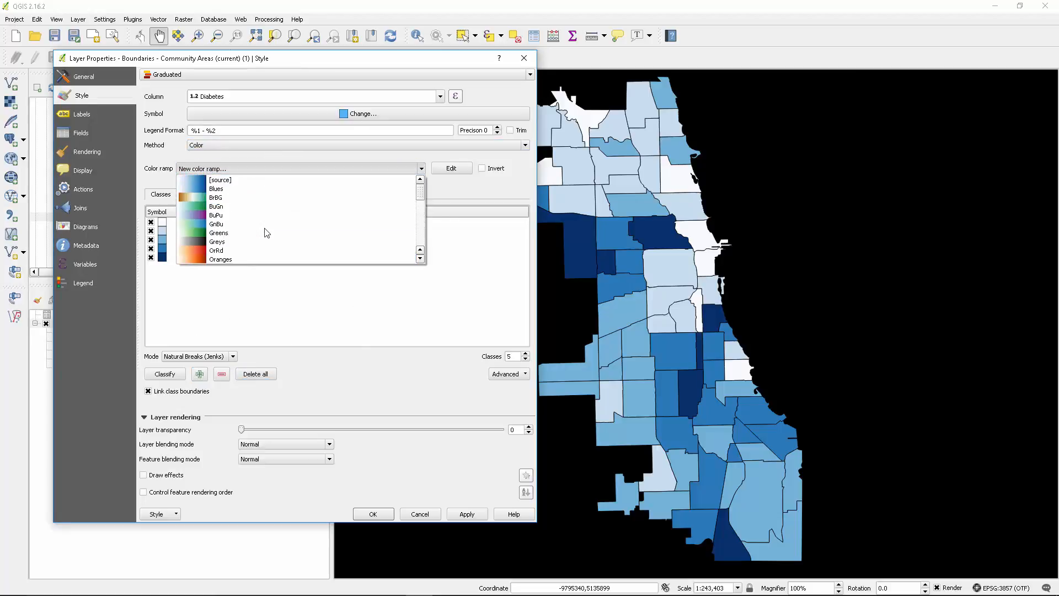
left_click(236, 188)
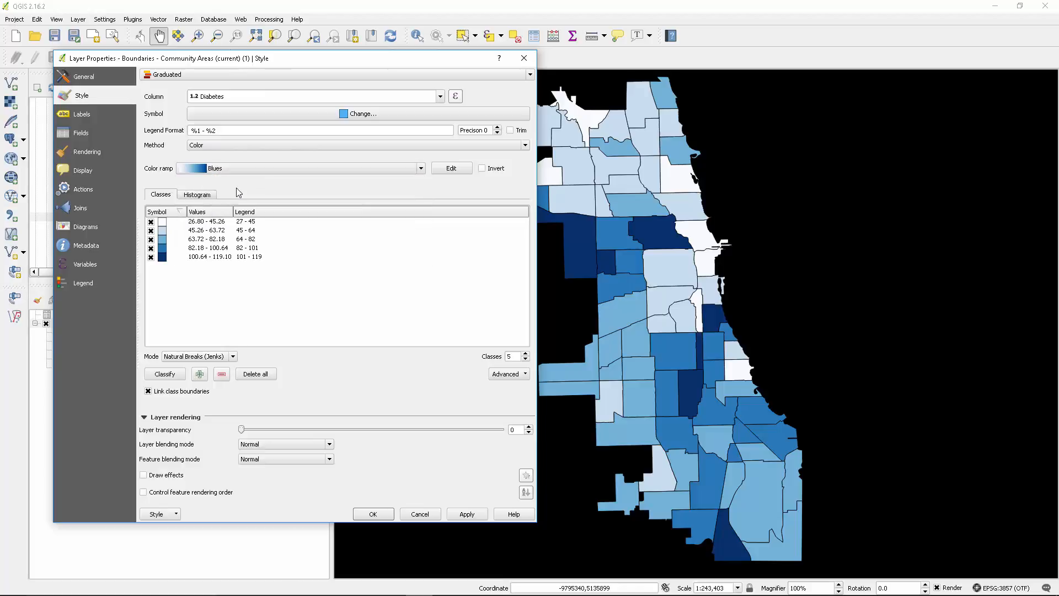
left_click(208, 355)
left_click(202, 375)
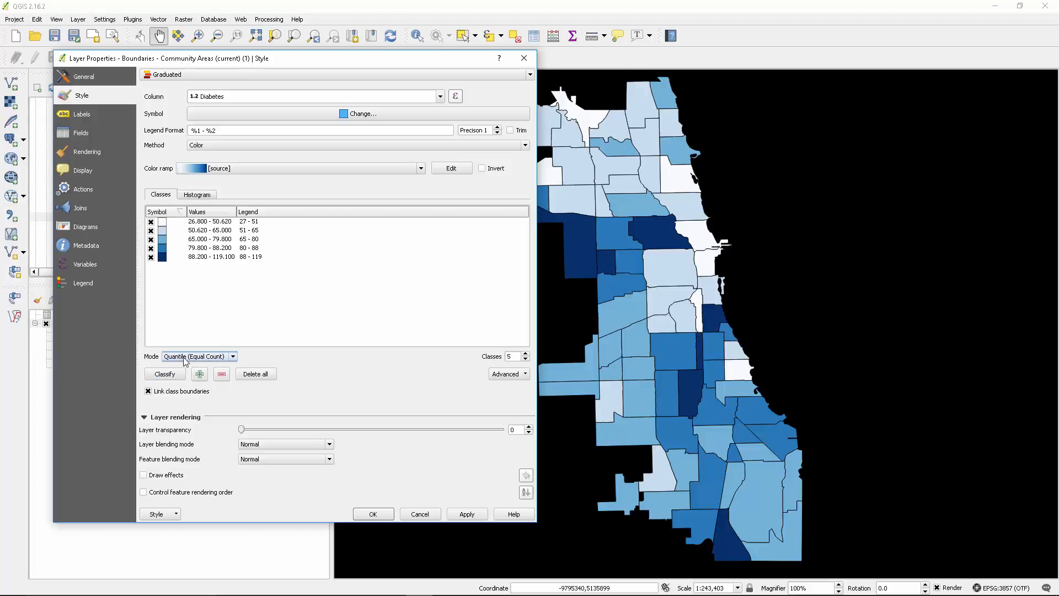
Reclassify the Diabetes values in Natural Breaks (Jenks) mode and in Standard Deviation mode to compare their ranges
left_click(204, 356)
left_click(194, 381)
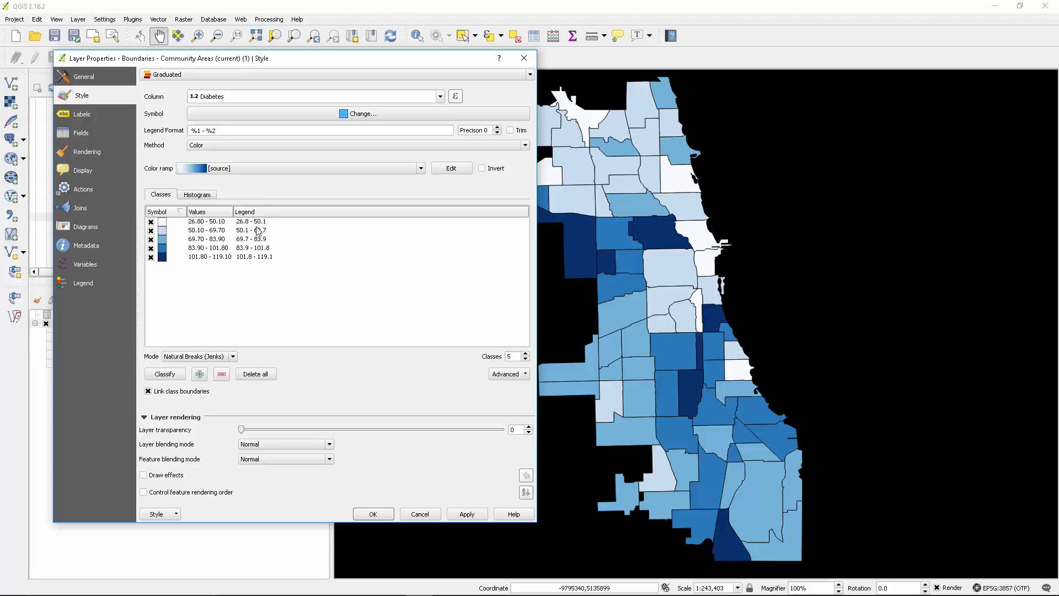
left_click(215, 358)
left_click(216, 390)
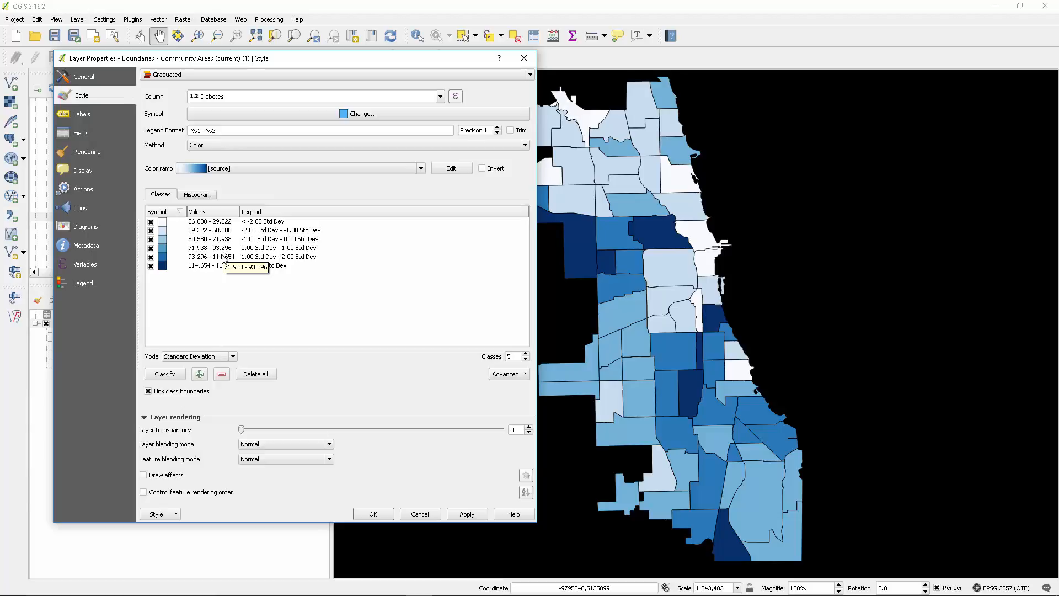
Switch the classification mode to Quantile (Equal Count) and apply the style to the map
left_click(225, 357)
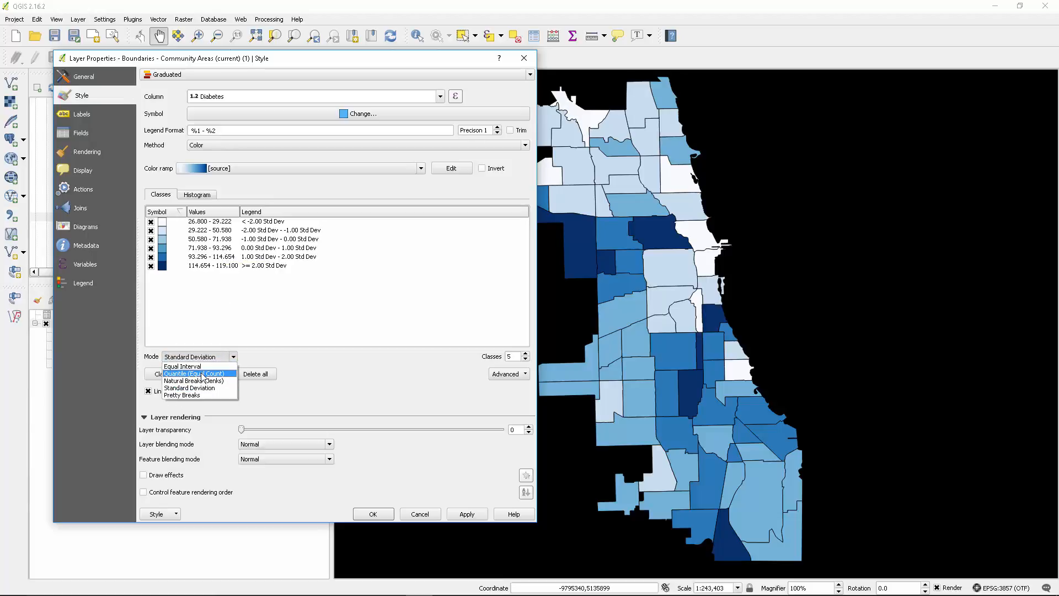
left_click(203, 375)
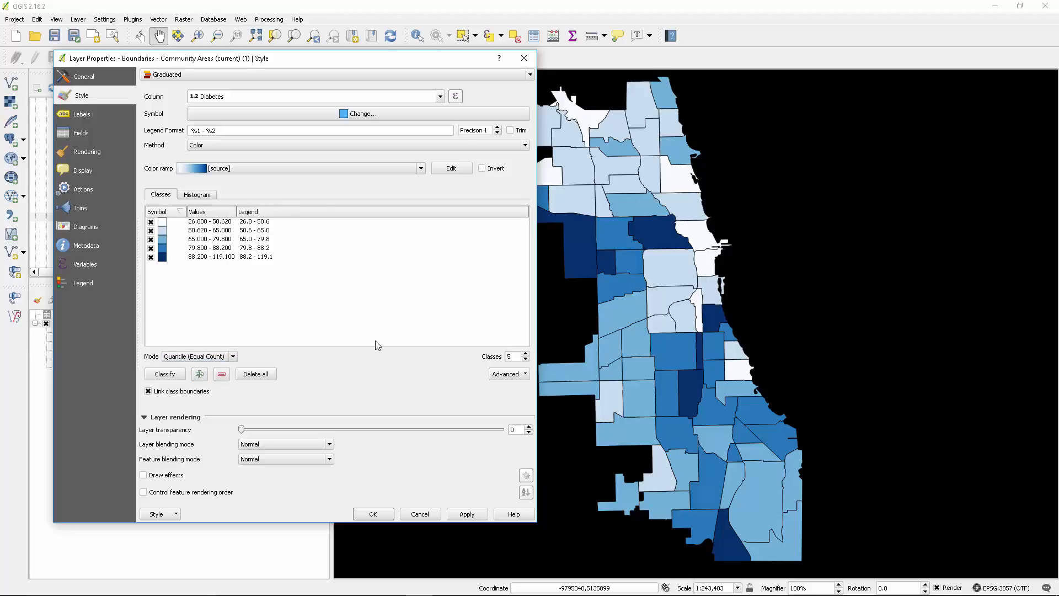
left_click(470, 514)
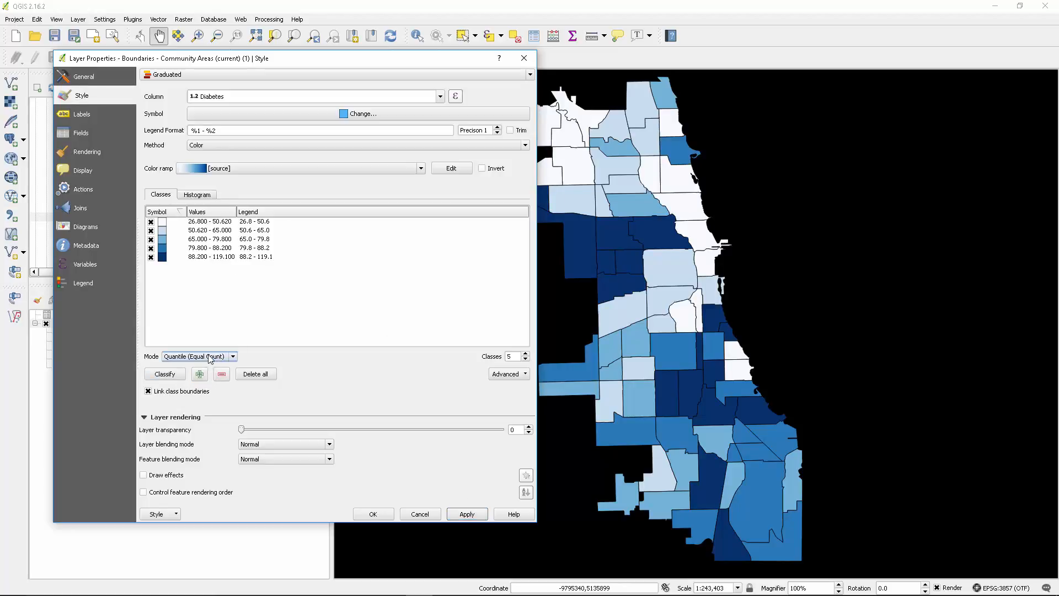
Widen the layer properties window to inspect the class breaks in the histogram, and return to the class list
left_click(200, 196)
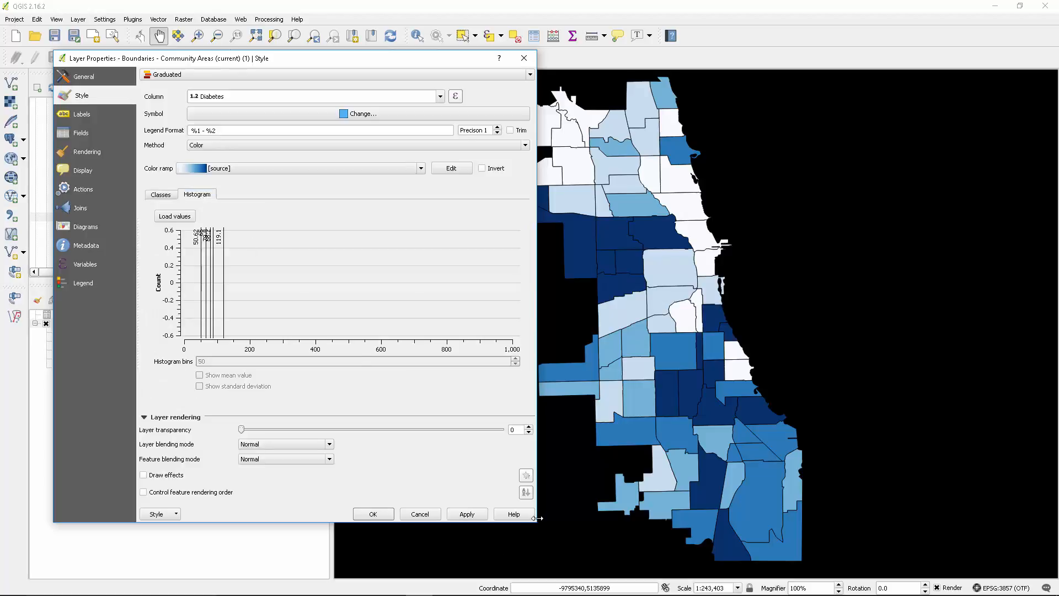
left_click_drag(533, 523, 922, 522)
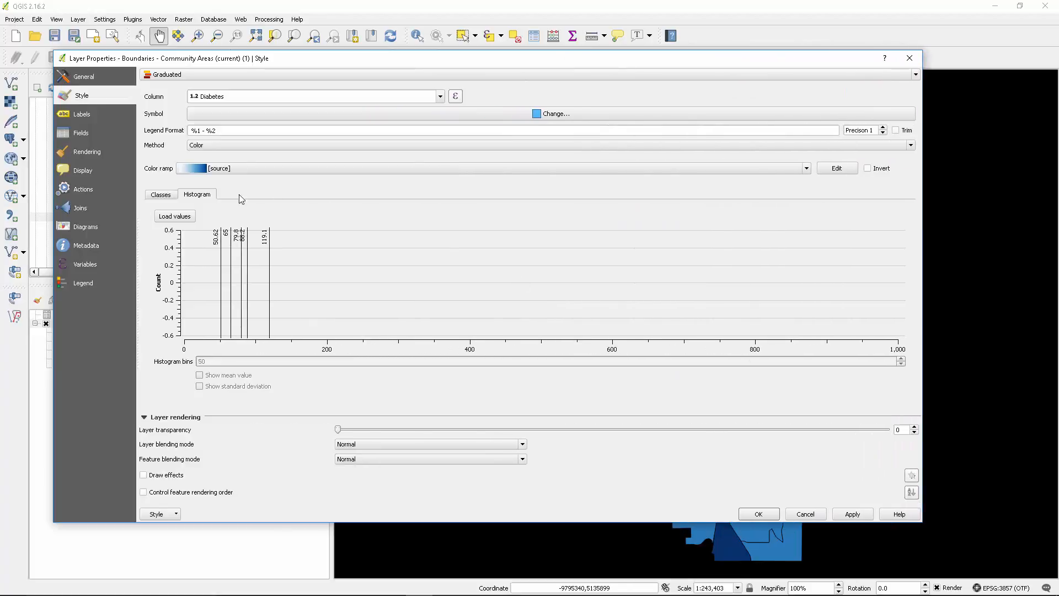
left_click(161, 194)
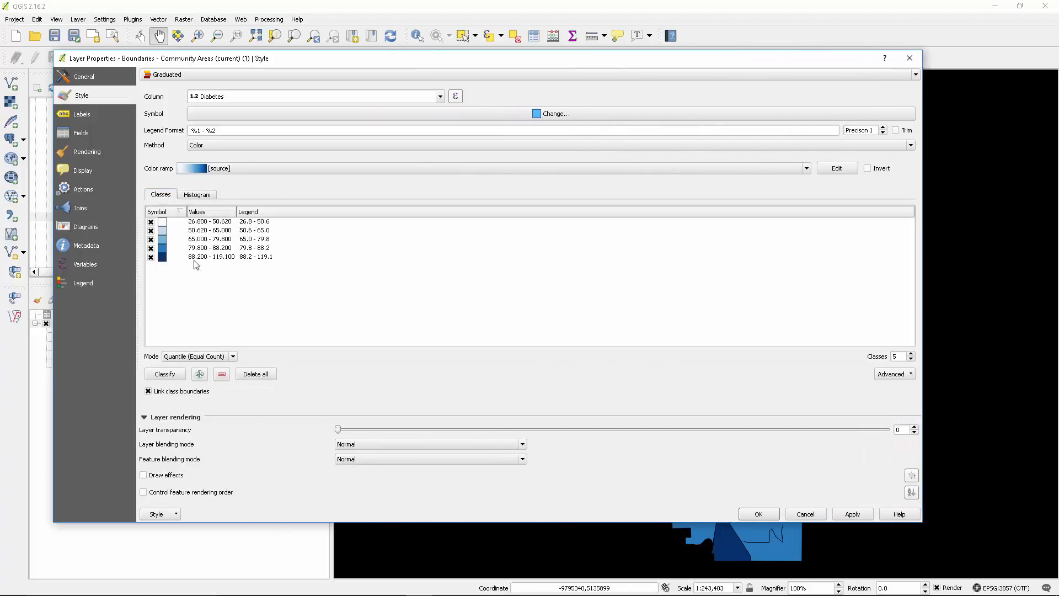
Reclassify the values in Quantile (Equal Count) mode, recheck the histogram in a slightly taller window, and return to the classes
left_click(195, 357)
left_click(203, 367)
left_click(165, 374)
left_click(200, 195)
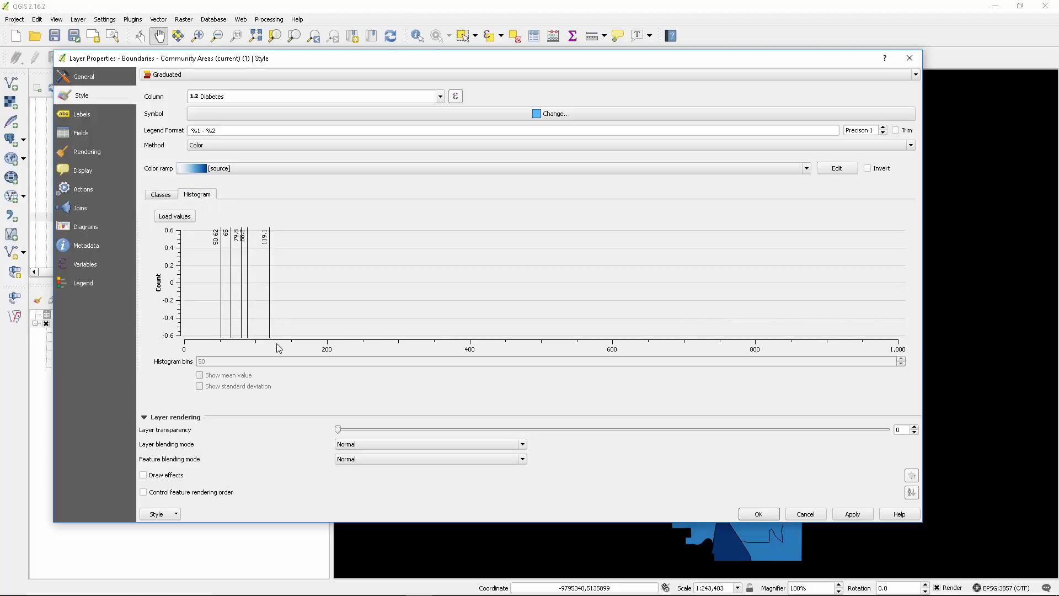
mouse_move(256, 523)
left_mouse_down()
mouse_move(256, 592)
mouse_move(256, 530)
left_mouse_up()
left_click(161, 195)
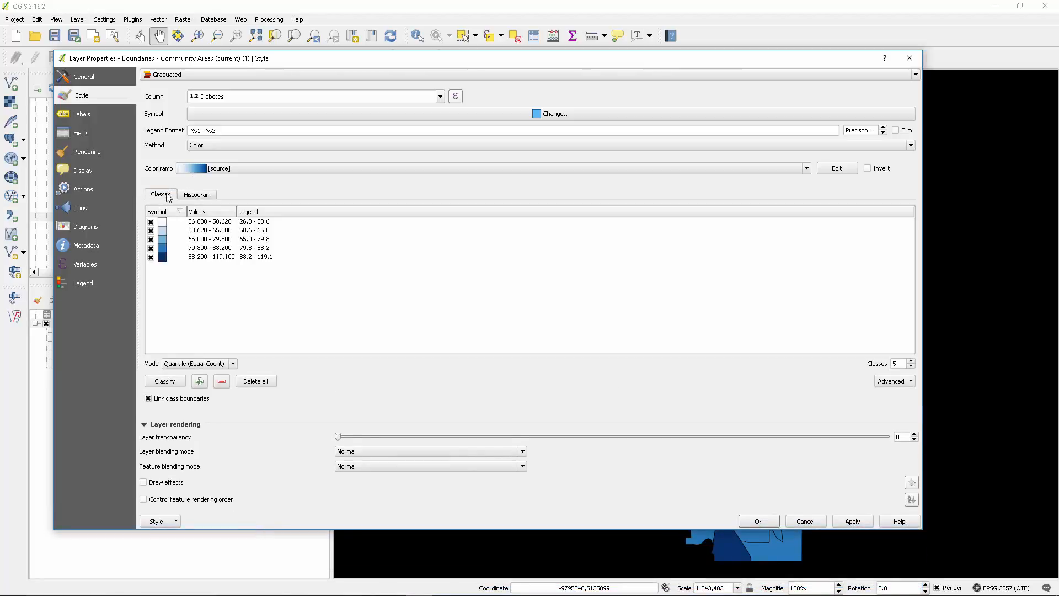
Classify the Diabetes values in Standard Deviation mode, check the breaks in the histogram, and accept the layer style
left_click(231, 364)
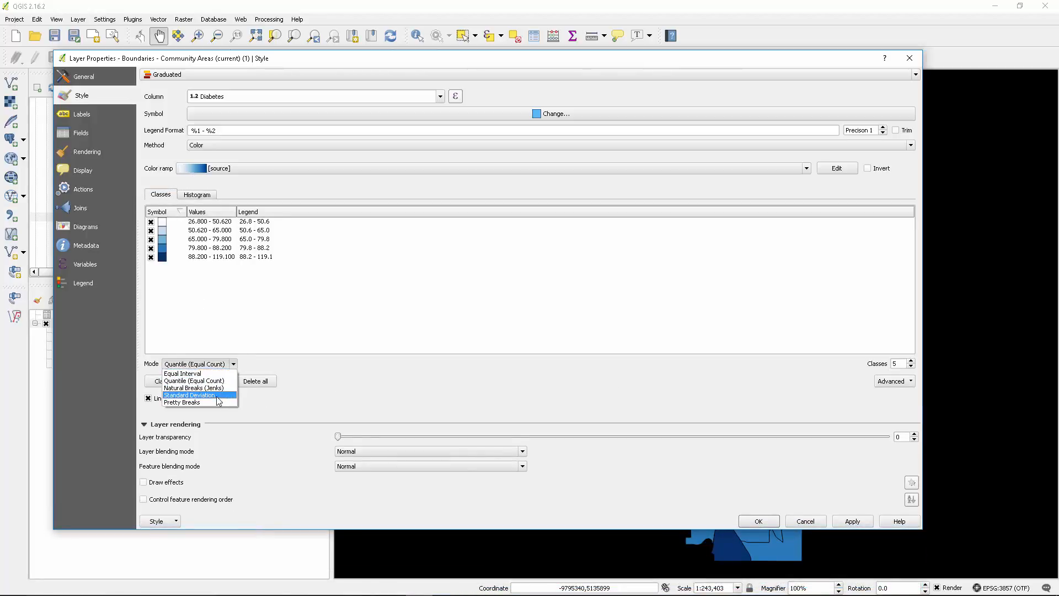
left_click(219, 396)
left_click(205, 194)
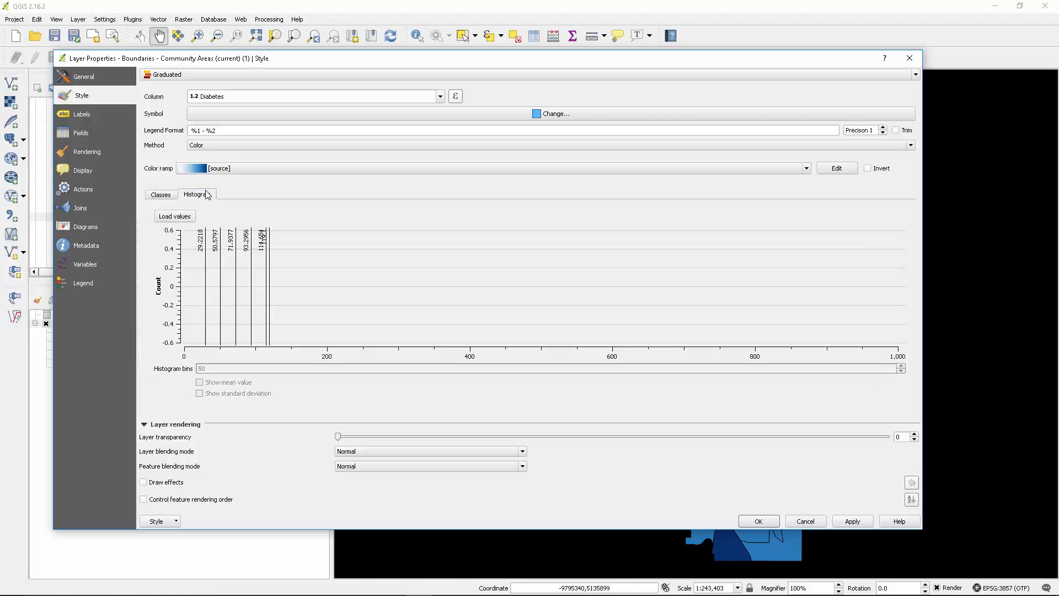
left_click(161, 195)
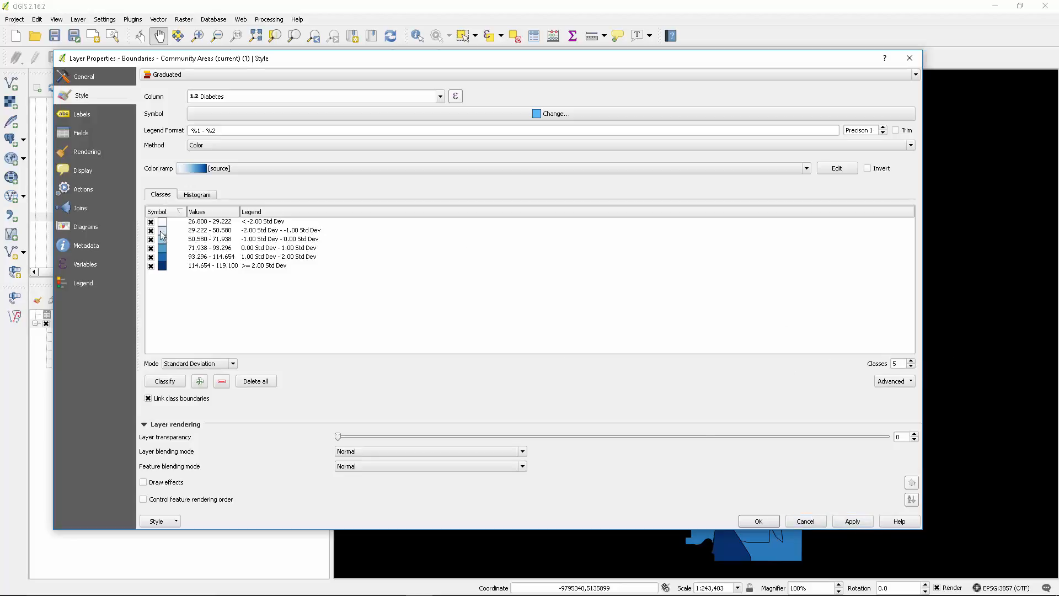
left_click(758, 521)
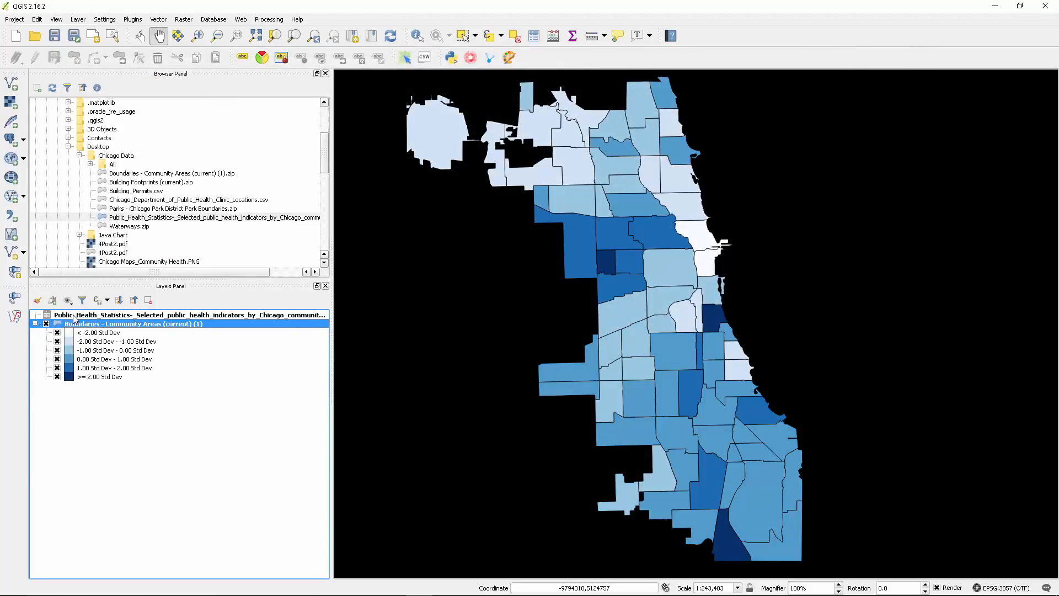
Duplicate the Boundaries - Community Areas (current) (1) layer, and collapse the legends of the original and the copy
left_click(35, 324)
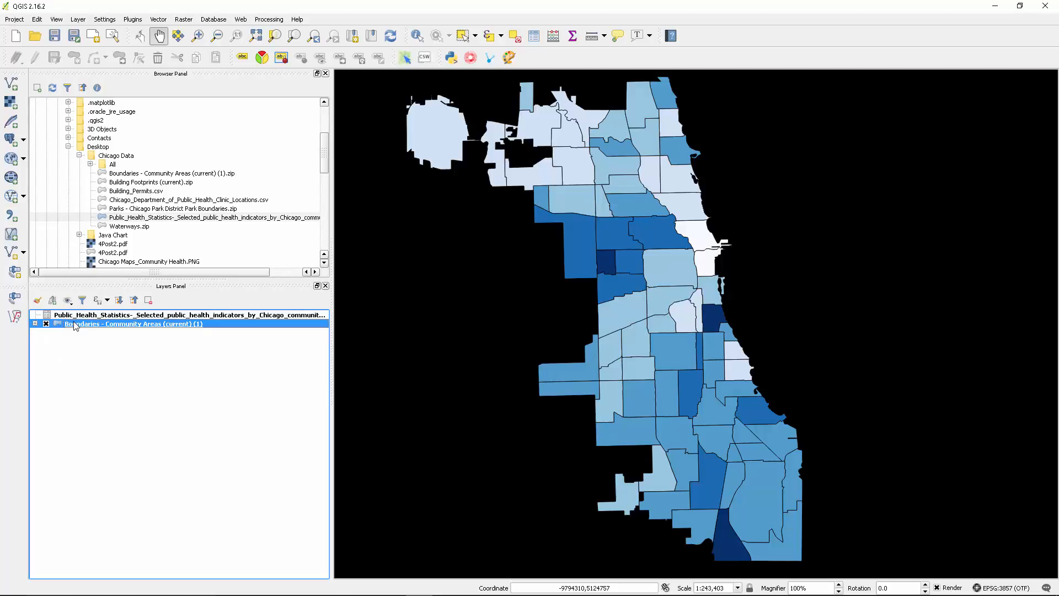
left_click(129, 393)
left_click(114, 321)
right_click(117, 325)
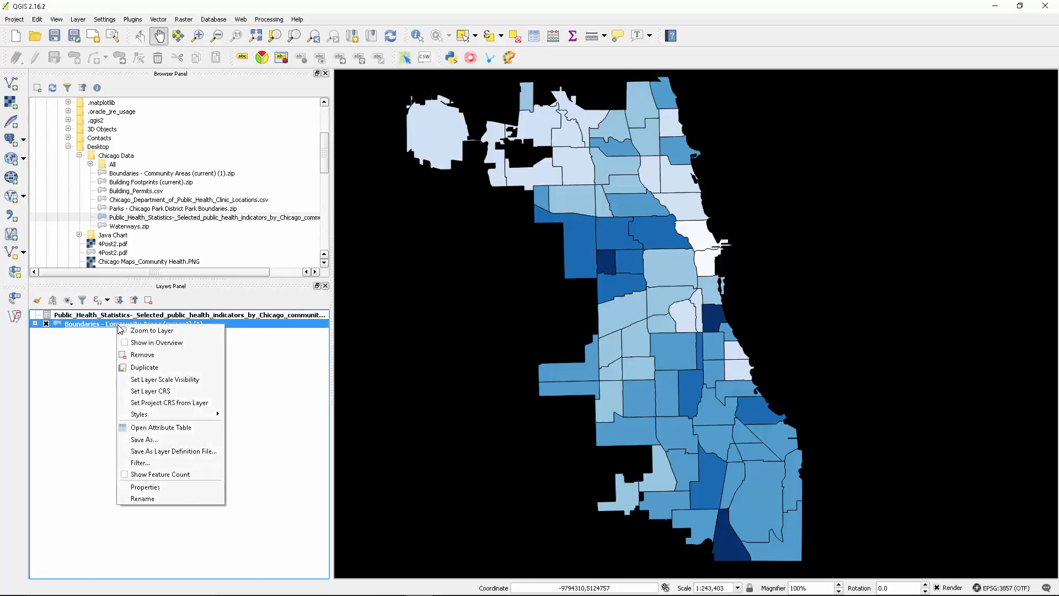
left_click(154, 368)
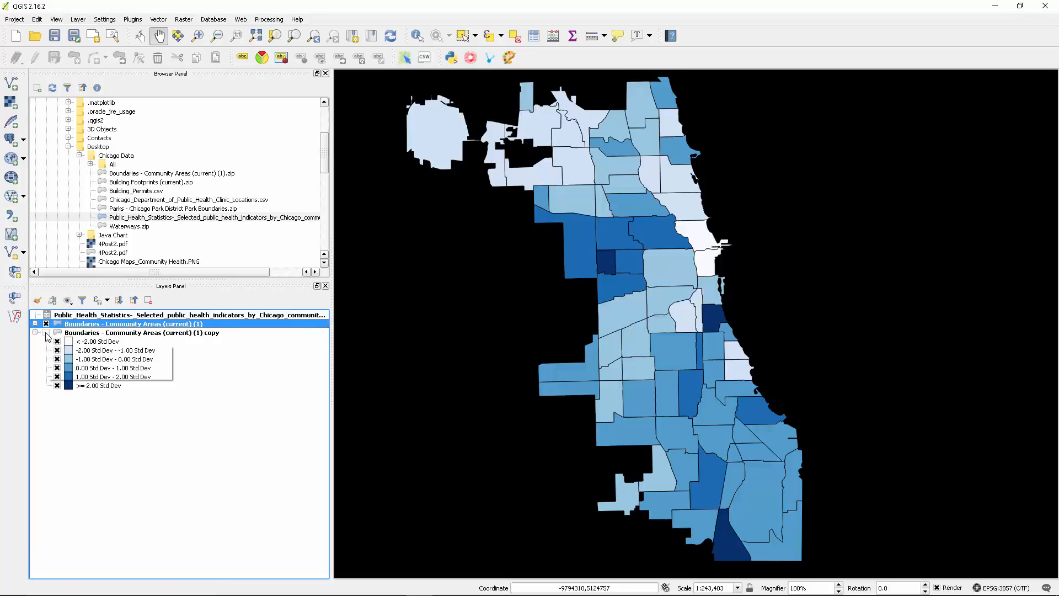
left_click(34, 333)
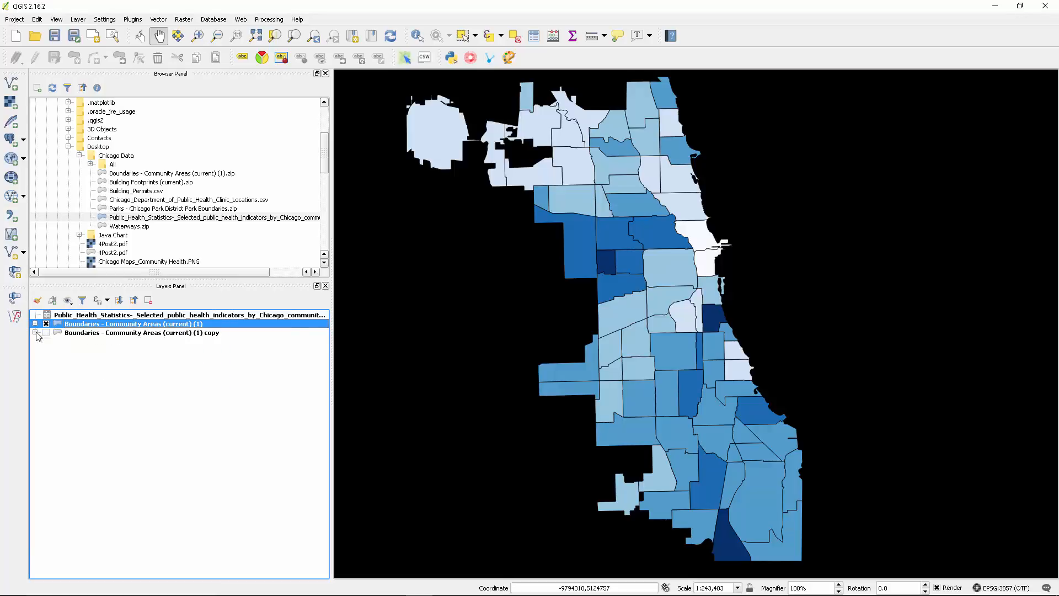
left_click(35, 333)
left_click(35, 324)
left_click(35, 324)
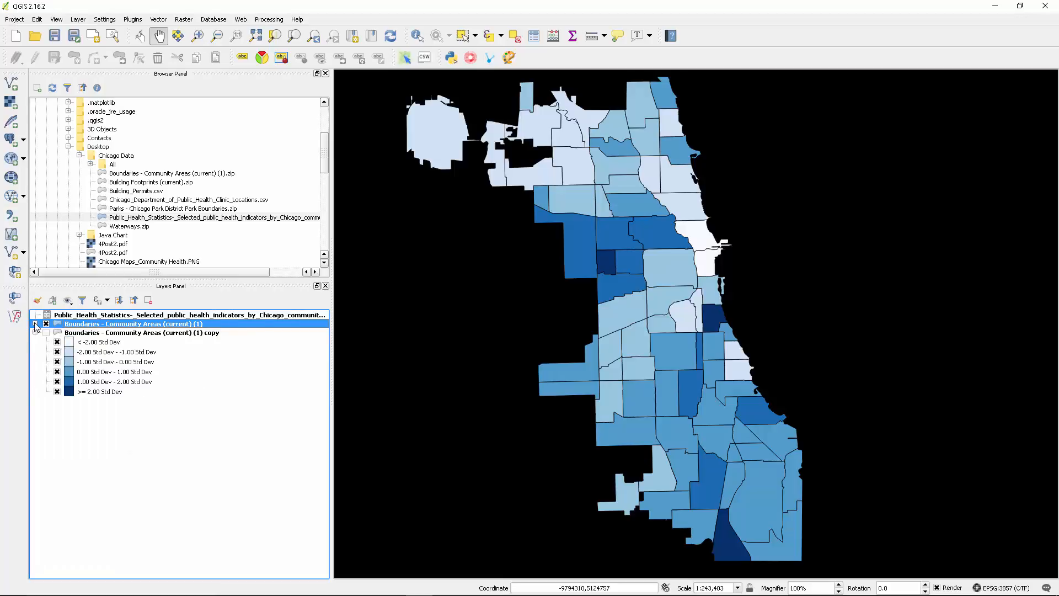
Set the original boundaries layer's graduated style to the Income column with the OrRd color ramp
double_click(71, 325)
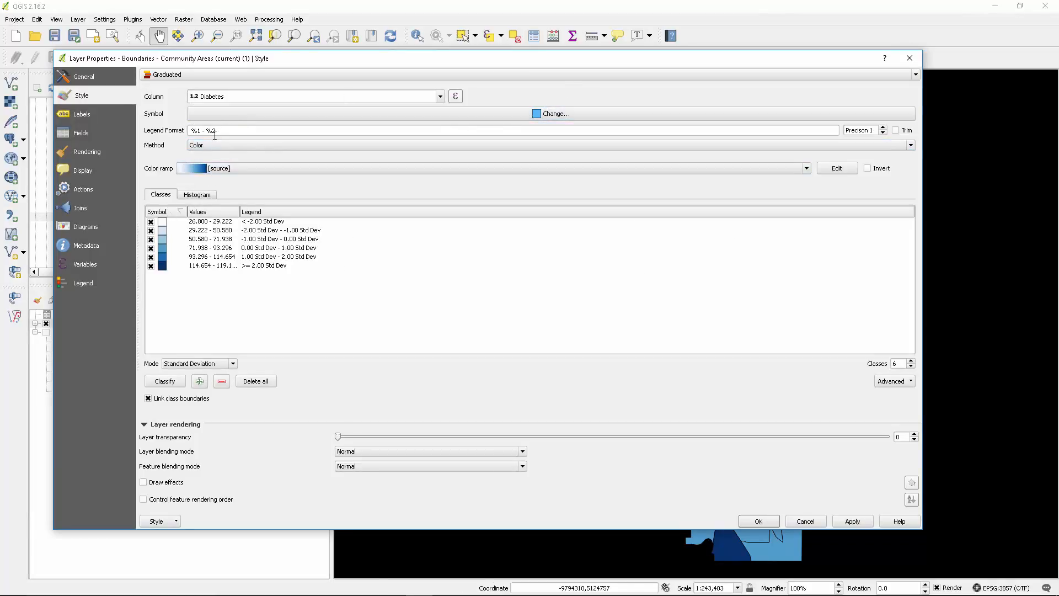
left_click(441, 98)
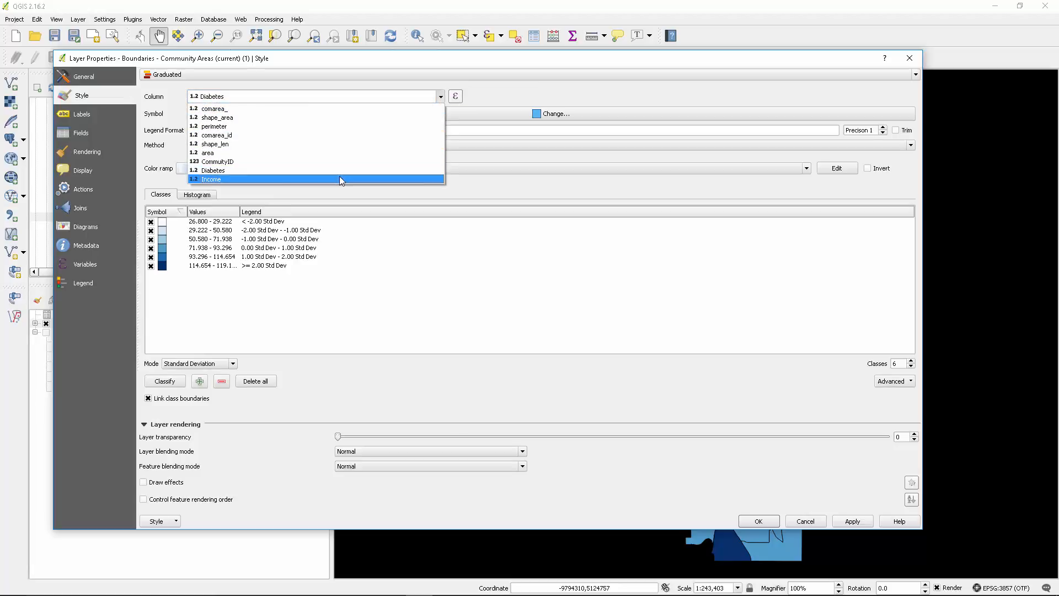
left_click(340, 178)
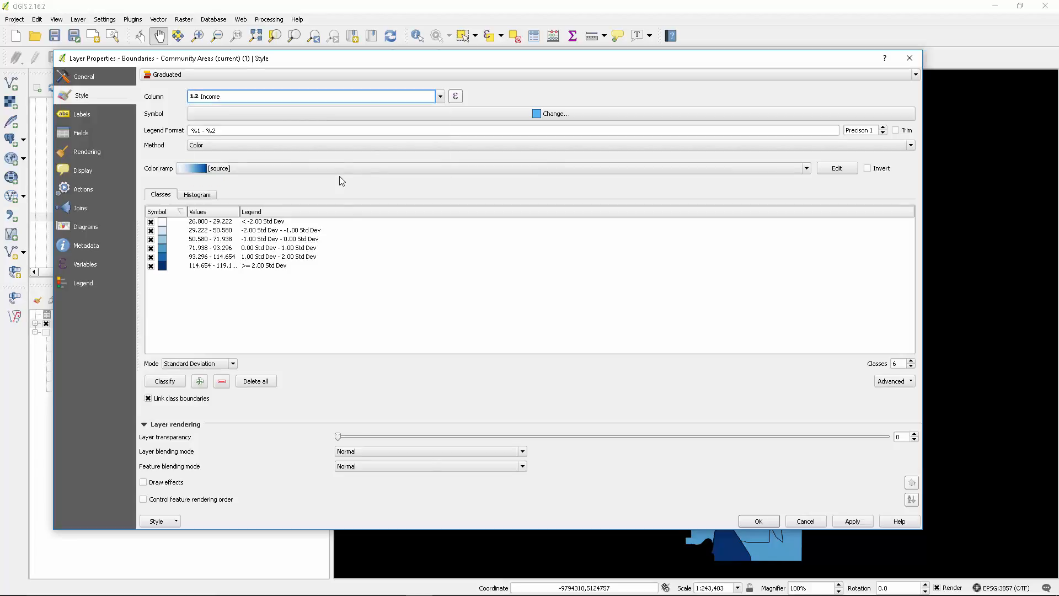
left_click(245, 167)
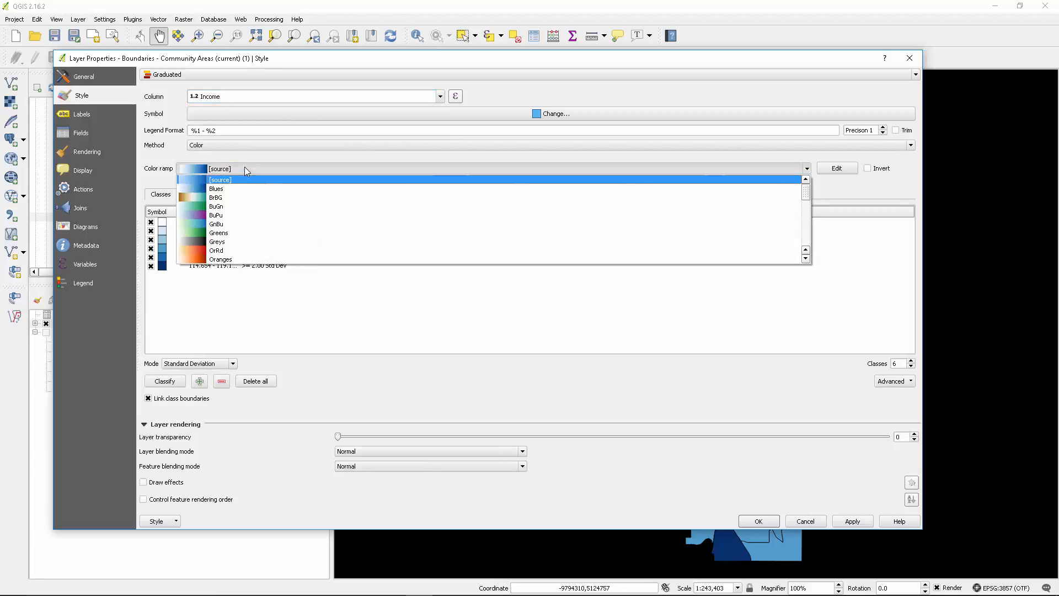
left_click(248, 252)
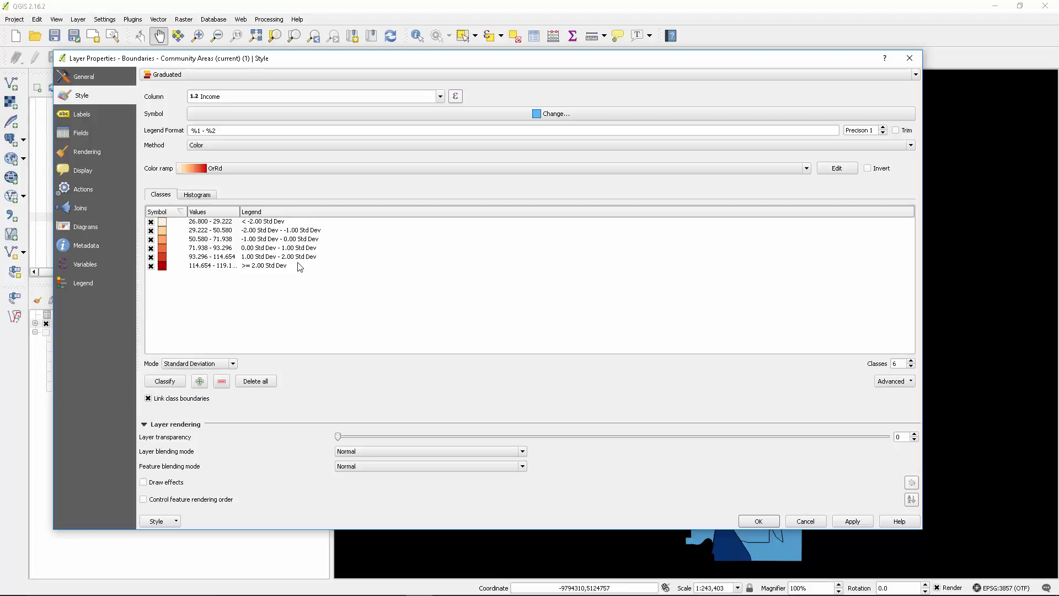
Classify the Income values in Equal Interval mode, load their histogram, and return to the class list
left_click(187, 365)
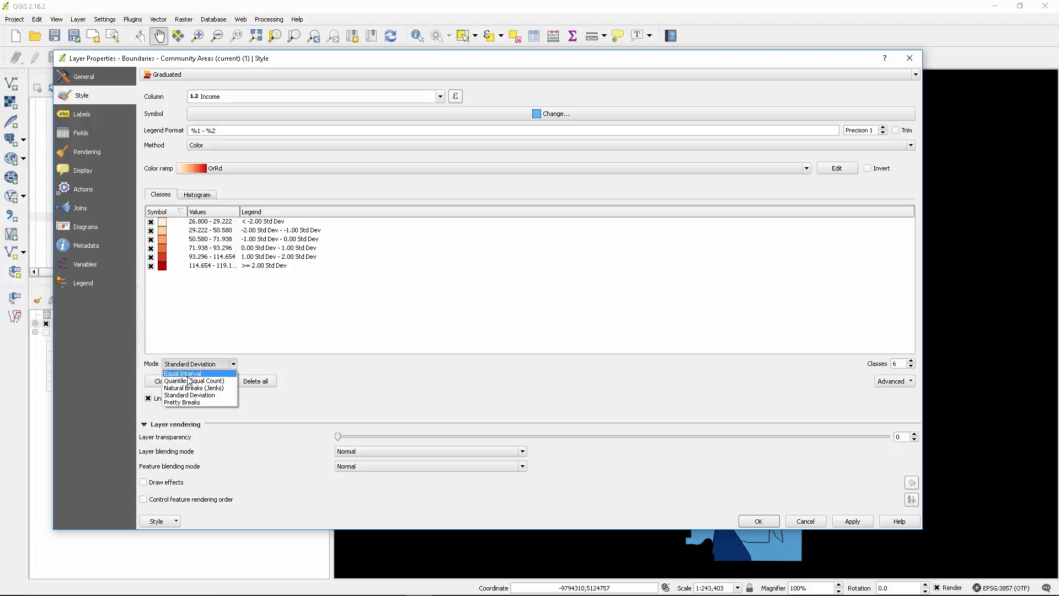
left_click(187, 376)
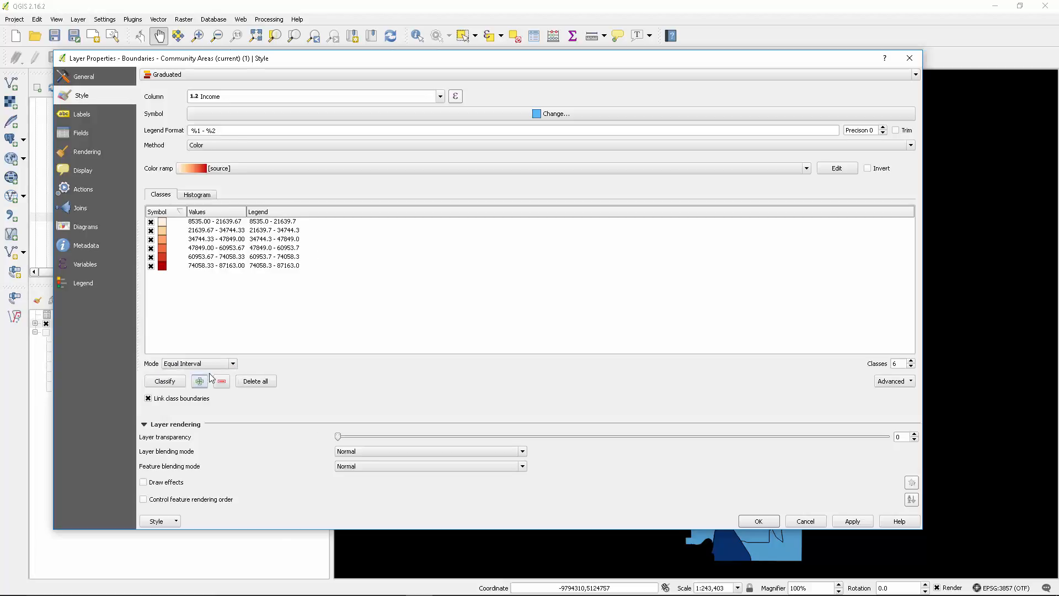
left_click(198, 195)
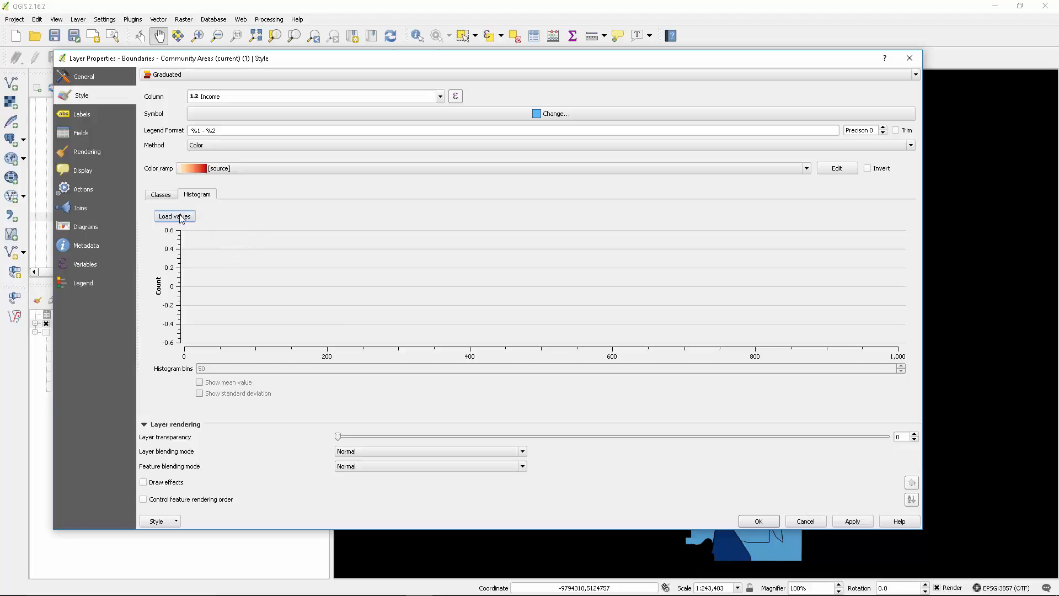
left_click(182, 217)
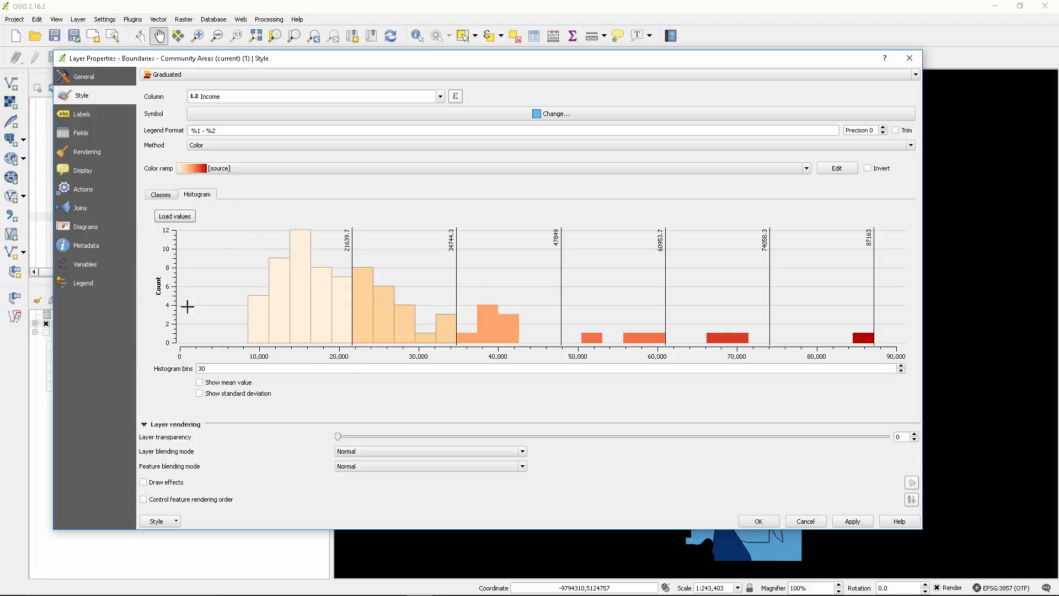
left_click(160, 194)
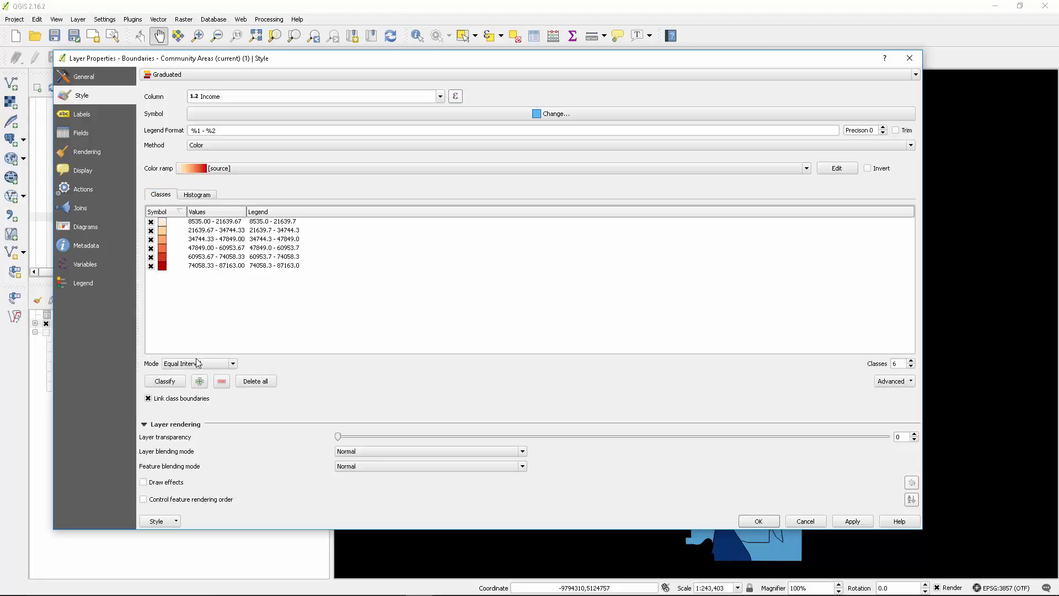
Inspect the Income histogram in a wider window, temporarily showing the mean value and standard deviation
left_click(198, 195)
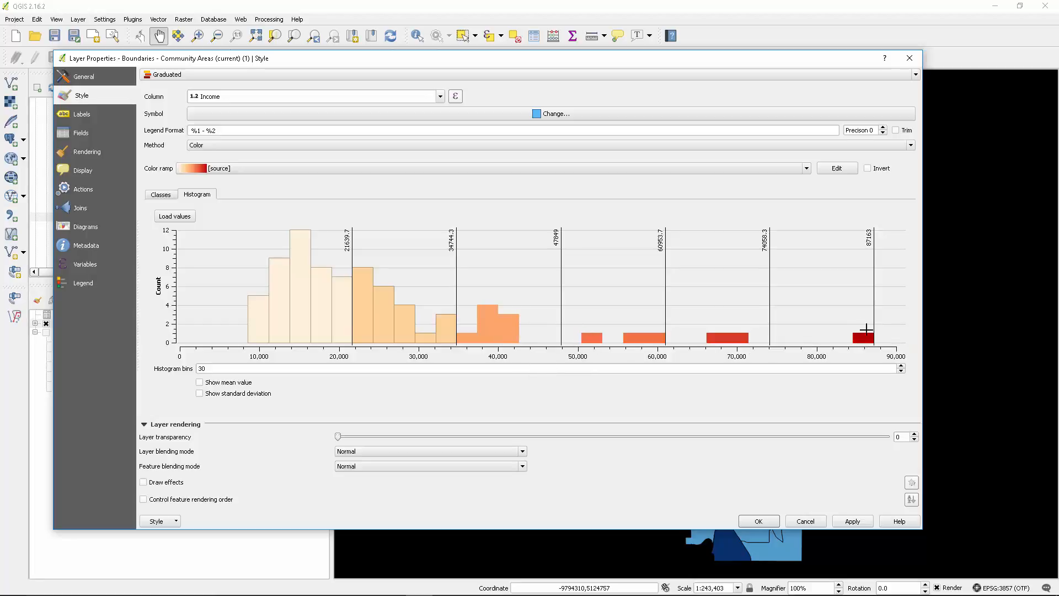
left_click_drag(922, 351, 1017, 348)
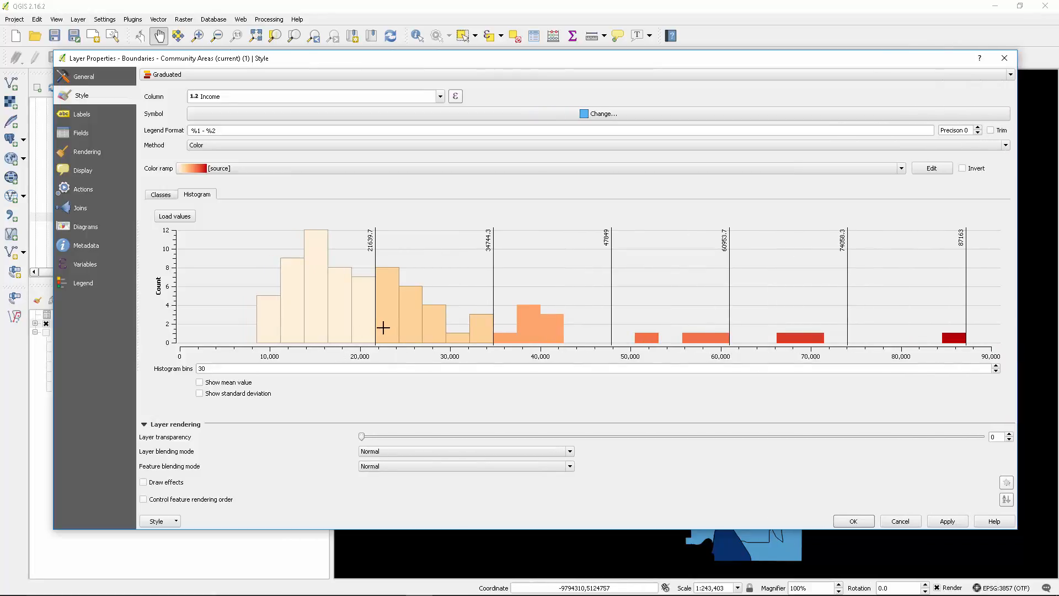
left_click(199, 382)
left_click(199, 393)
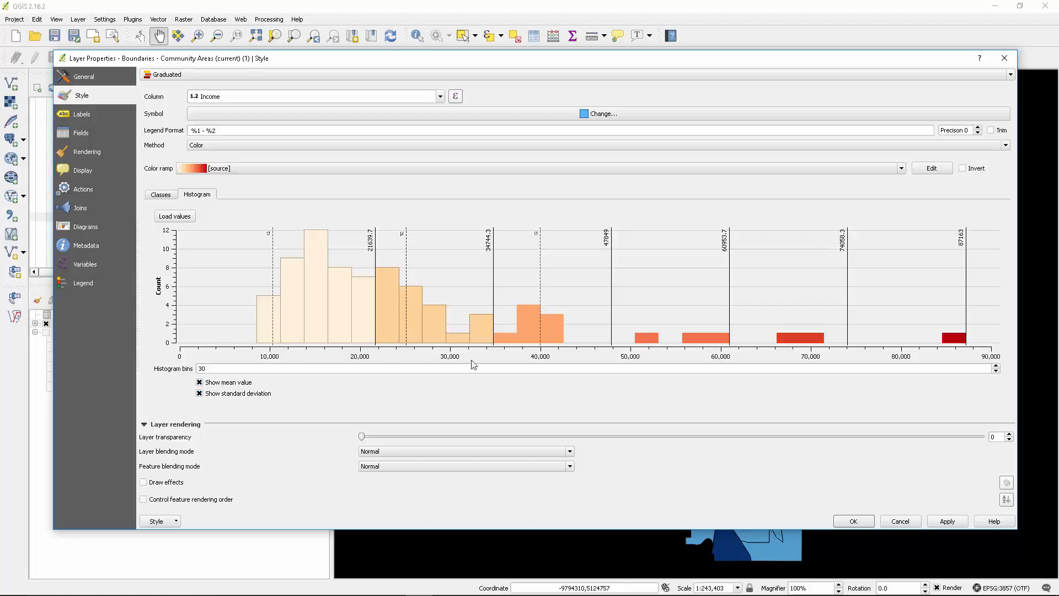
left_click(199, 393)
left_click(199, 382)
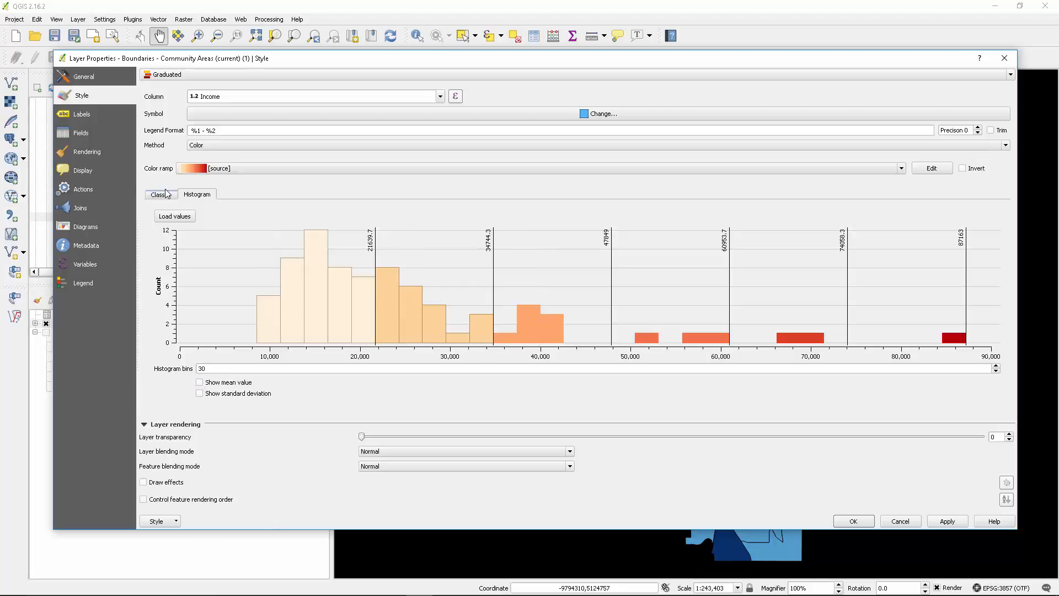
Reclassify the Income values in Standard Deviation mode and reload the histogram to check the breaks
left_click(160, 194)
left_click(187, 364)
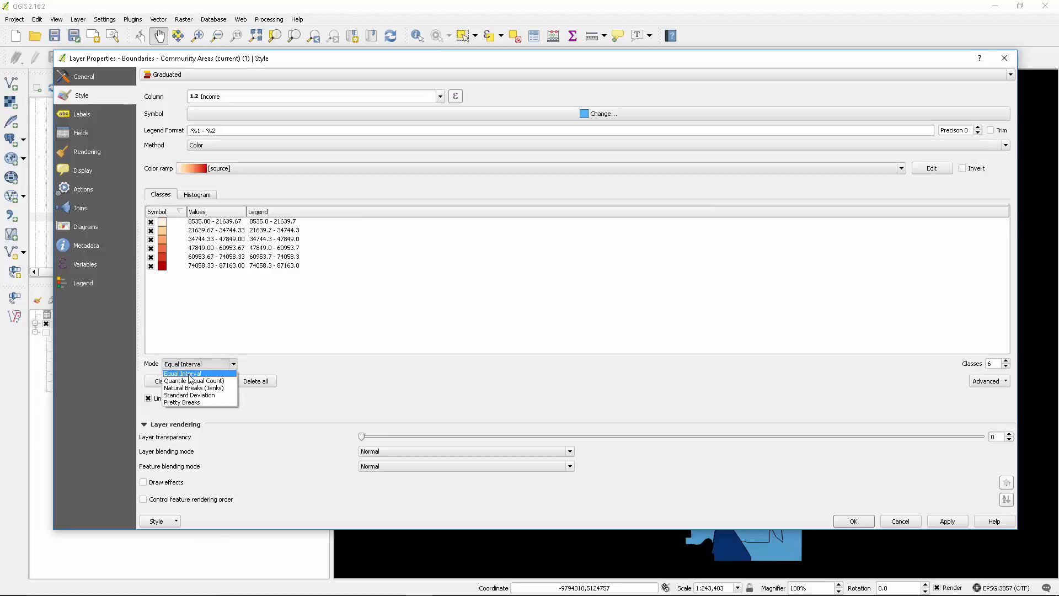
left_click(190, 395)
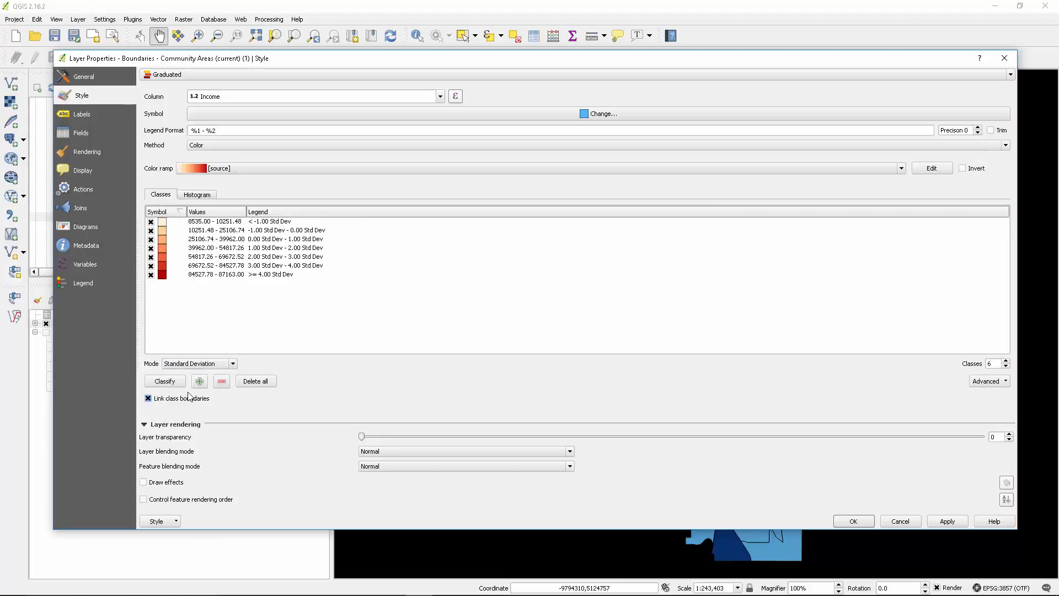
left_click(178, 385)
left_click(197, 194)
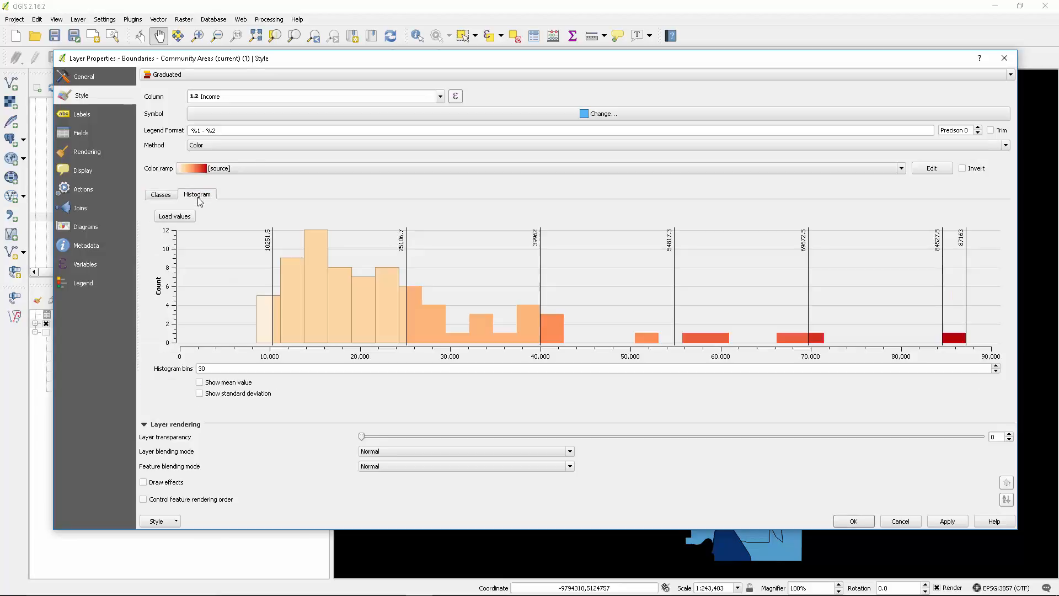
left_click(174, 215)
Apply the Income style to the map, and move and narrow the layer properties window to uncover the map
left_click(486, 74)
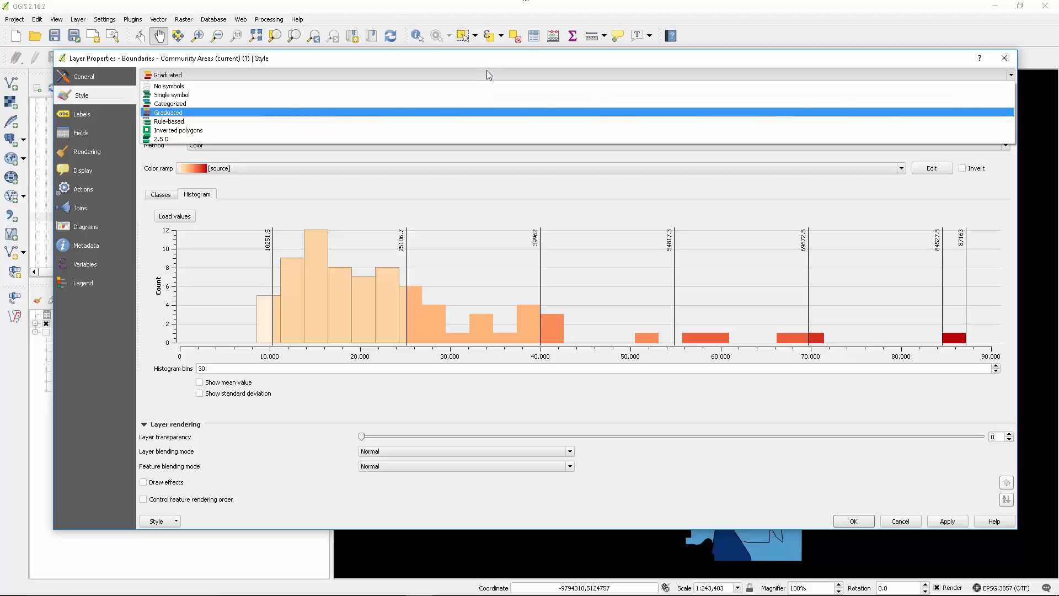
left_click(486, 72)
left_click(938, 526)
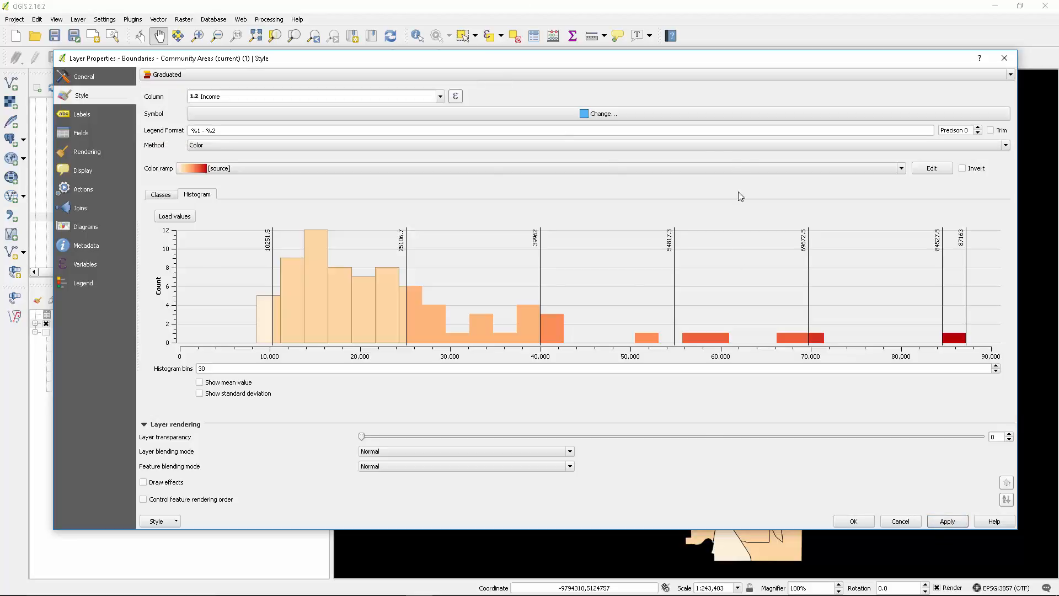
left_click_drag(670, 66, 575, 101)
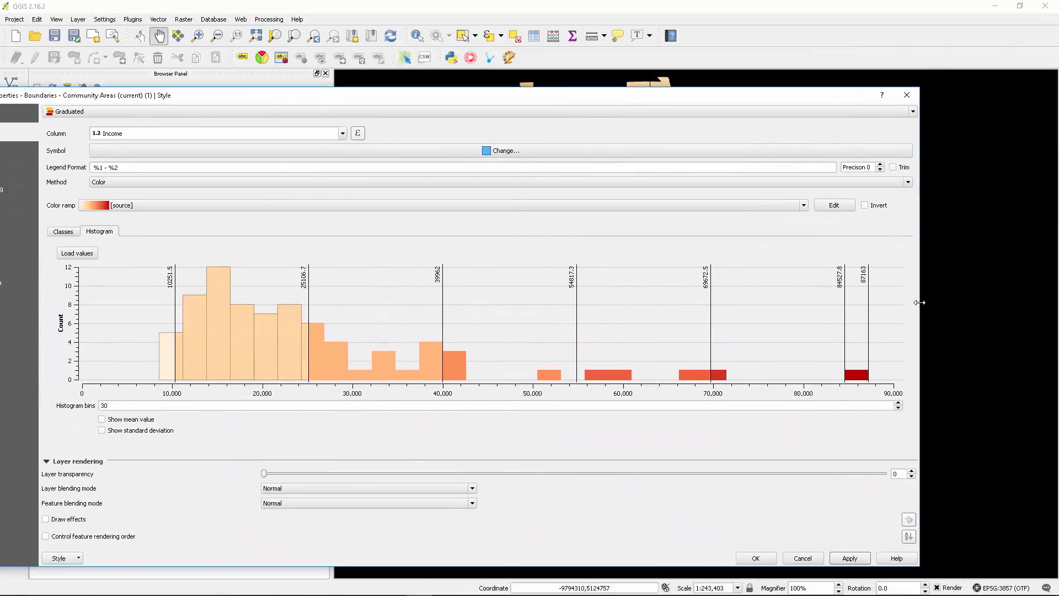
left_click_drag(919, 302, 475, 339)
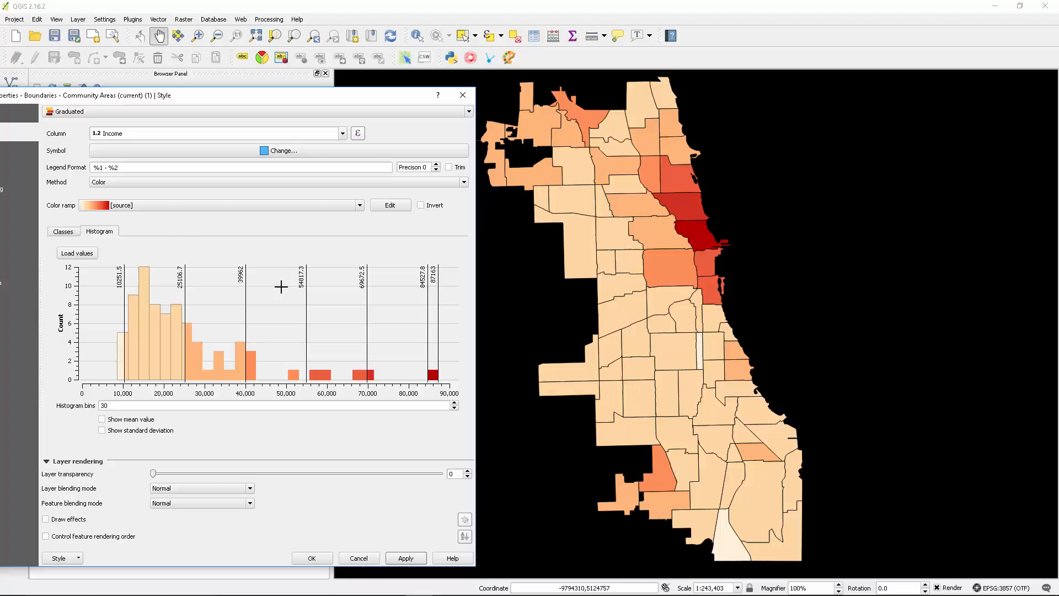
Reclassify the Income values in Natural Breaks (Jenks) mode, check the histogram, and apply the style to the map
left_click(63, 231)
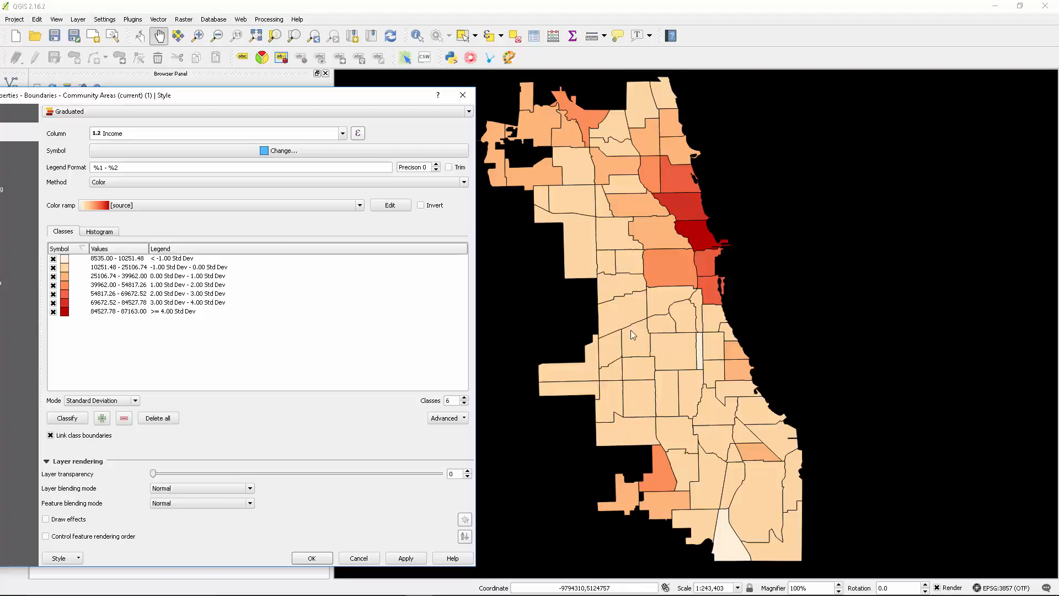
left_click(100, 401)
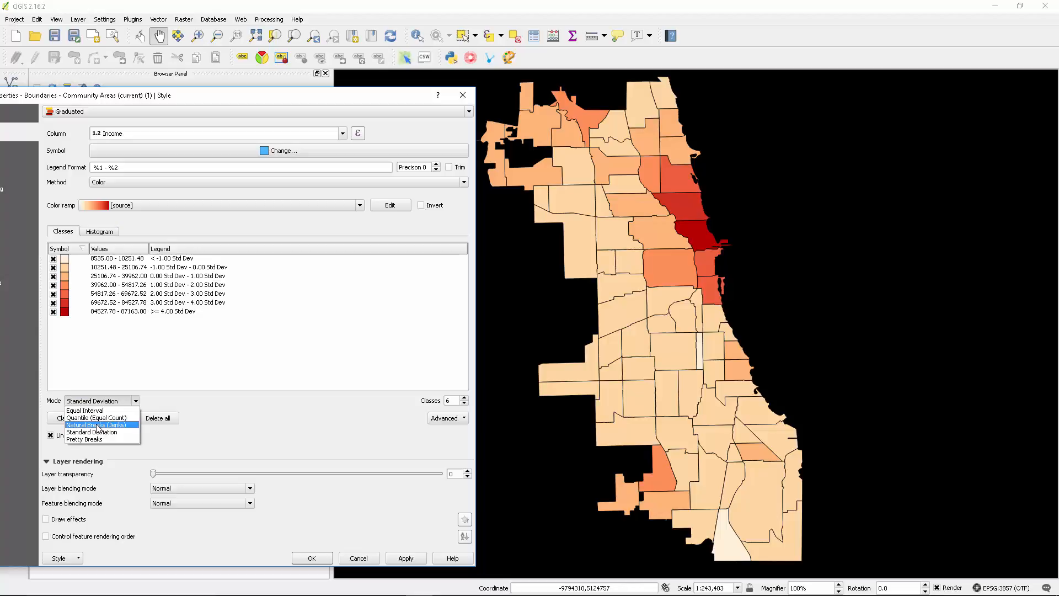
left_click(97, 426)
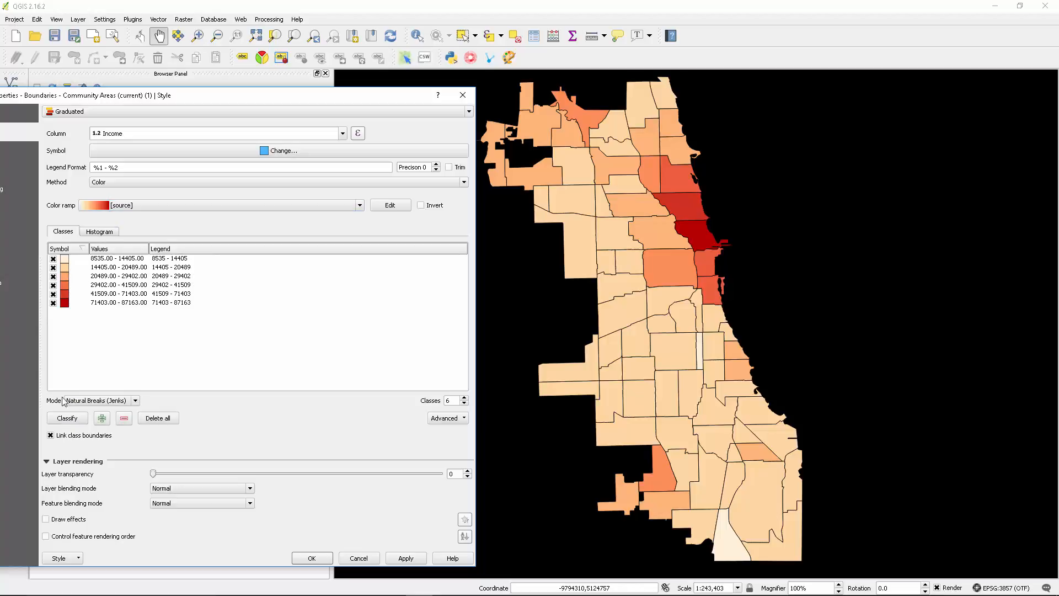
left_click(100, 236)
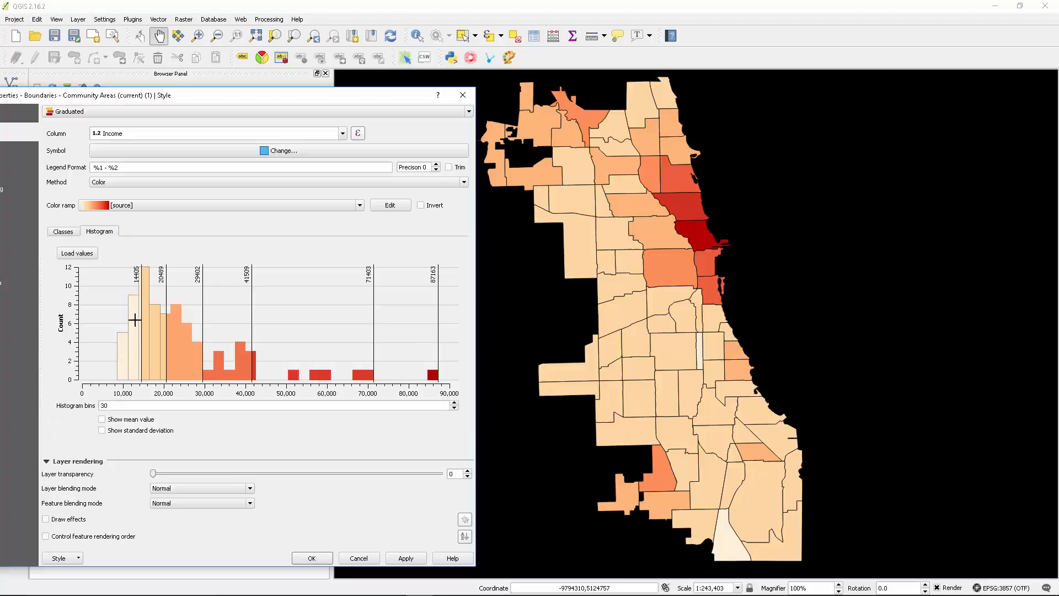
left_click(409, 558)
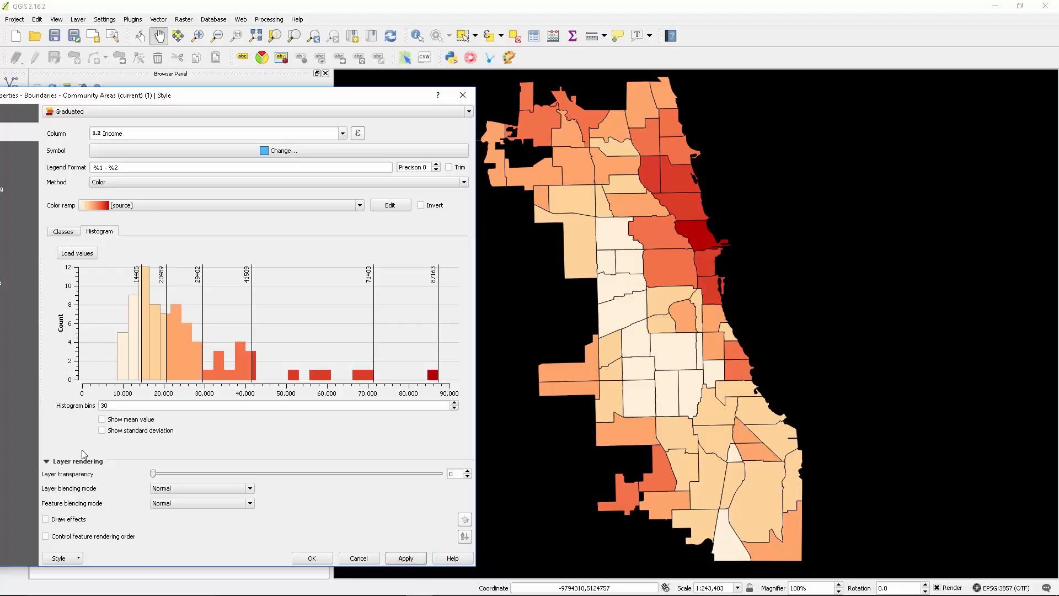
Switch the Income classification mode to Equal Interval and apply the style to the map
left_click(68, 231)
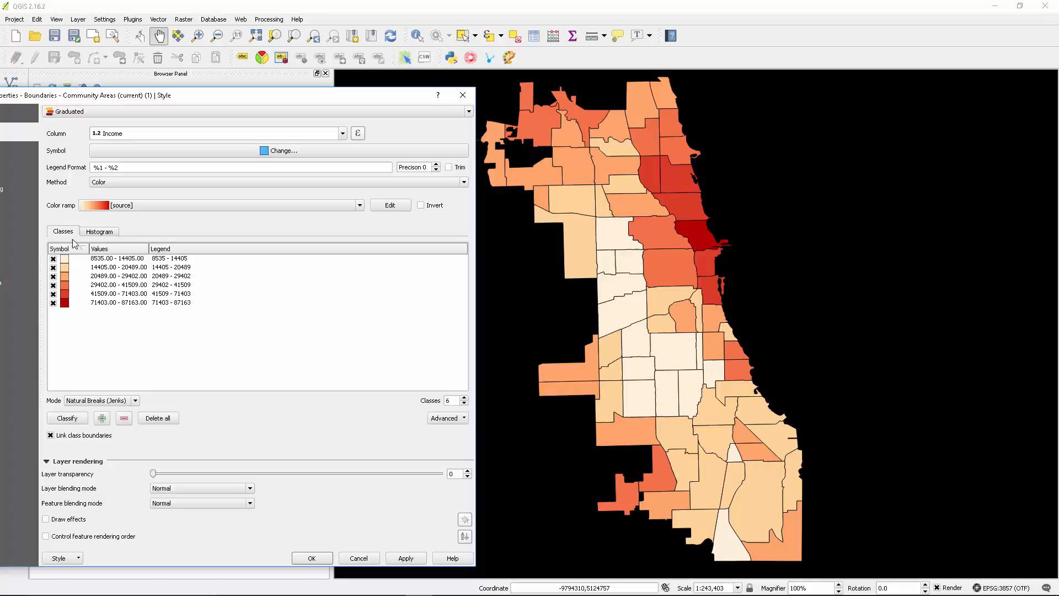
left_click(84, 402)
left_click(91, 411)
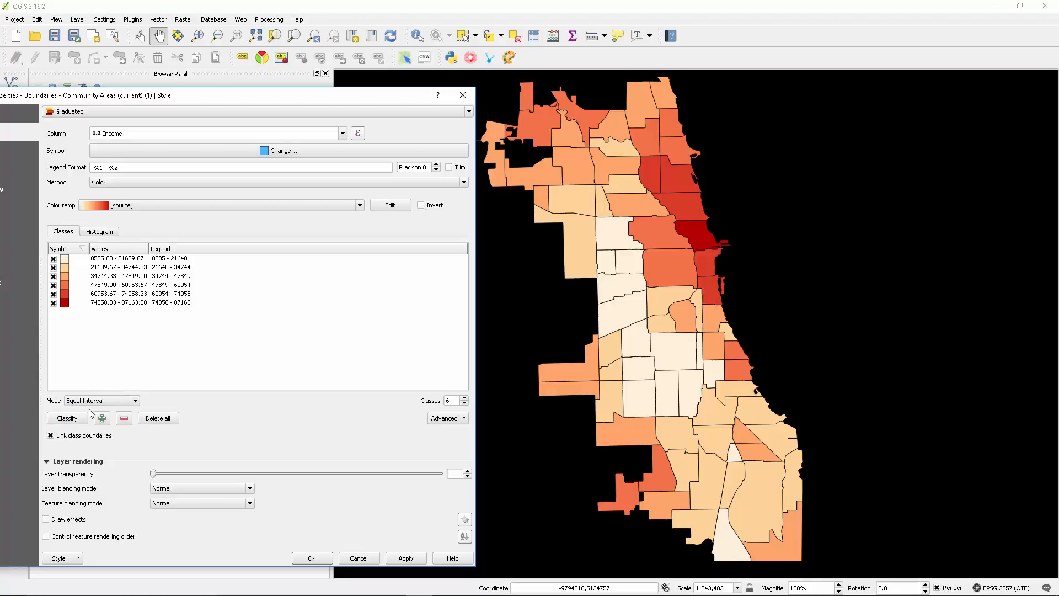
left_click(405, 558)
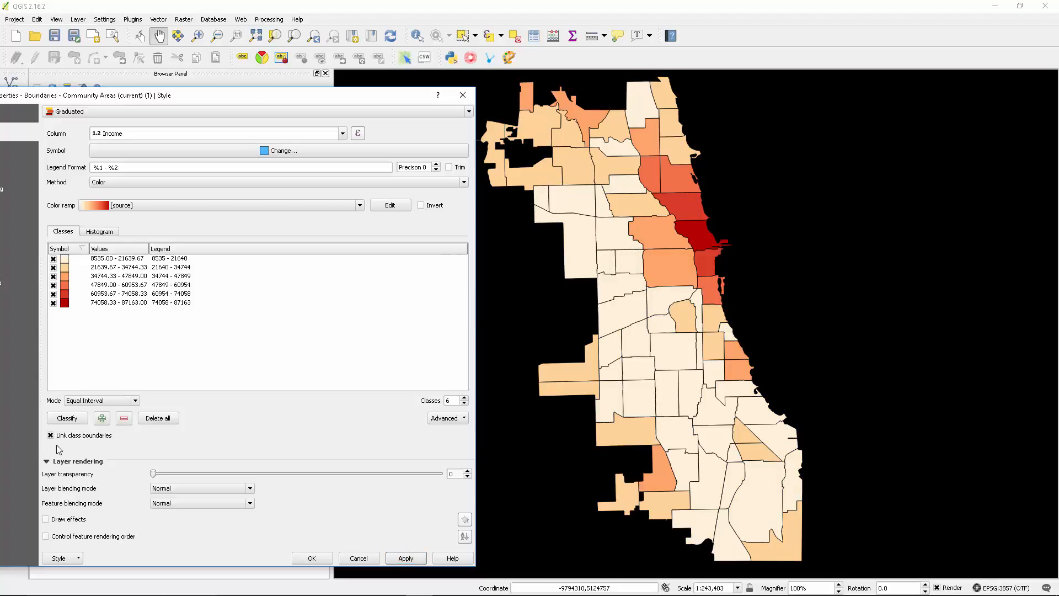
Try the Pretty Breaks mode for the Income classes, and apply the Standard Deviation mode to the map
left_click(101, 402)
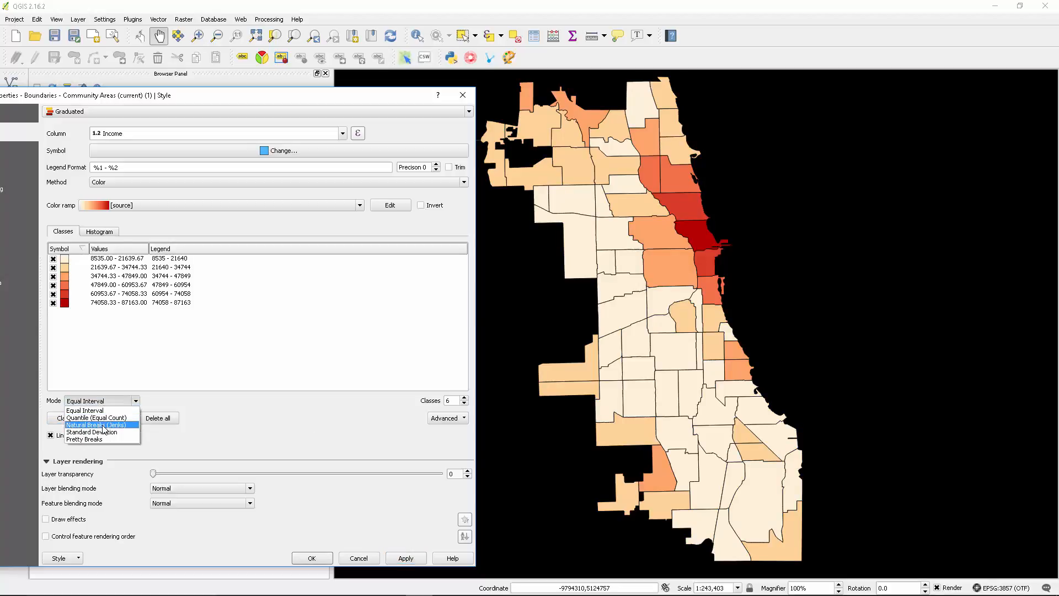
left_click(105, 439)
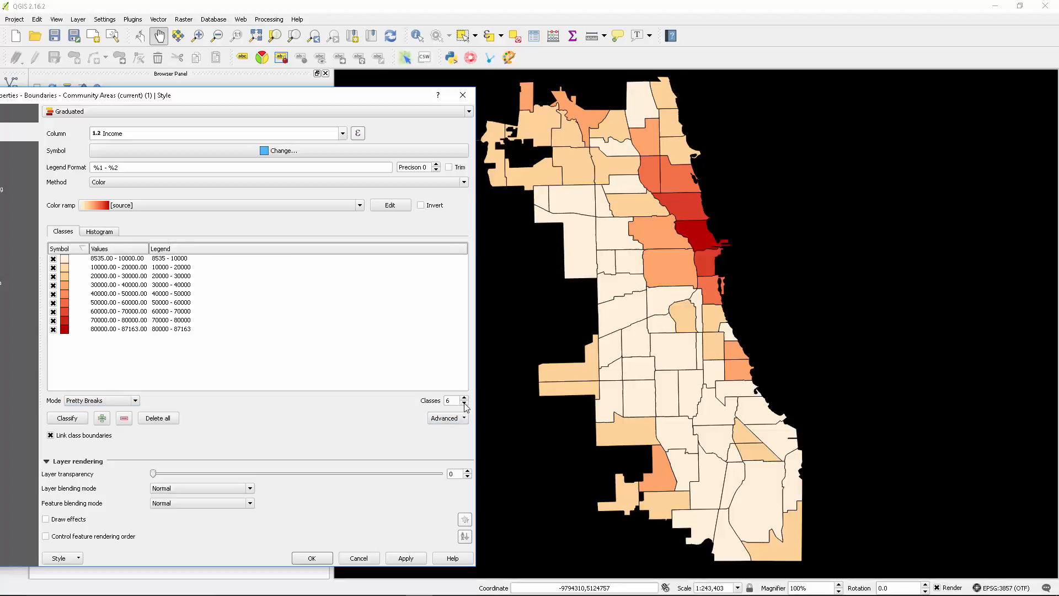
left_click(101, 401)
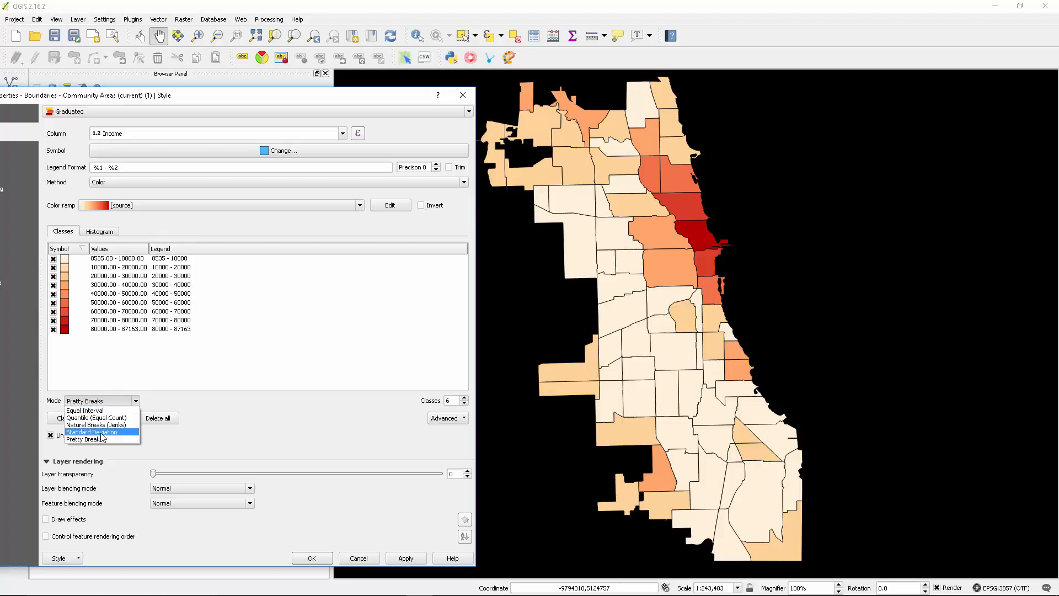
left_click(94, 431)
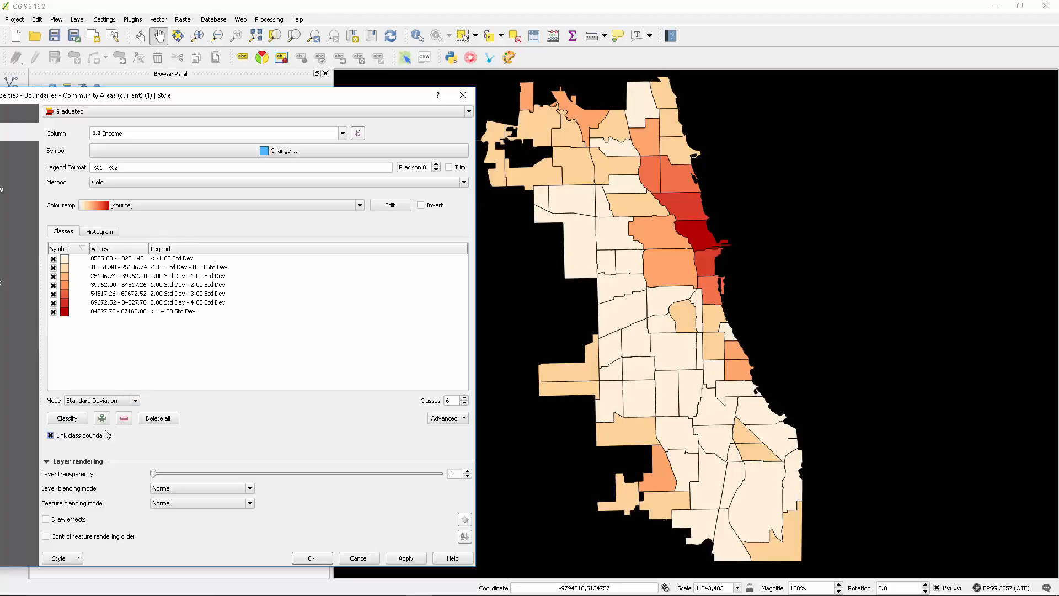
left_click(405, 558)
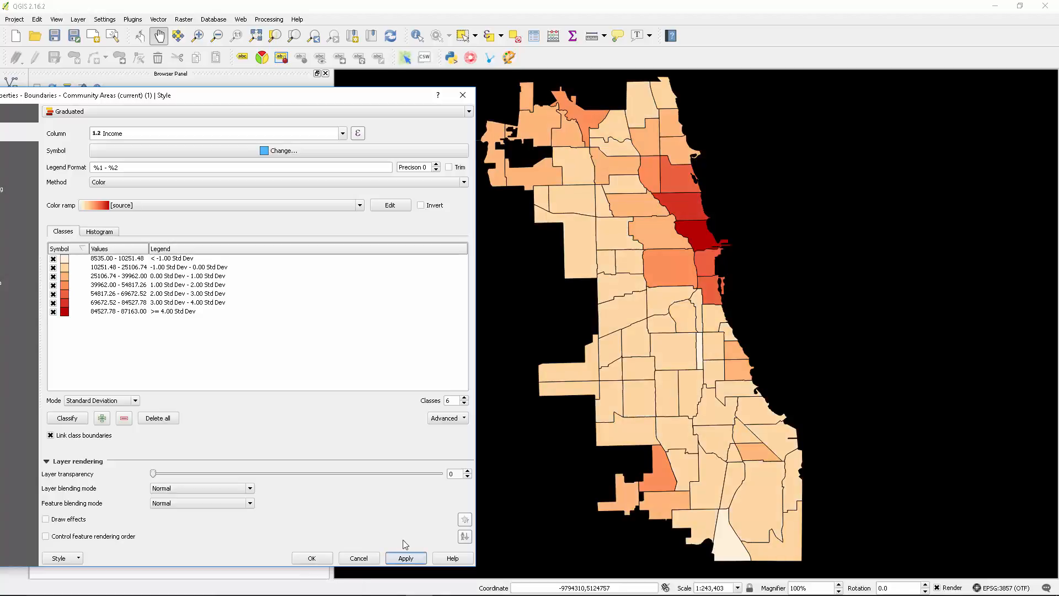
Reclassify the Income values in Quantile (Equal Count) mode and apply the style to the map
left_click(93, 401)
left_click(99, 417)
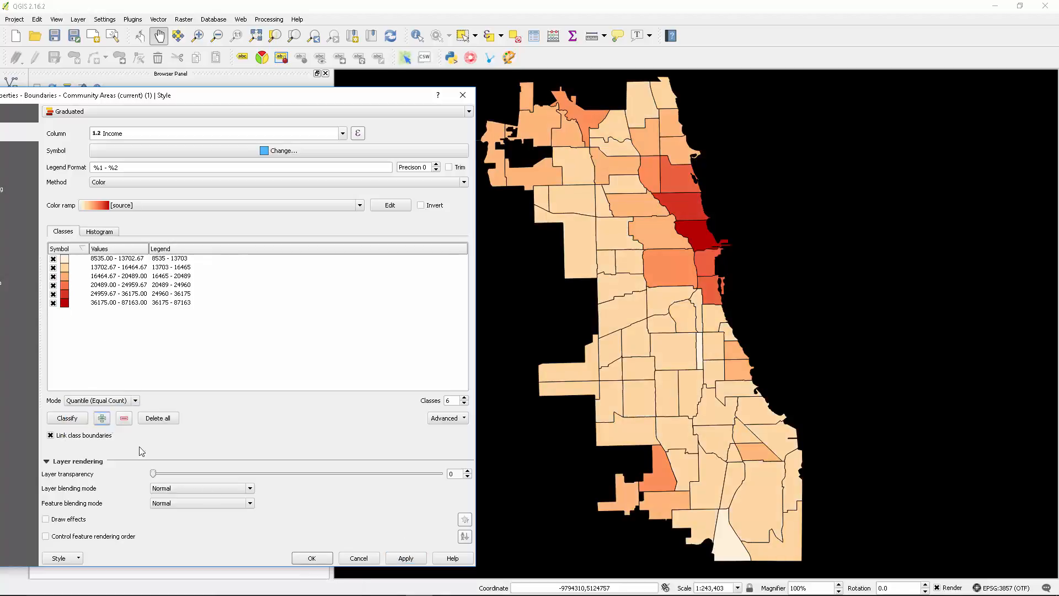
left_click(398, 557)
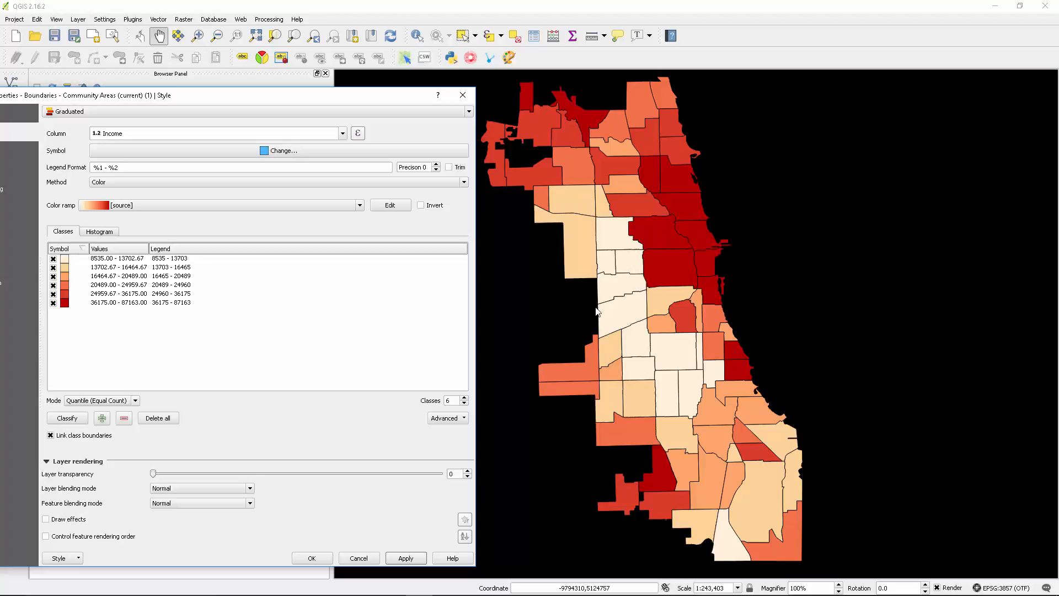
Invert the Income color ramp, reclassify the values, and apply the style to the map
left_click(420, 205)
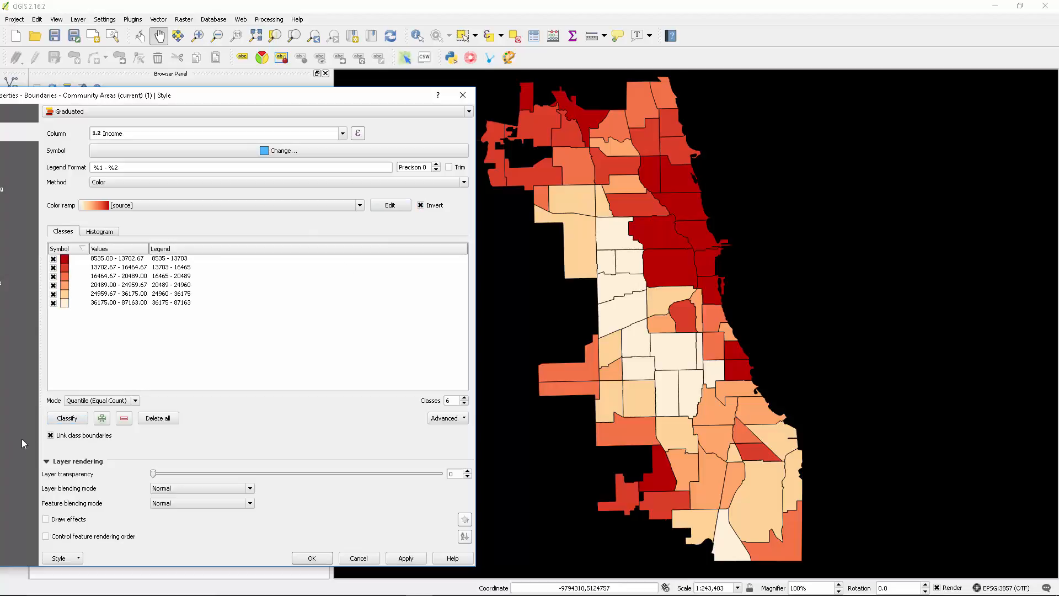
left_click(64, 418)
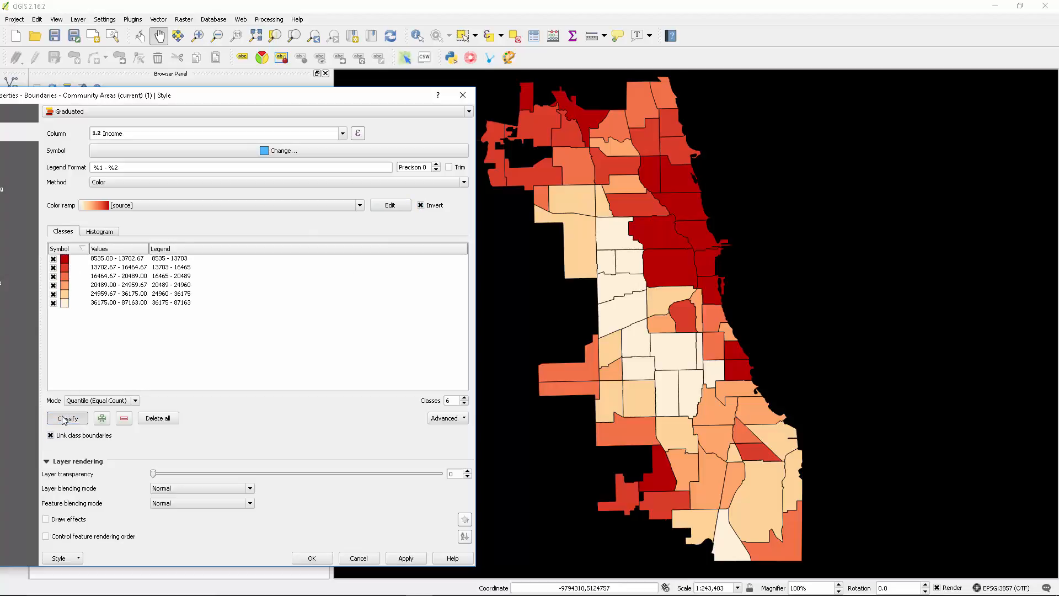
left_click(406, 558)
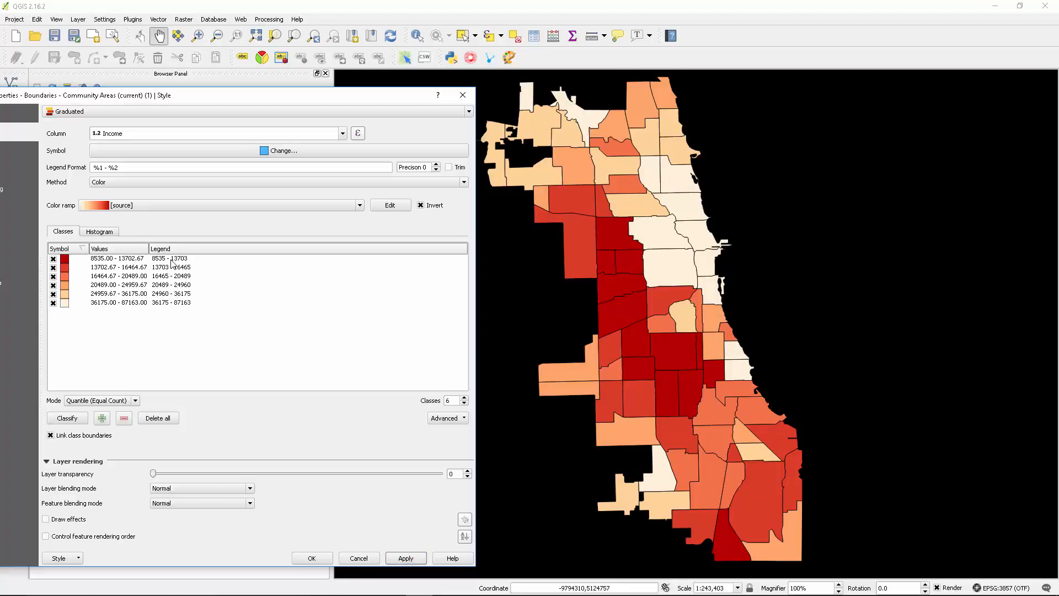
Apply the inverted Income style to the map in Natural Breaks (Jenks) and Equal Interval modes to compare them
left_click(110, 401)
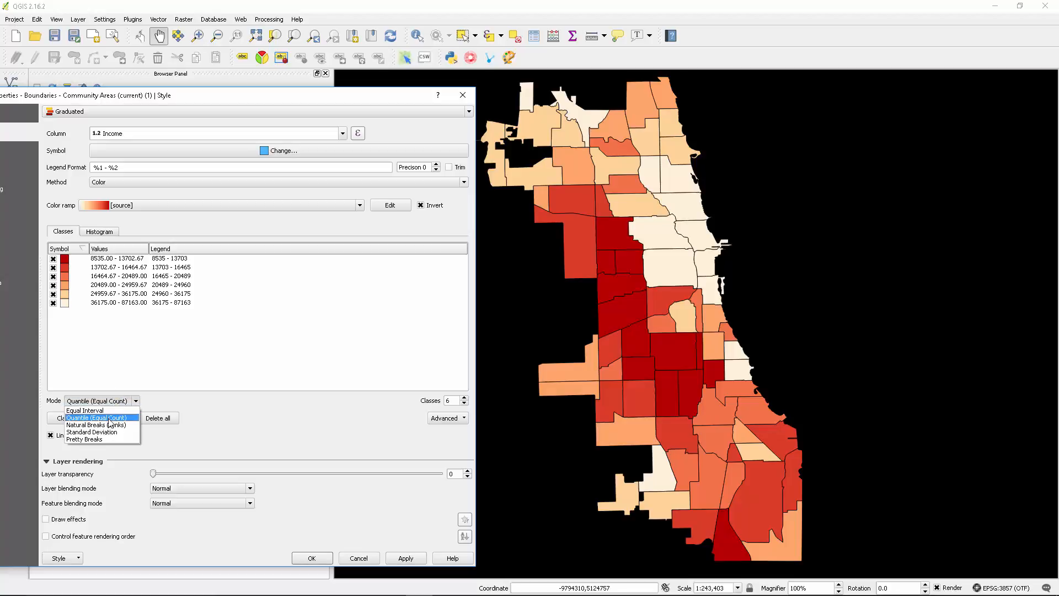
left_click(109, 426)
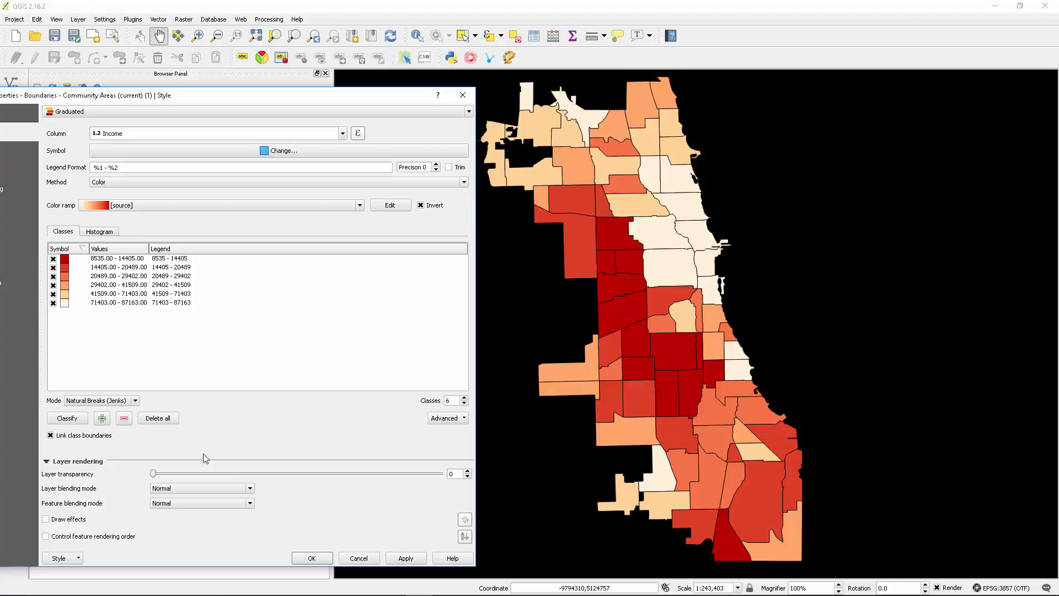
left_click(406, 558)
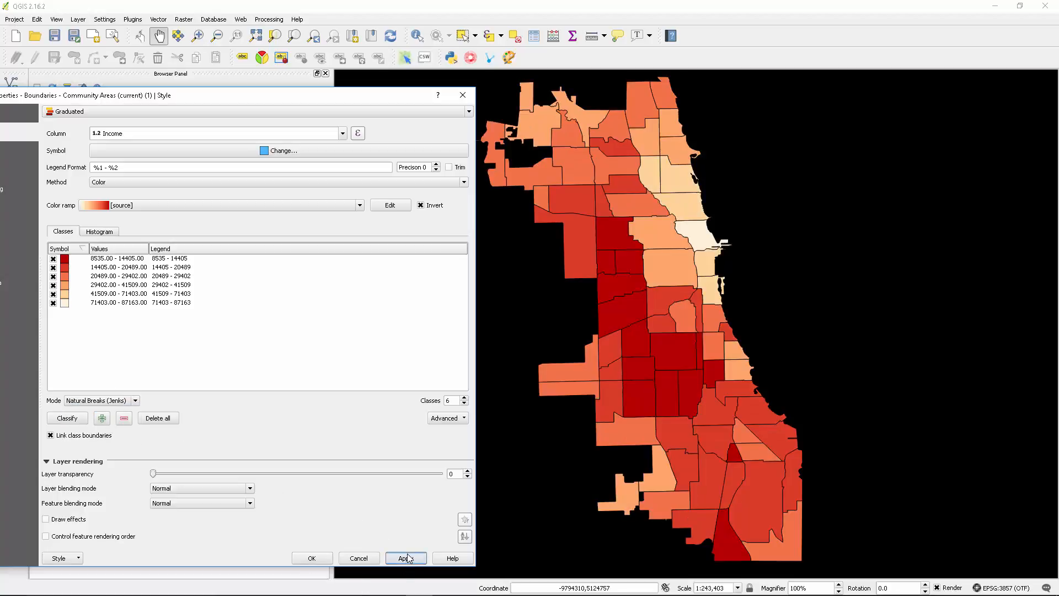
left_click(101, 400)
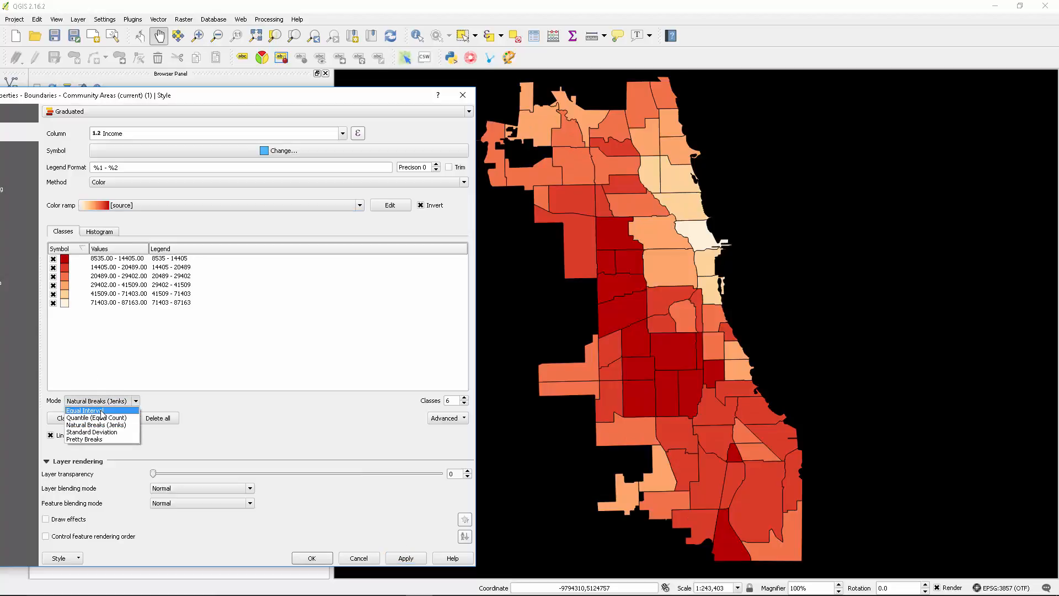
left_click(101, 411)
left_click(406, 559)
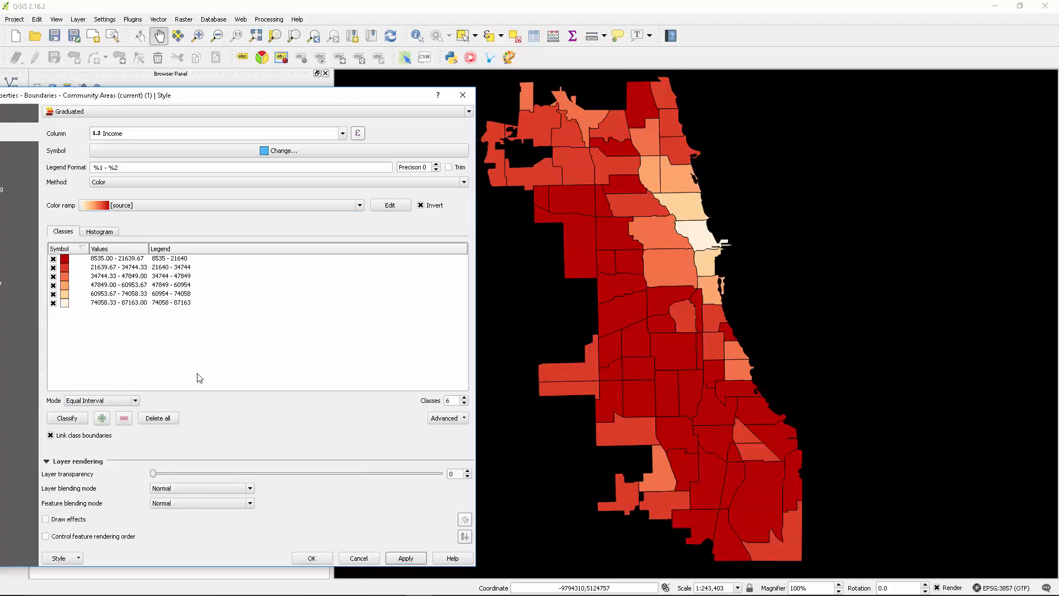
Return the Income classification to Natural Breaks (Jenks), apply it to the map, and accept the layer properties
left_click(101, 400)
left_click(105, 425)
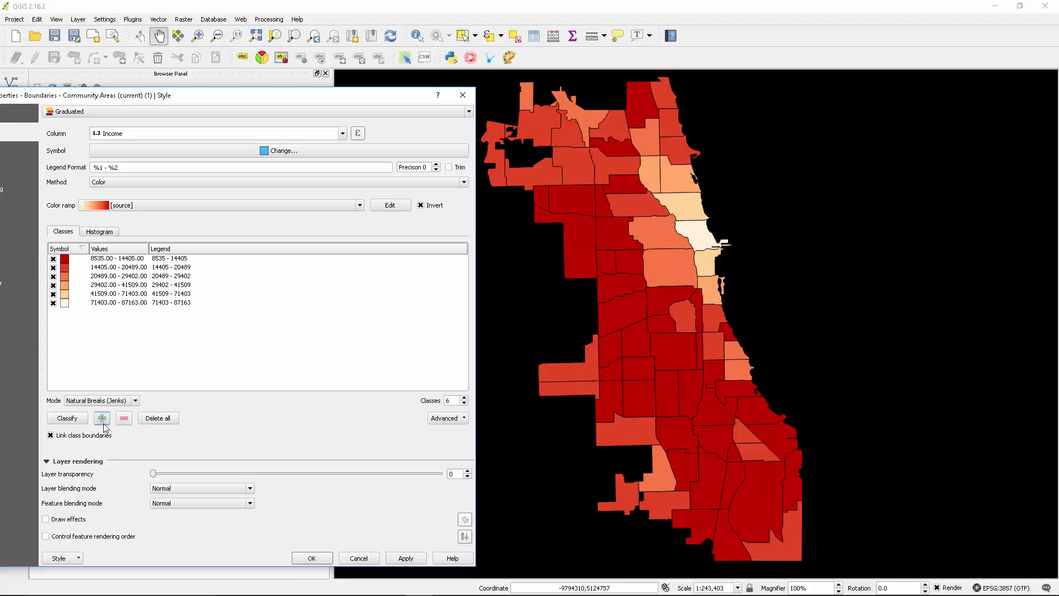
left_click(408, 558)
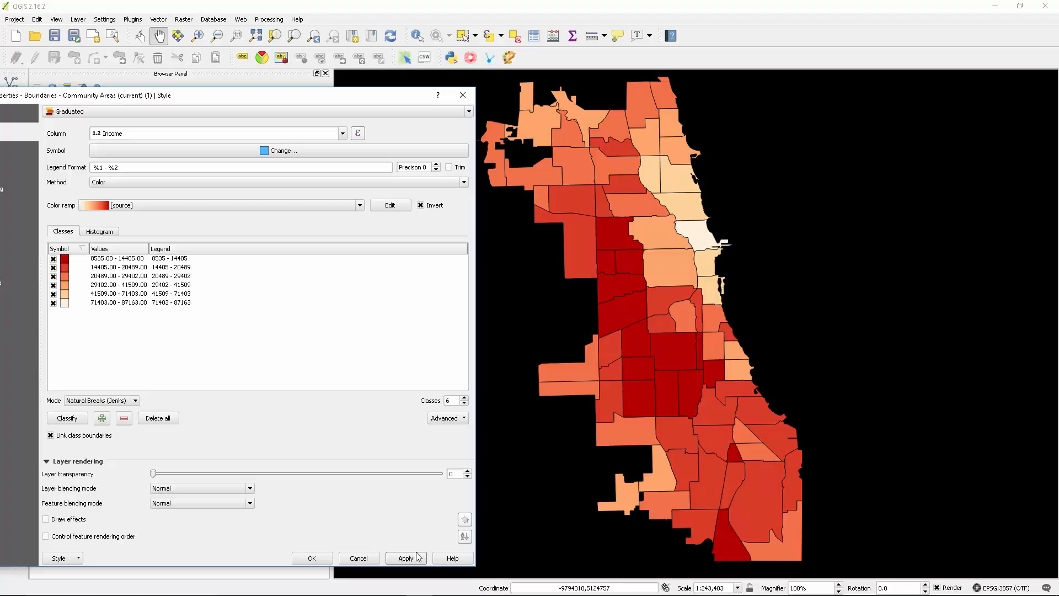
left_click(312, 558)
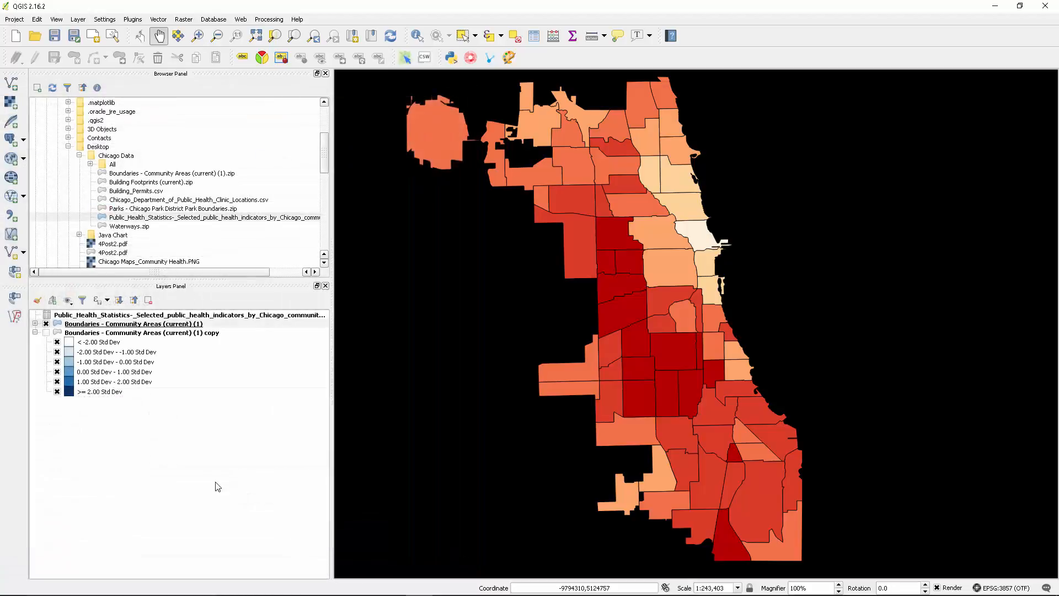
Show the Community Areas copy layer and set the Income layer's blending mode to Lighten, accepting the layer properties
left_click(45, 332)
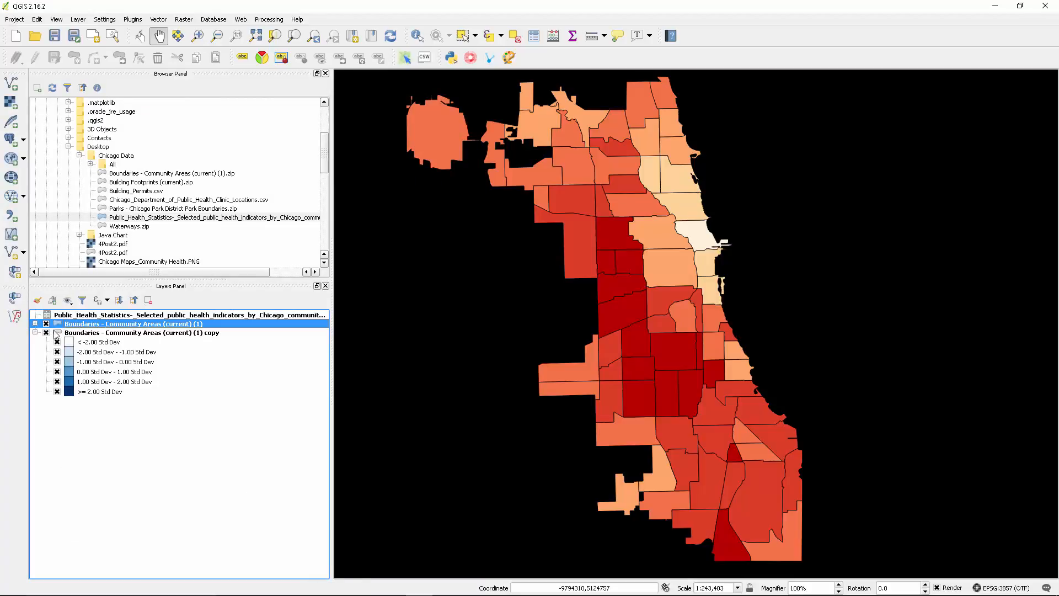
double_click(83, 326)
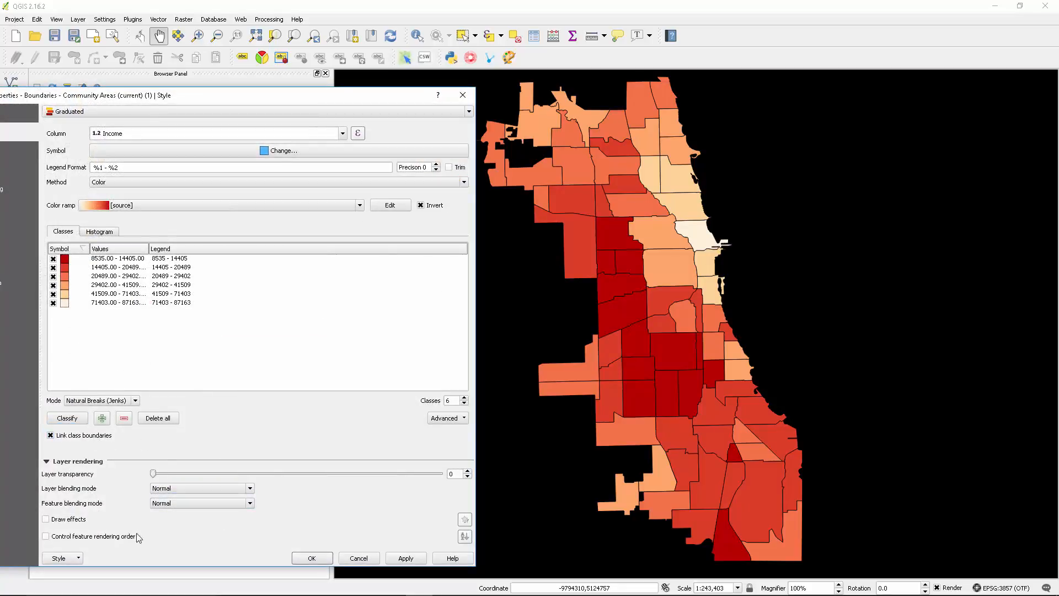
left_click(234, 493)
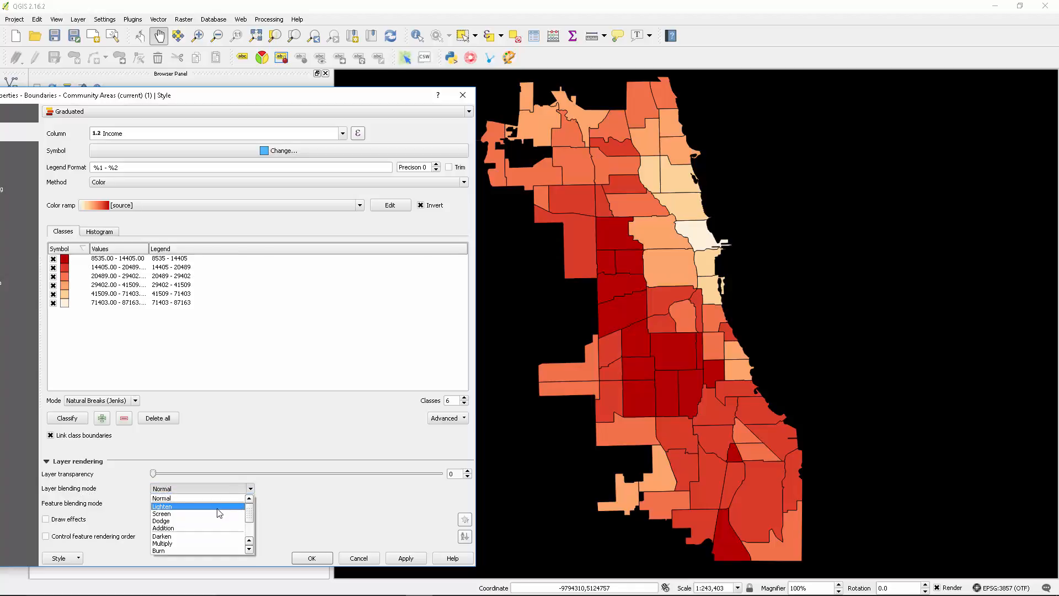
left_click(236, 507)
left_click(404, 558)
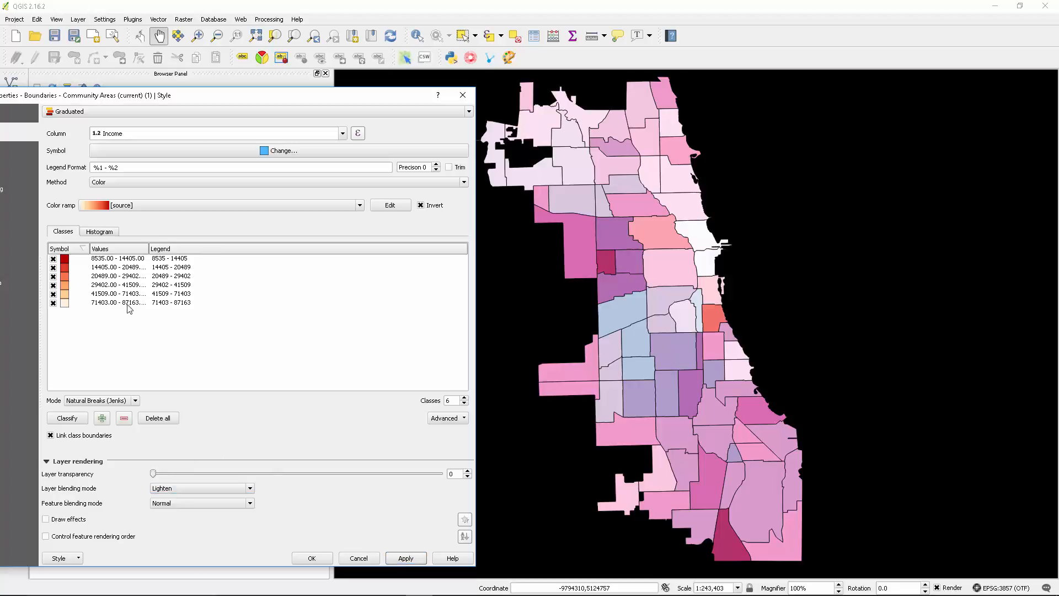
left_click_drag(210, 101, 296, 76)
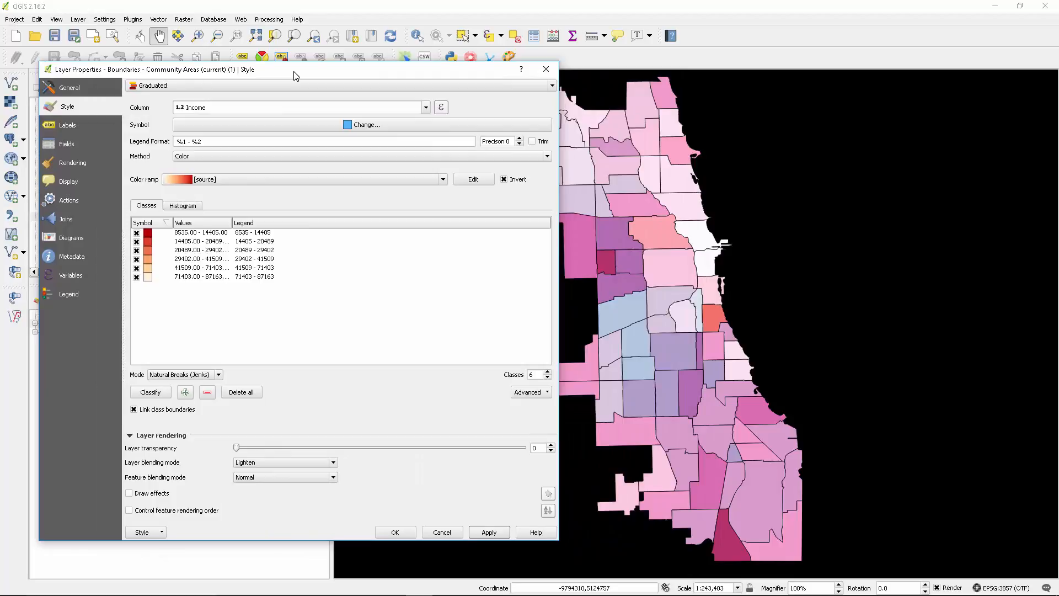
left_click(210, 375)
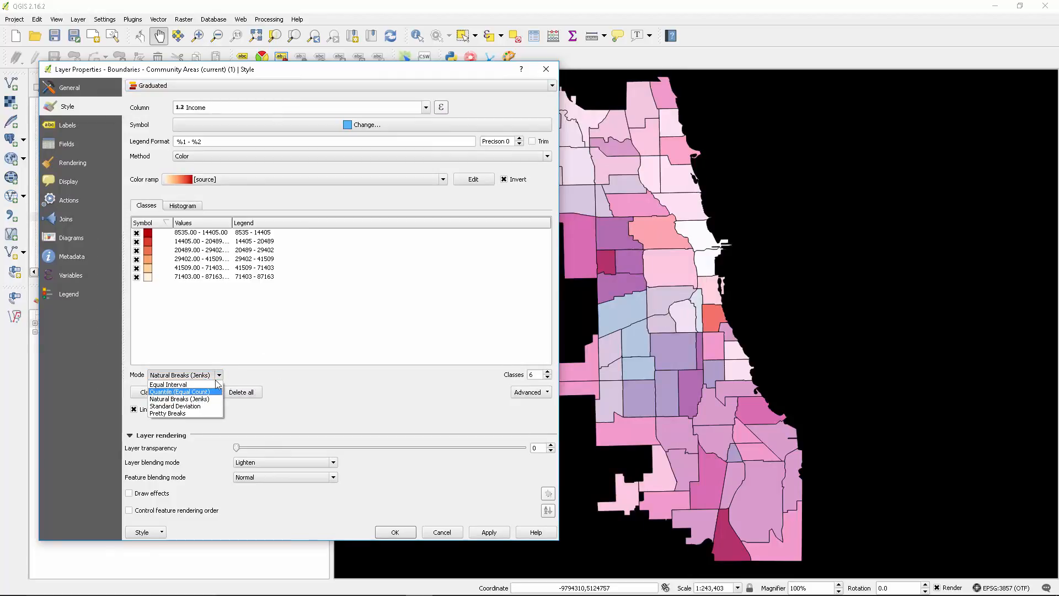
left_click(348, 374)
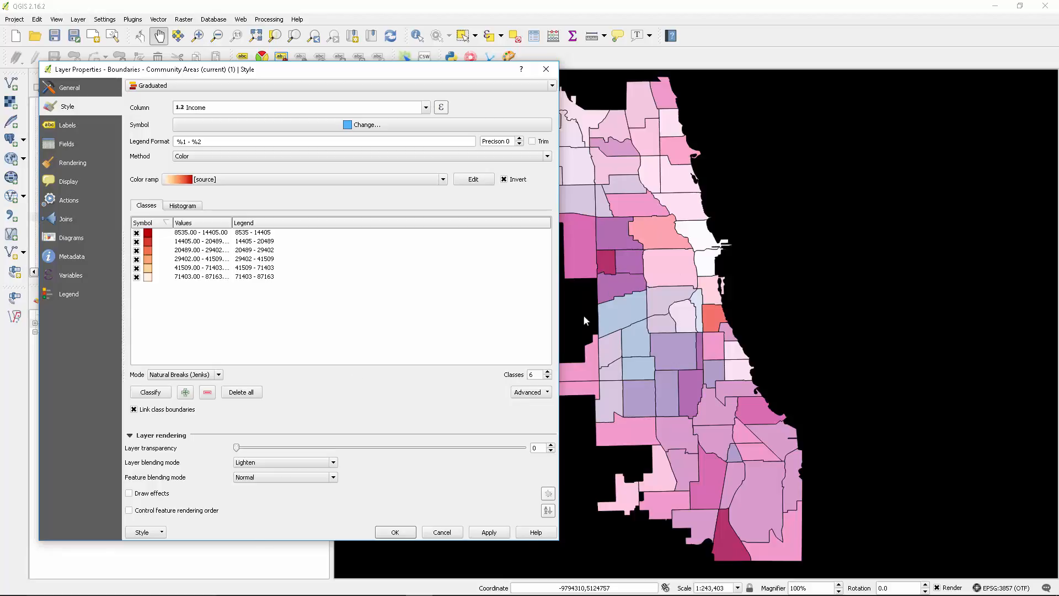
left_click(402, 532)
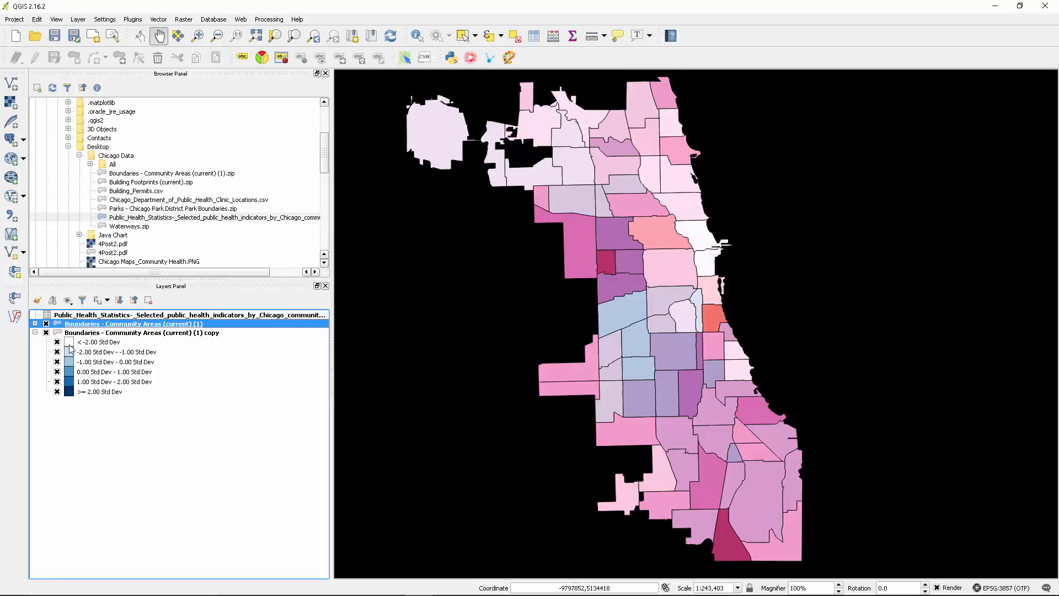
Toggle the Income layer's visibility repeatedly to compare the blended map with the blue copy layer beneath it
left_click(46, 323)
left_click(46, 323)
left_click(47, 324)
left_click(47, 324)
left_click(46, 324)
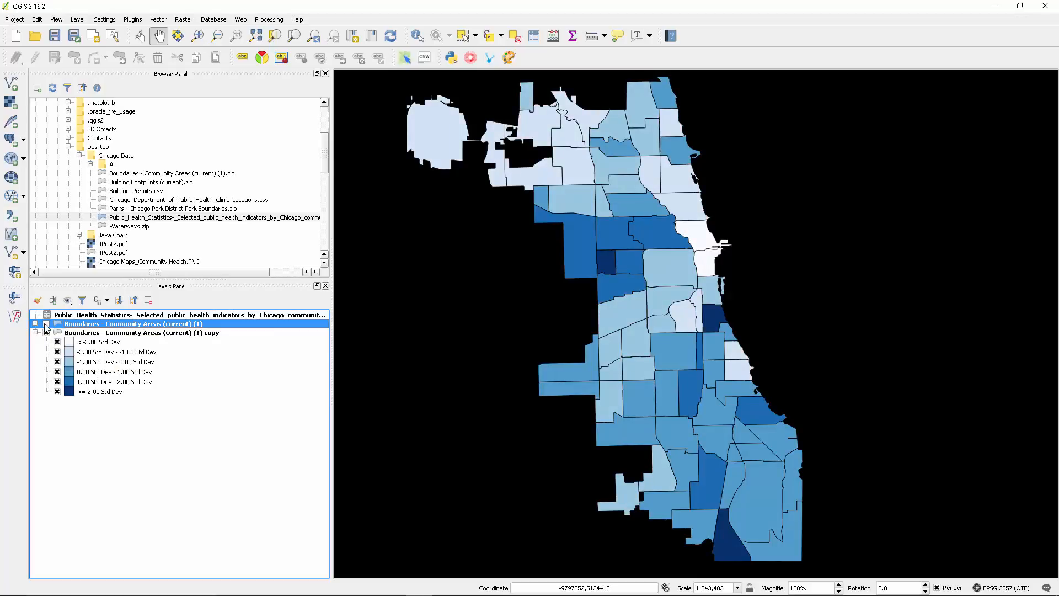
left_click(46, 324)
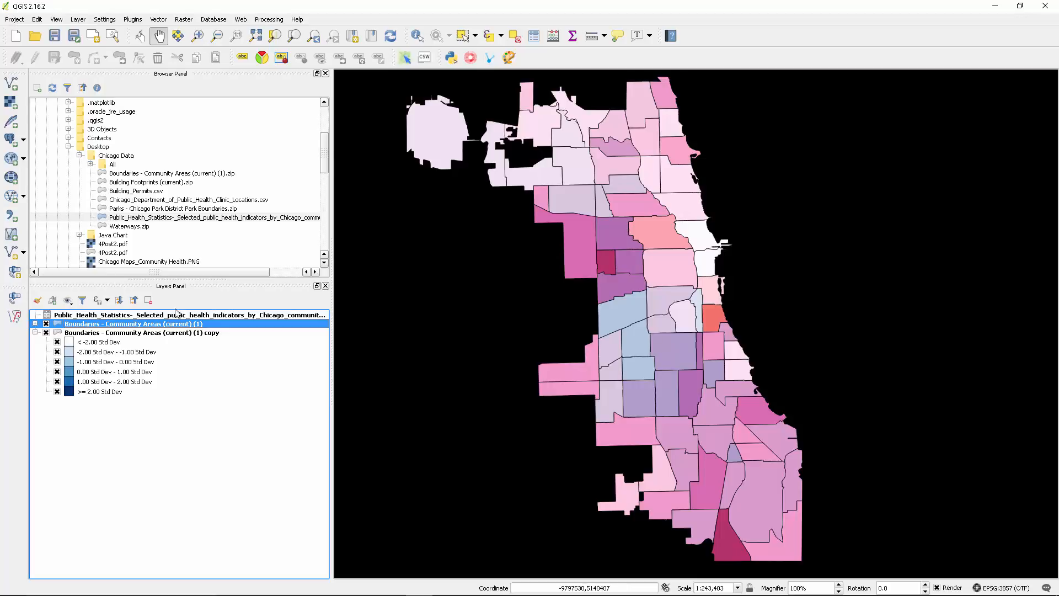
left_click(47, 323)
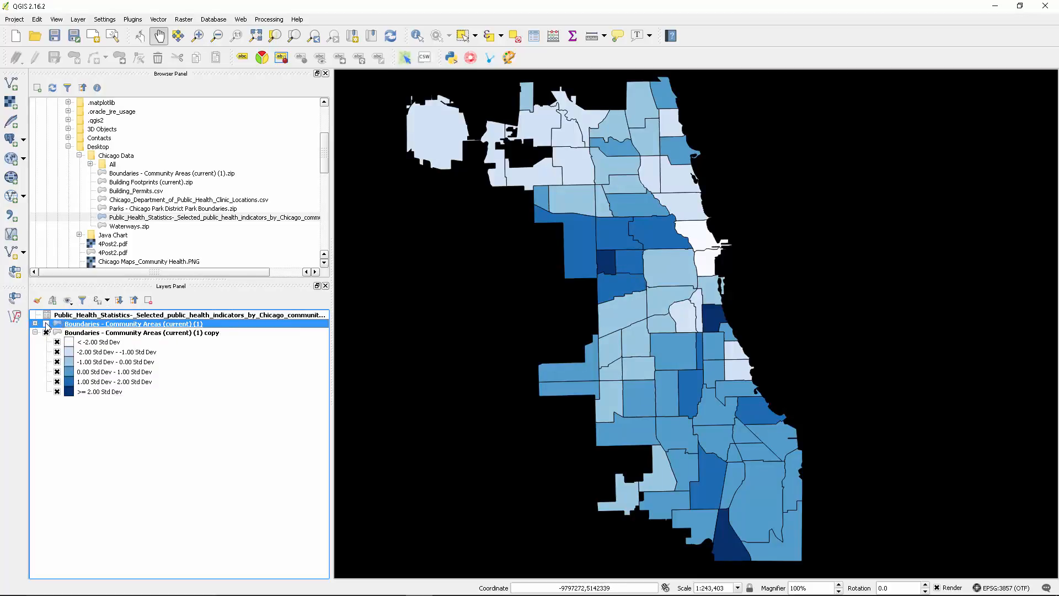
left_click(47, 324)
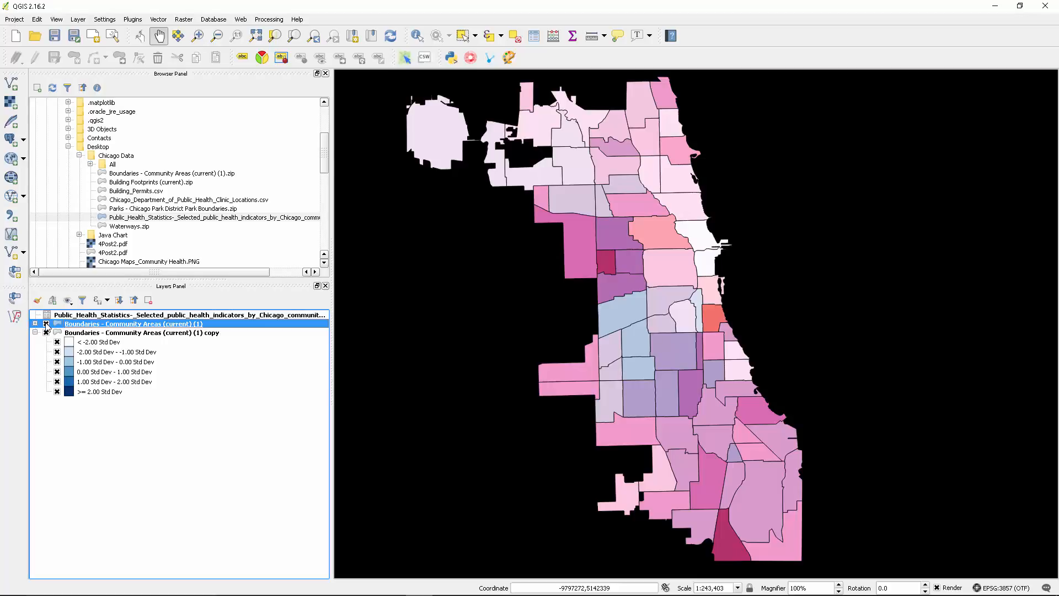
Hide the Community Areas copy layer and add Waterways.zip from the Chicago Data folder to the map
left_click(46, 333)
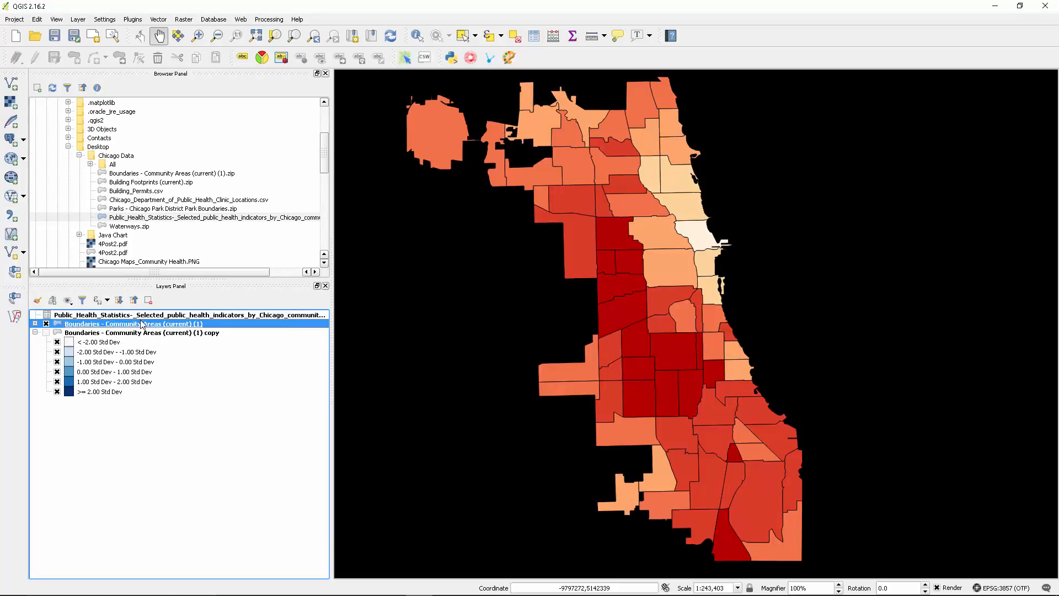
left_click(160, 200)
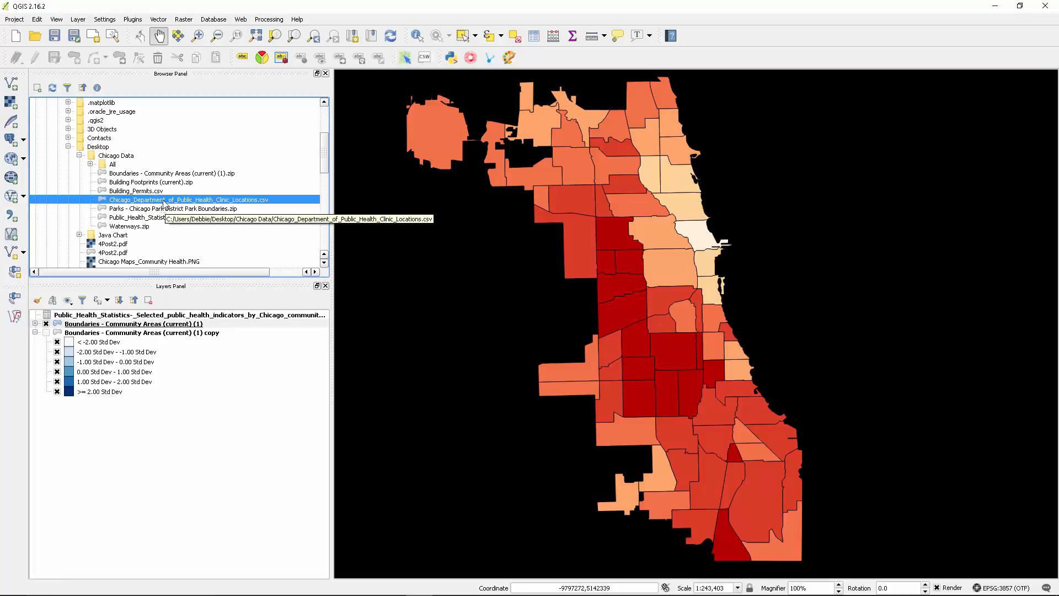
left_click(148, 209)
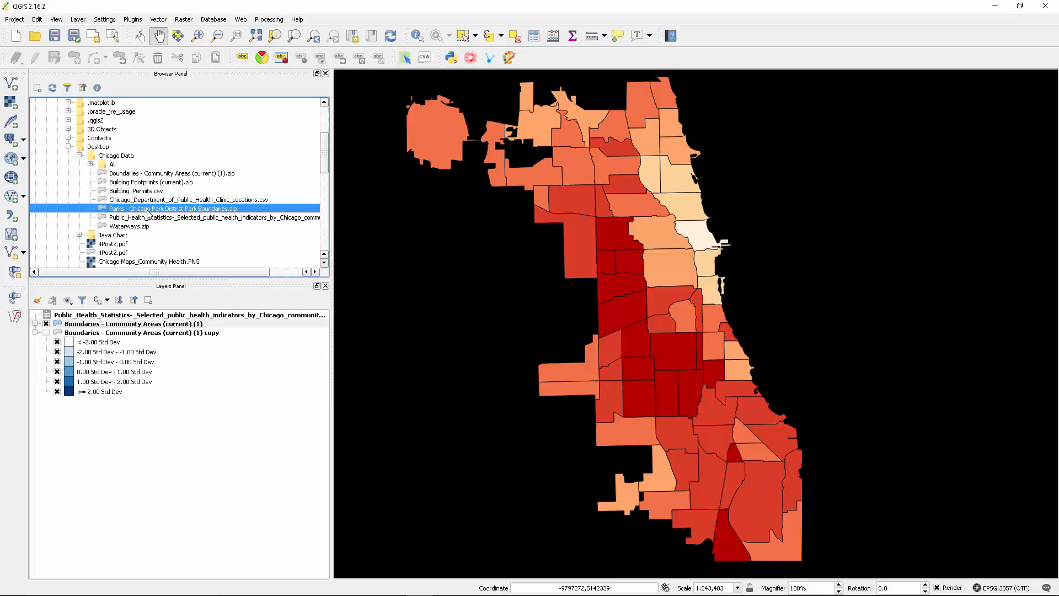
left_click(142, 227)
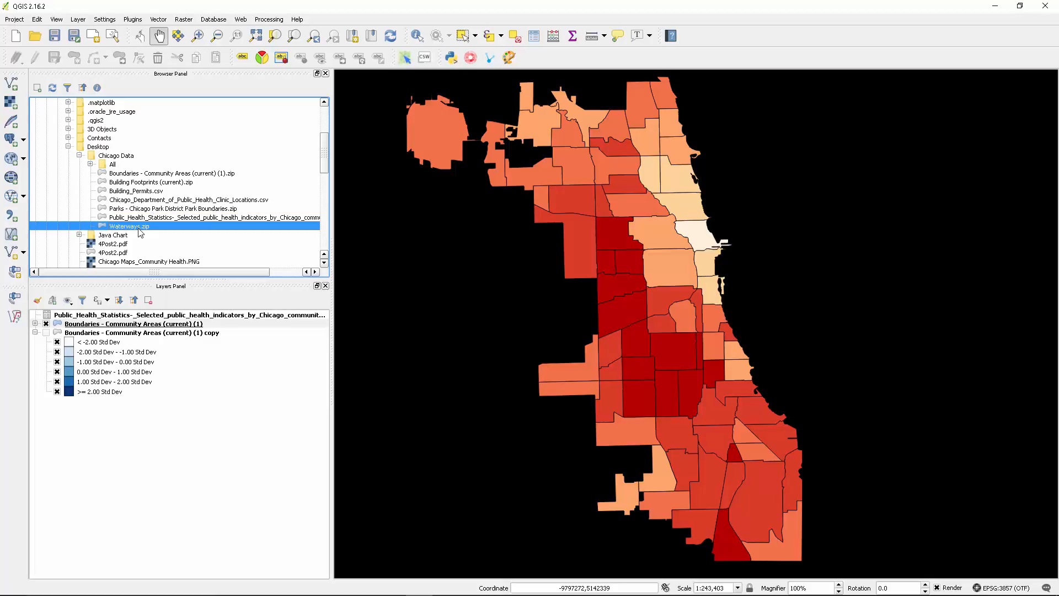
left_click_drag(140, 232, 432, 354)
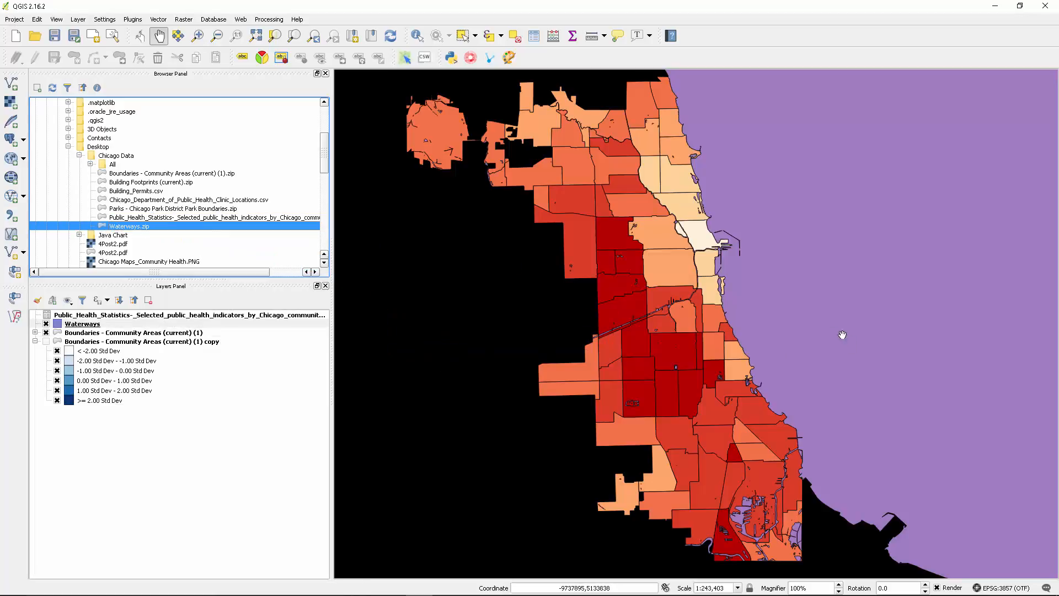
Style the Waterways layer with the preset water fill symbol and apply it to the map
scroll(842, 335, "down", 2)
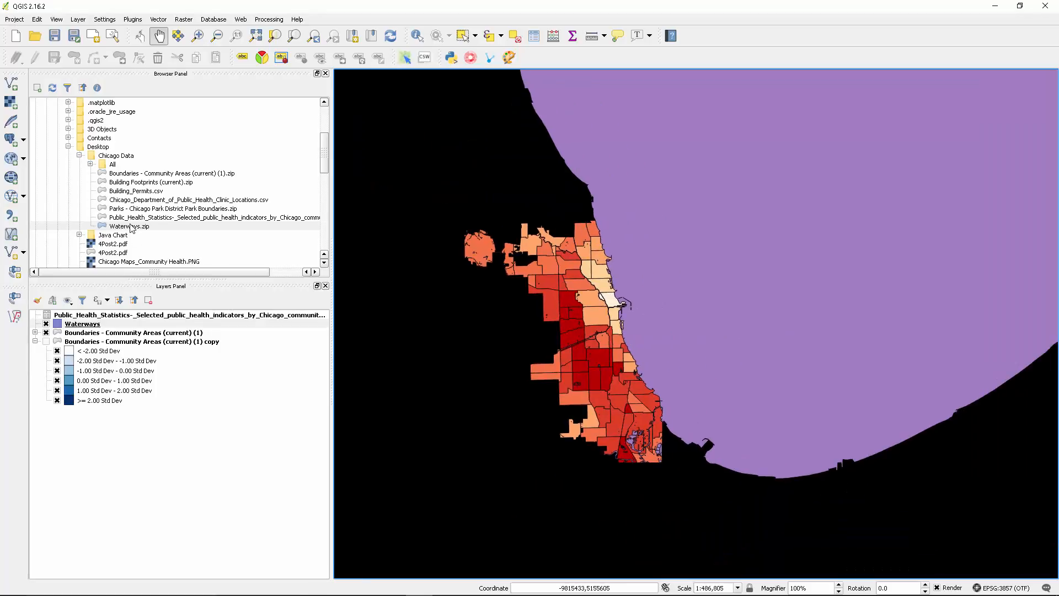
left_click(72, 325)
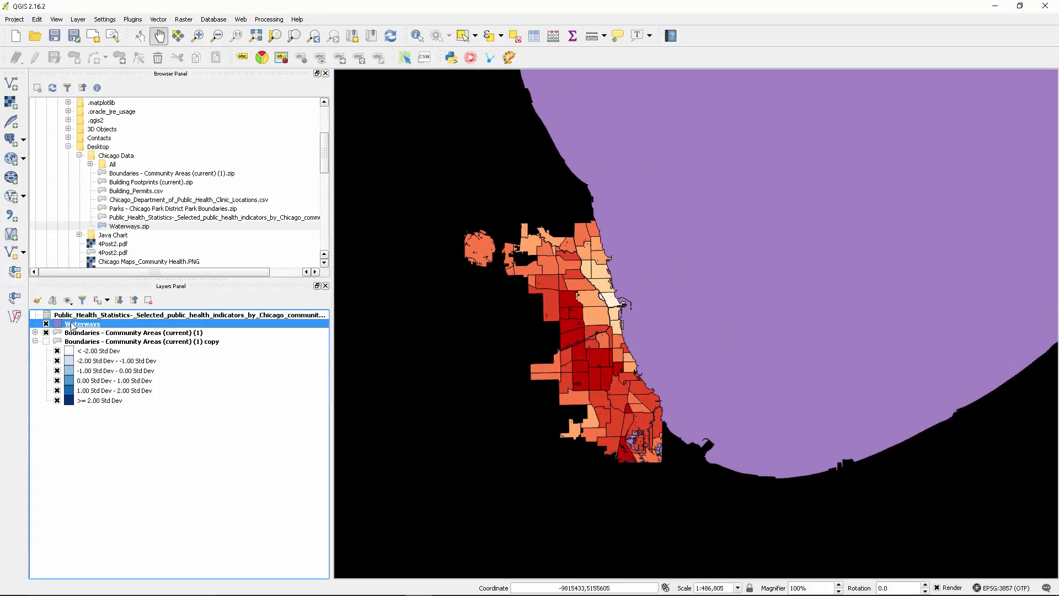
double_click(73, 325)
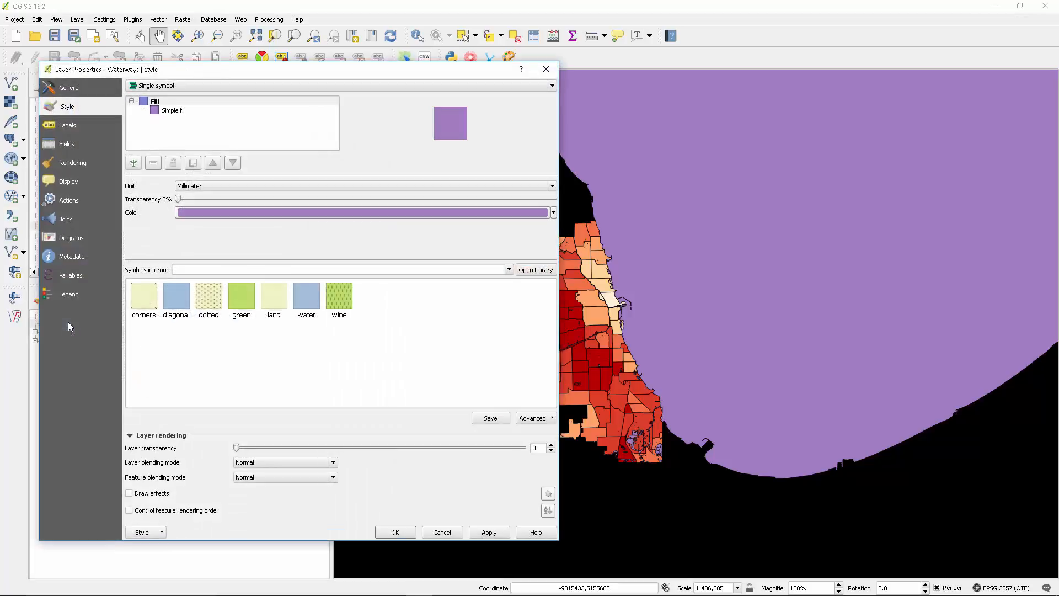
left_click(315, 299)
left_click(488, 532)
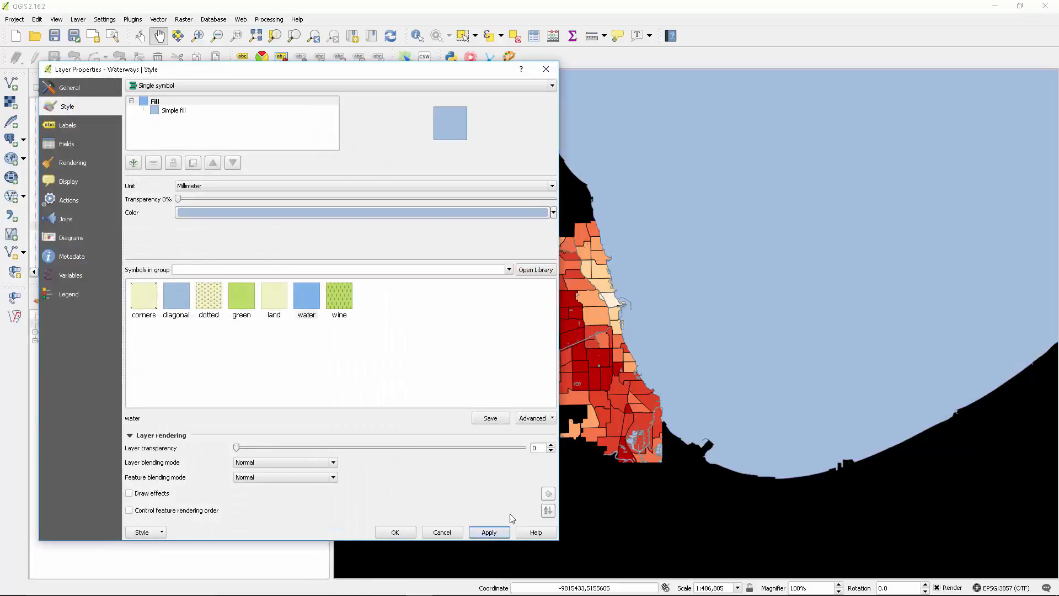
Enable labels for the Waterways layer using the name field and apply them to the map
left_click_drag(438, 71, 443, 107)
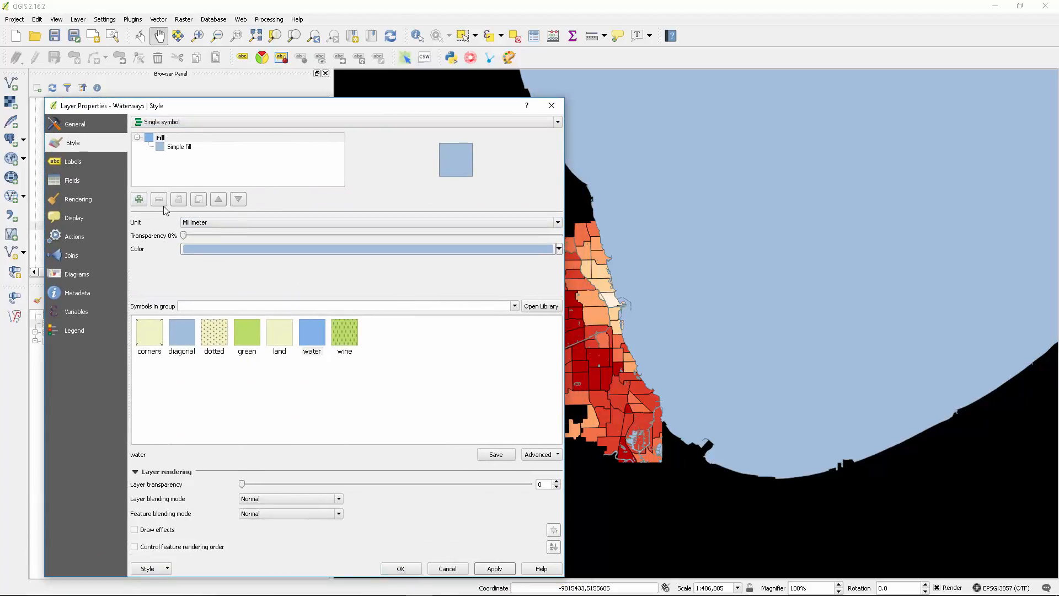
left_click(80, 162)
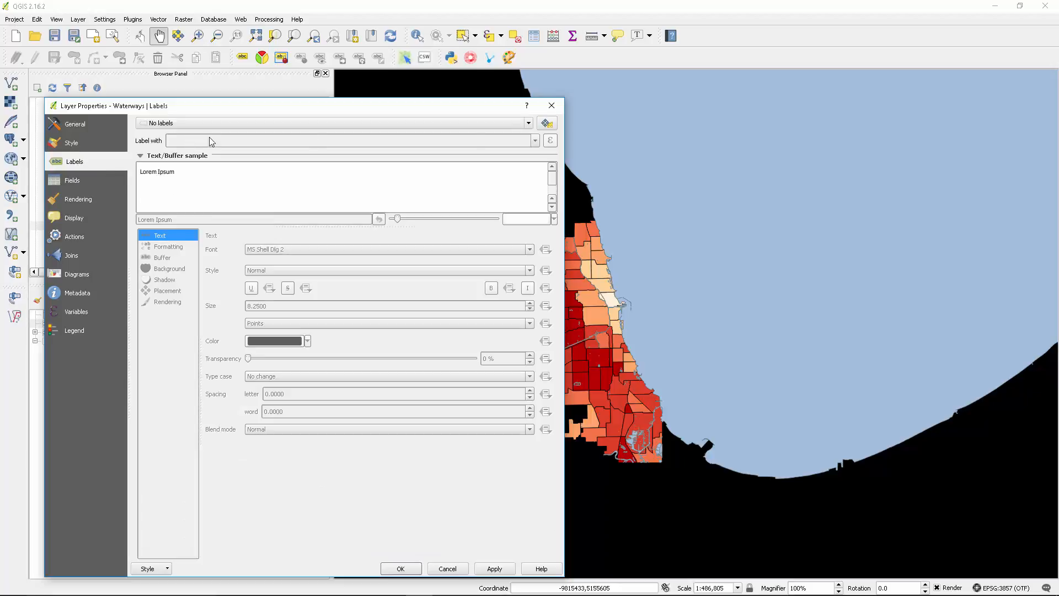
left_click(499, 123)
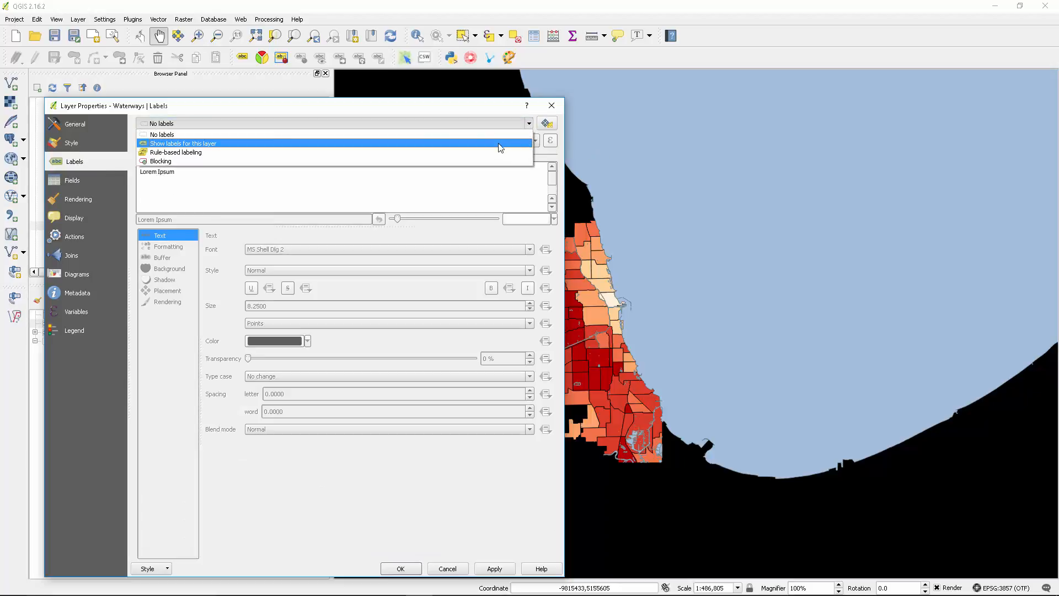
left_click(500, 146)
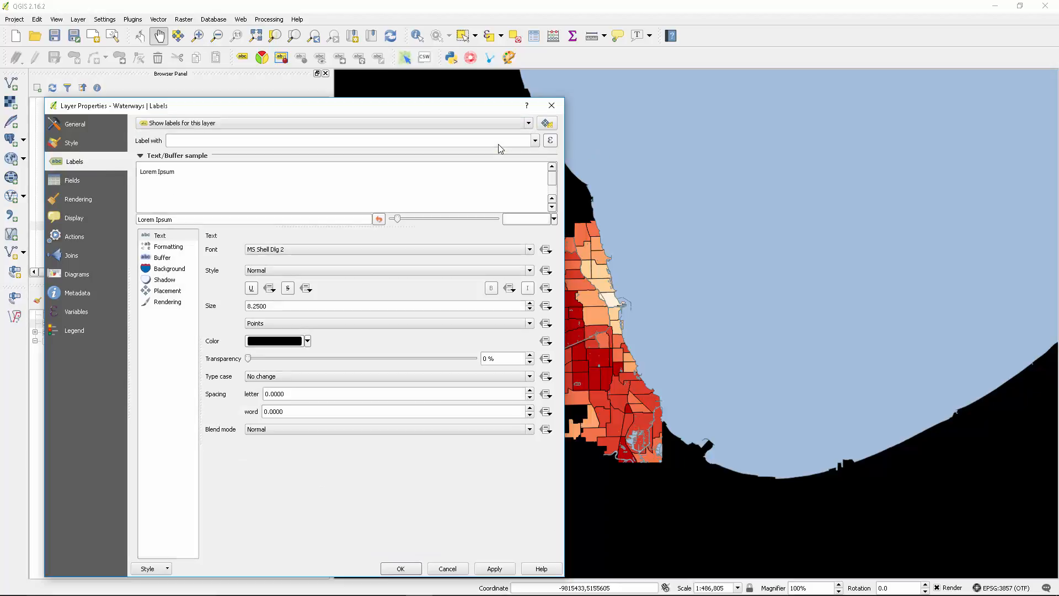
left_click(534, 140)
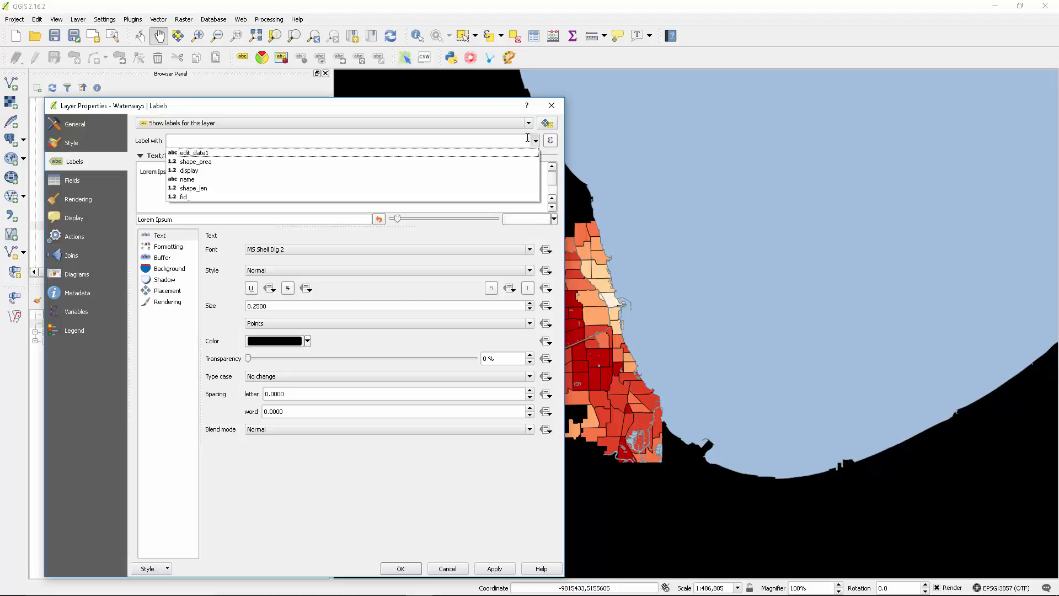
left_click(436, 180)
left_click(494, 569)
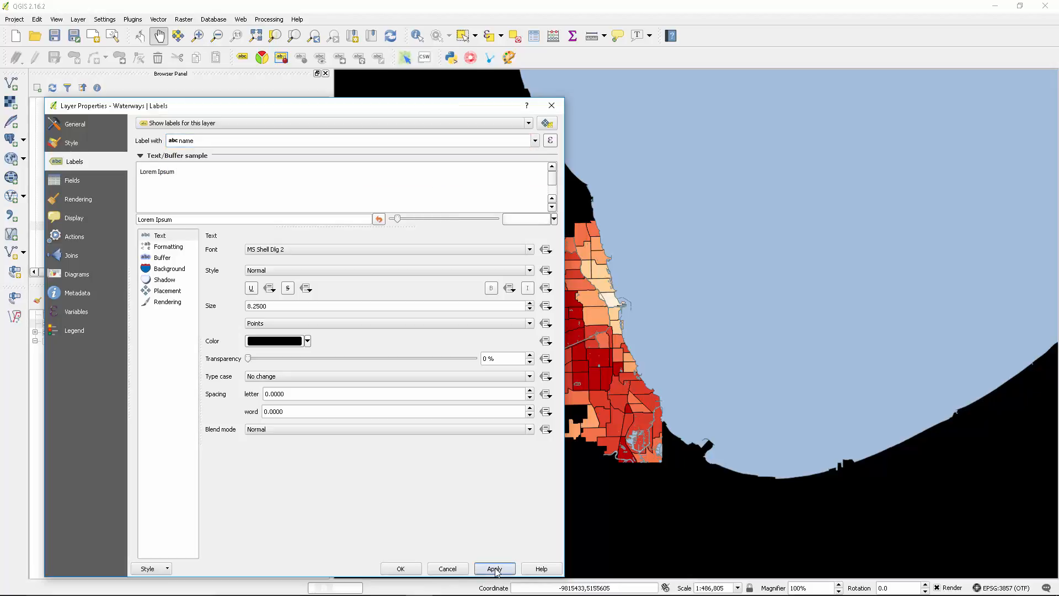
Set the Waterways layer to No labels, apply the change, and accept the layer properties
left_click_drag(433, 108, 548, 101)
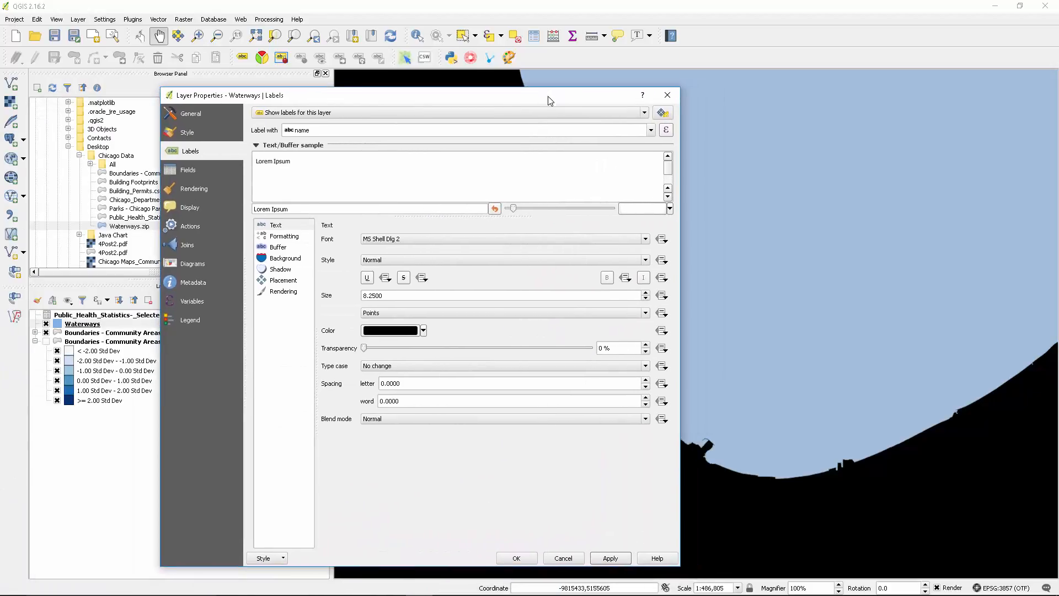
left_click(635, 114)
left_click(395, 121)
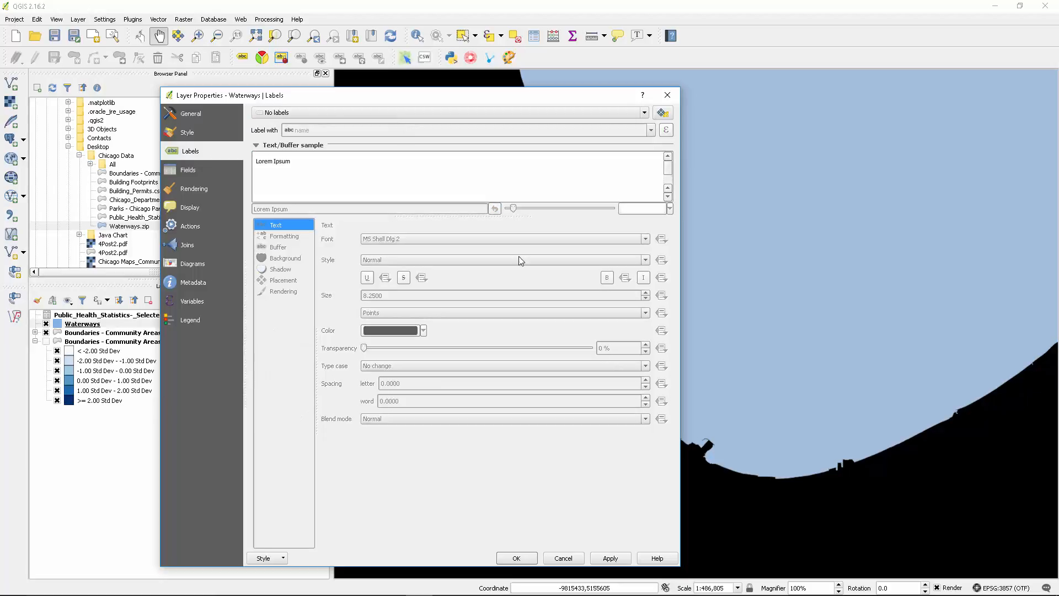
left_click(605, 561)
left_click(528, 556)
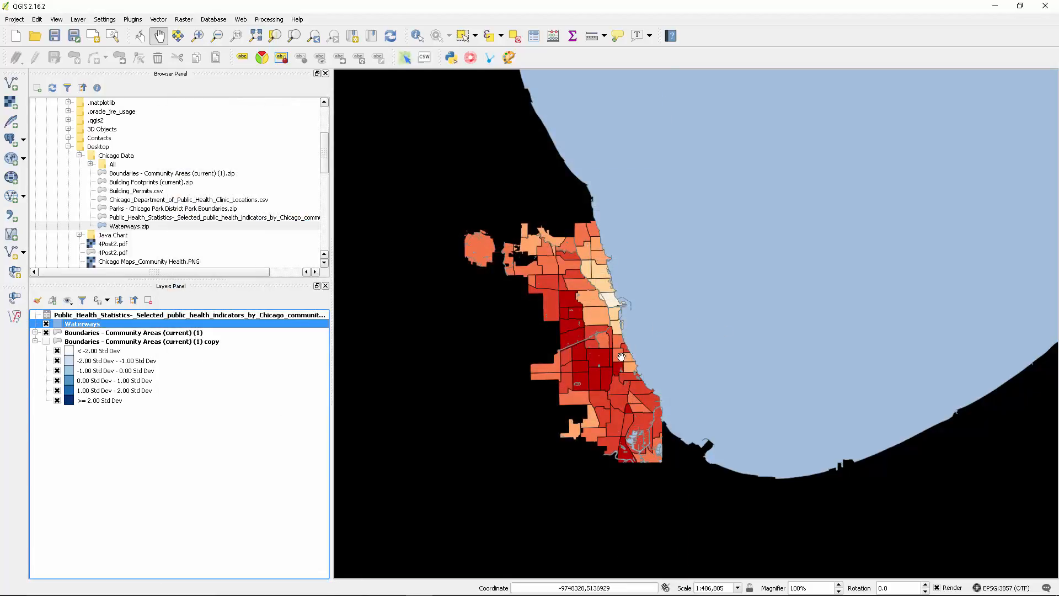
Show the Community Areas copy layer beneath the Income layer and the restyled waterways
scroll(610, 338, "up", 2)
left_click_drag(570, 248, 701, 247)
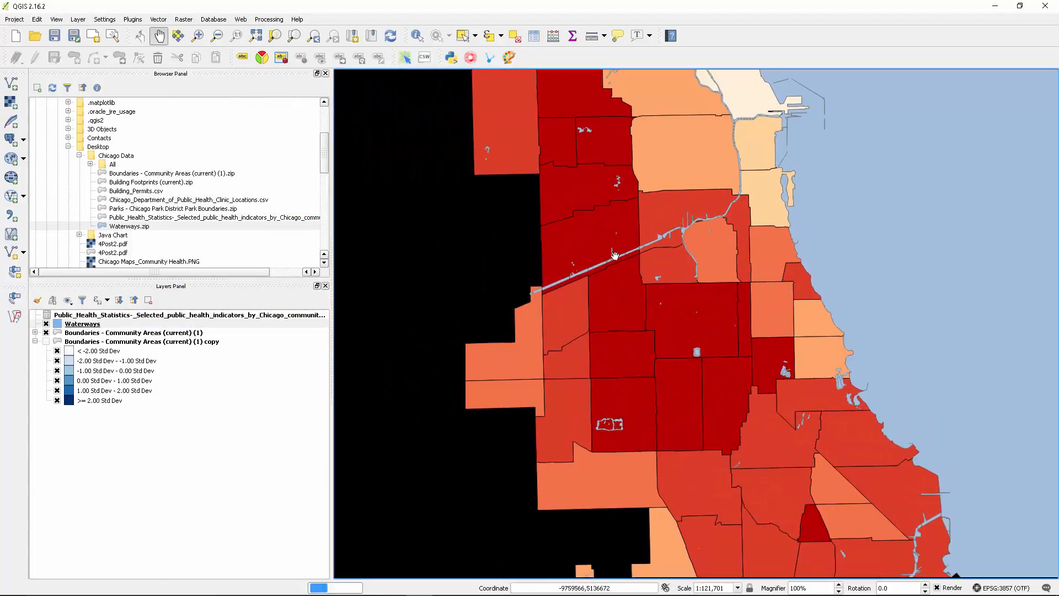
left_click(104, 314)
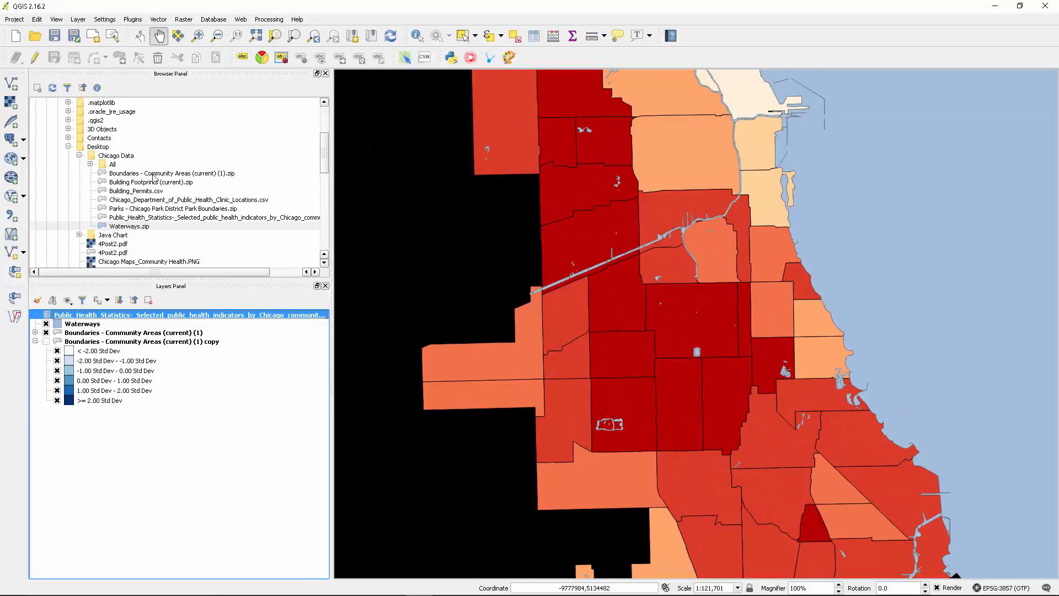
left_click(148, 194)
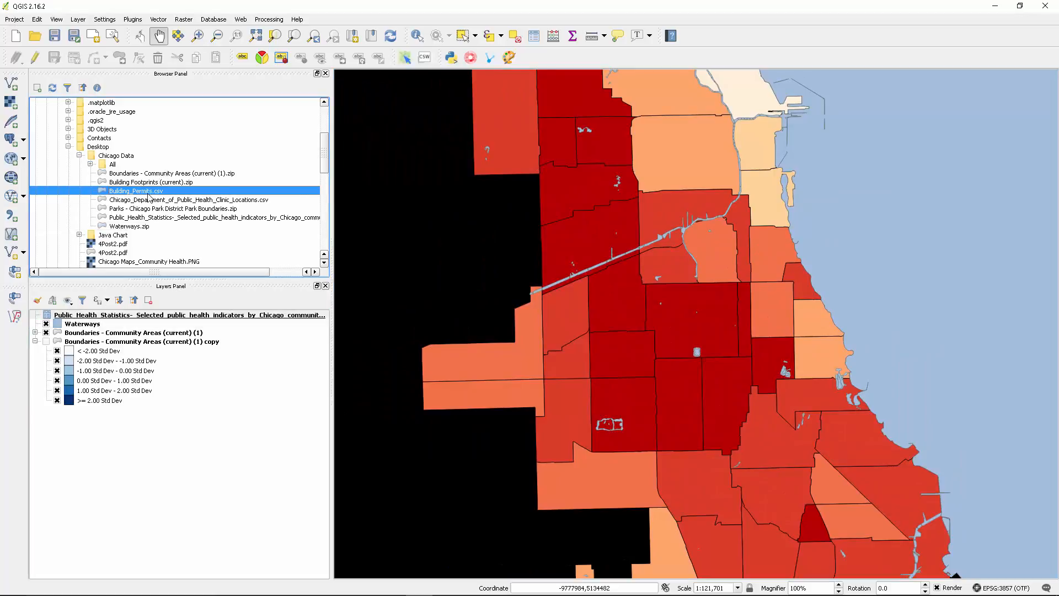
left_click(45, 342)
left_click(46, 342)
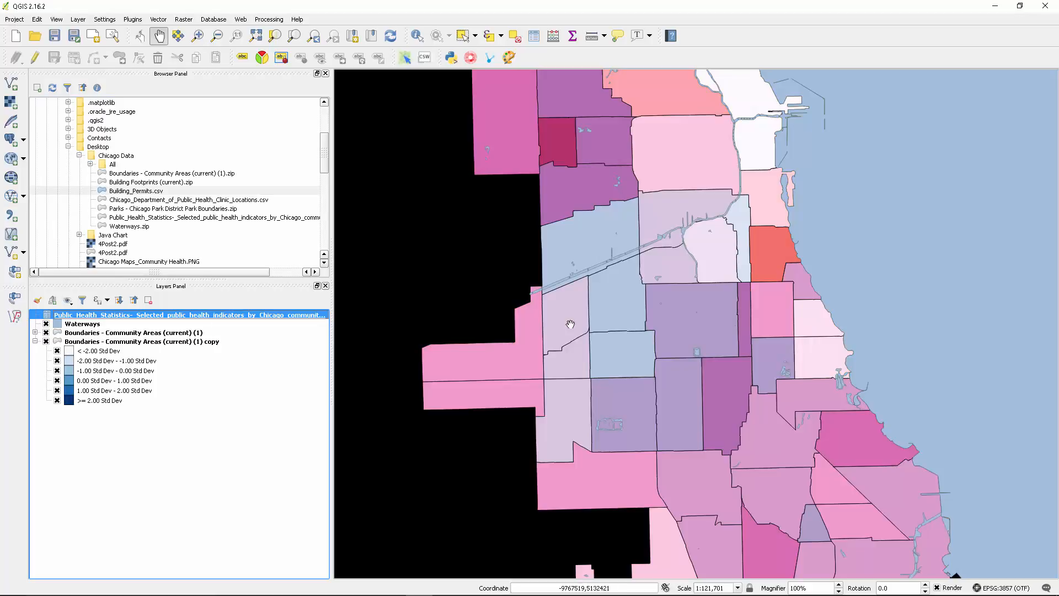
left_click_drag(737, 366, 647, 361)
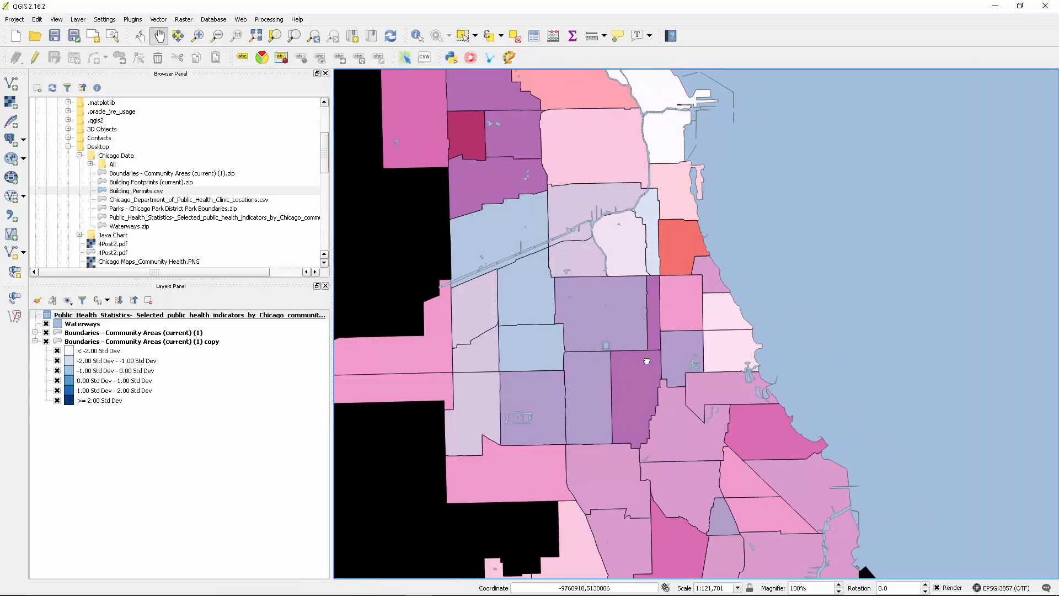
Add Chicago_Department_of_Public_Health_Clinic_Locations.csv from the Chicago Data folder as a layer and open its attribute table
left_click(118, 201)
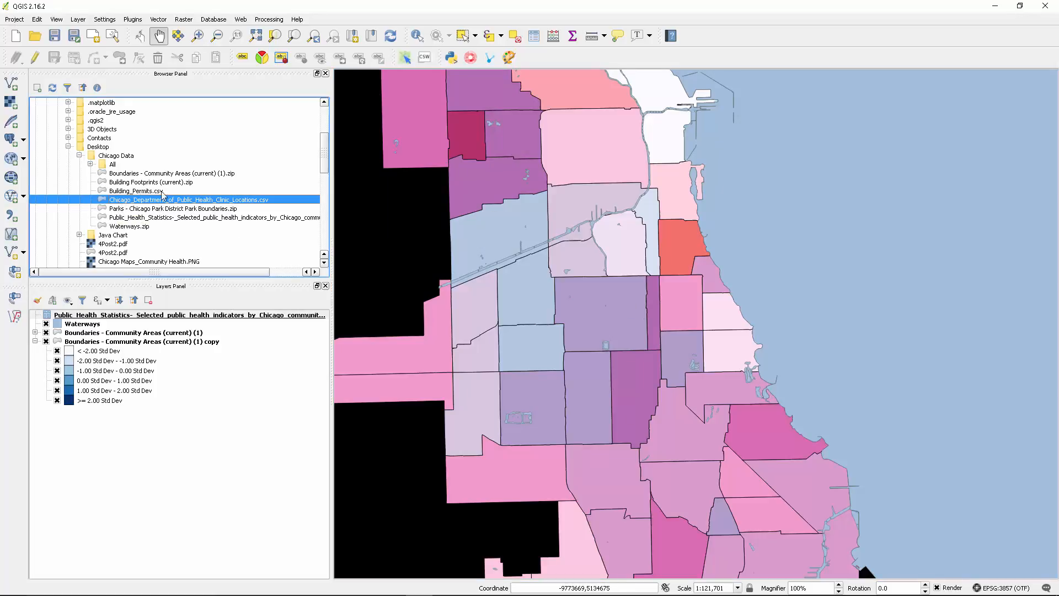
right_click(236, 202)
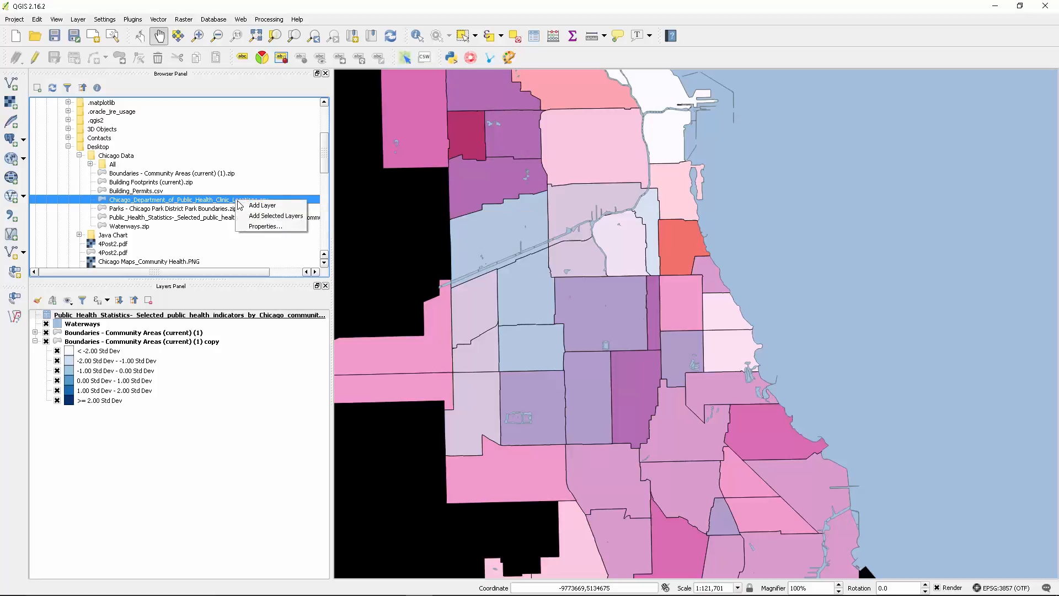
left_click(202, 198)
left_click_drag(203, 200, 150, 455)
right_click(116, 315)
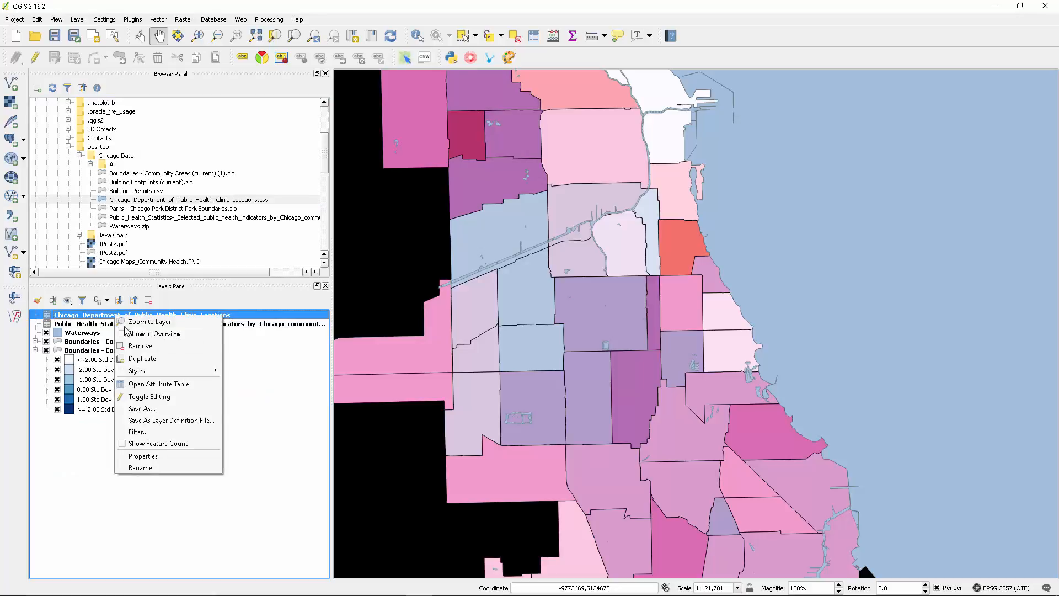
left_click(159, 385)
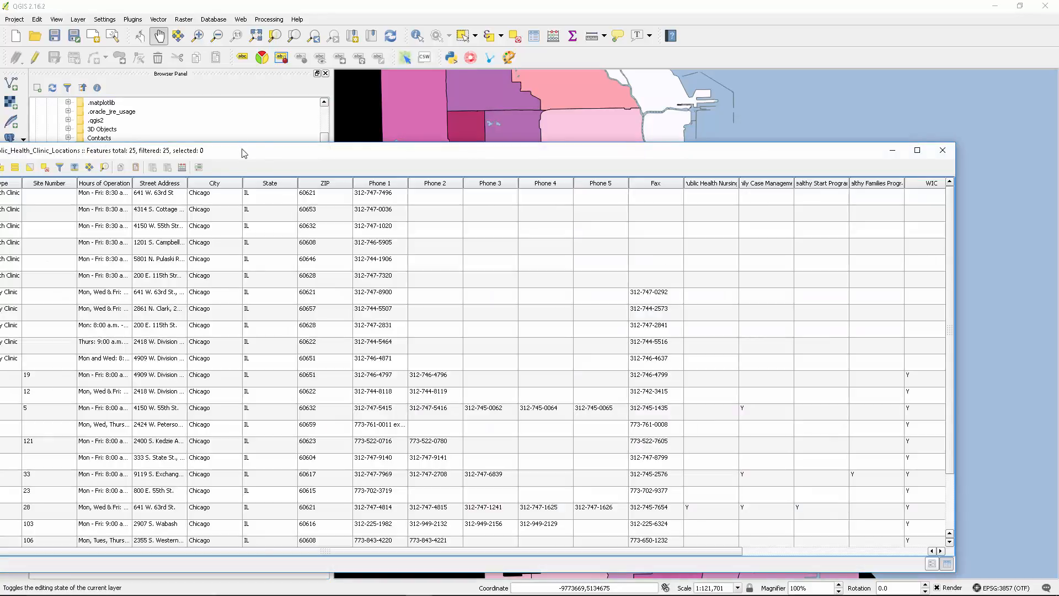
Examine the clinic locations attribute table through to its Latitude, Longitude and Location columns, and close it
left_click_drag(244, 153, 383, 96)
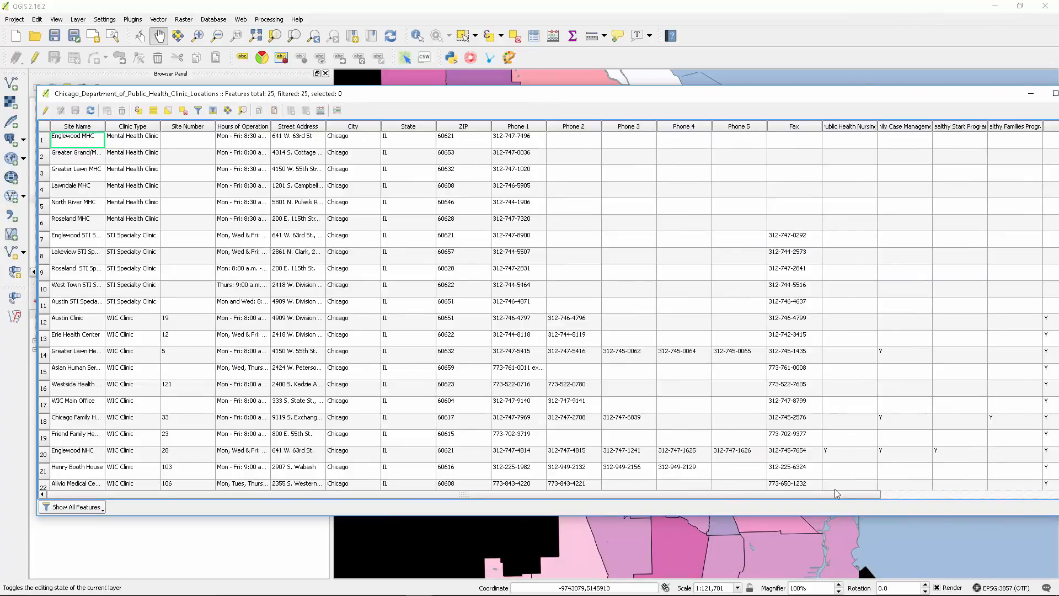
left_click(896, 491)
left_click_drag(867, 101, 630, 105)
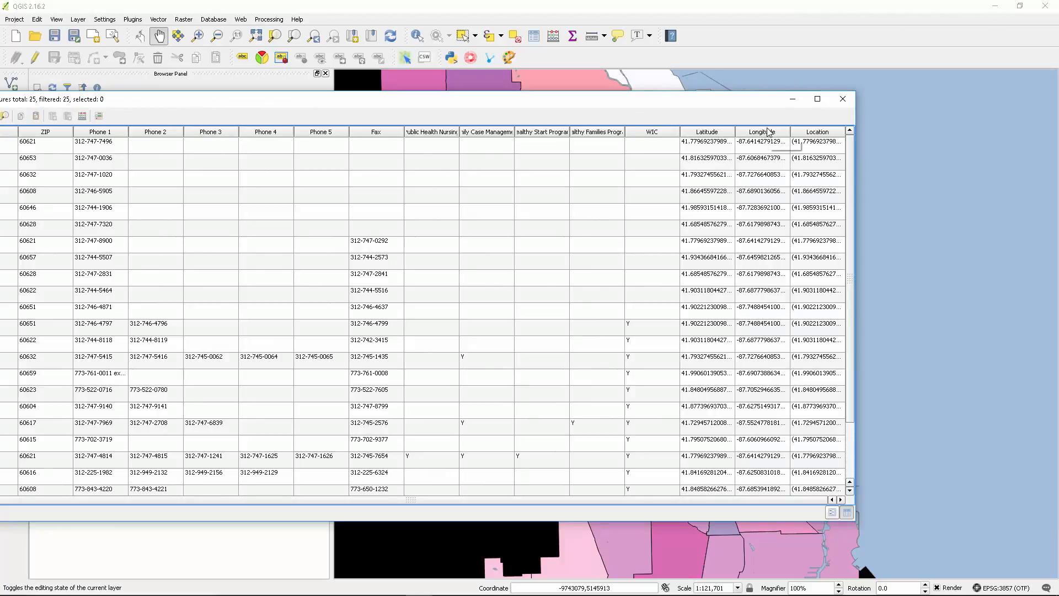
left_click(848, 104)
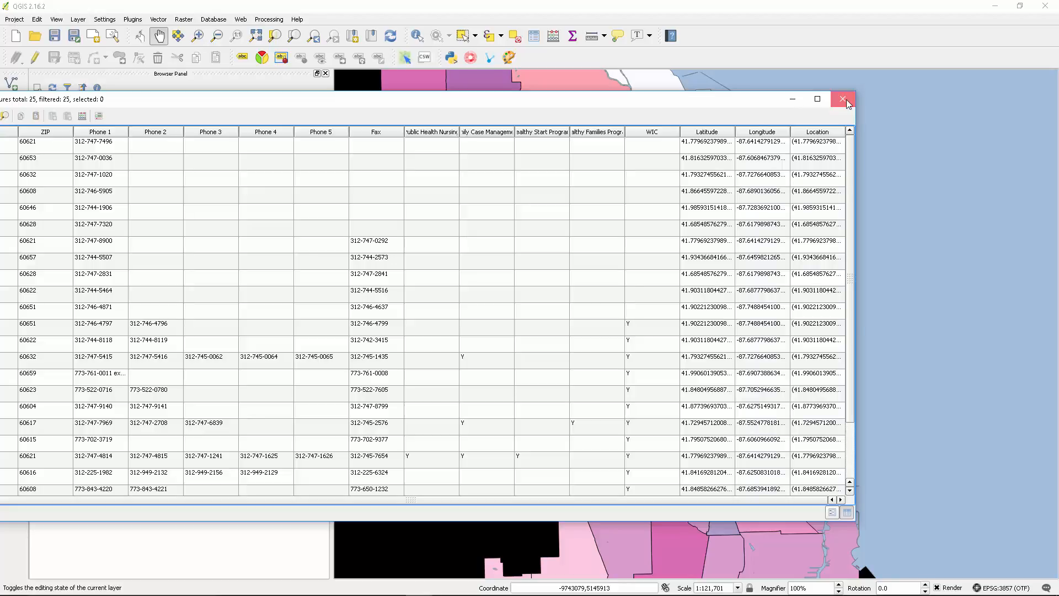
left_click(848, 105)
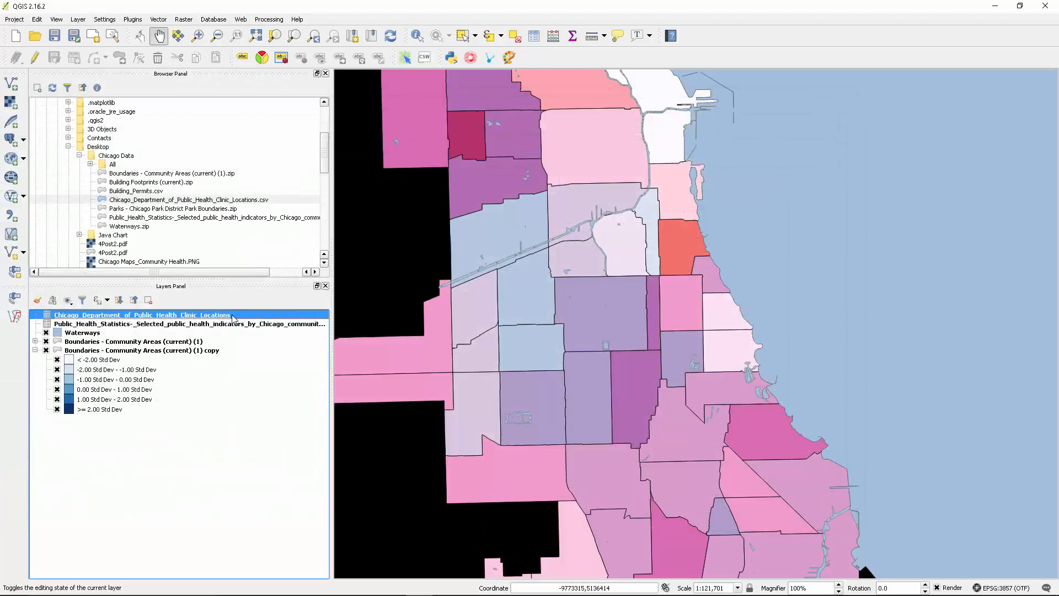
left_click_drag(92, 320, 578, 318)
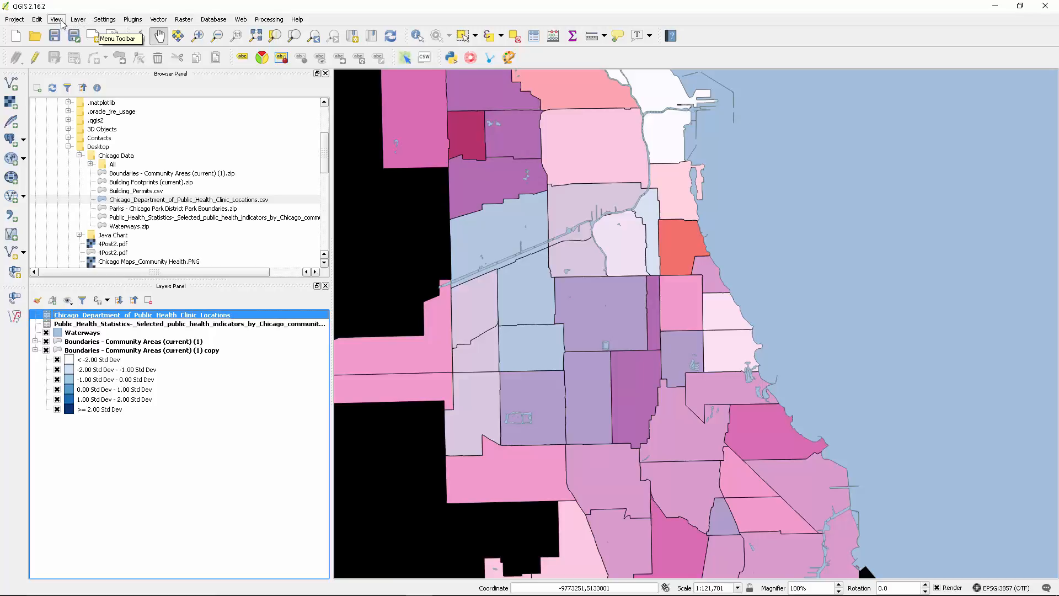
Start a new delimited text layer and load Chicago_Department_of_Public_Health_Clinic_Locations.csv from the Chicago Data folder
left_click(78, 20)
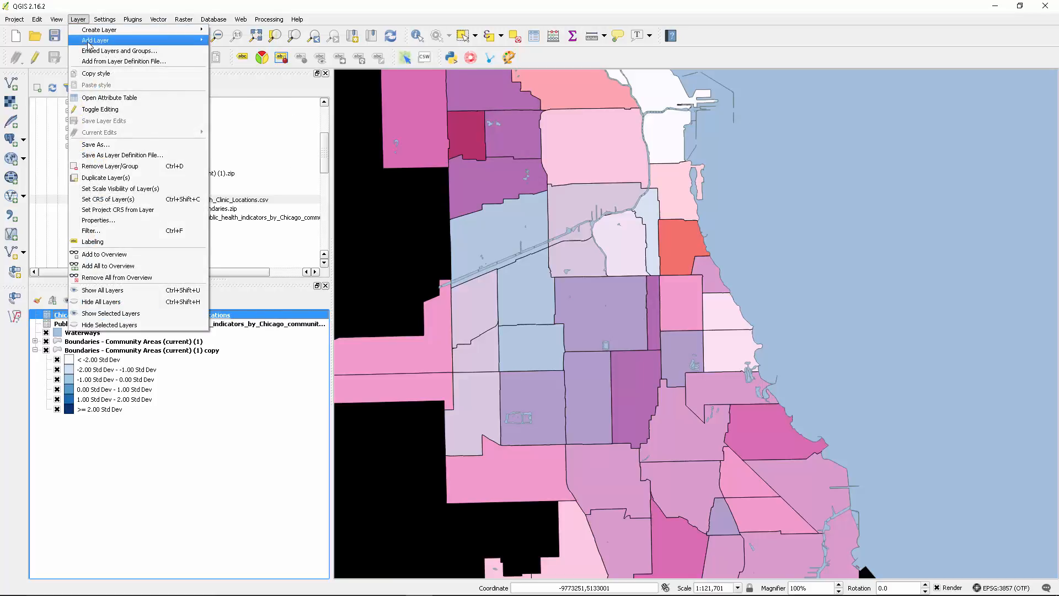
mouse_move(91, 44)
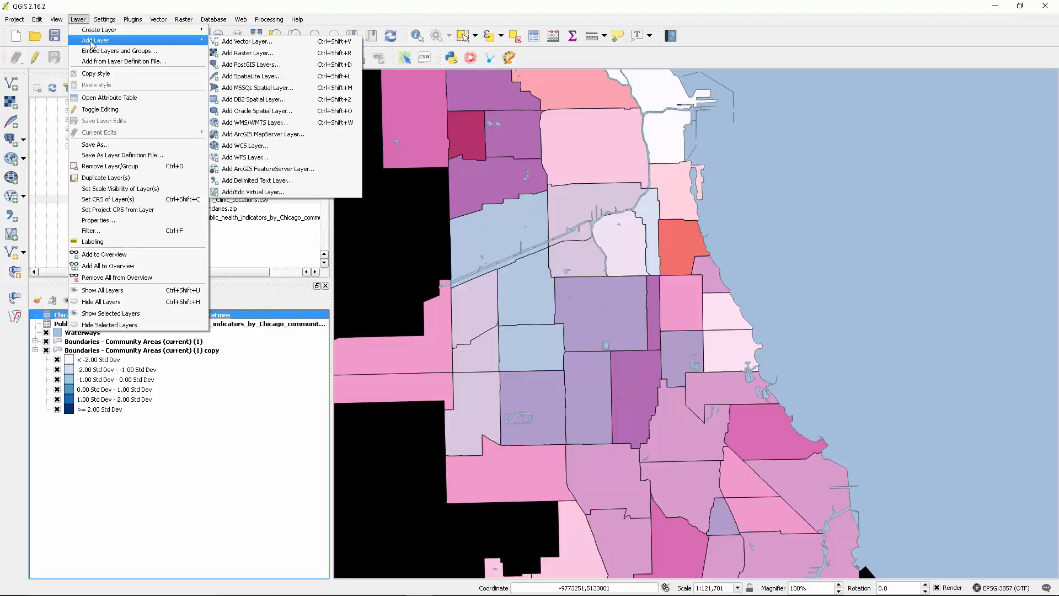
left_click(278, 185)
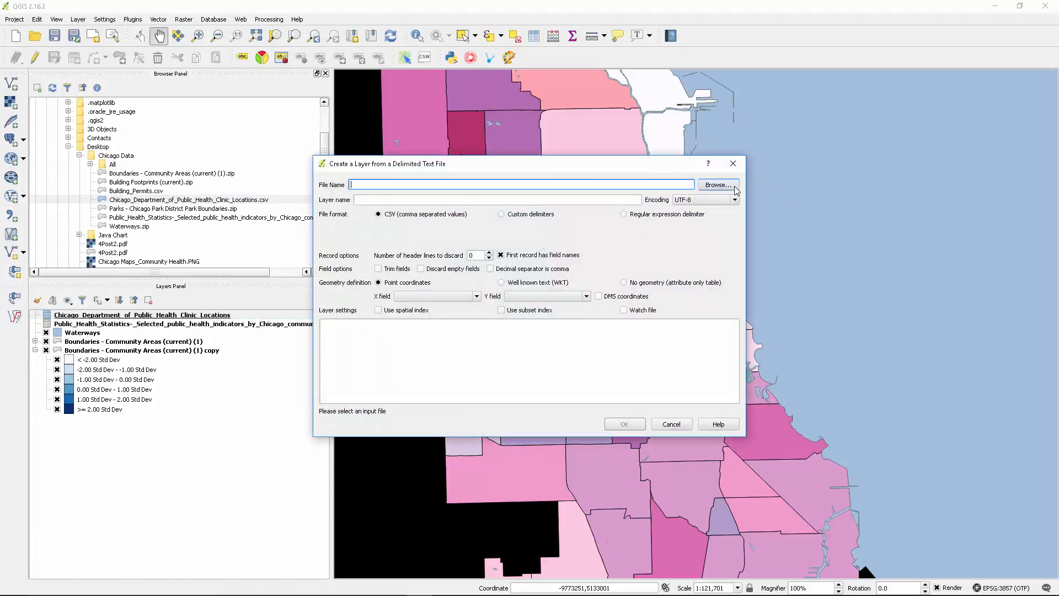
left_click(717, 185)
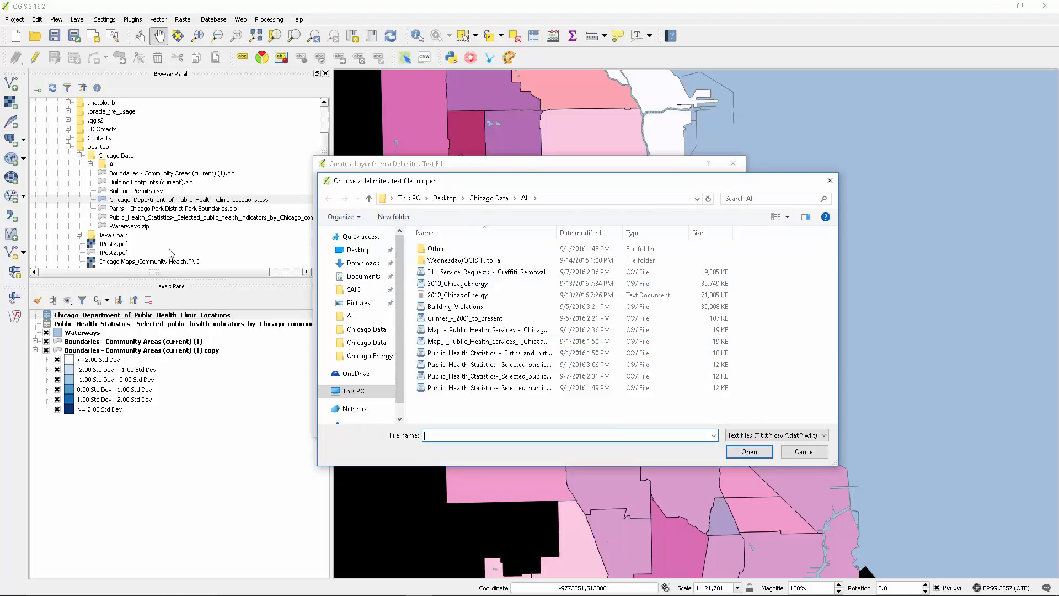
left_click(482, 198)
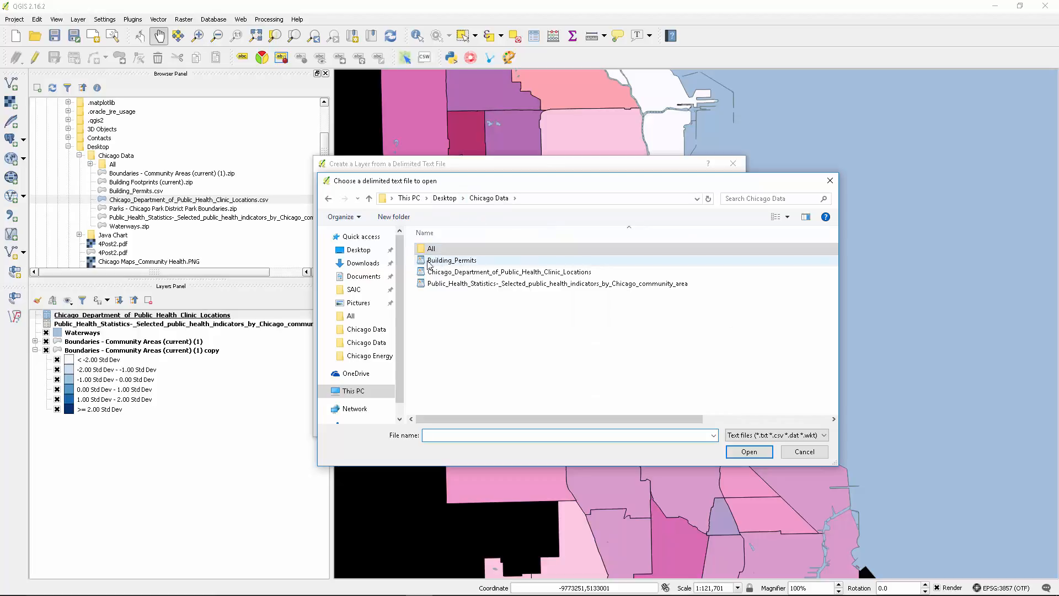
left_click(453, 273)
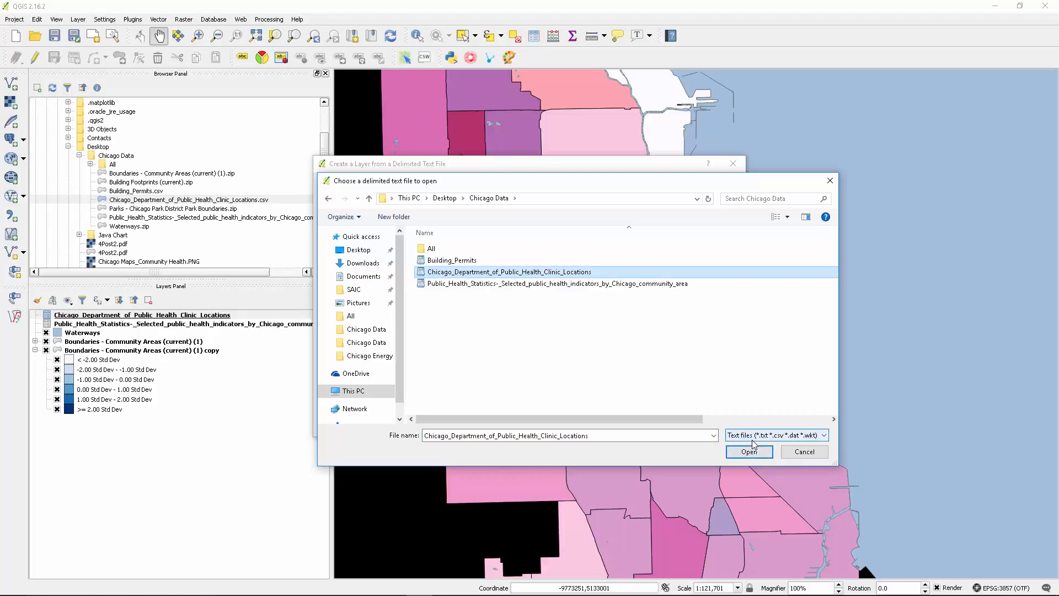
left_click(790, 435)
left_click(790, 435)
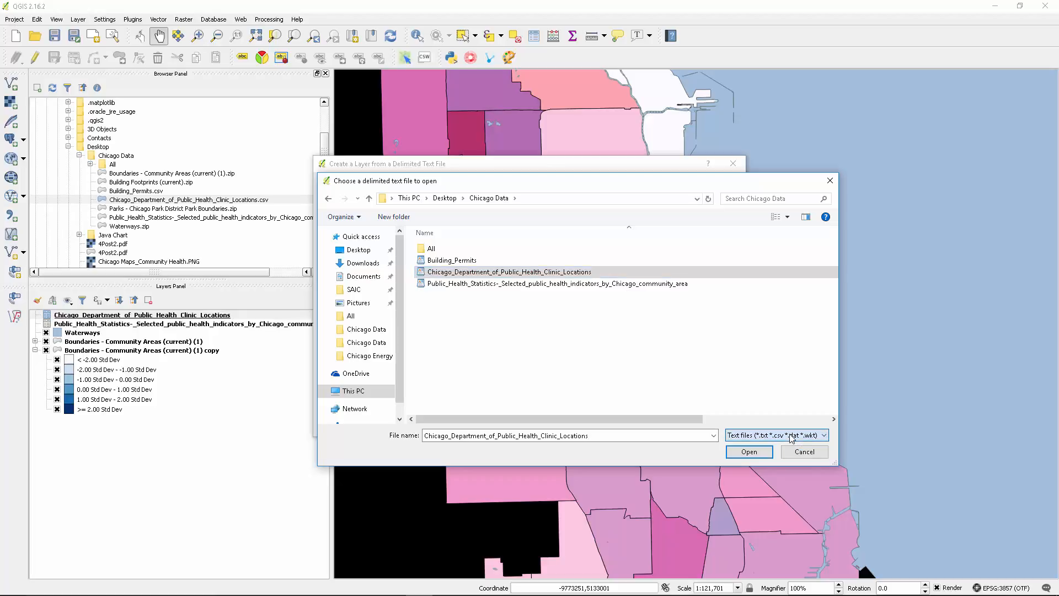
left_click(749, 452)
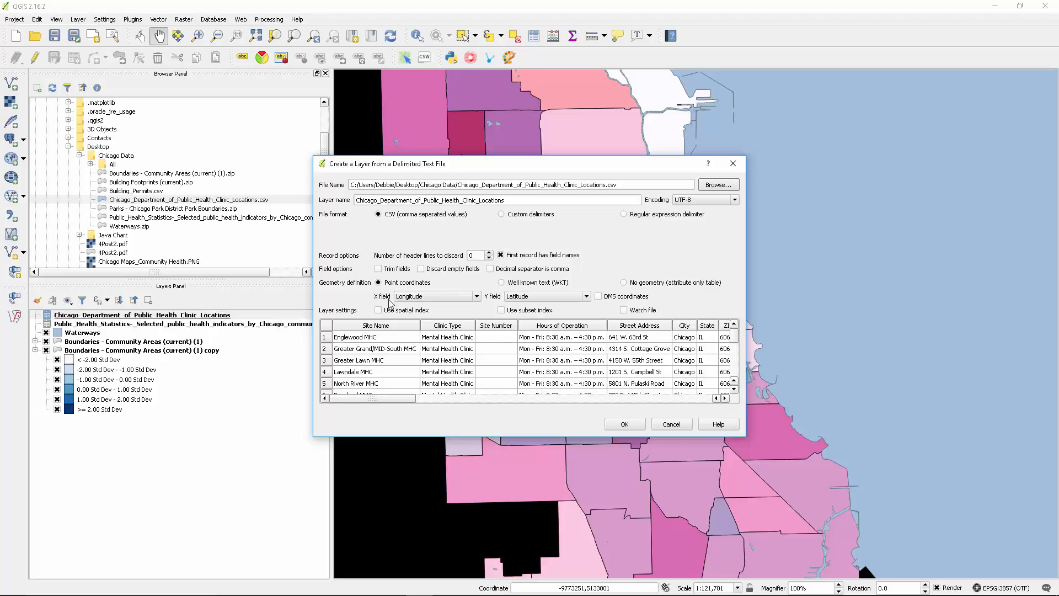
Check the sample records and create the clinic point layer with the WGS 84 (EPSG:4326) coordinate reference system
scroll(462, 353, "down", 5)
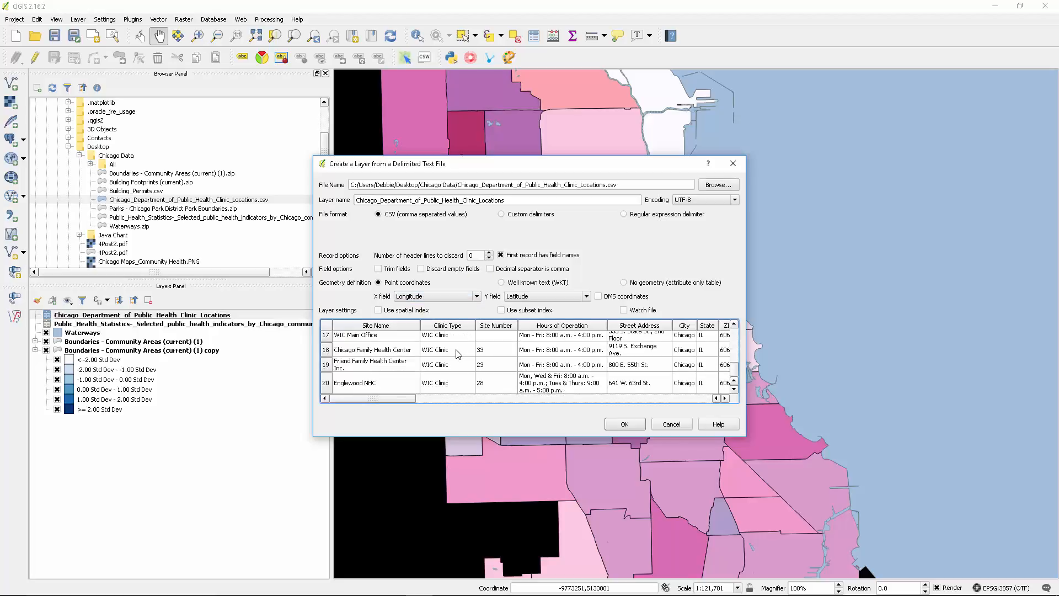
scroll(457, 354, "up", 5)
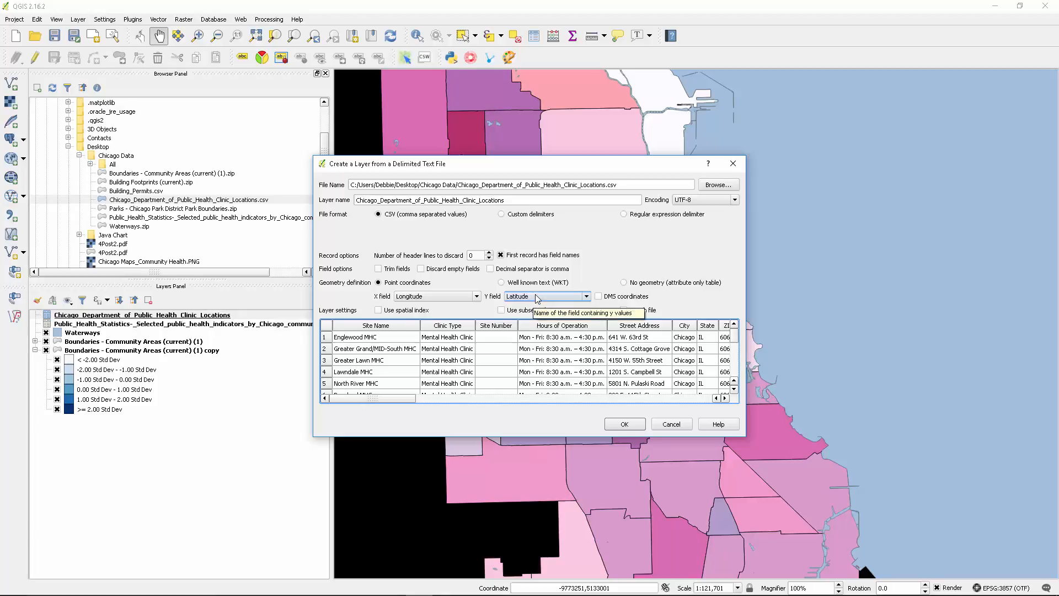
left_click(616, 425)
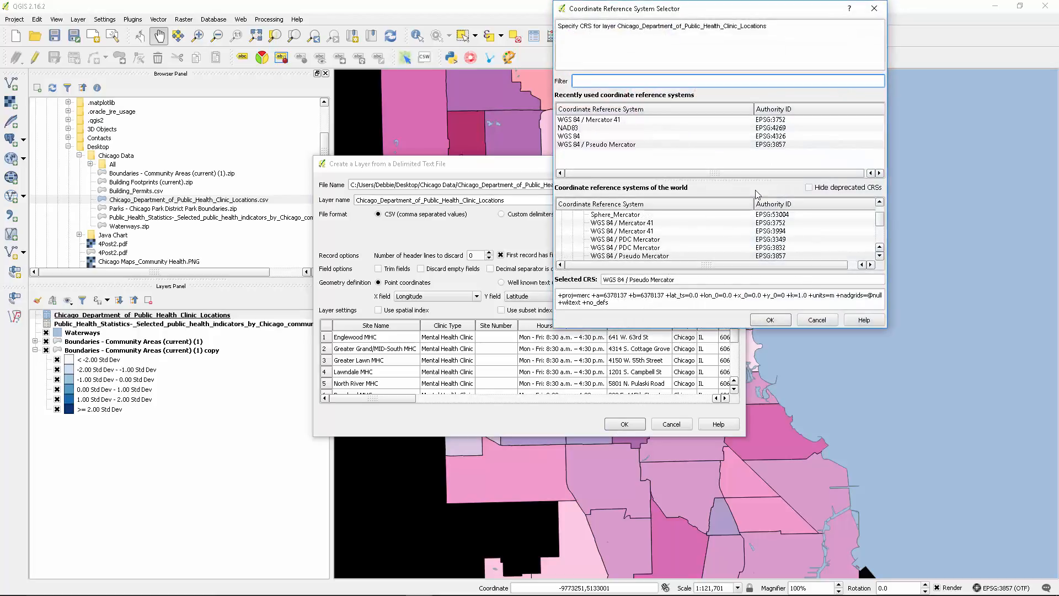
left_click(670, 139)
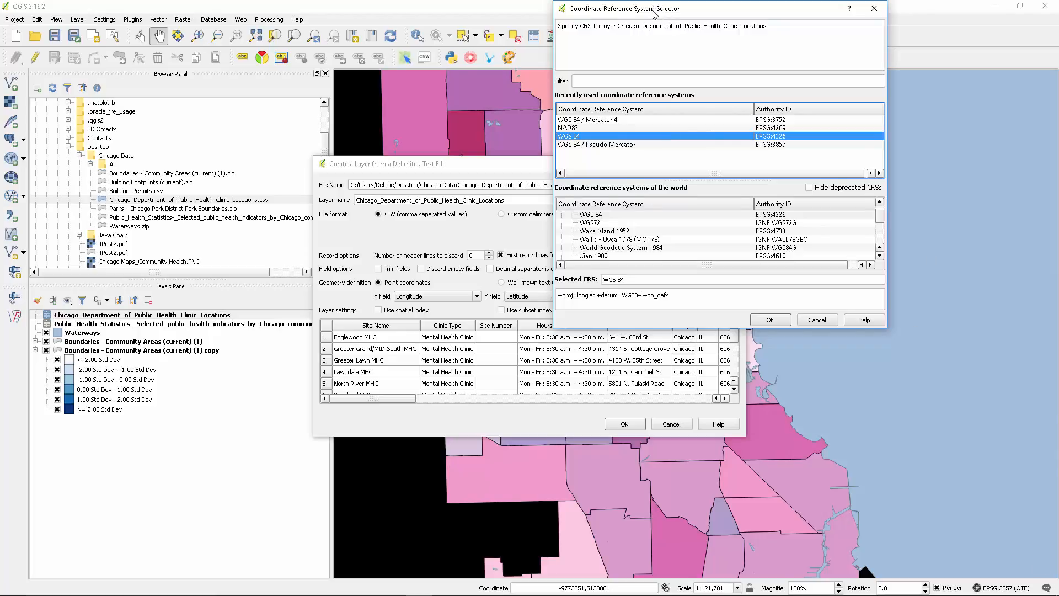
left_click_drag(653, 14, 520, 102)
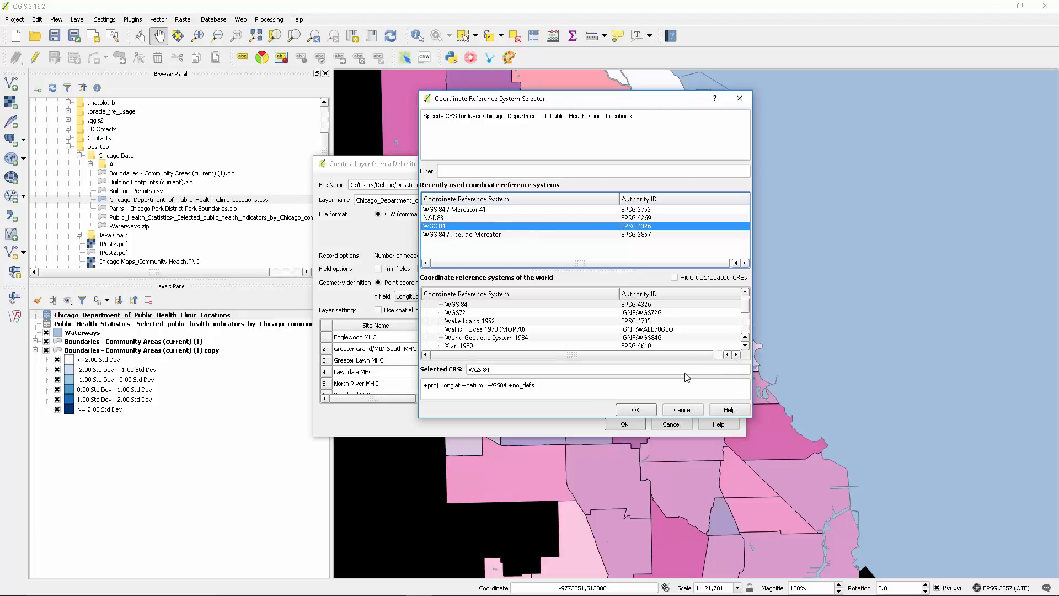
left_click(644, 410)
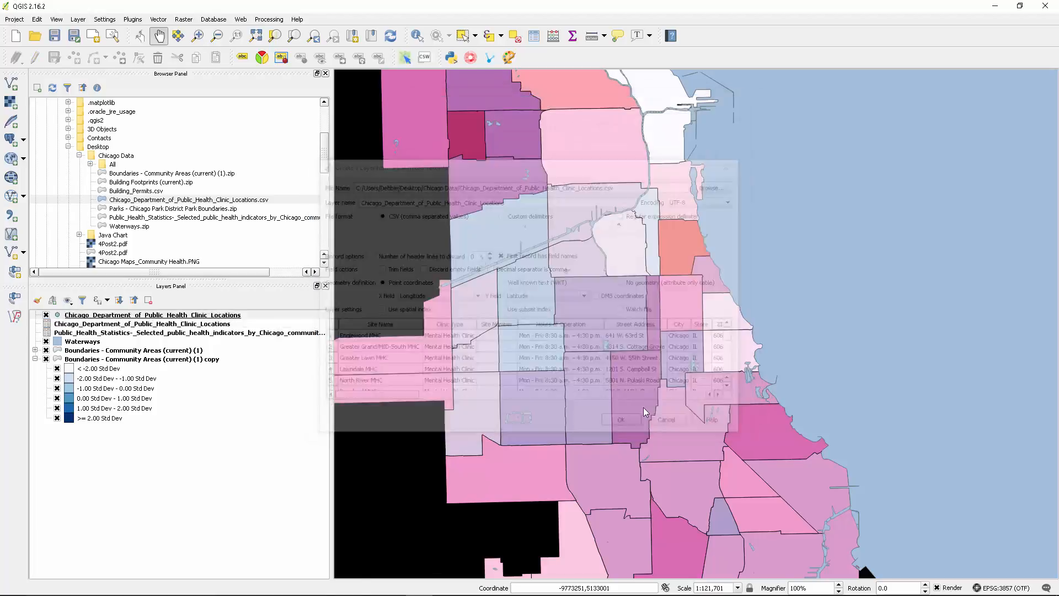
Examine how the clinic points are spread across the whole Chicago map at 1:243,403 scale
left_click_drag(642, 298, 610, 416)
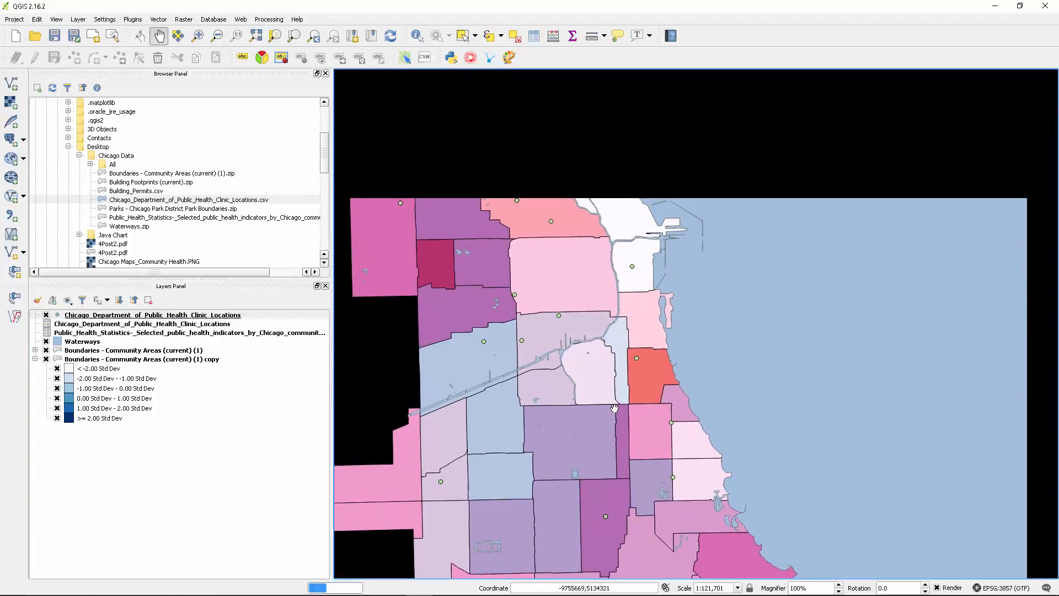
scroll(558, 325, "down", 1)
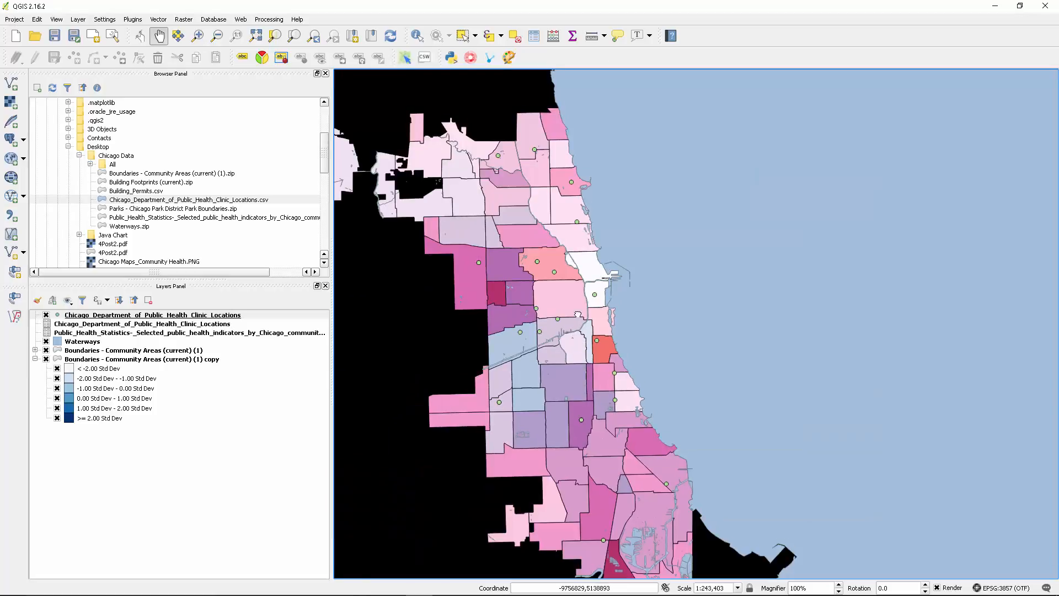
left_click_drag(581, 342, 583, 293)
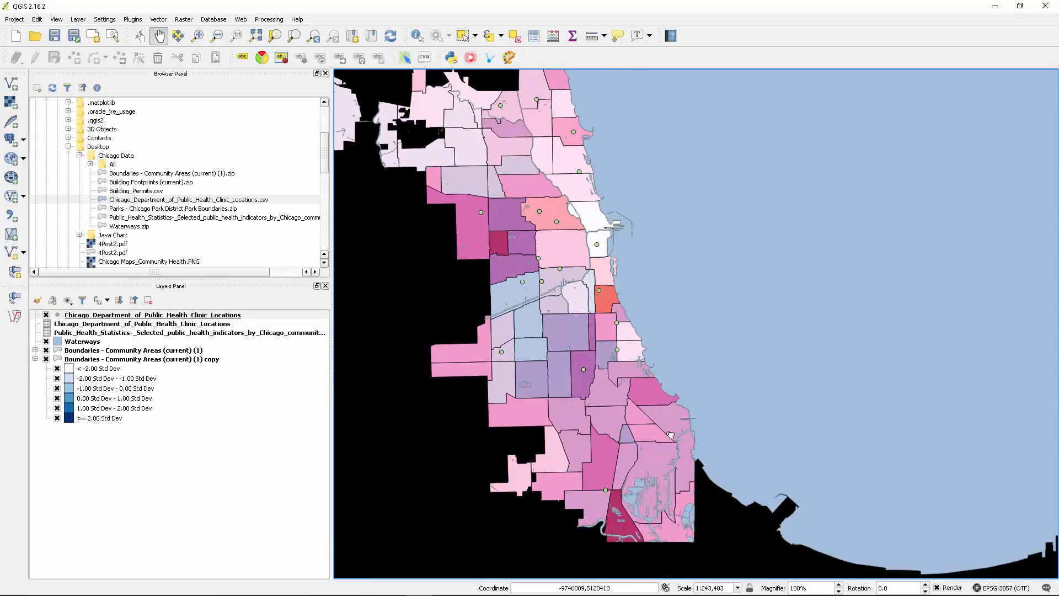
left_click_drag(647, 544, 672, 433)
left_click_drag(612, 184, 581, 315)
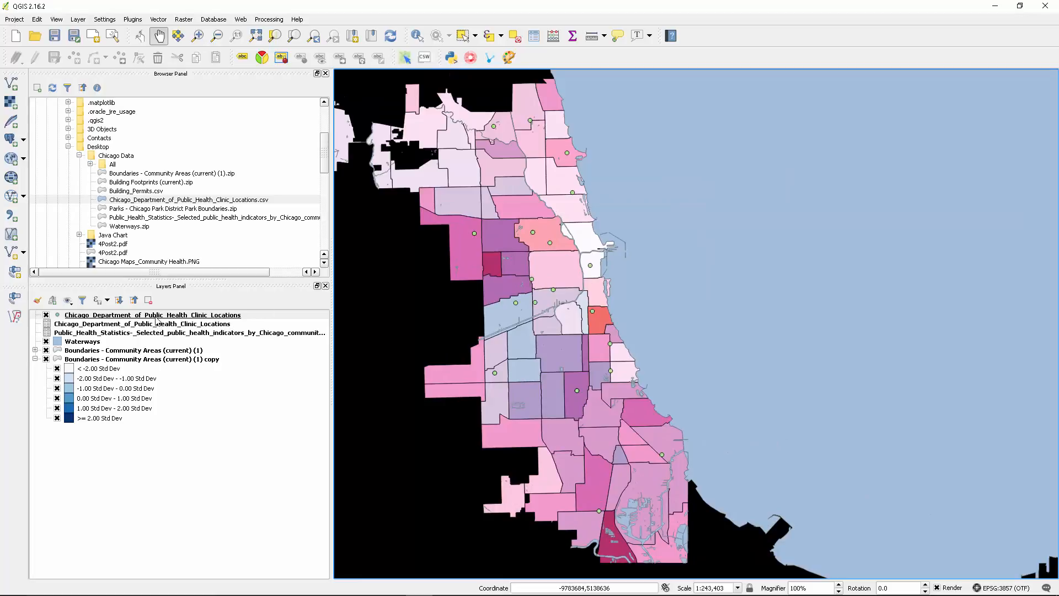
Style the clinic point layer with the blue square marker from the symbol library and apply it to the map
left_click(156, 317)
double_click(155, 318)
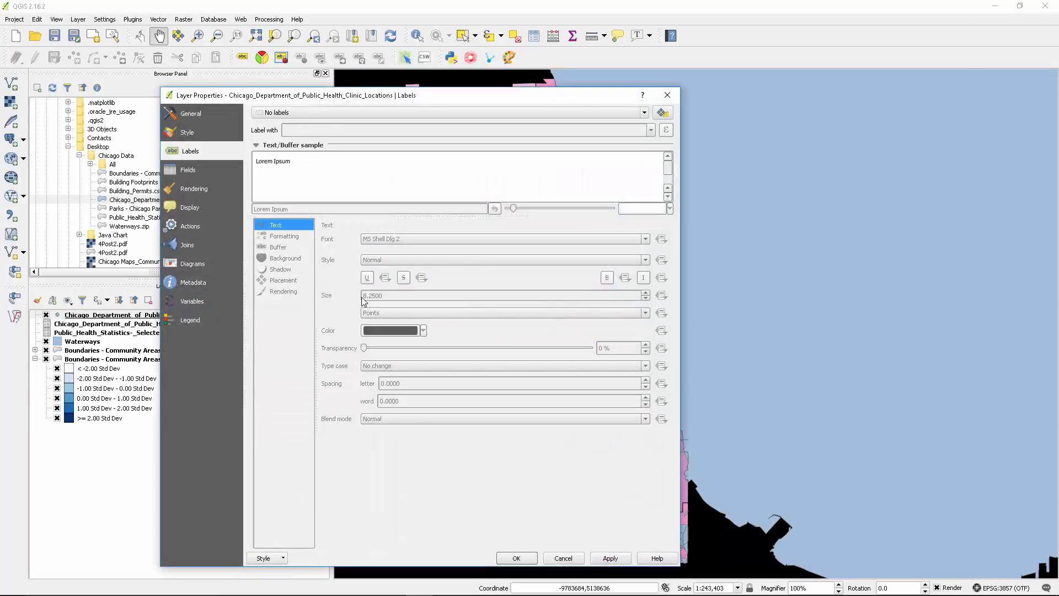
left_click(185, 135)
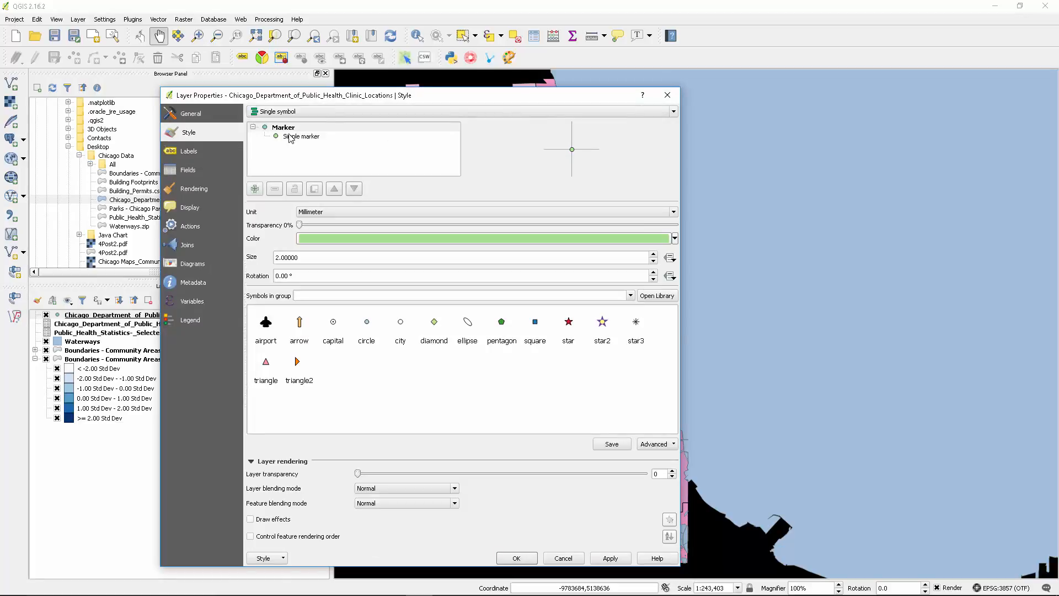
left_click(290, 138)
left_click(288, 127)
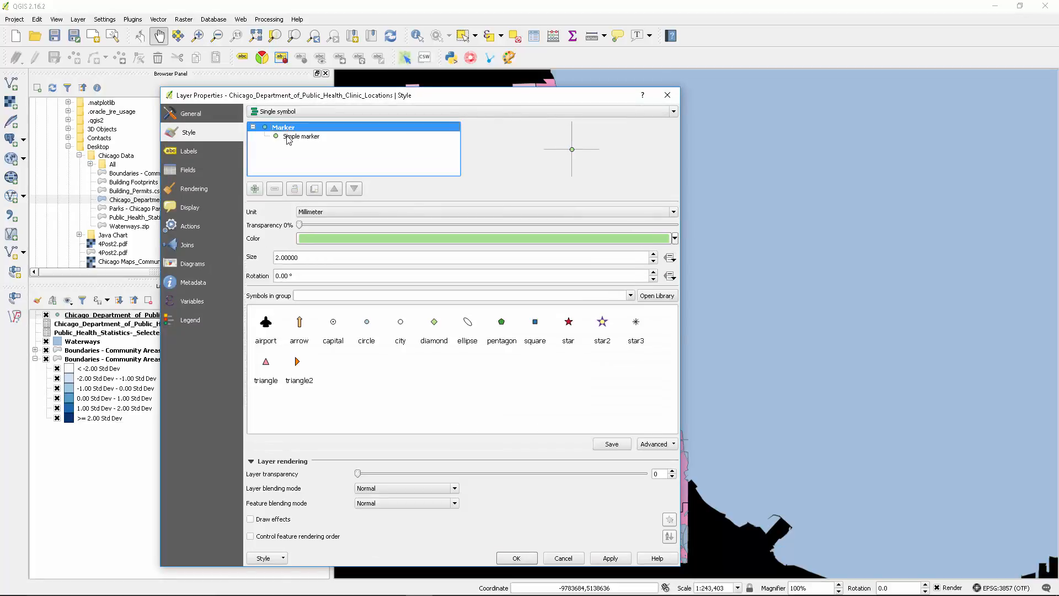
left_click(288, 136)
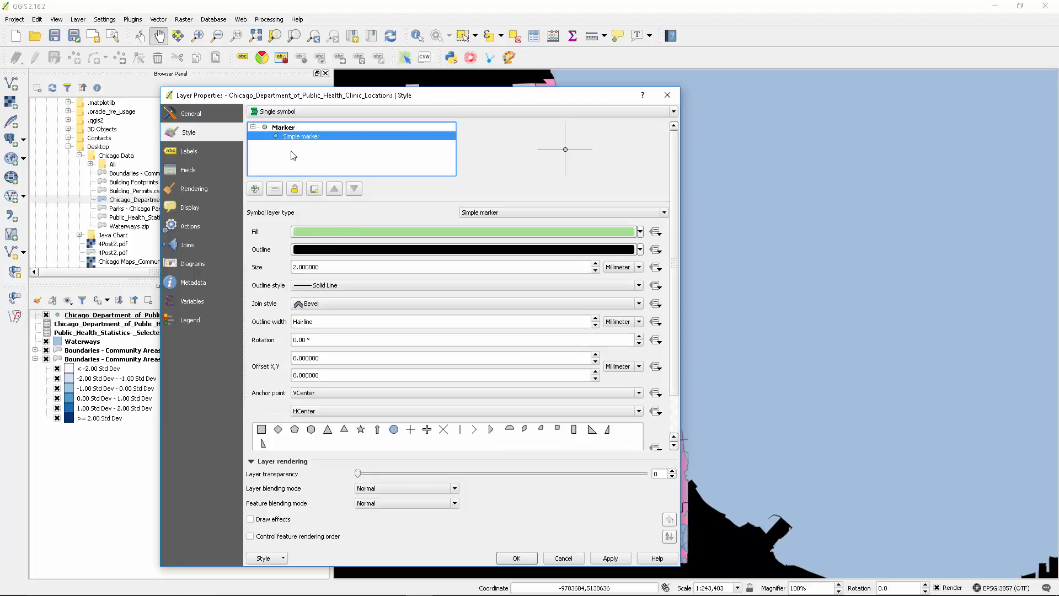
left_click(283, 129)
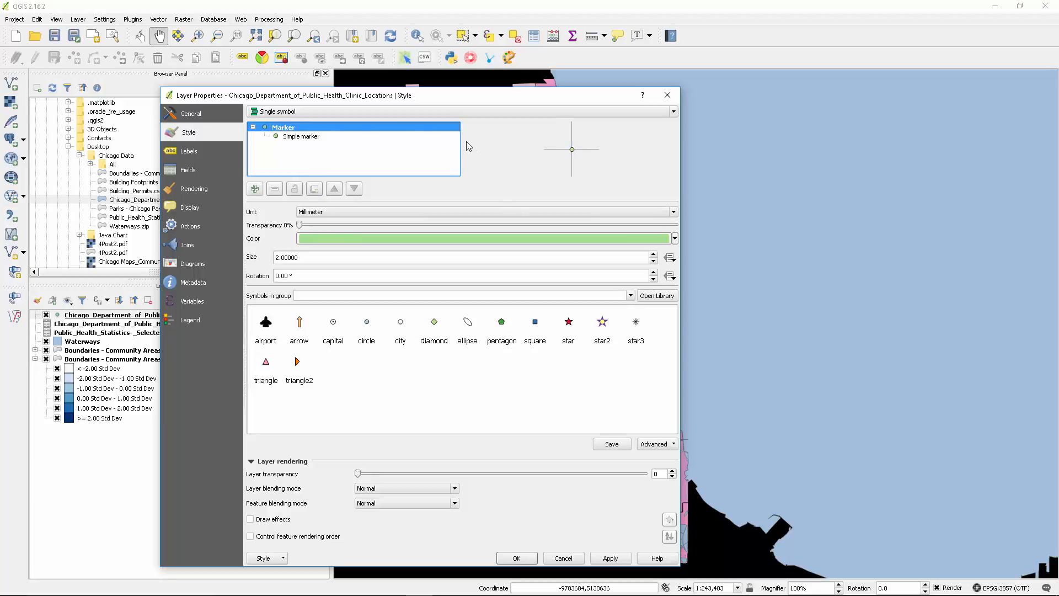
left_click(345, 109)
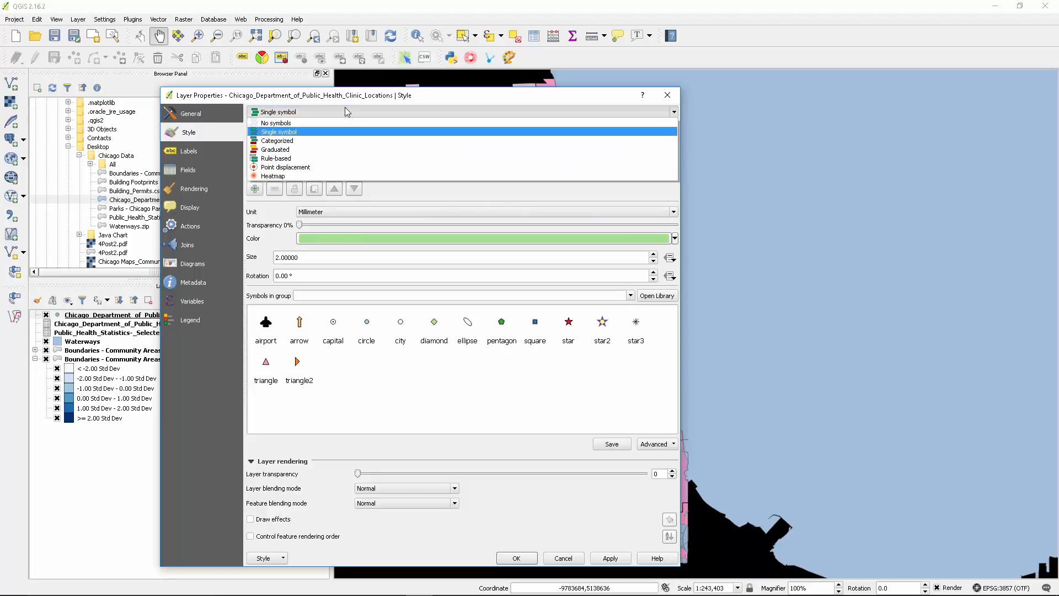
left_click(345, 107)
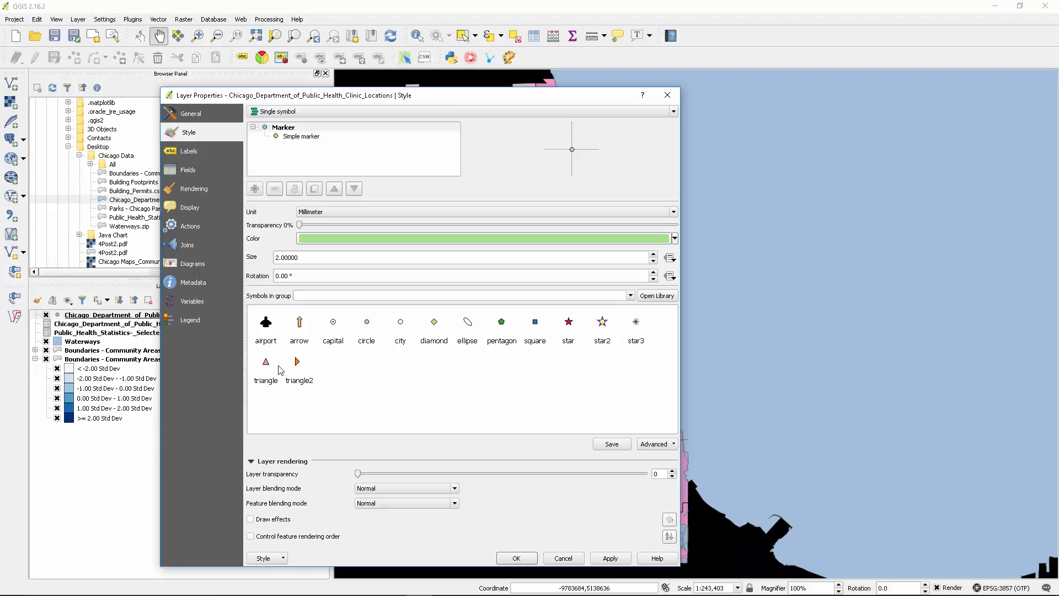
left_click(535, 322)
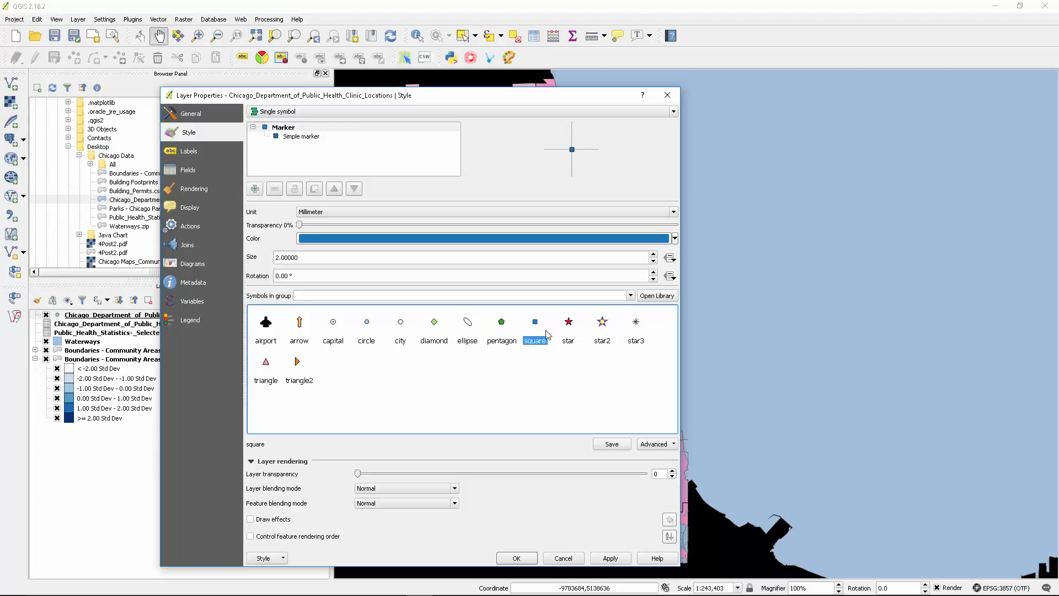
left_click(615, 558)
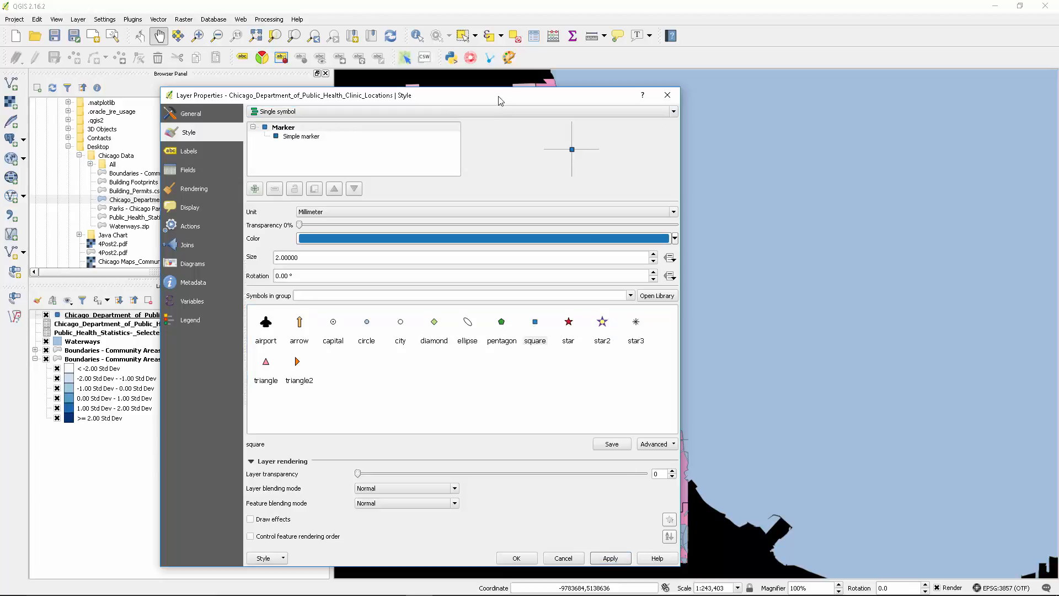
mouse_move(505, 98)
left_mouse_down()
mouse_move(663, 94)
mouse_move(878, 115)
mouse_move(326, 140)
mouse_move(322, 156)
left_mouse_up()
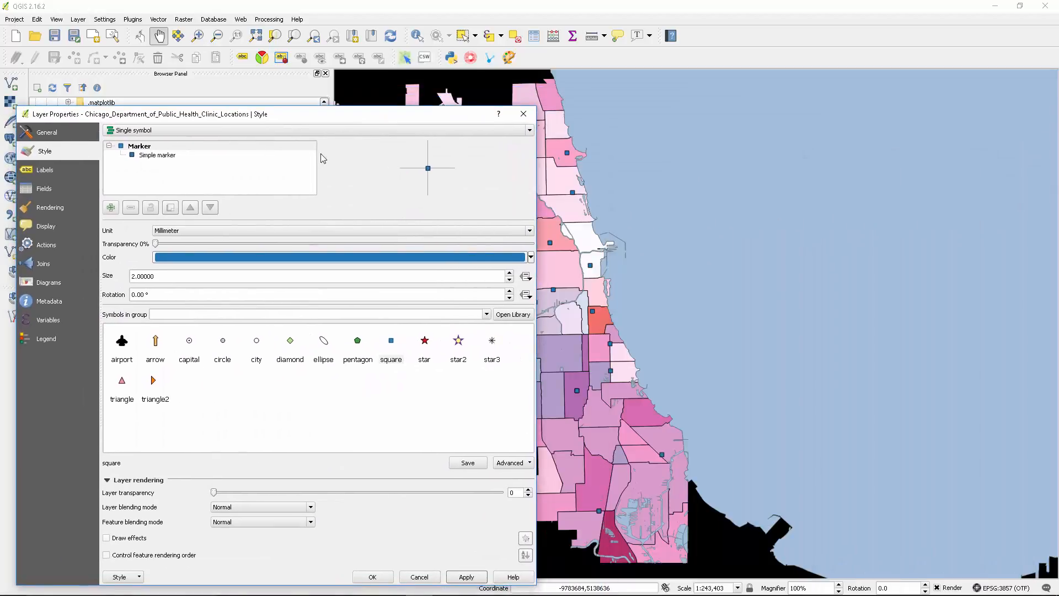
Pick a coral red (#ff585b) as the clinic simple marker's fill and store it among the custom colours
left_click(157, 156)
left_click(244, 251)
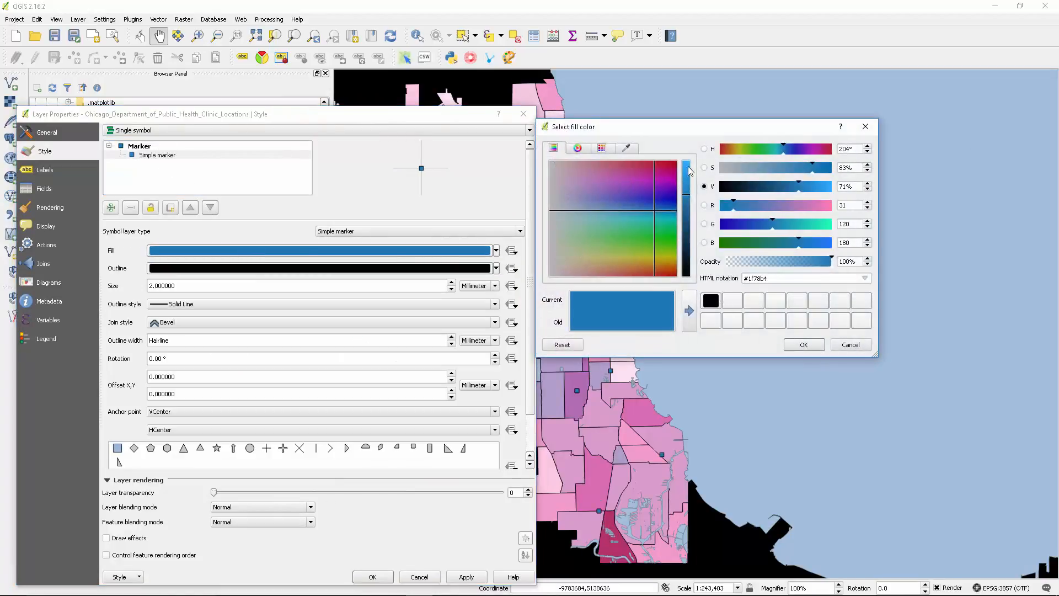
left_click_drag(798, 204, 852, 205)
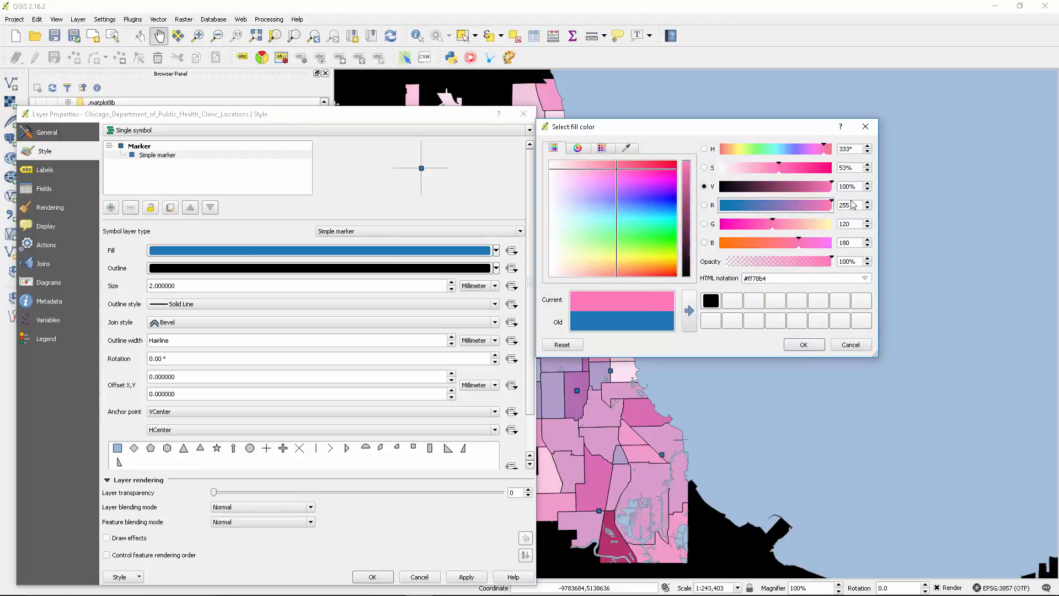
left_click_drag(613, 165, 632, 149)
left_click(689, 312)
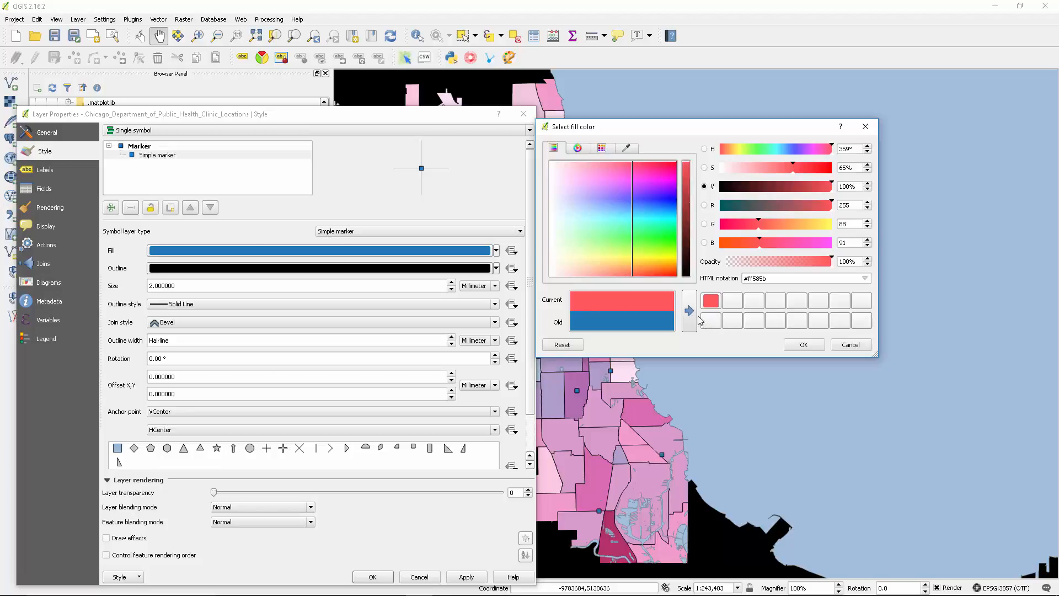
left_click(689, 312)
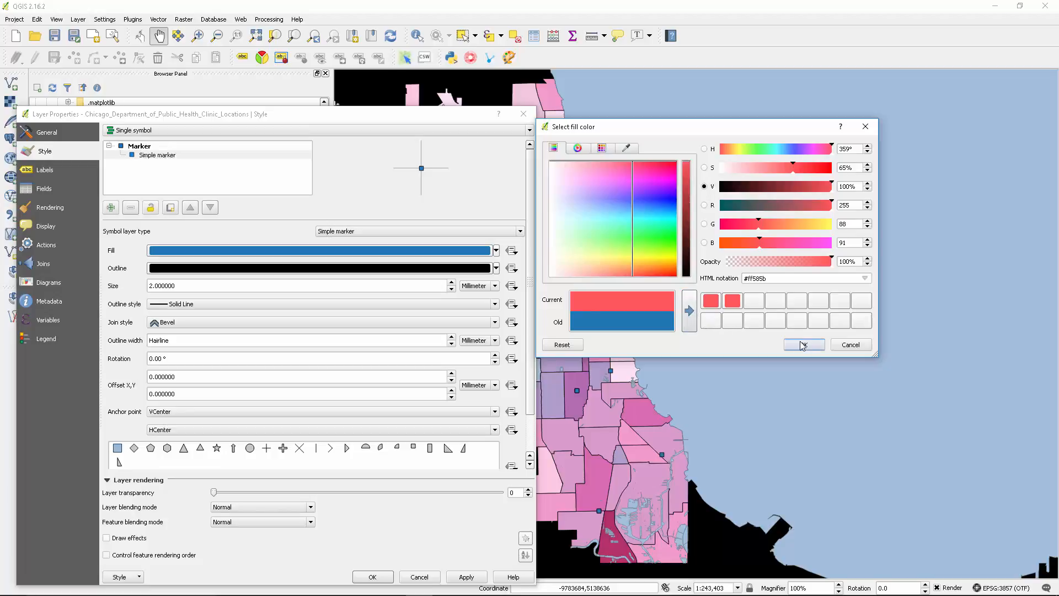
Change the simple marker's fill to yellow (#fff300), store it as a custom colour and apply it to the map
left_click_drag(642, 216, 678, 258)
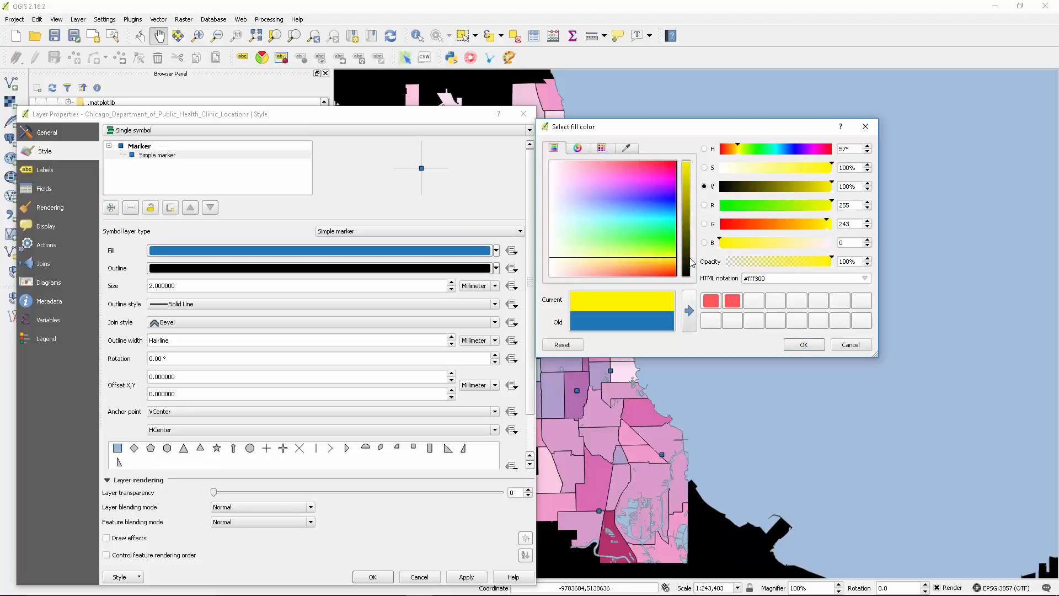
left_click(690, 312)
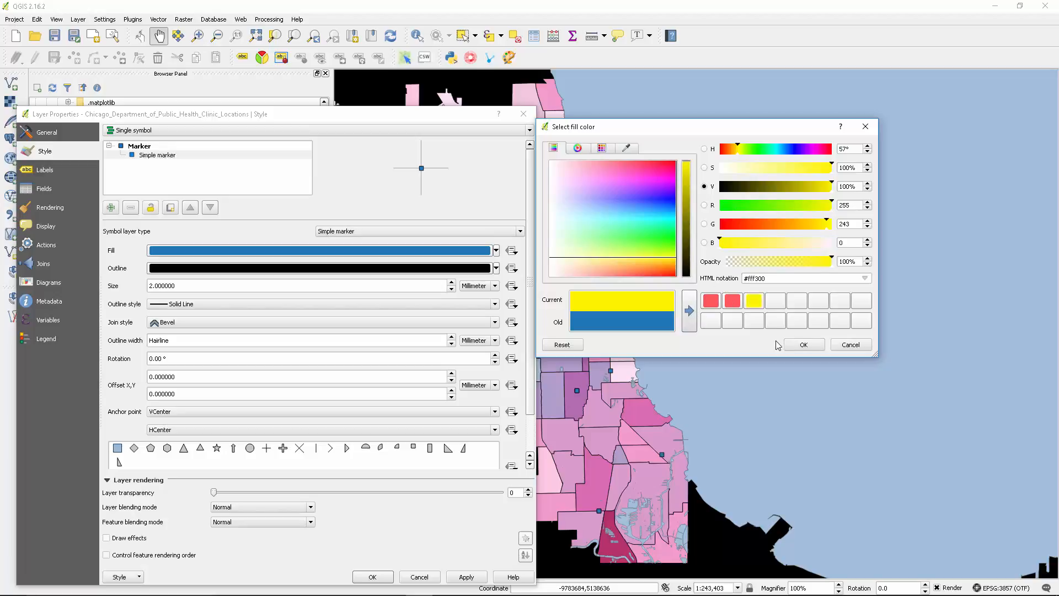
left_click(803, 345)
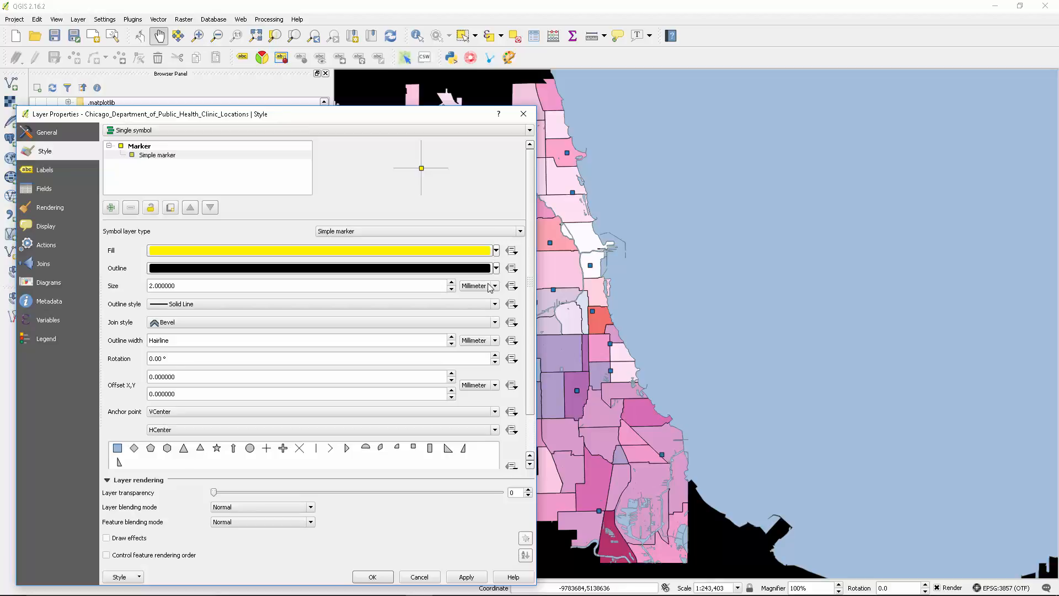
left_click(468, 577)
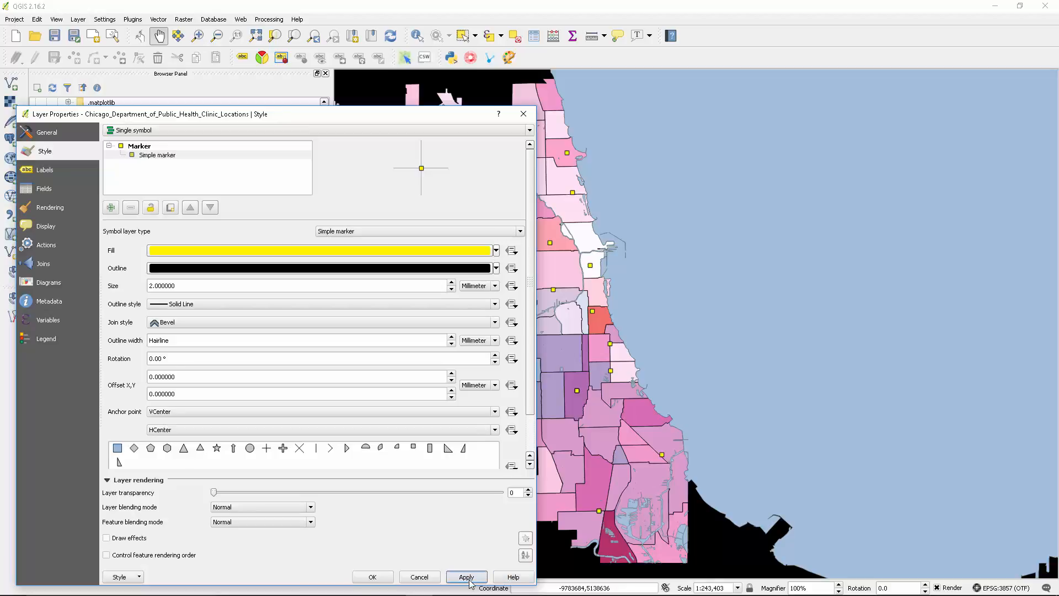
Try the standard orange as the clinic marker's fill and apply it to the map
left_click(497, 251)
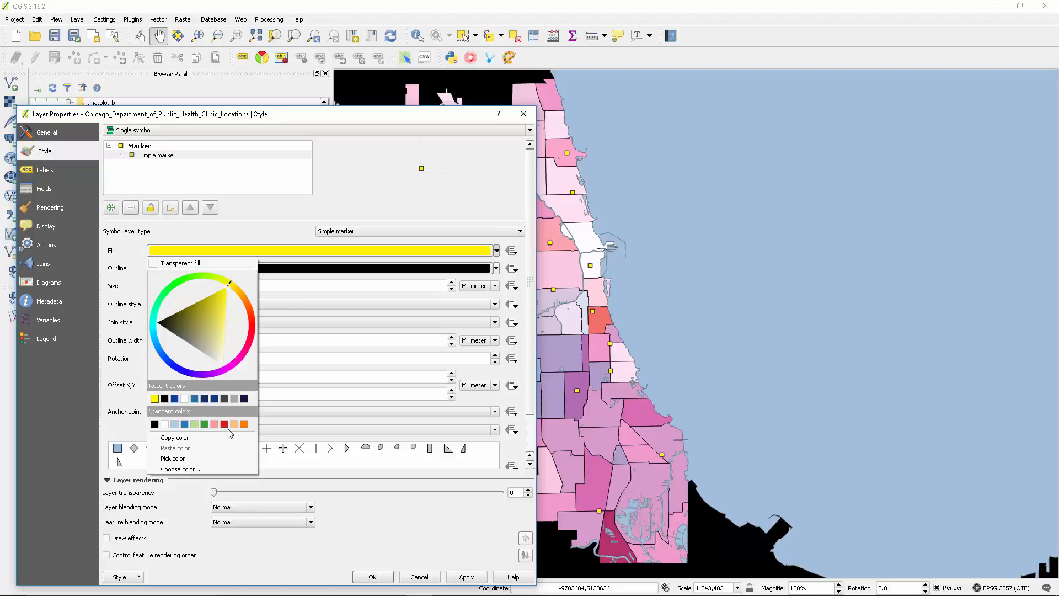
left_click(244, 424)
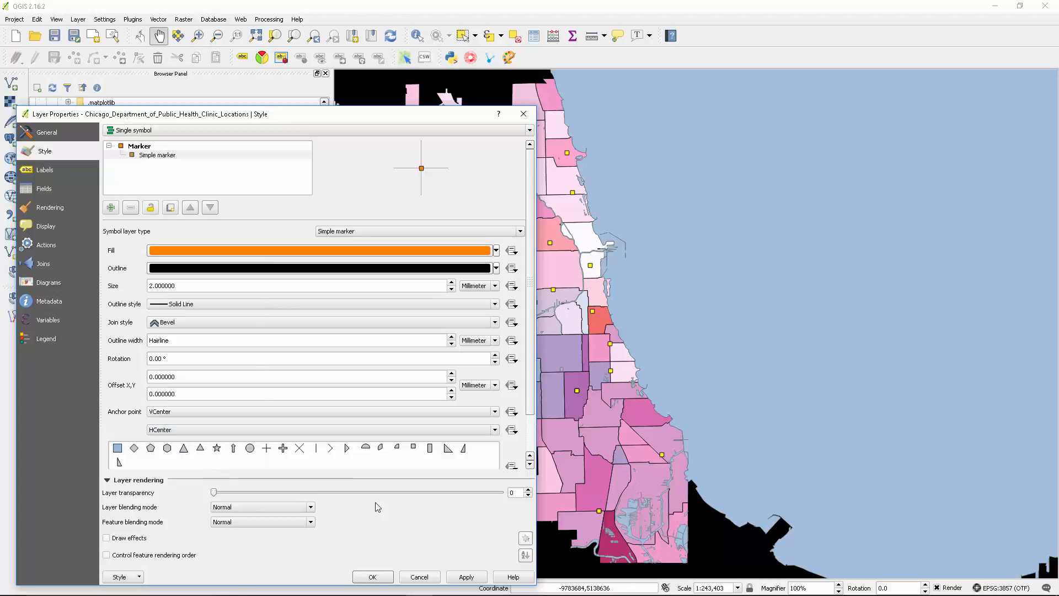
left_click(459, 576)
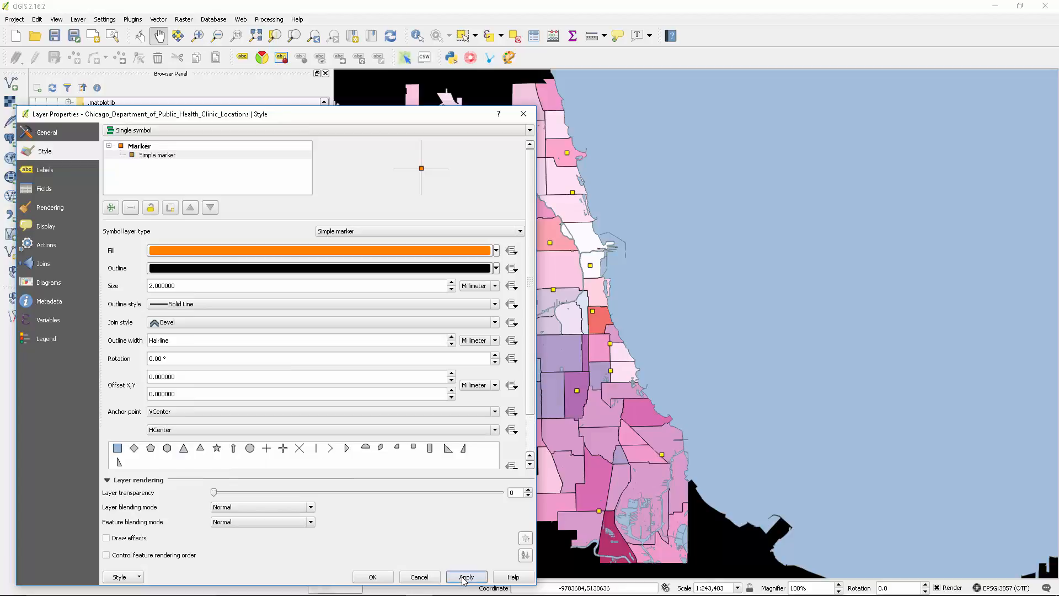
Set the clinic marker's fill to the stored custom yellow, apply it and close the layer properties
left_click(294, 247)
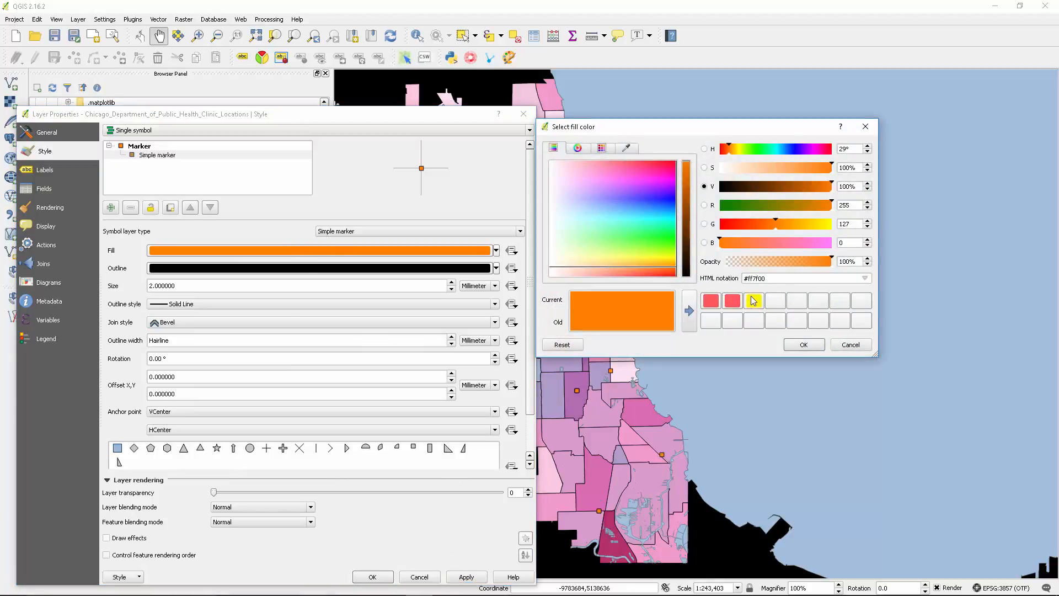
left_click(755, 302)
left_click(809, 346)
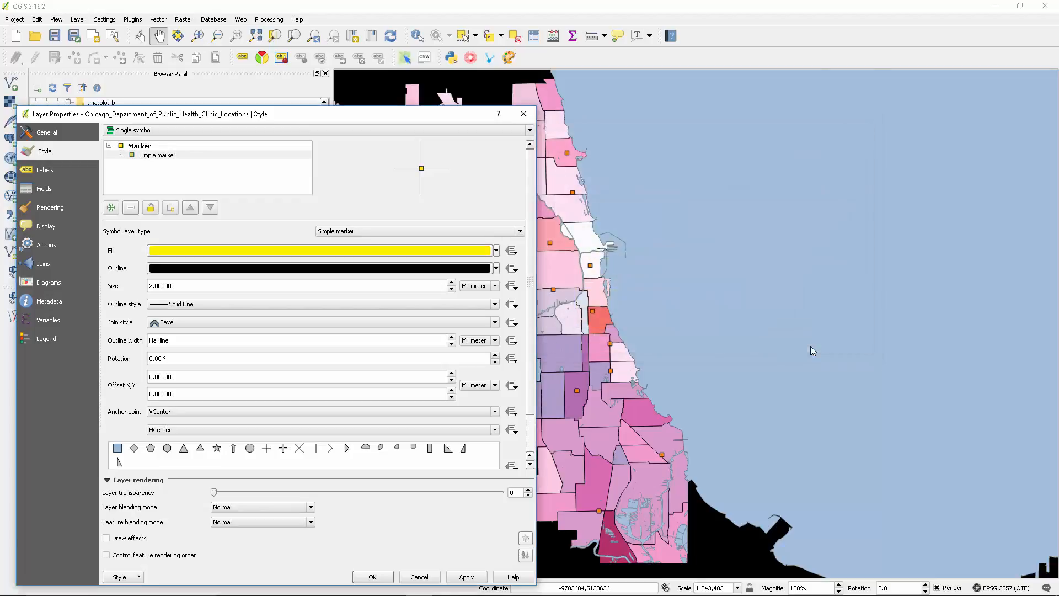
left_click(471, 577)
left_click(375, 577)
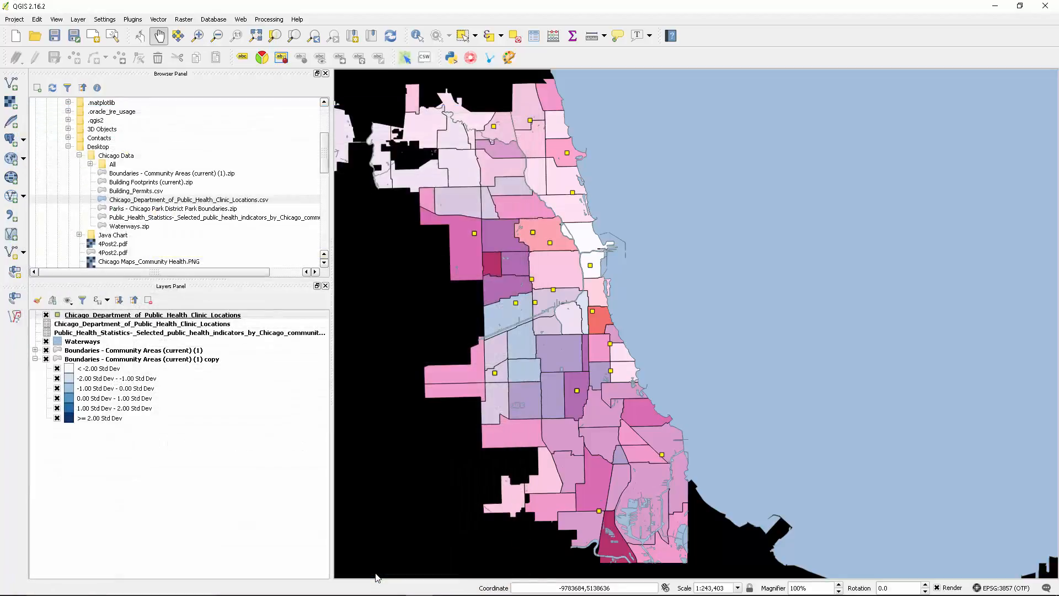
Show labels for the clinic locations layer using the Site Name field, and apply them to the map
double_click(183, 316)
left_click(48, 171)
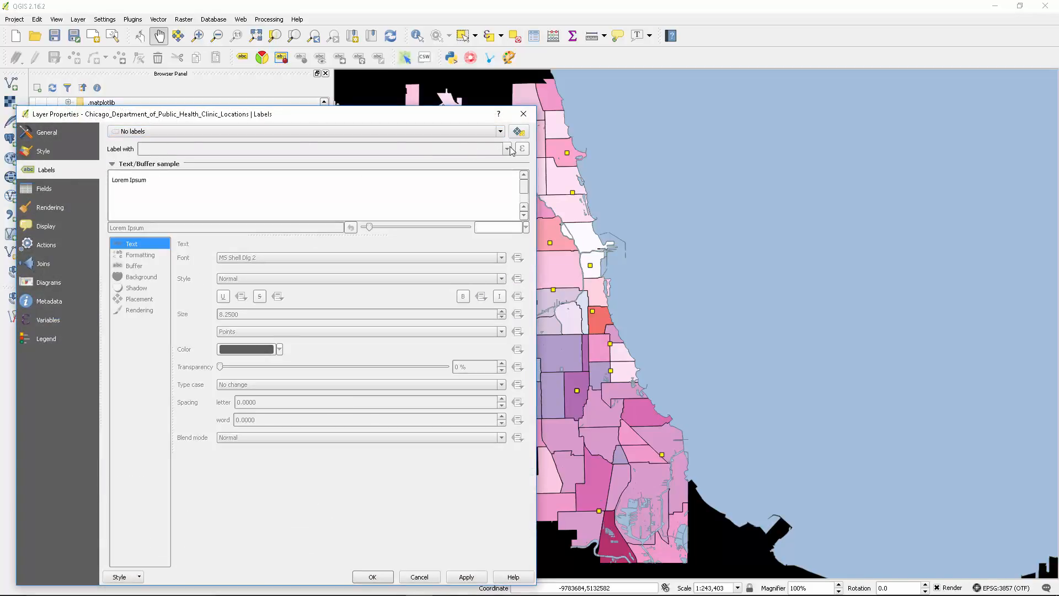
left_click(445, 132)
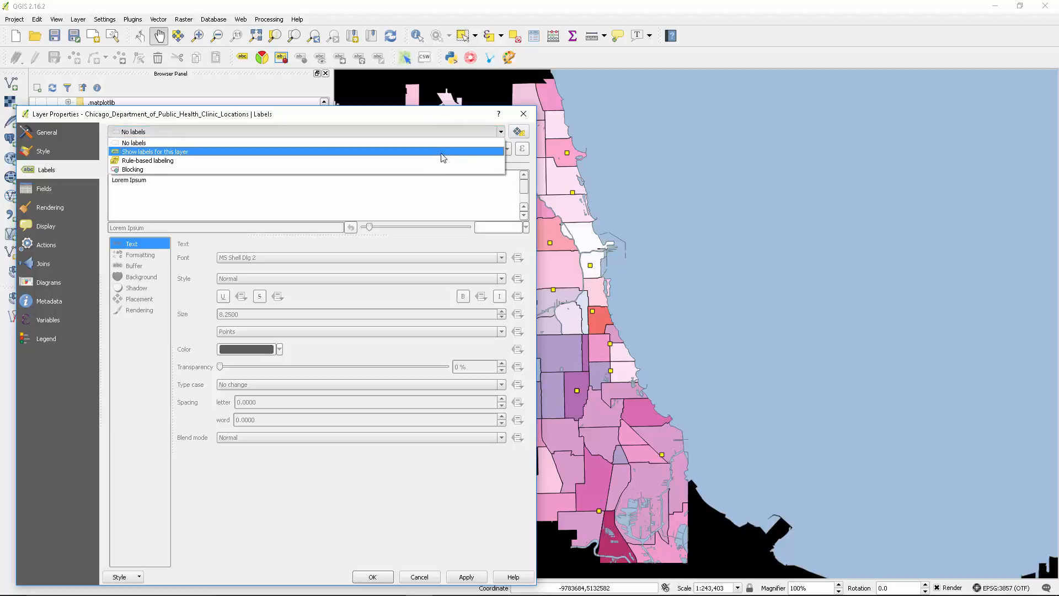
left_click(443, 153)
left_click(507, 150)
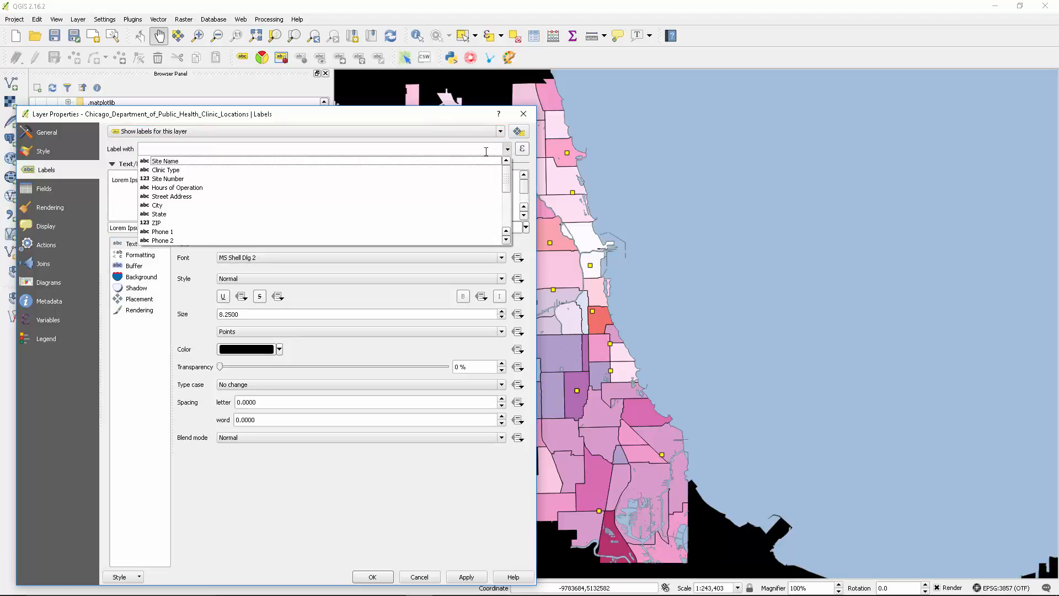
left_click(171, 161)
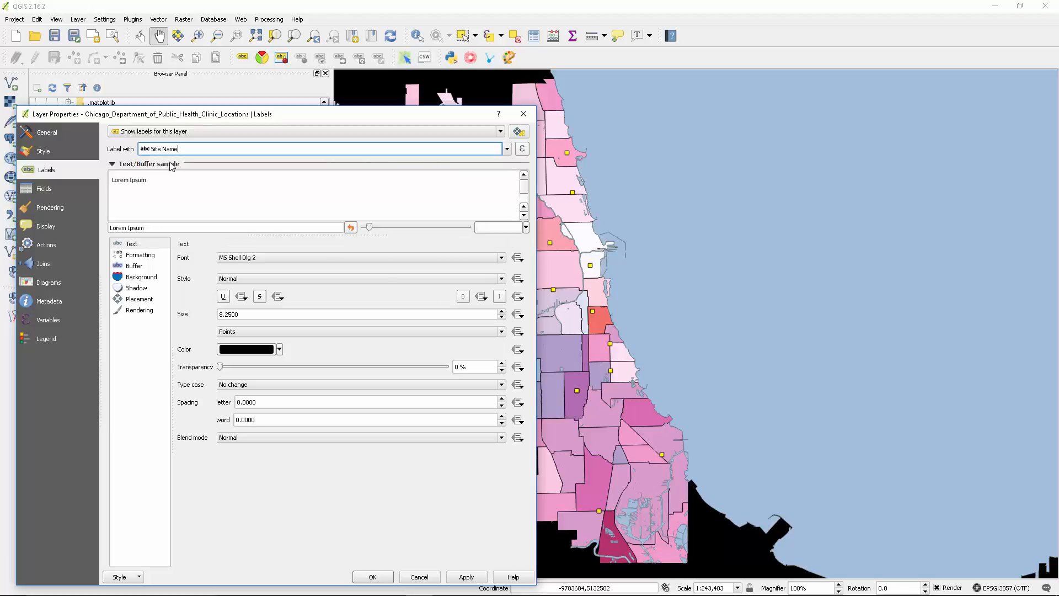
left_click(467, 576)
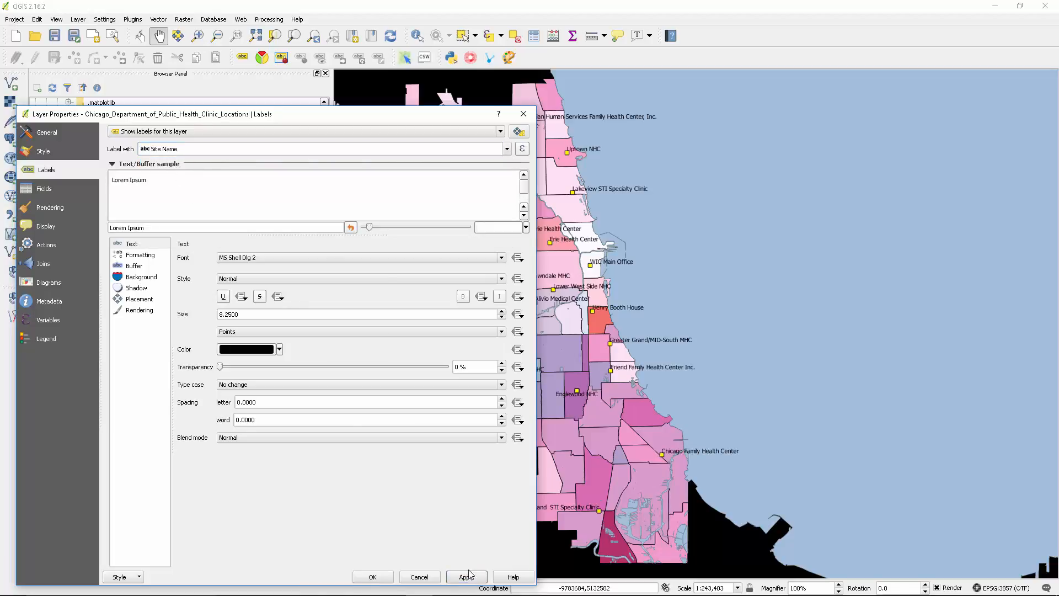
left_click(388, 582)
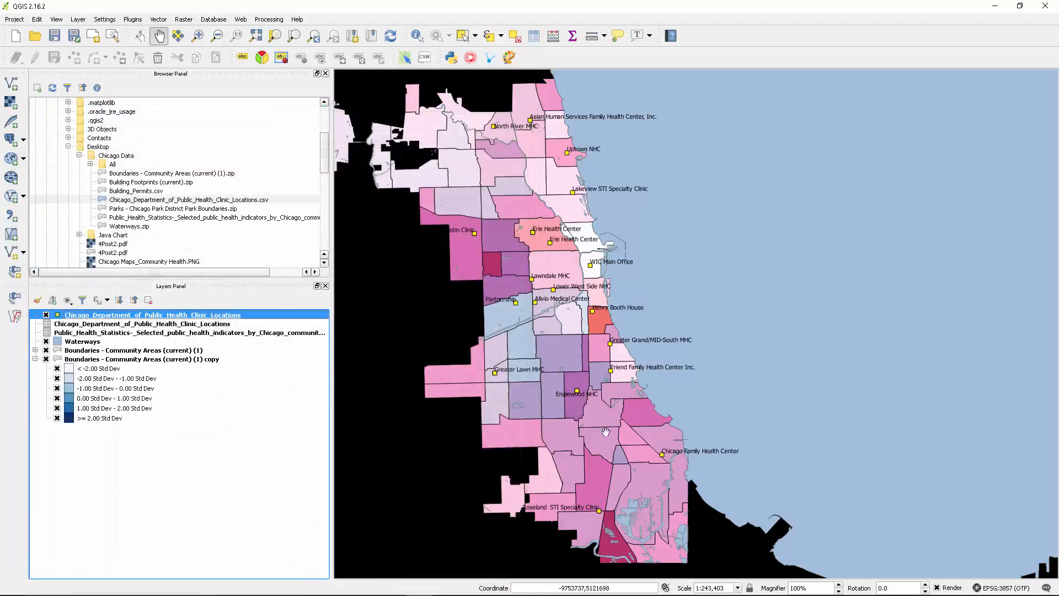
Examine the clinic name labels up close around the city's South Side lakefront and across the whole Chicago map
scroll(636, 370, "up", 3)
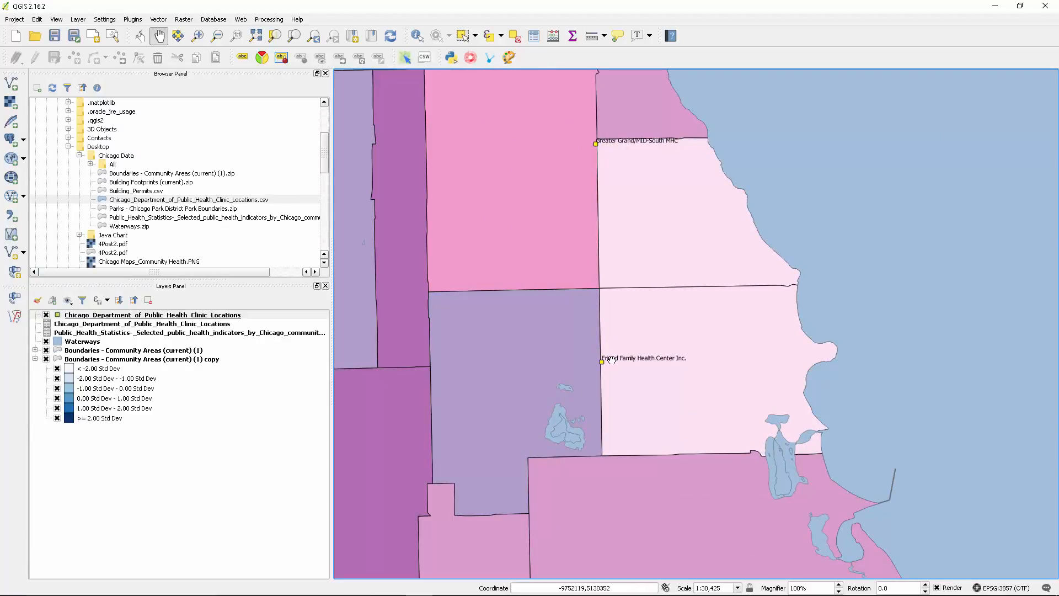
left_click_drag(587, 384, 647, 362)
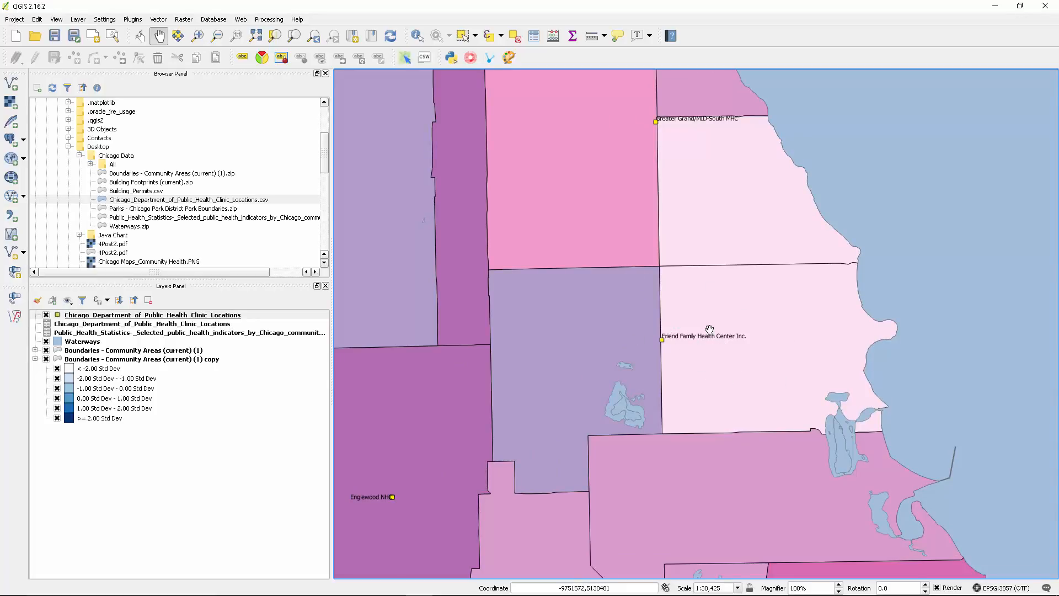
scroll(709, 329, "down", 3)
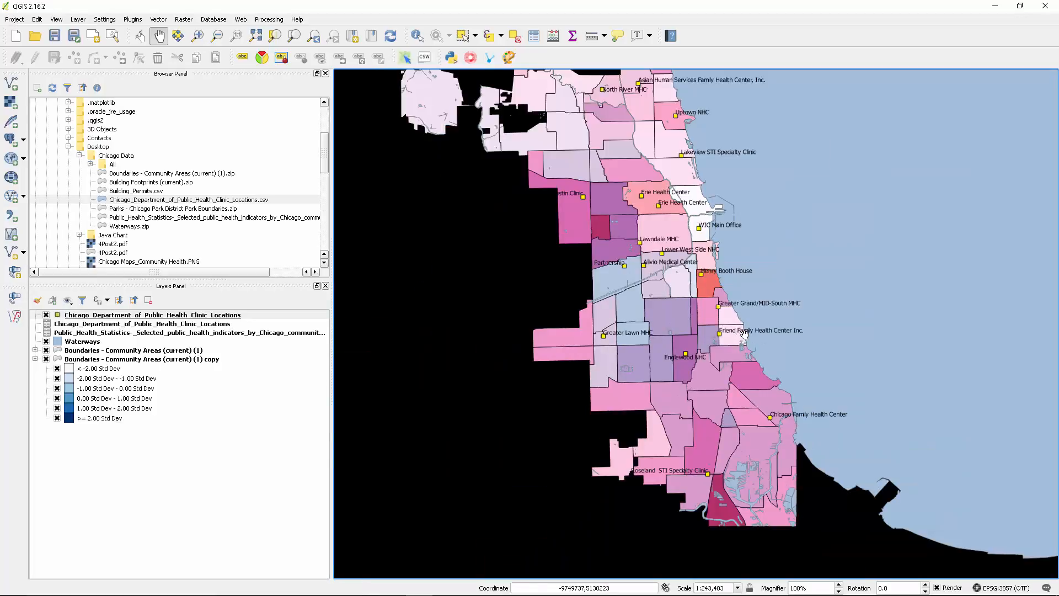
scroll(744, 333, "down", 1)
scroll(665, 357, "up", 1)
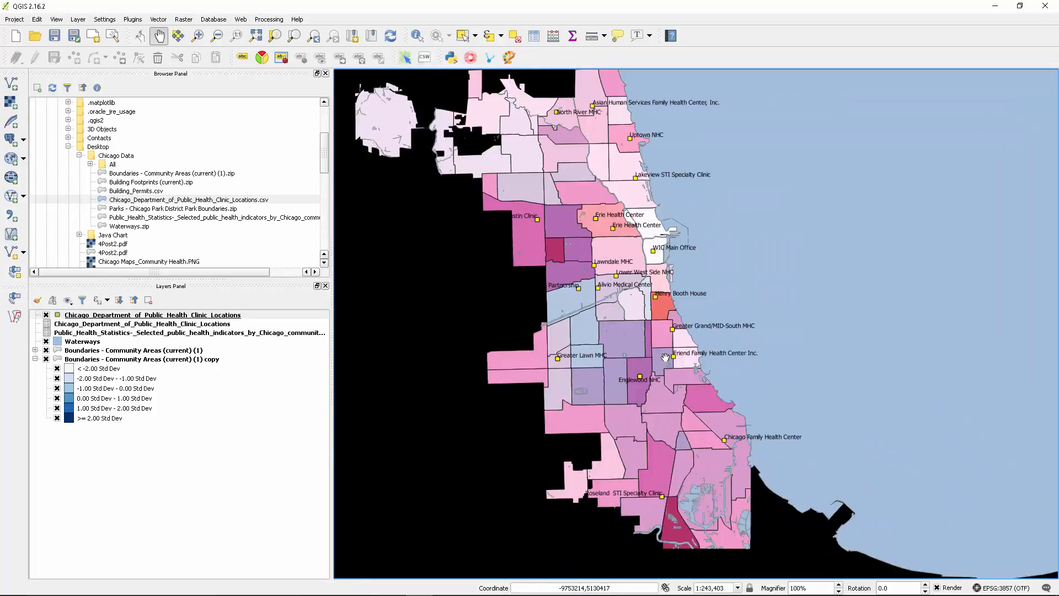
scroll(666, 358, "up", 1)
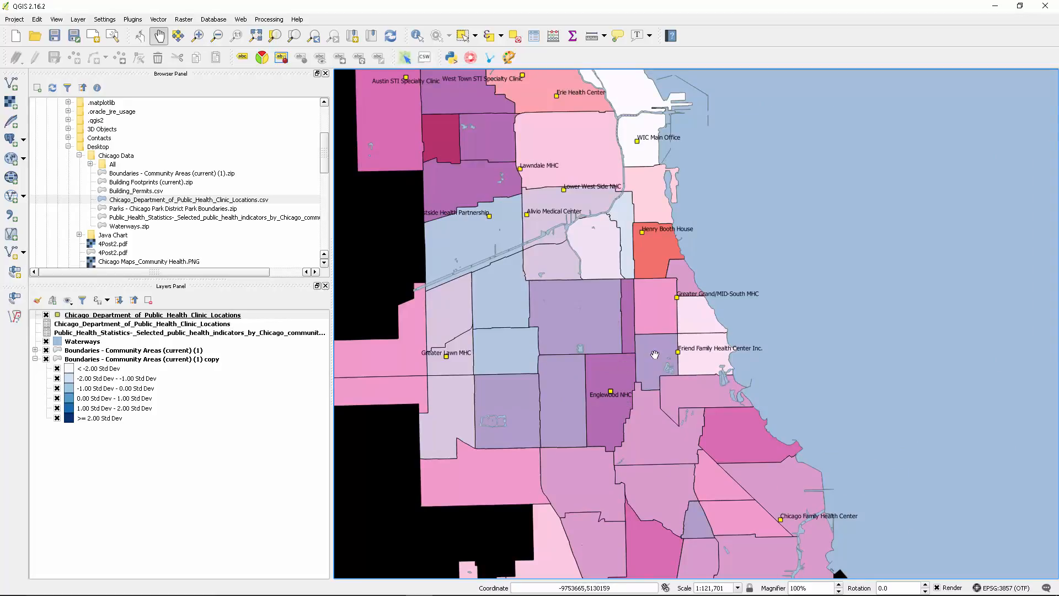
scroll(641, 297, "up", 1)
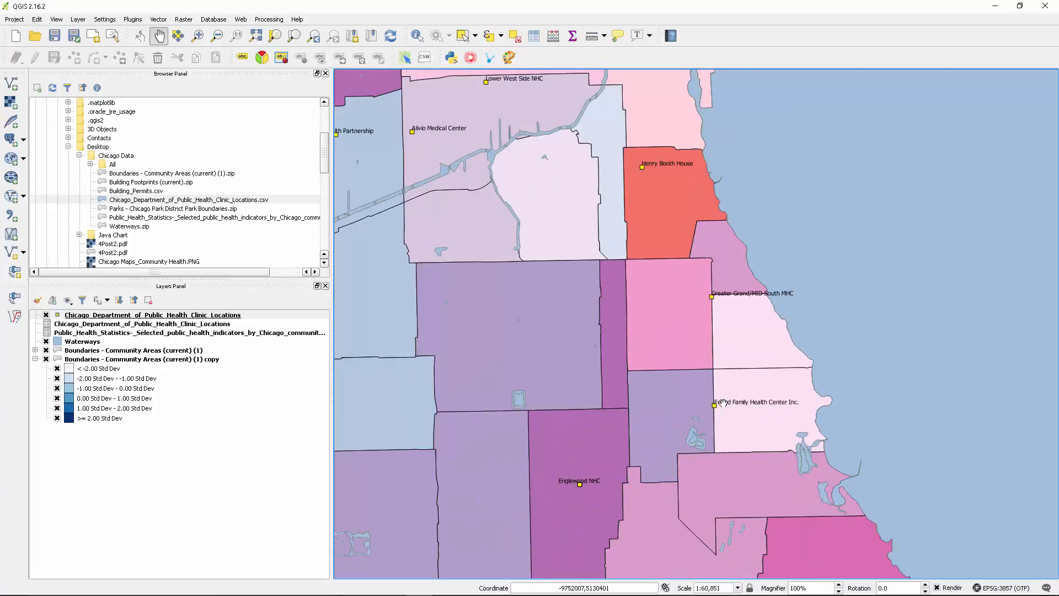
scroll(722, 402, "down", 2)
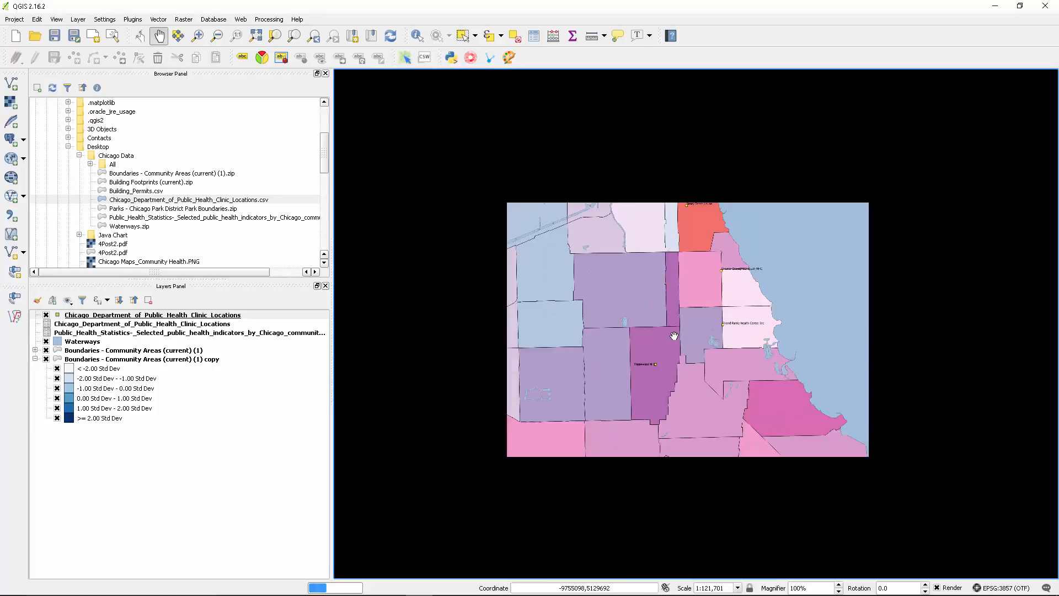
scroll(643, 345, "down", 1)
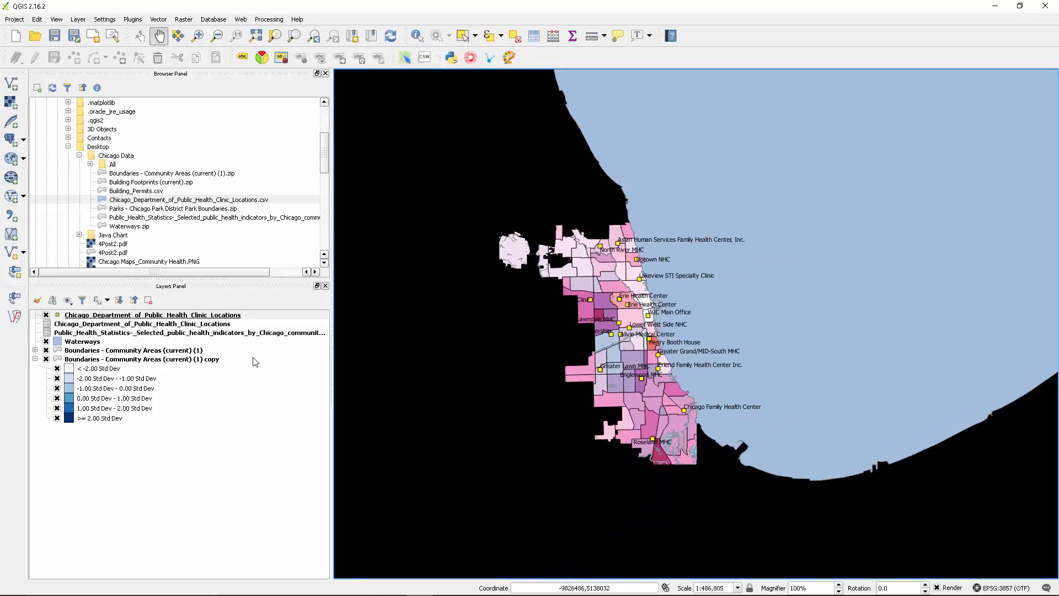
Set the clinic locations layer to No labels, apply the change and close the layer properties
left_click(160, 316)
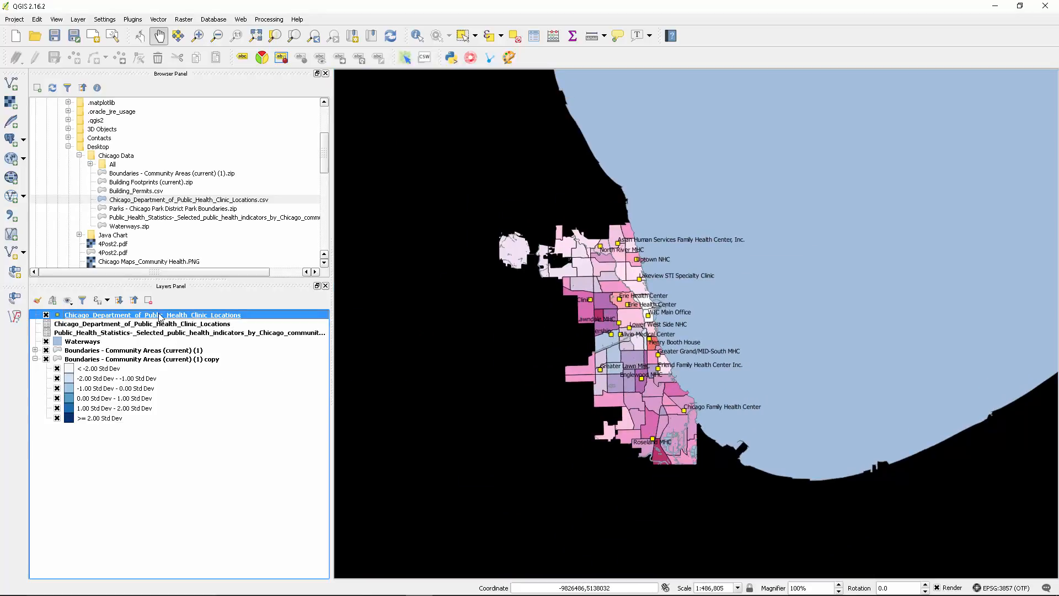
double_click(159, 316)
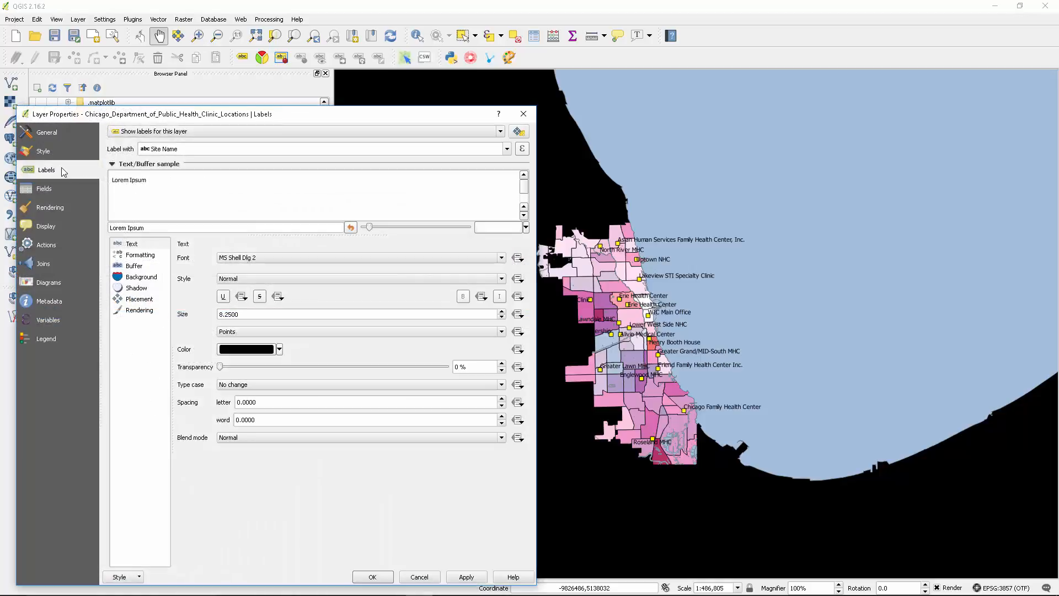
left_click(507, 149)
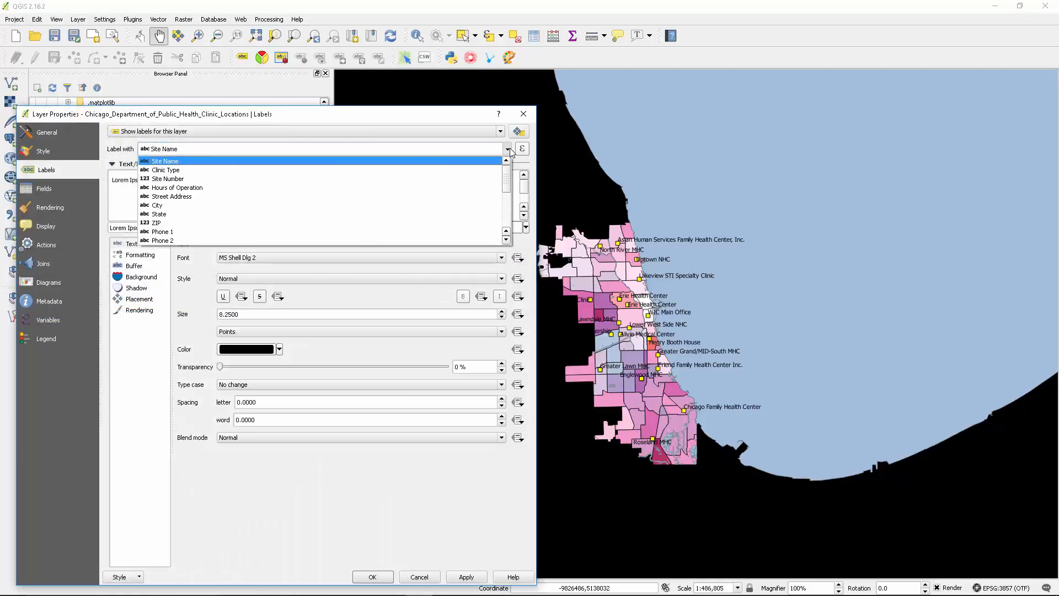
left_click(507, 148)
left_click(501, 132)
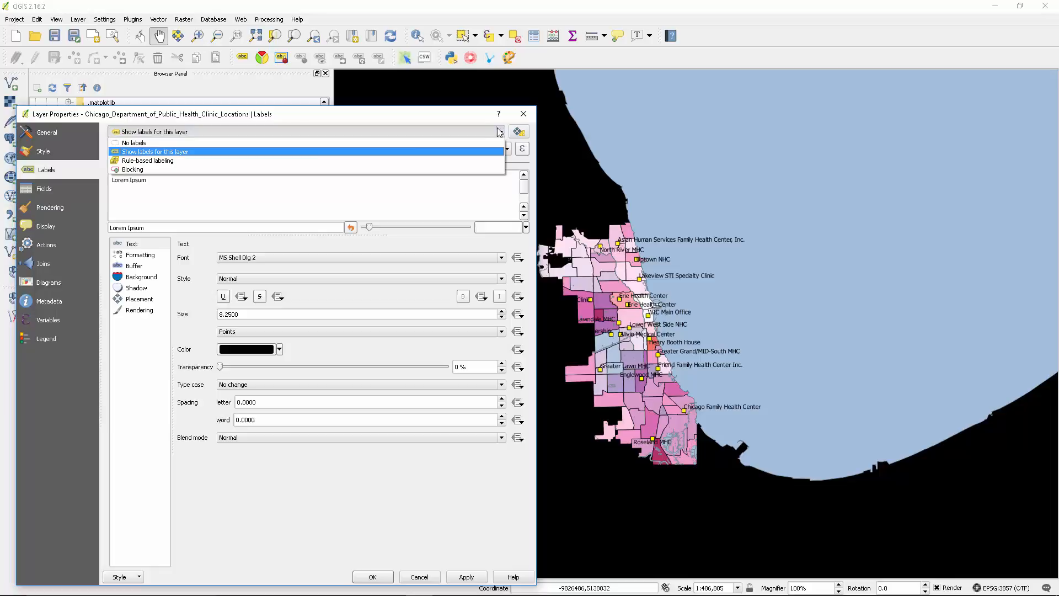
left_click(267, 146)
left_click(466, 578)
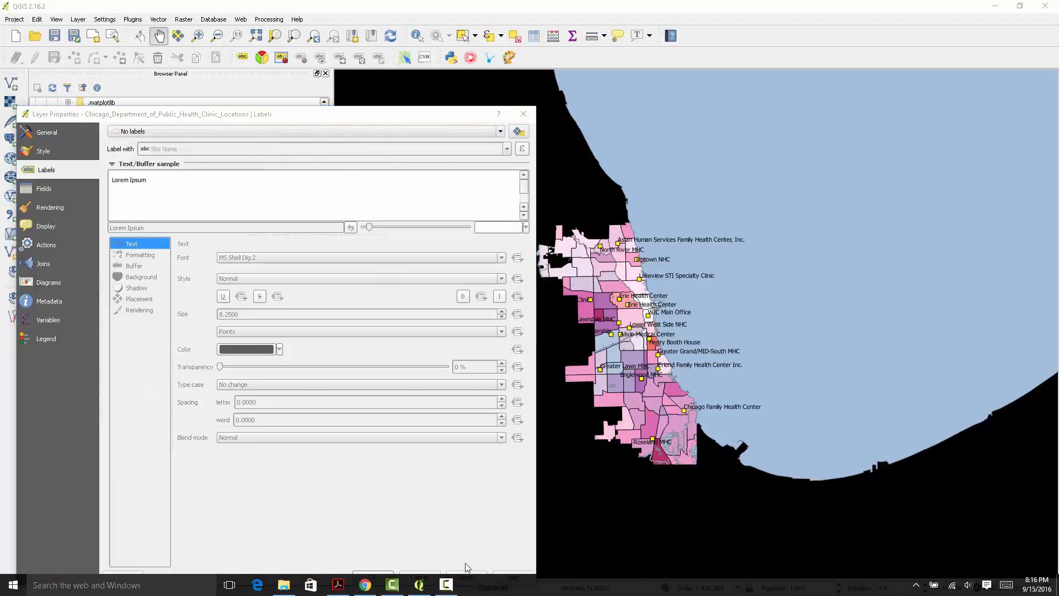
left_click(467, 534)
left_click(467, 577)
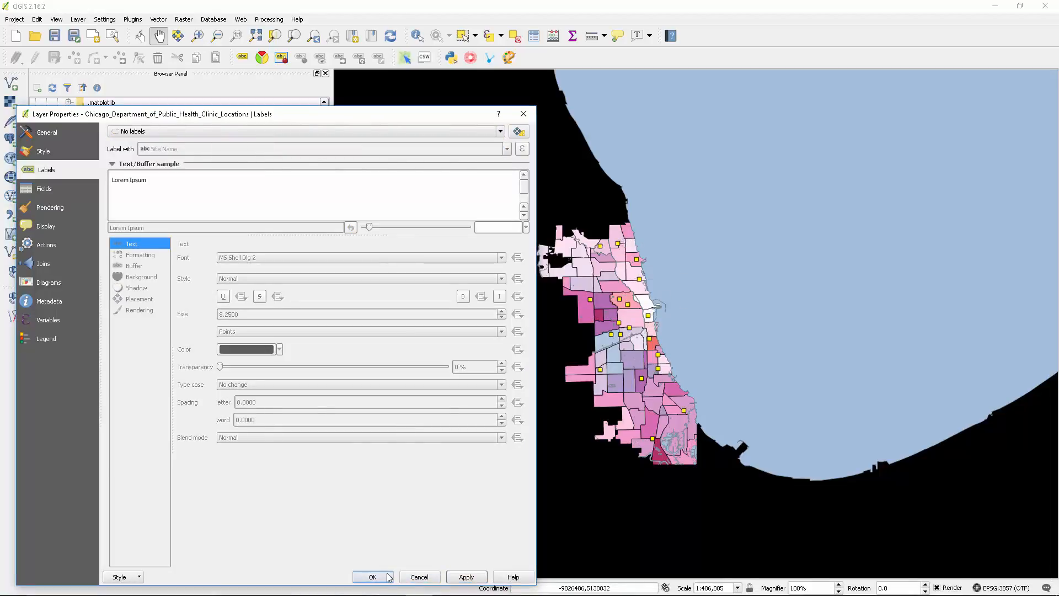
left_click(383, 578)
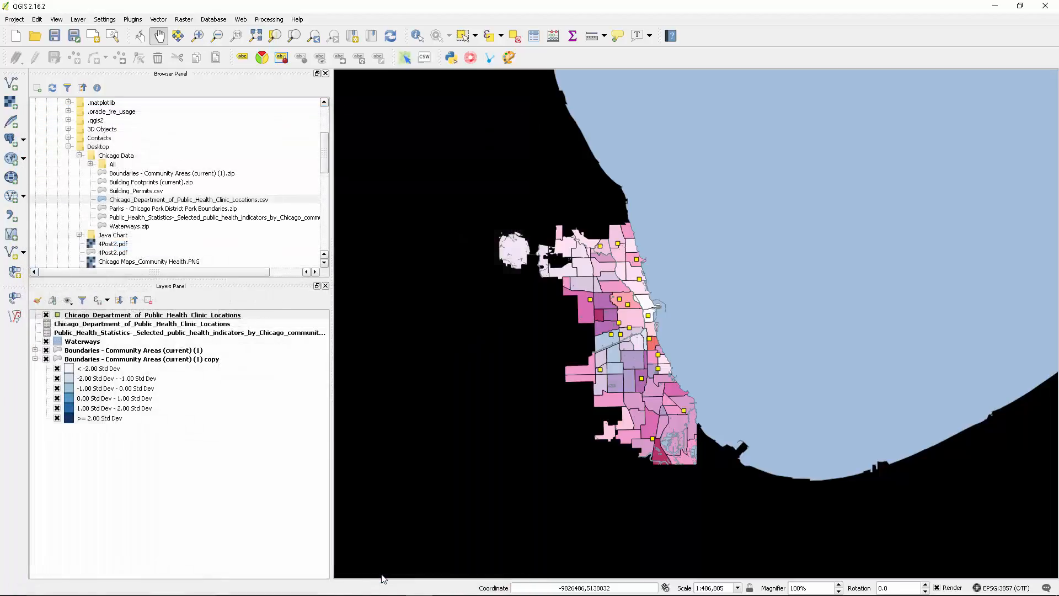
Collapse the legend classes of the Boundaries - Community Areas (current) (1) copy layer
scroll(657, 345, "up", 1)
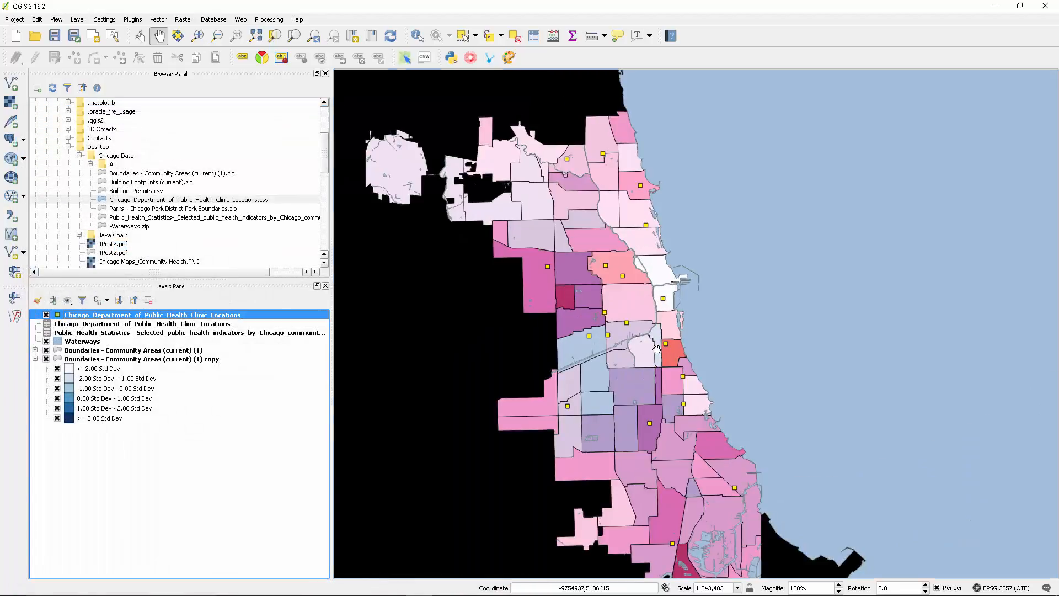
left_click_drag(613, 264, 586, 206)
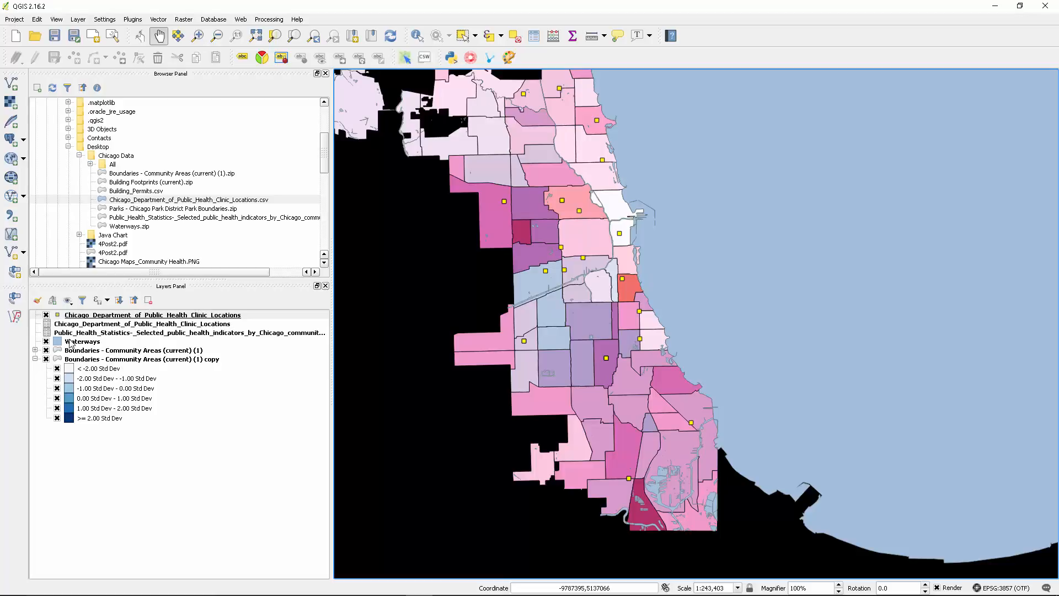
left_click(35, 359)
left_click_drag(602, 290, 661, 284)
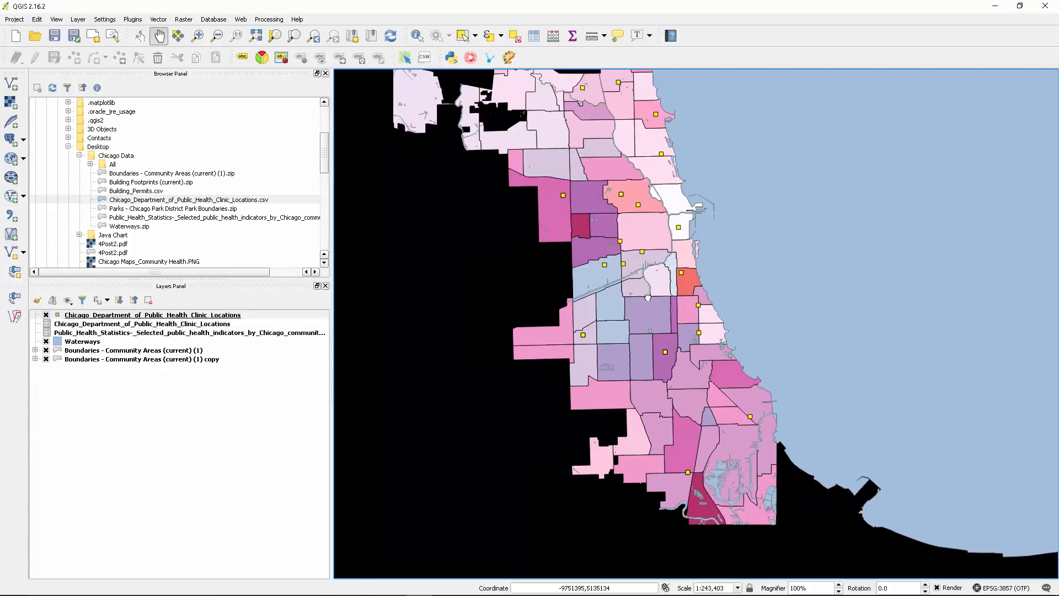
Add Parks - Chicago Park District Park Boundaries.zip from the Chicago Data folder to the map as a layer
left_click(148, 209)
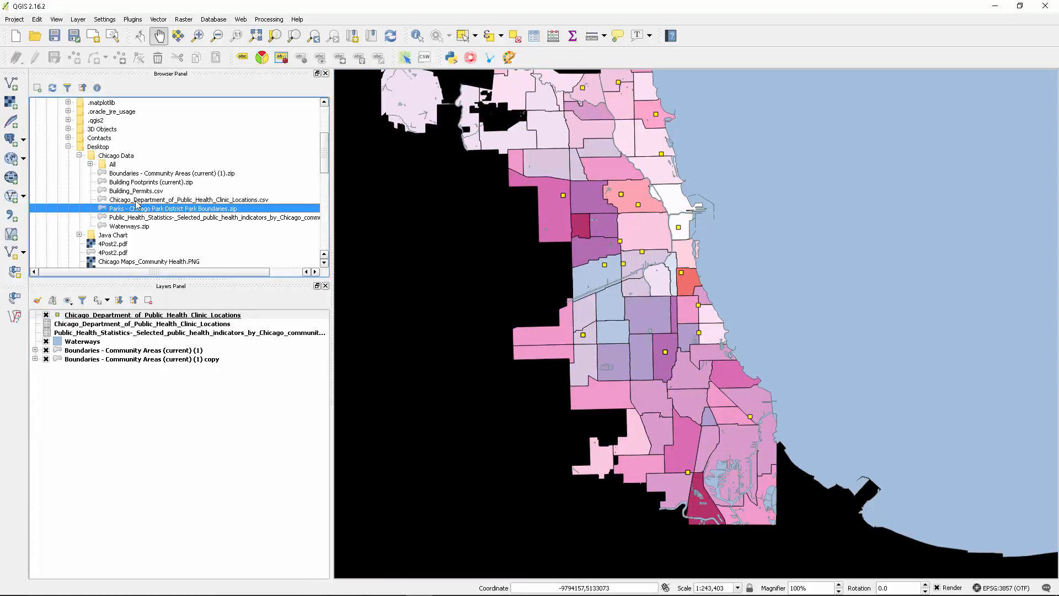
mouse_move(133, 215)
left_mouse_down()
mouse_move(220, 221)
mouse_move(497, 279)
mouse_move(583, 274)
left_mouse_up()
left_click_drag(769, 301, 710, 320)
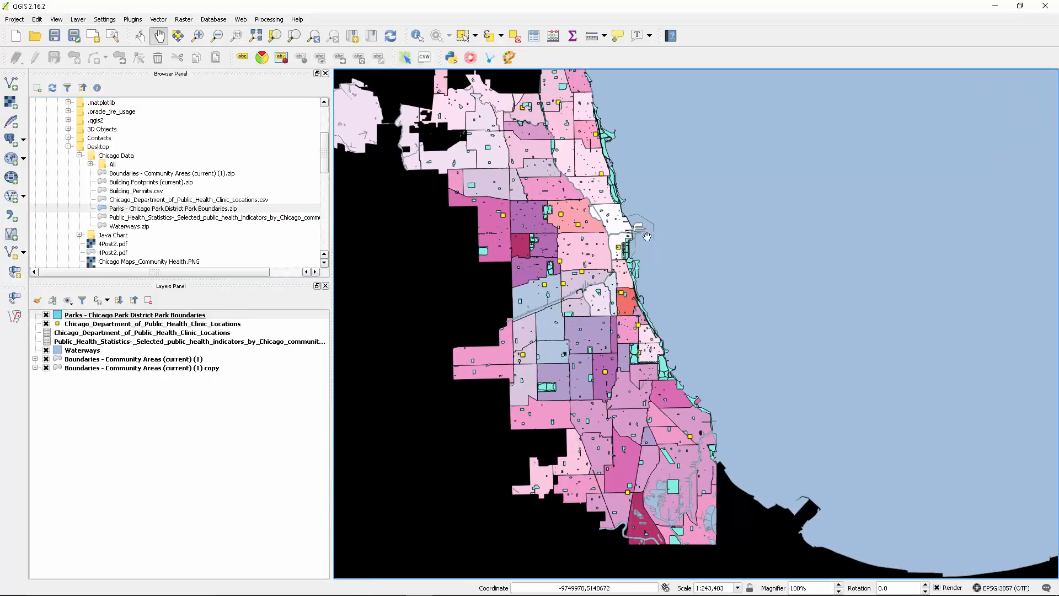
left_click_drag(611, 190, 630, 231)
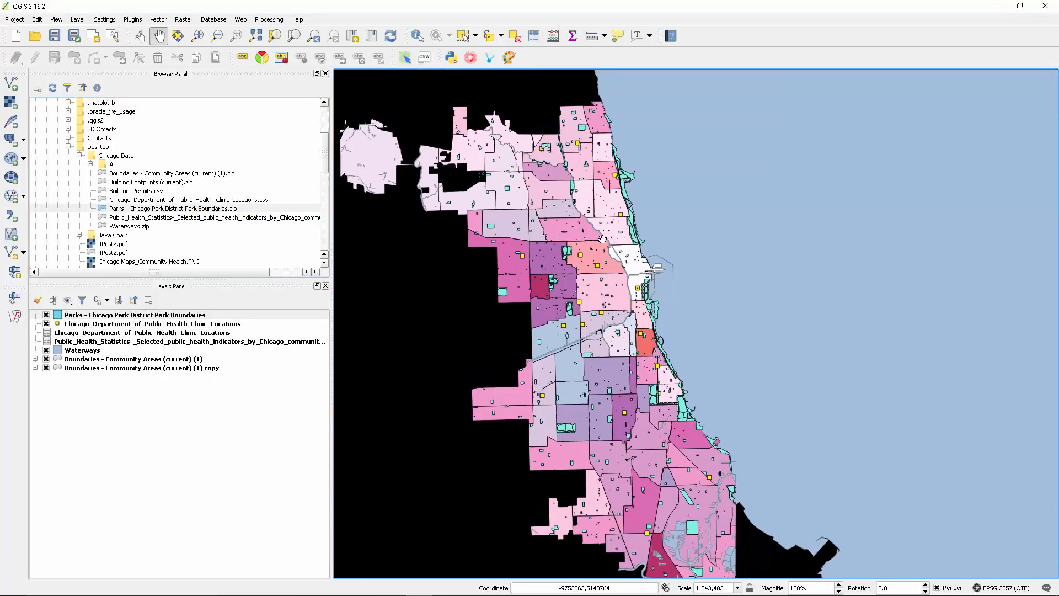
Style the park boundaries layer with the preset green fill symbol and apply it to the map
left_click(59, 316)
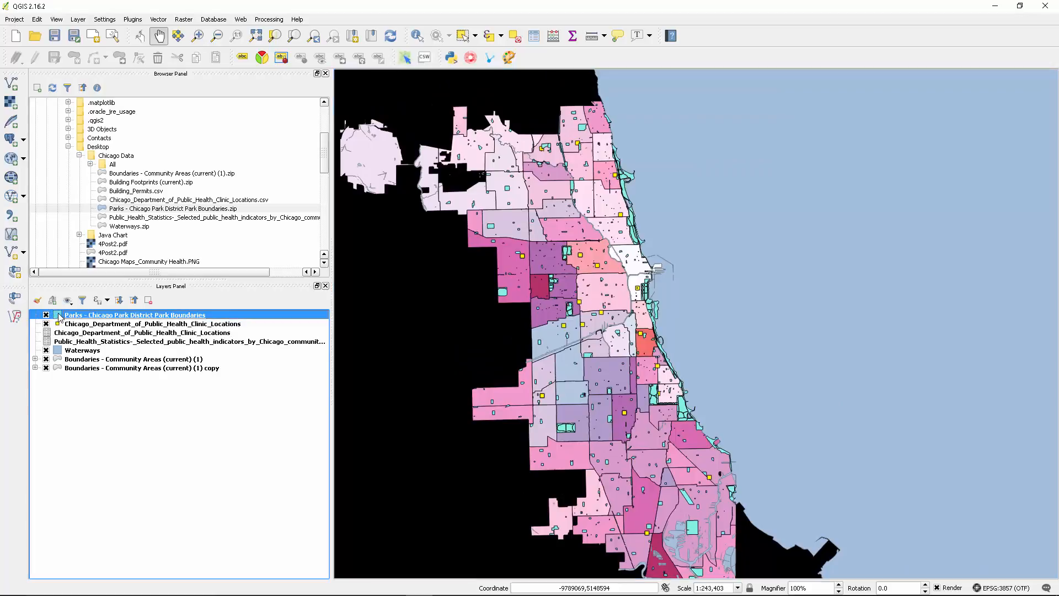
double_click(59, 316)
left_click(78, 156)
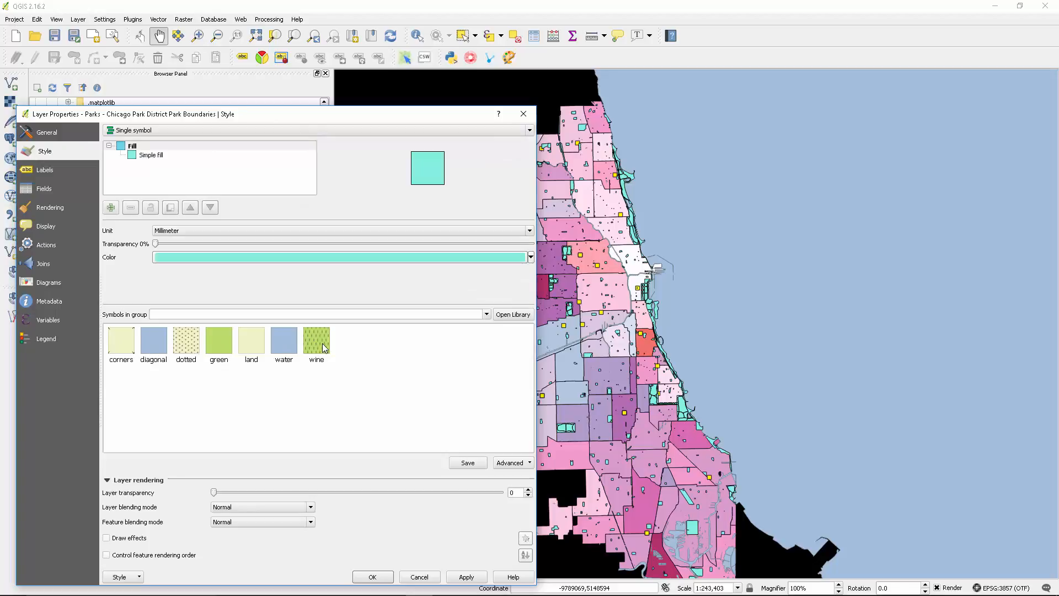
left_click(223, 346)
left_click(466, 577)
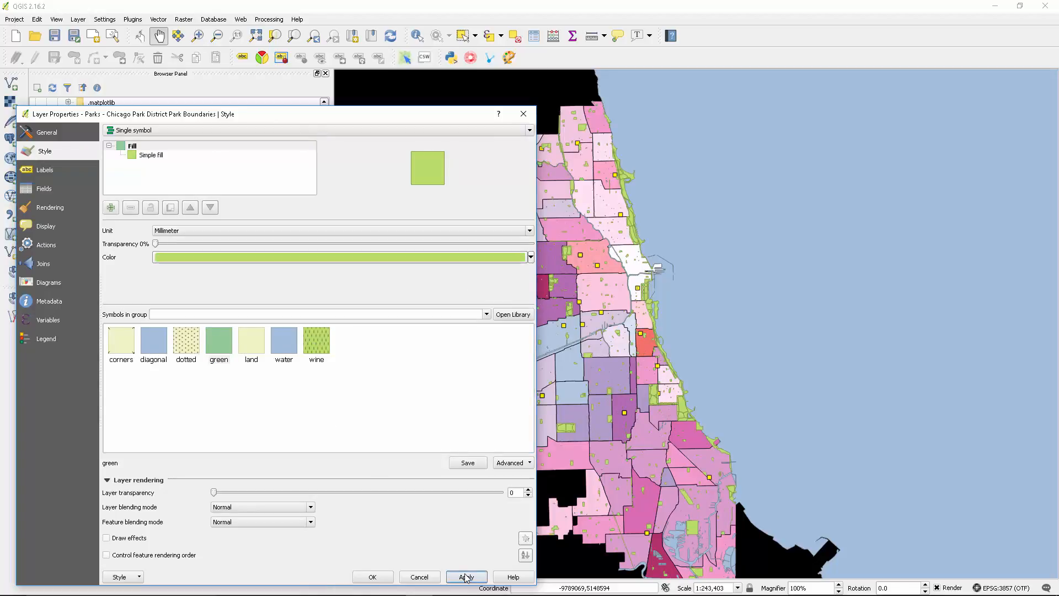
Change the park boundaries fill to the darker green #5ead26, apply it and close the layer properties
left_click(424, 256)
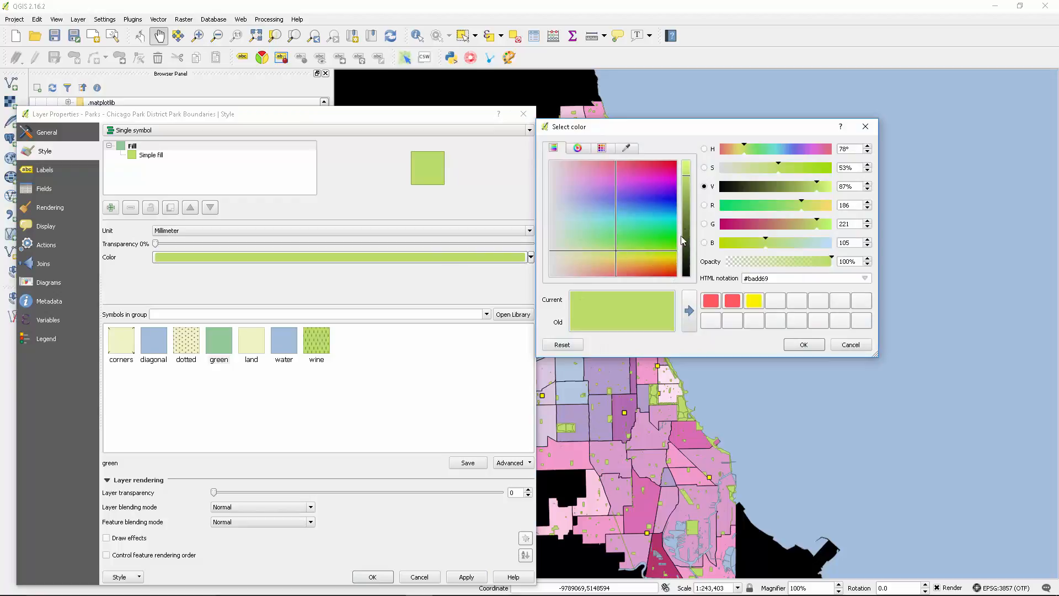
left_click(687, 208)
left_click_drag(688, 204, 687, 198)
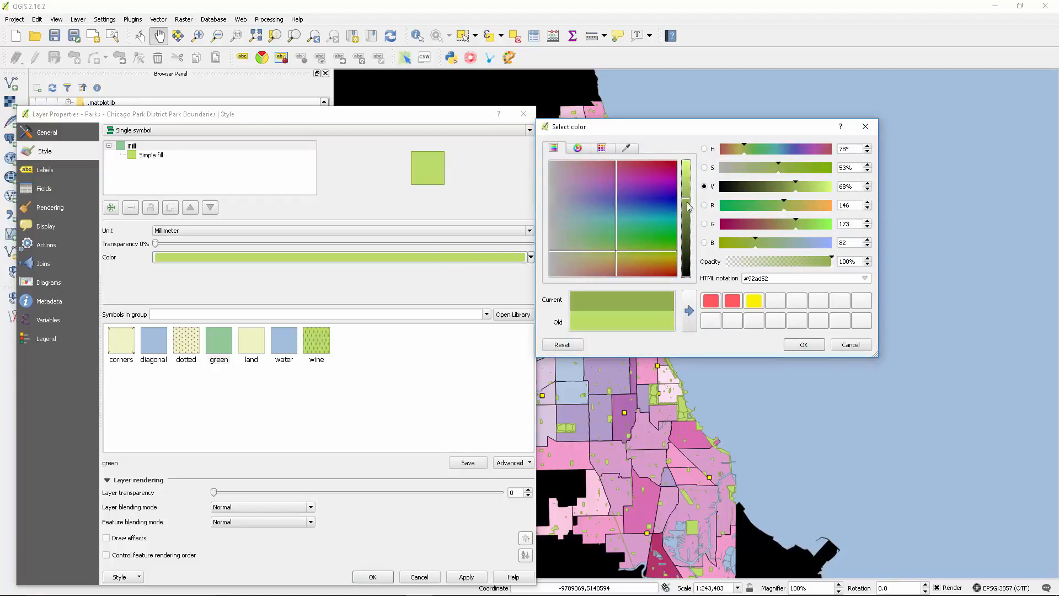
left_click_drag(627, 250, 650, 246)
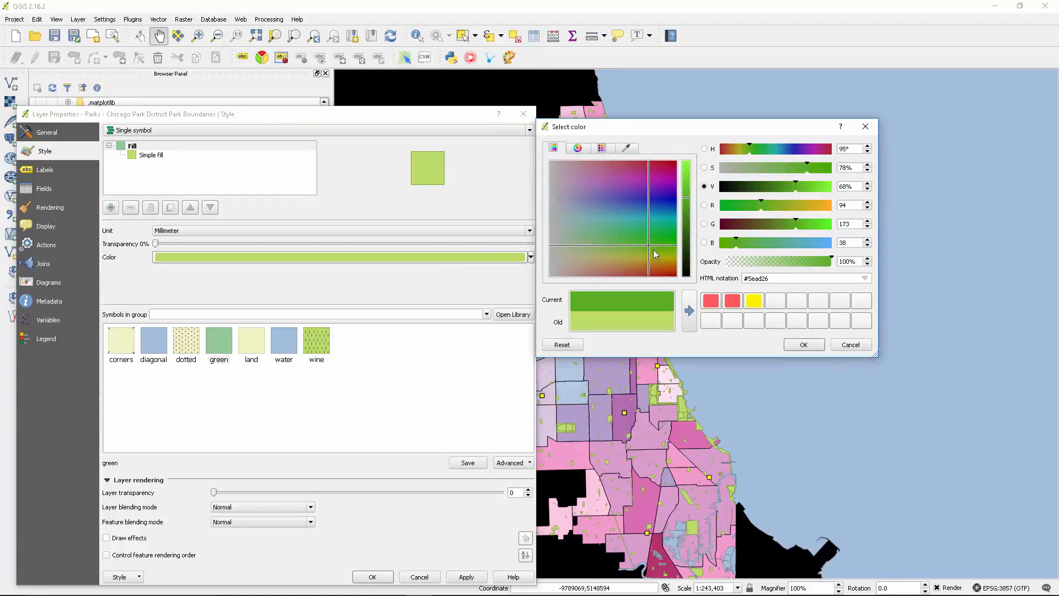
left_click(803, 345)
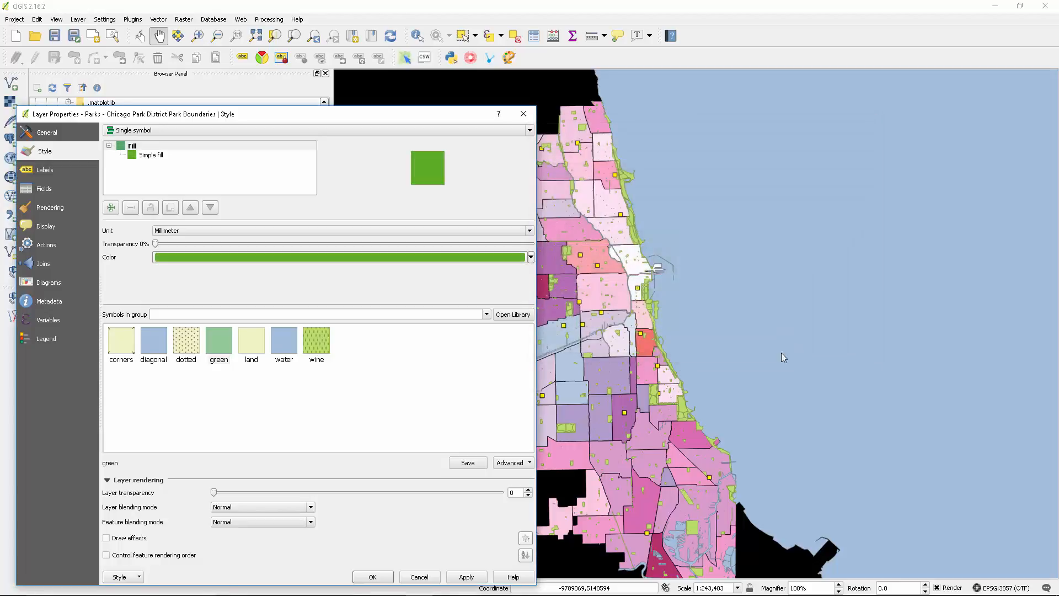
left_click(466, 576)
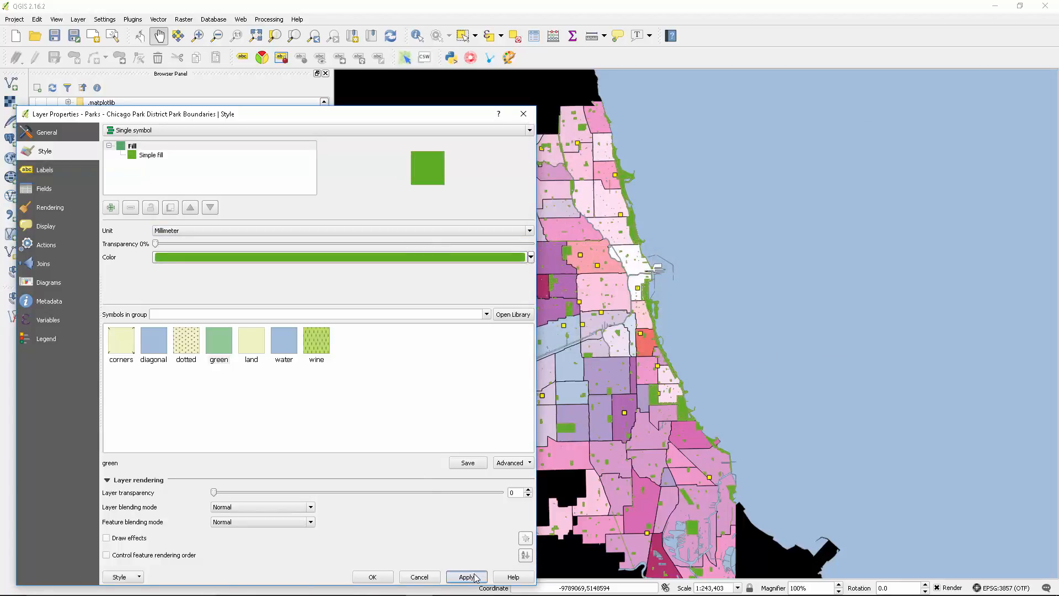
left_click(373, 577)
Examine the green park areas up close along the downtown lakefront and across the surrounding community areas
scroll(652, 375, "up", 1)
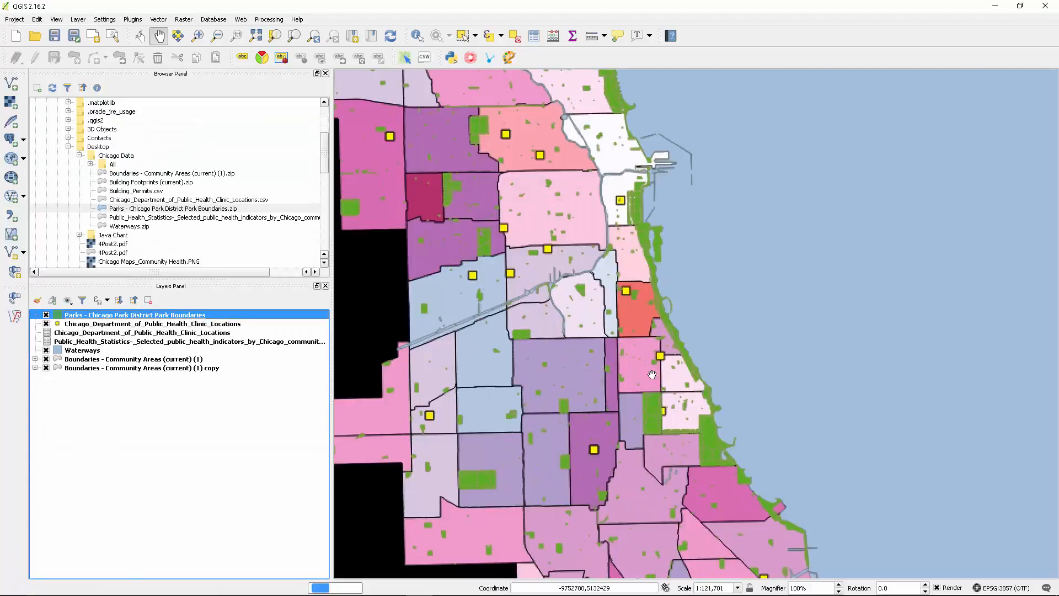
scroll(703, 261, "up", 1)
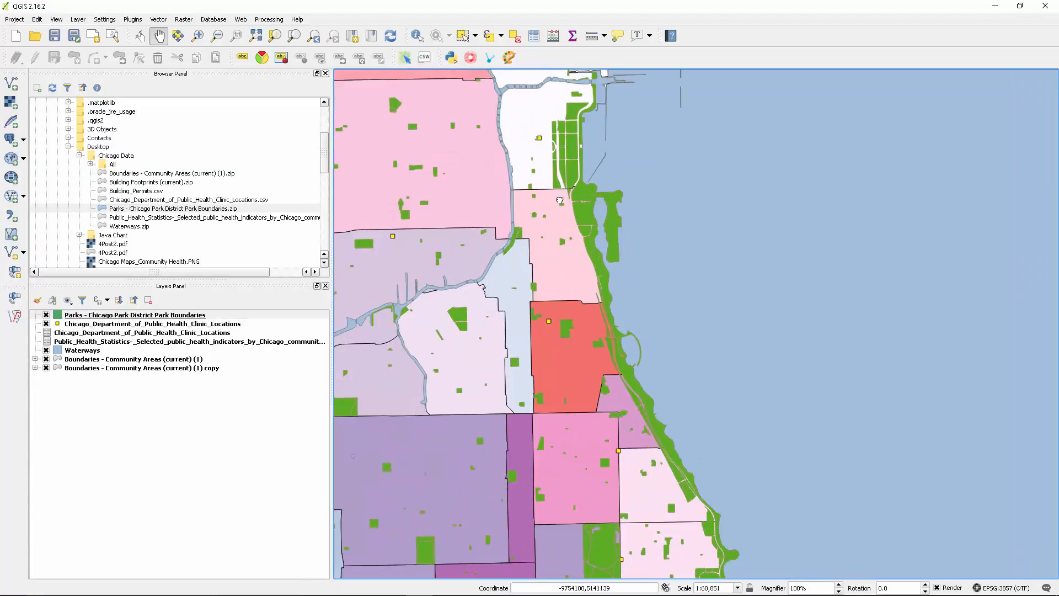
scroll(560, 200, "up", 1)
scroll(569, 246, "up", 1)
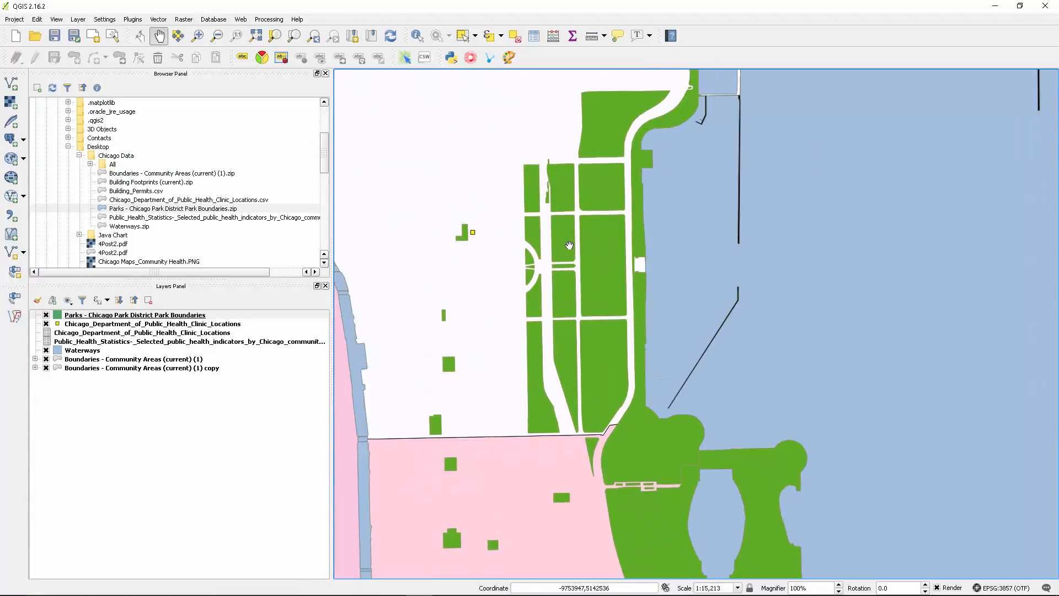
scroll(549, 369, "down", 1)
left_click_drag(457, 425, 638, 357)
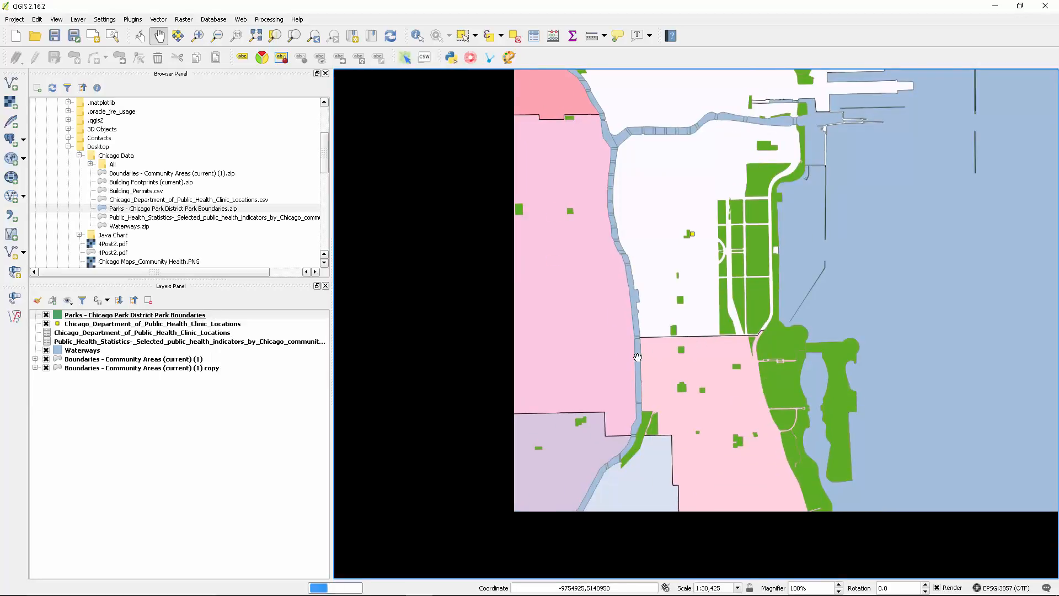
scroll(638, 357, "down", 2)
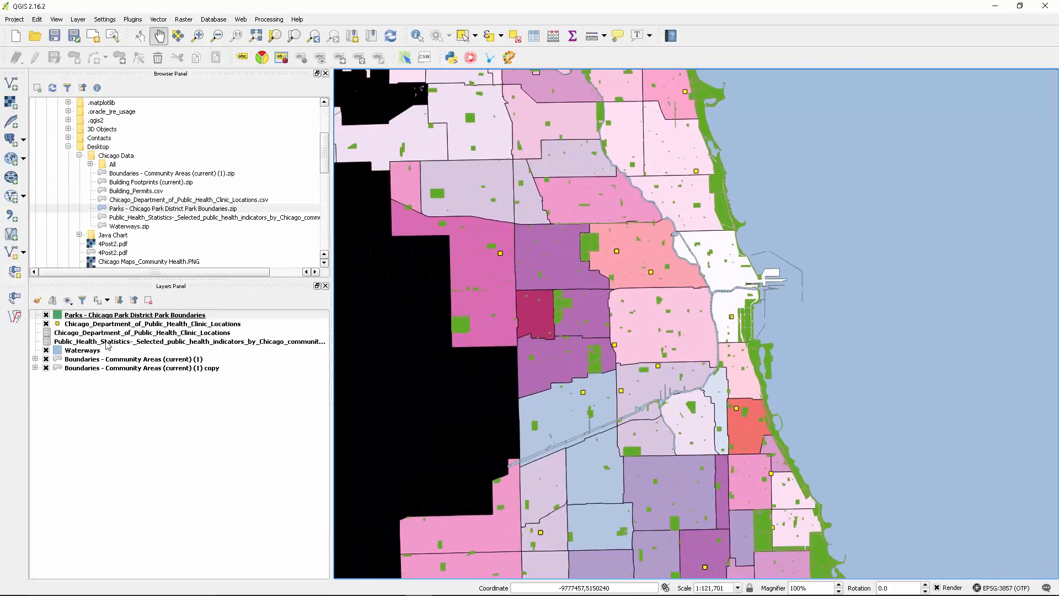
left_click(123, 333)
left_click(127, 342)
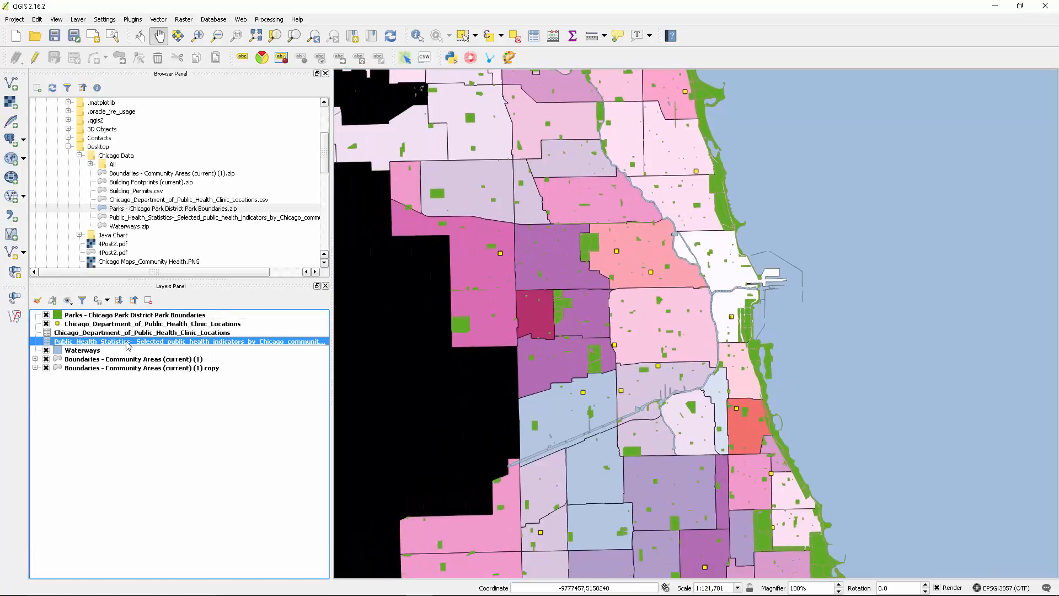
left_click(155, 218)
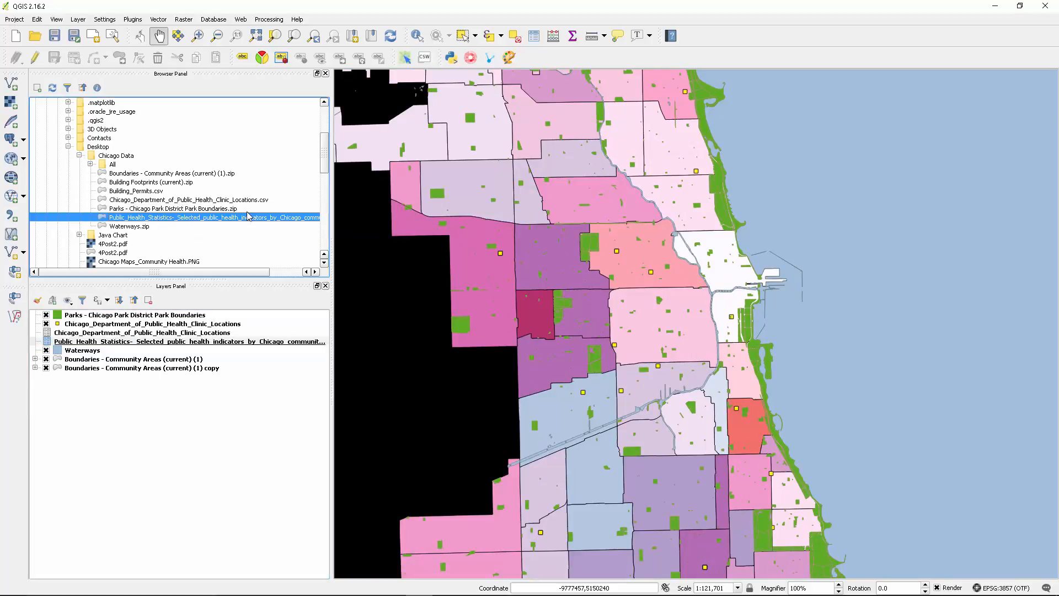
left_click_drag(412, 258, 331, 279)
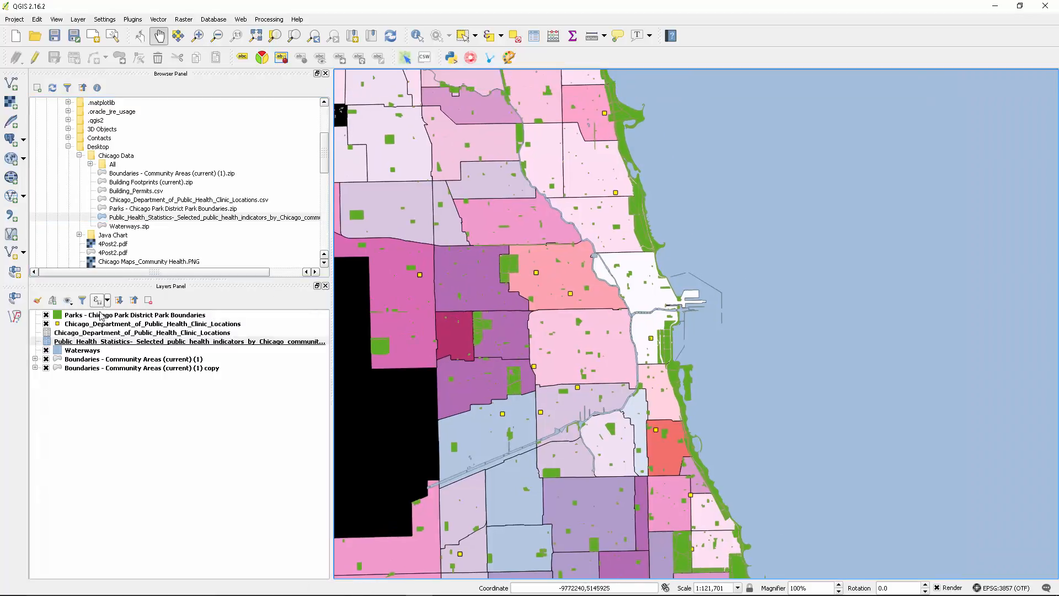
left_click_drag(442, 284, 504, 334)
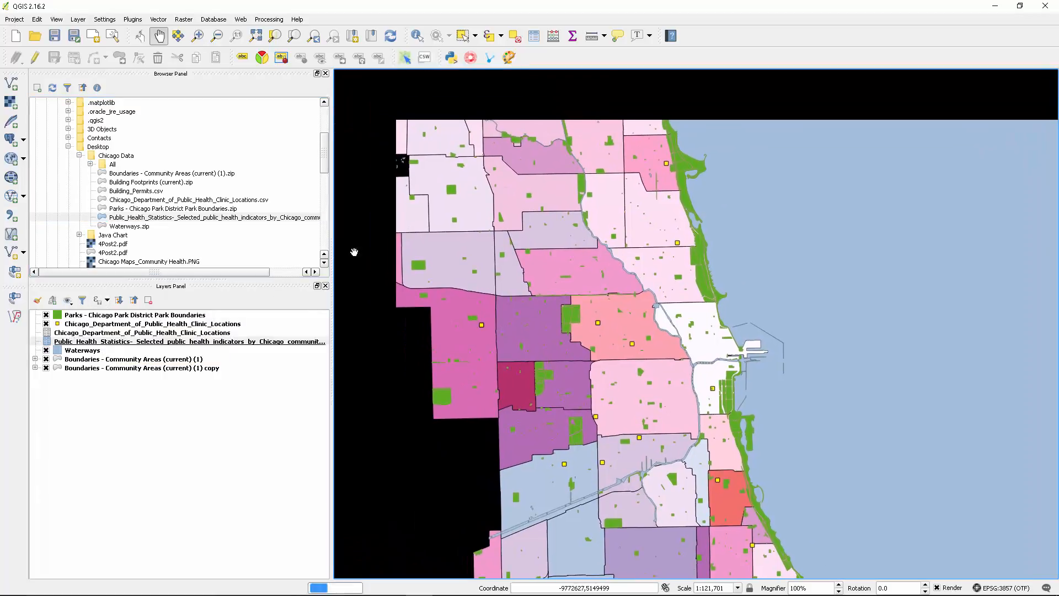
left_click_drag(641, 341, 611, 322)
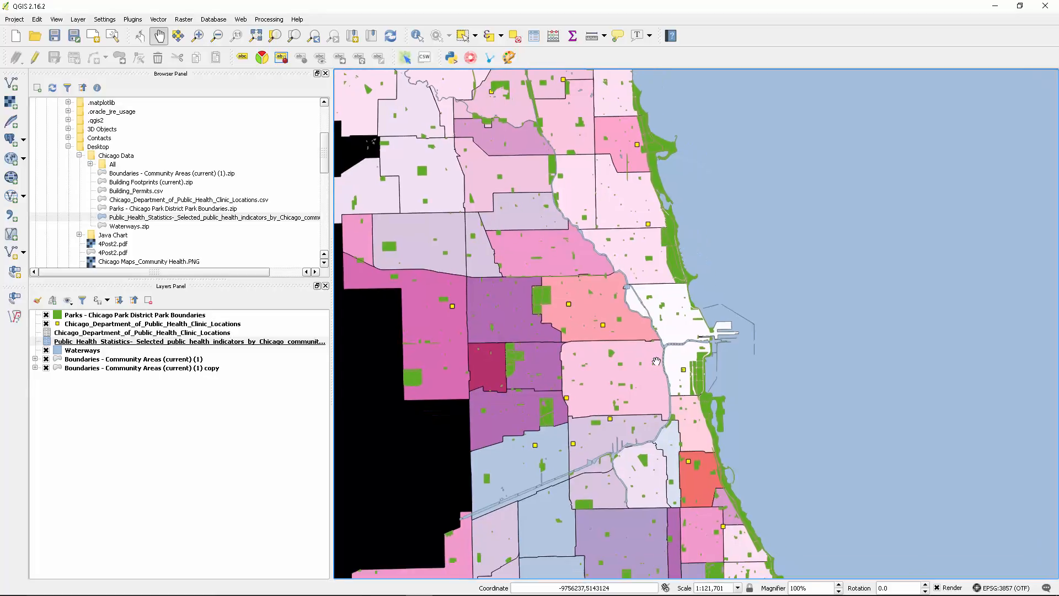
Find Major_20Streets.zip in the Wednesday)QGIS Tutorial subfolder of Chicago Data's All folder and add it to the map
left_click(90, 165)
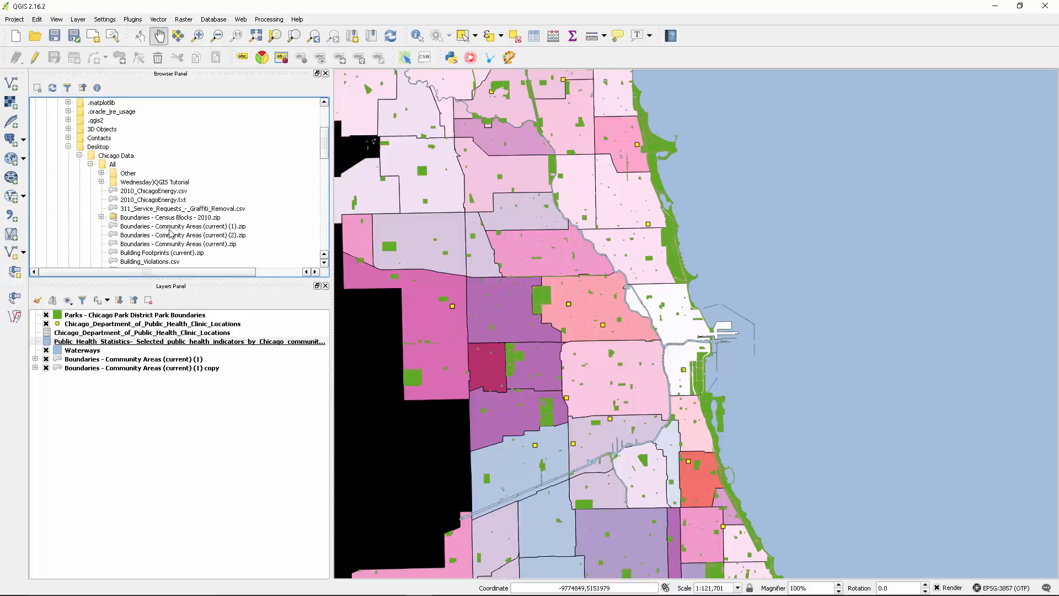
scroll(171, 232, "down", 3)
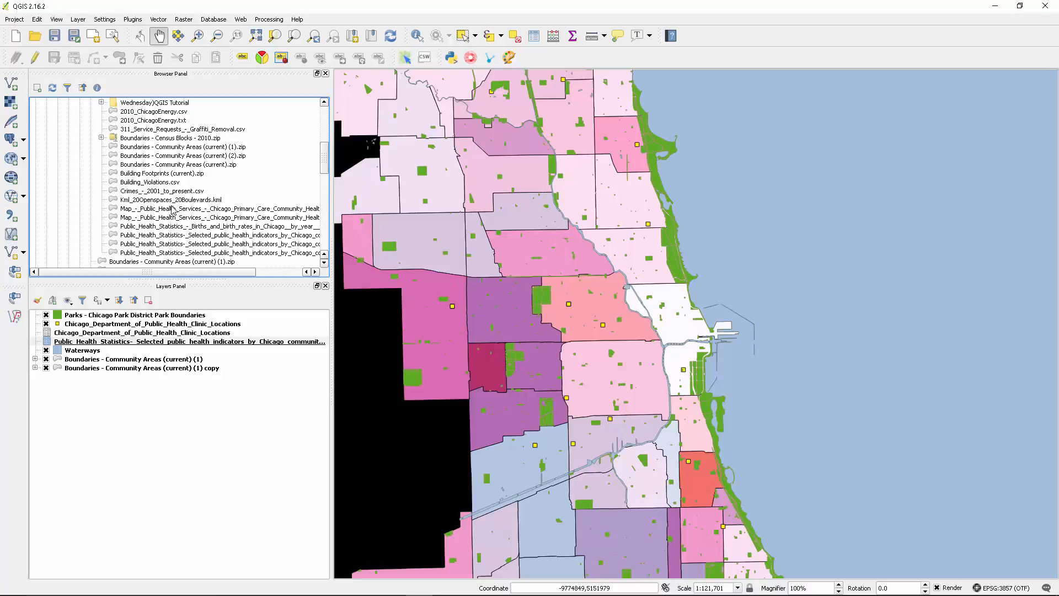
scroll(157, 193, "down", 3)
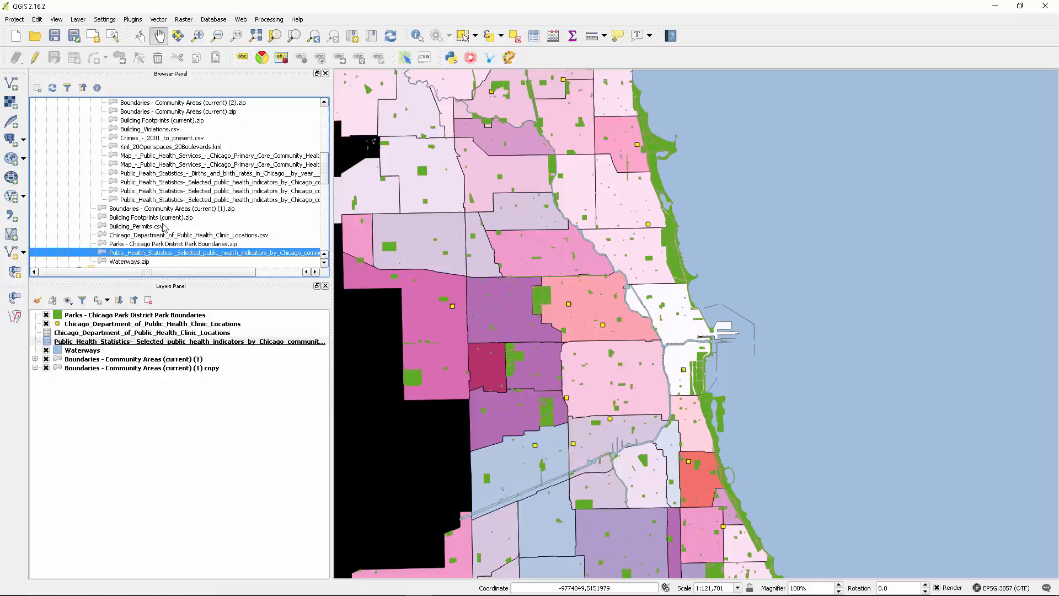
scroll(163, 226, "up", 3)
scroll(164, 227, "up", 2)
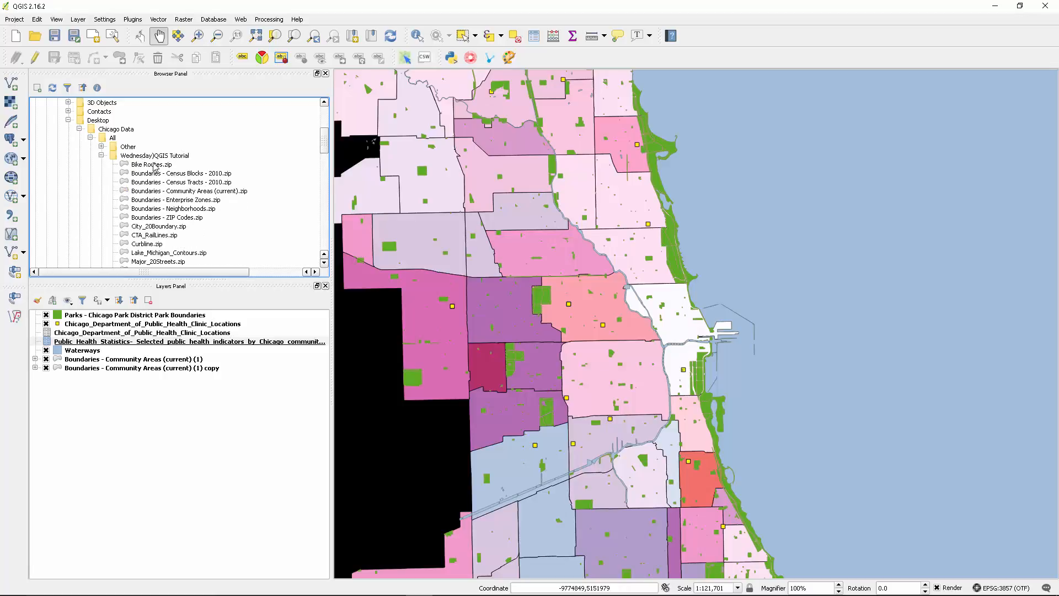
scroll(168, 215, "down", 1)
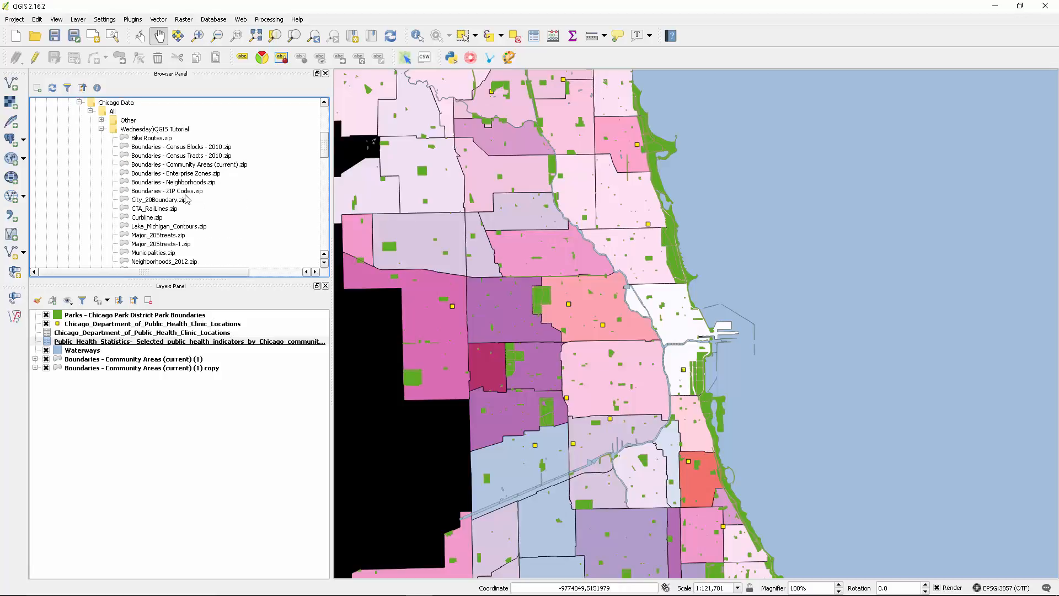
left_click(176, 236)
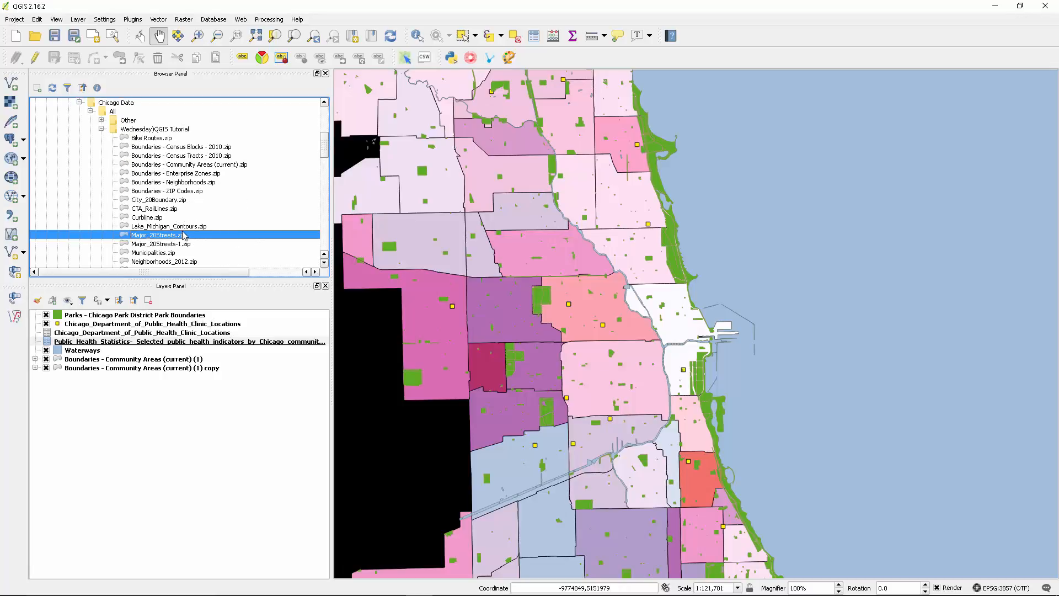
left_click_drag(160, 238, 631, 309)
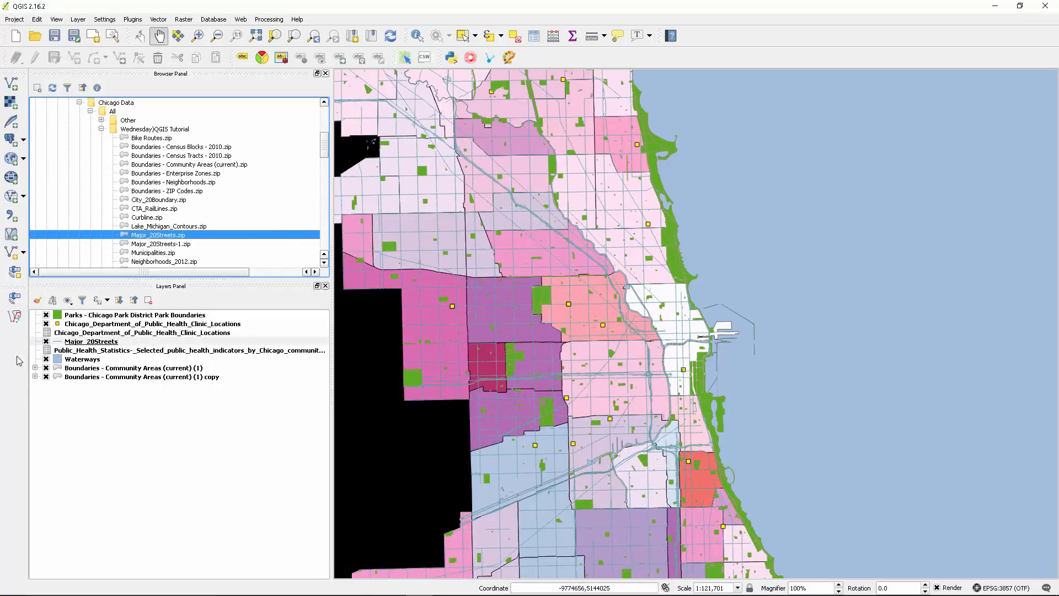
Set the Major_20Streets layer's line color to black and apply it to the map
left_click(89, 343)
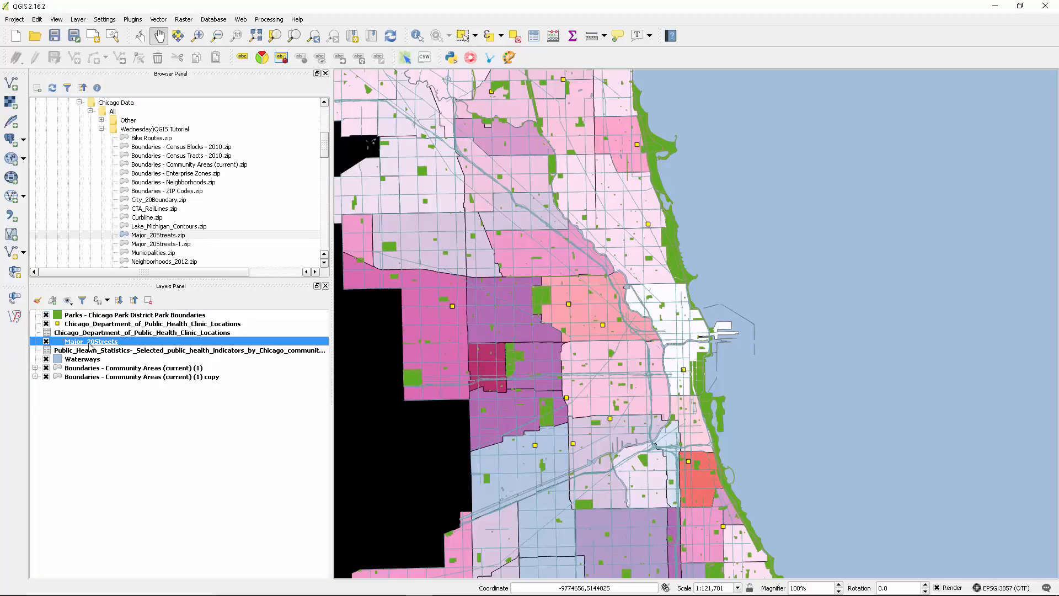
double_click(89, 343)
left_click(255, 257)
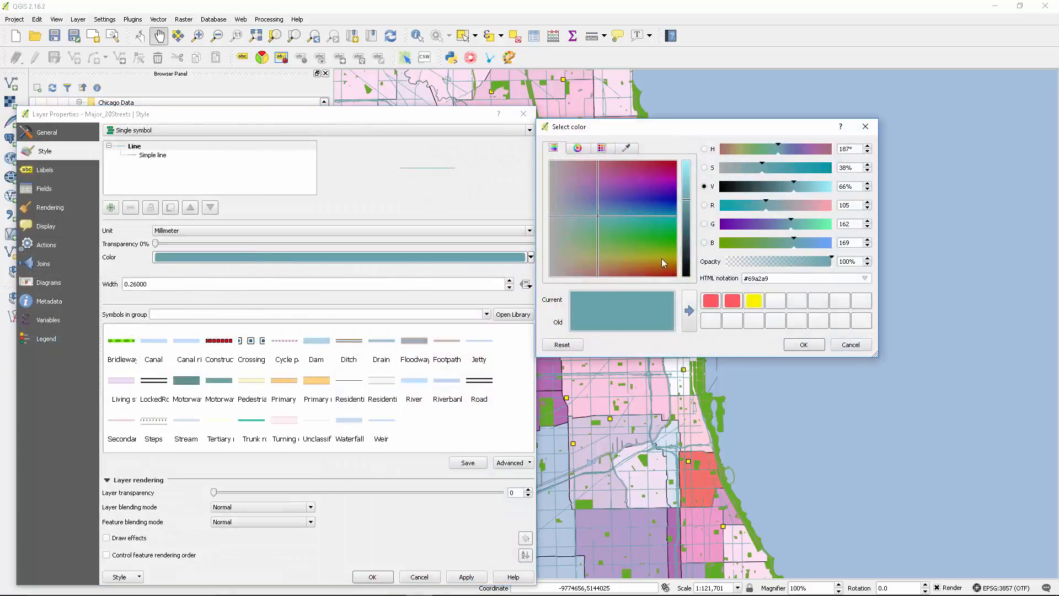
left_click_drag(685, 237, 690, 282)
left_click(804, 345)
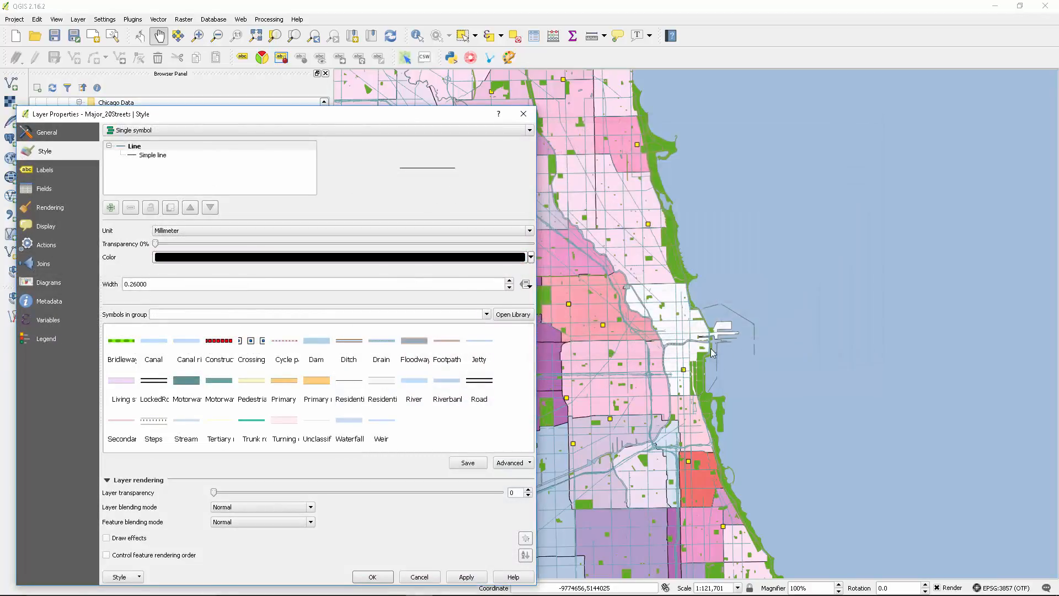
left_click(467, 577)
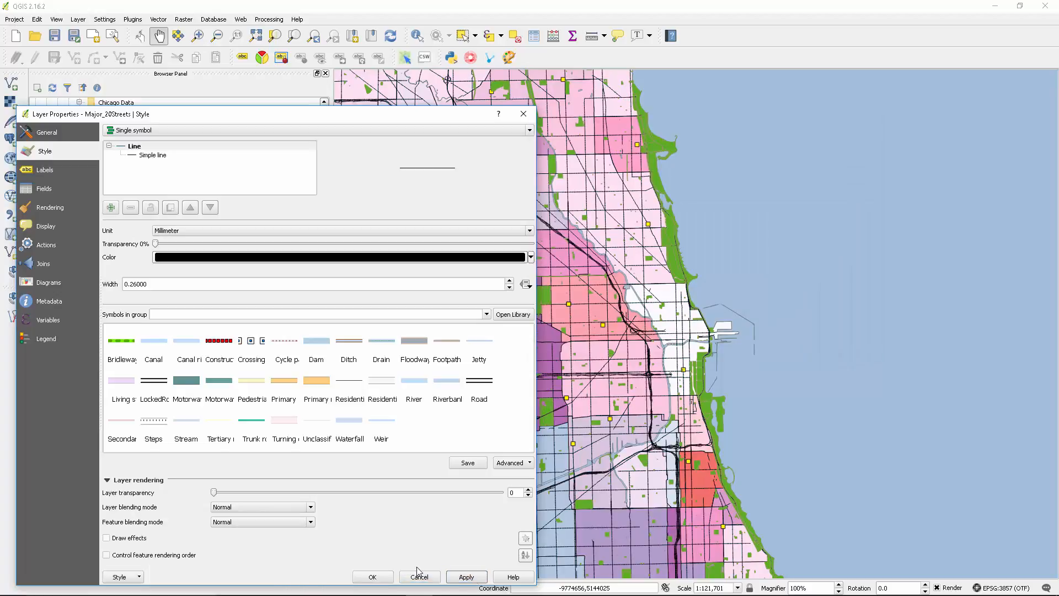
Change the Major_20Streets line color to the dark slate #2c4447 and apply it to the map
left_click(486, 257)
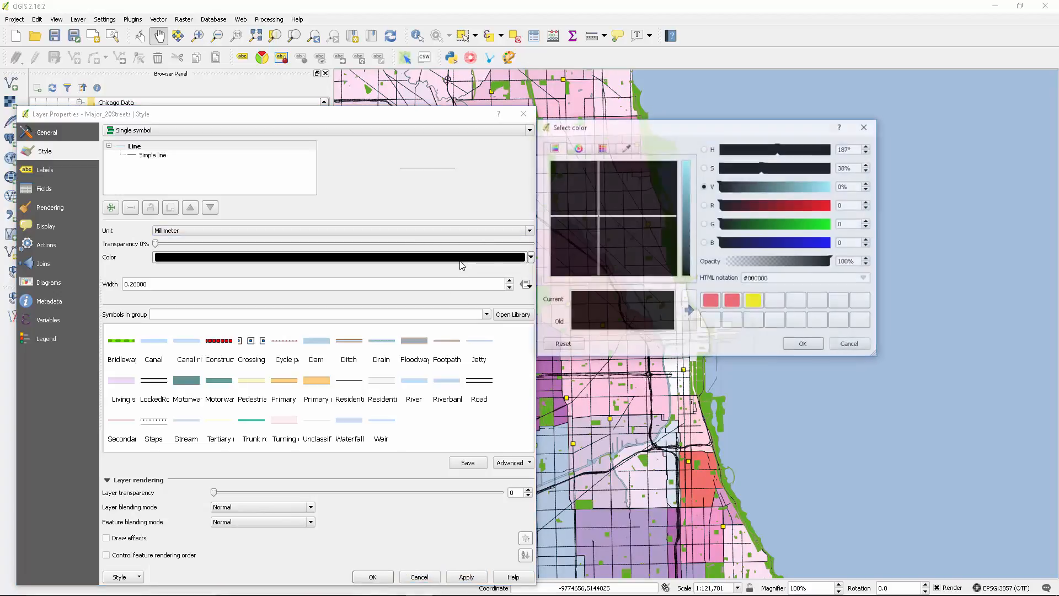
left_click(688, 249)
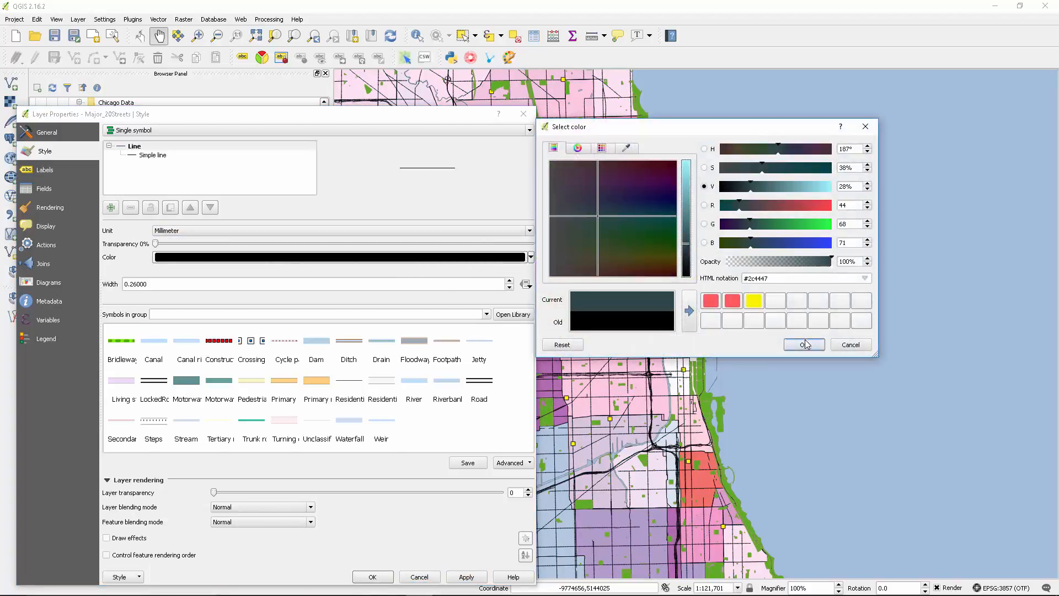
left_click(804, 345)
left_click(466, 576)
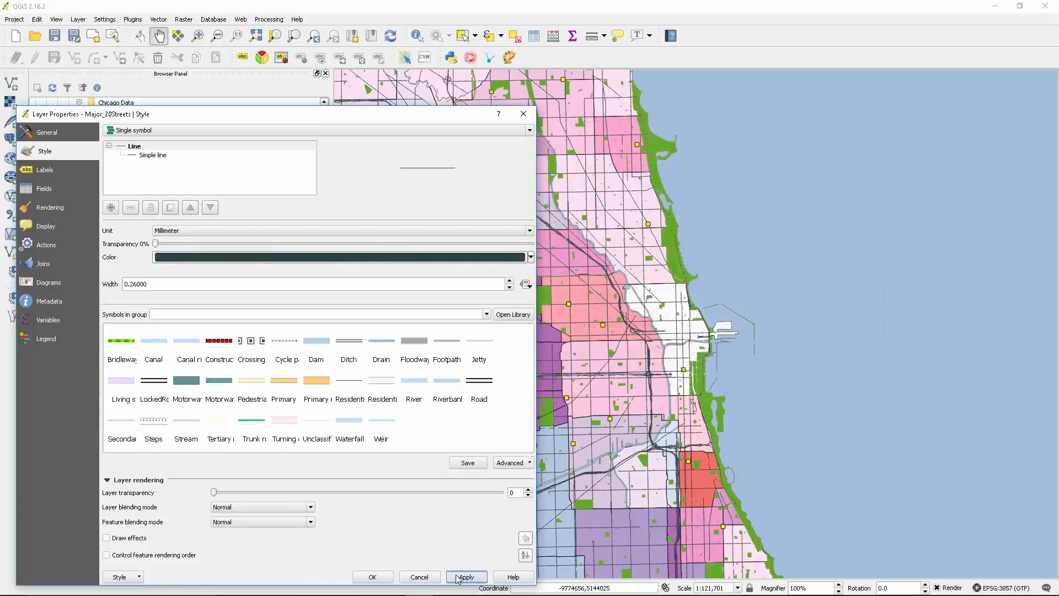
Set the Major_20Streets layer transparency to 20, apply it and close the layer properties
left_click(250, 493)
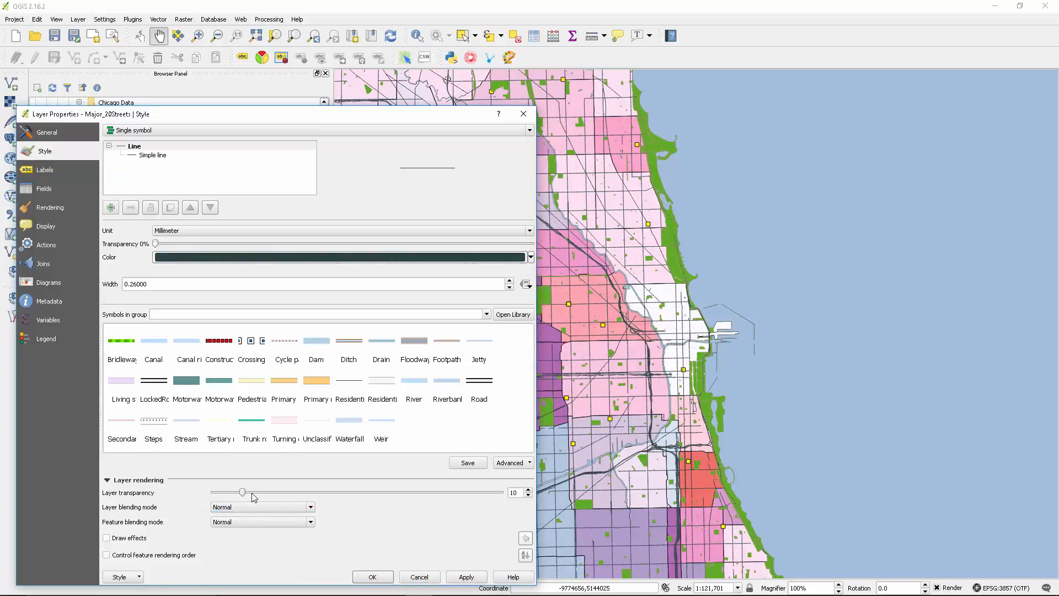
left_click(280, 491)
left_click(463, 578)
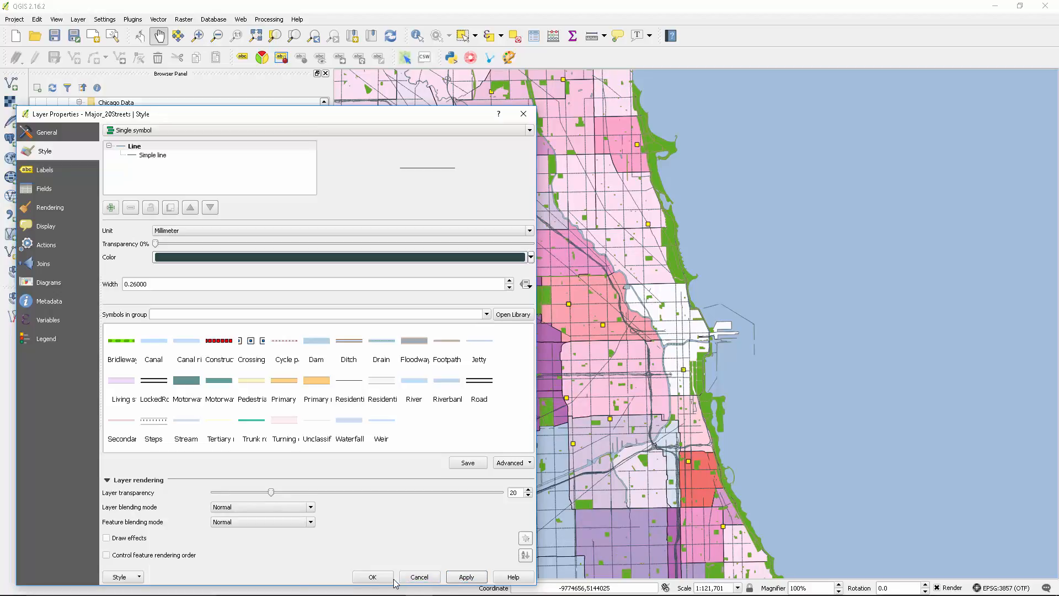
left_click(372, 577)
Examine the restyled streets up close, then compare both community areas layers by hiding and reshowing each one in turn
scroll(639, 444, "up", 1)
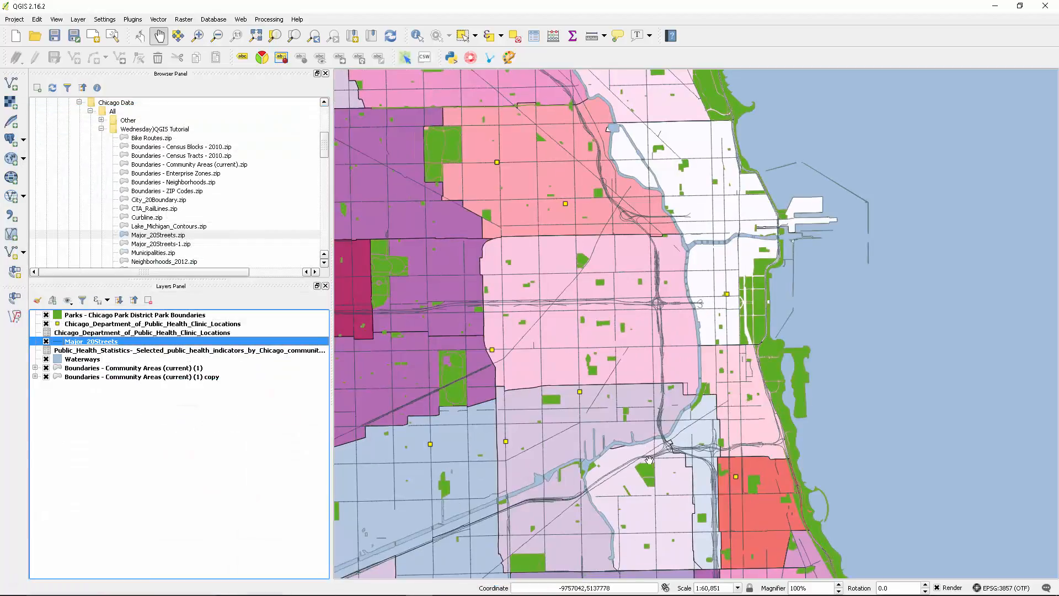
left_click_drag(648, 455, 652, 272)
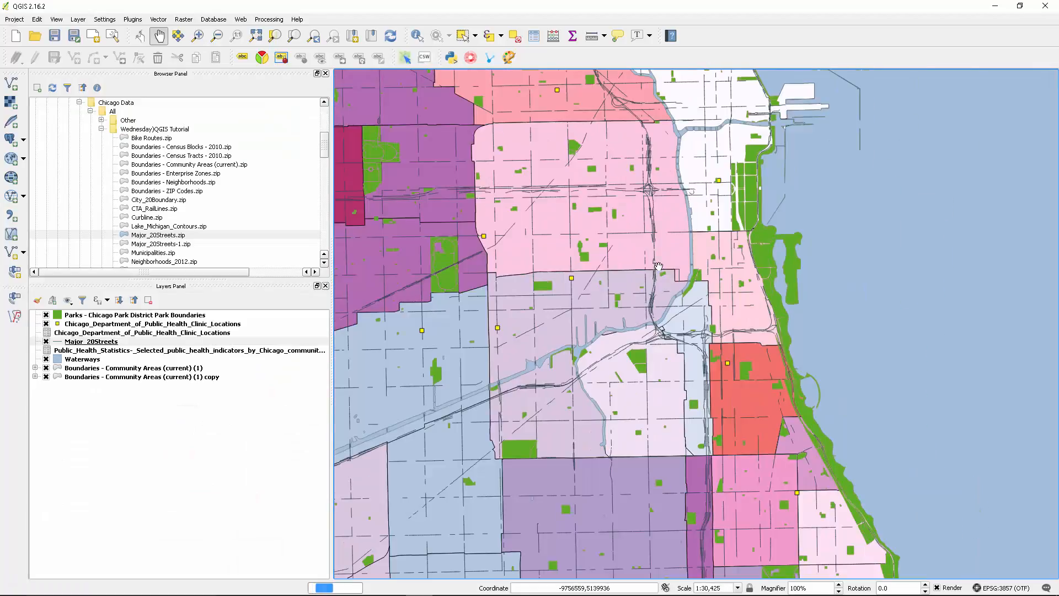
scroll(653, 272, "up", 1)
scroll(655, 243, "down", 1)
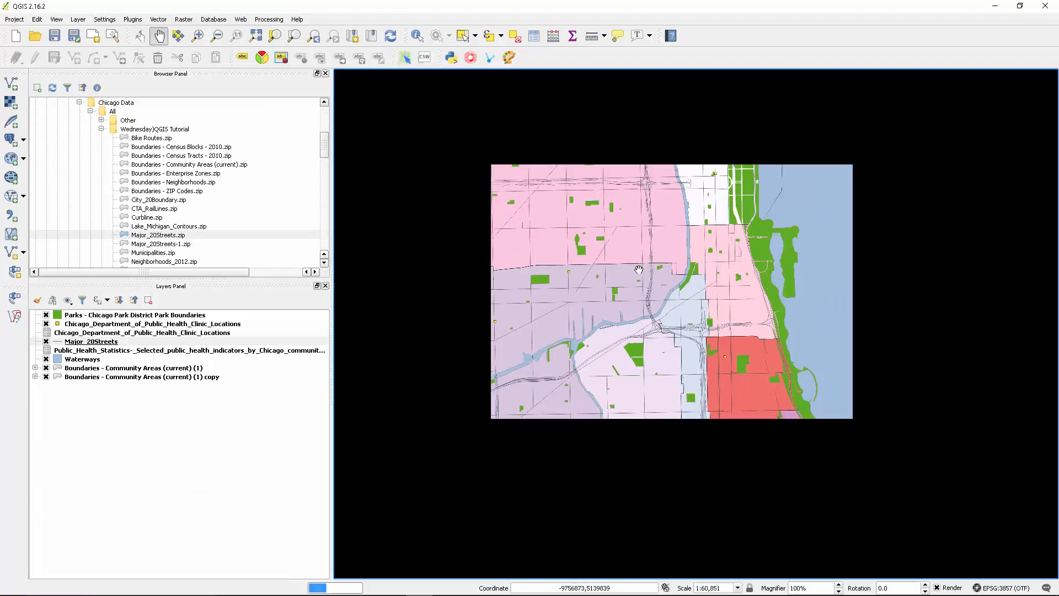
left_click_drag(557, 323, 649, 333)
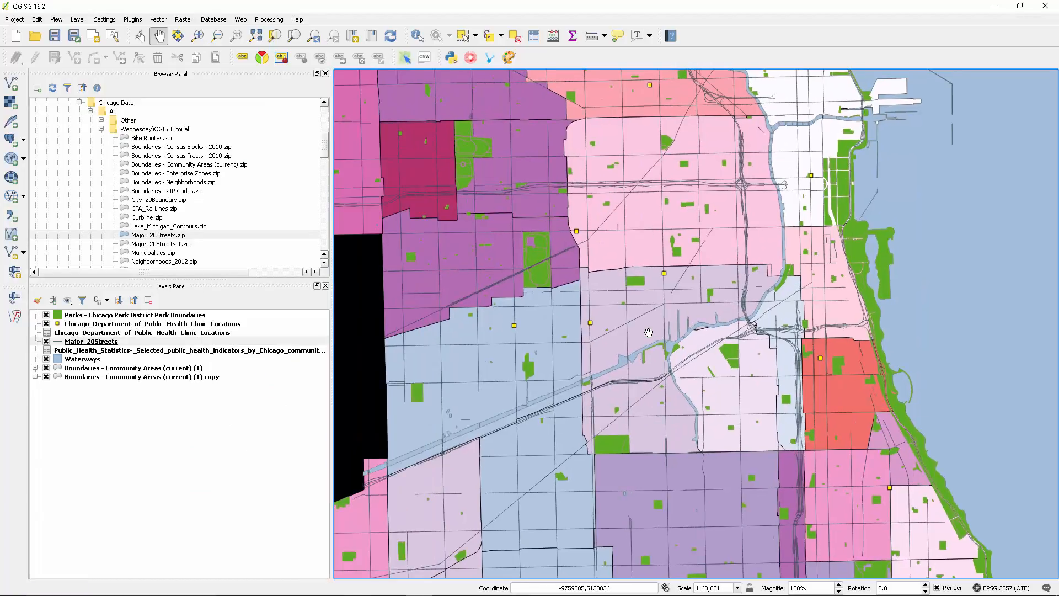
scroll(648, 332, "down", 1)
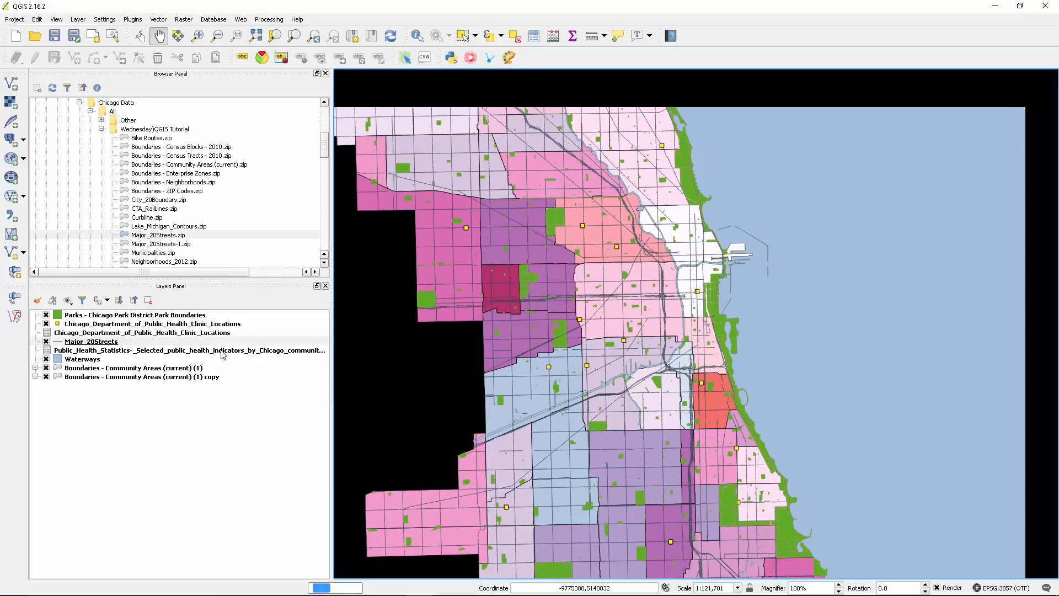
left_click(46, 368)
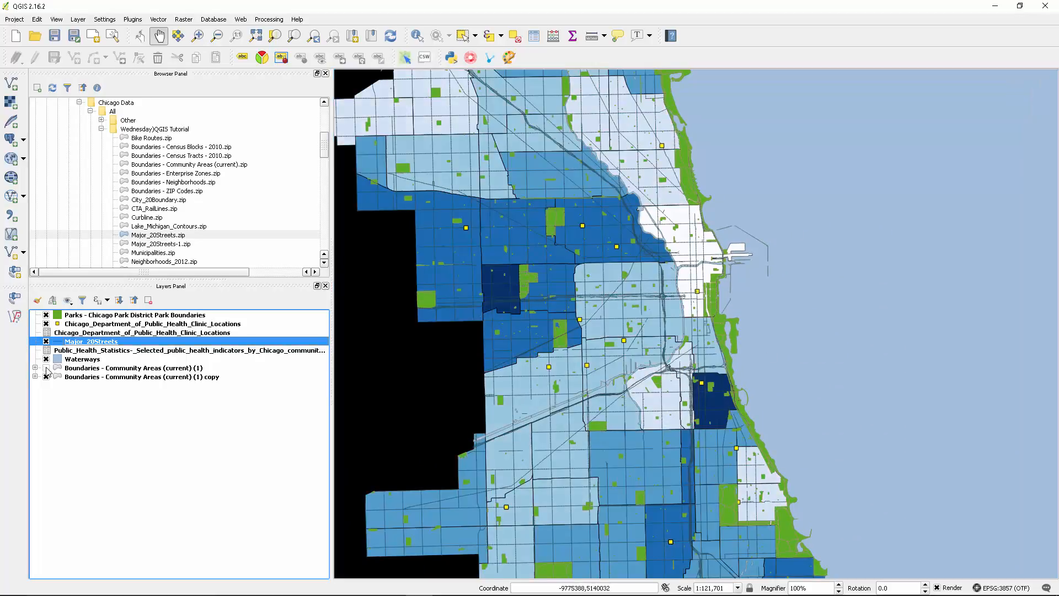
left_click(46, 369)
left_click(47, 378)
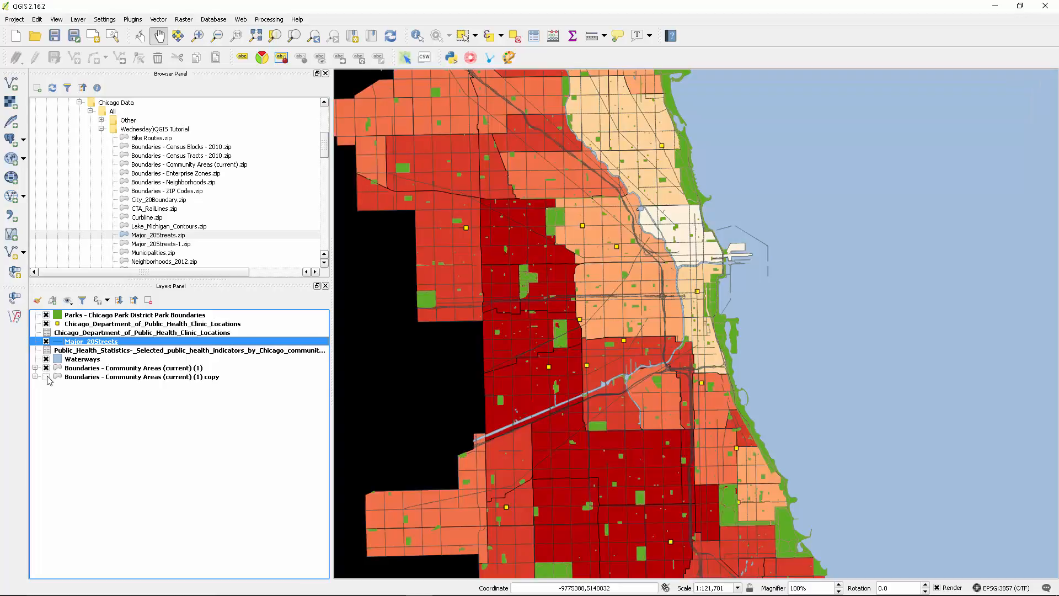
left_click(47, 377)
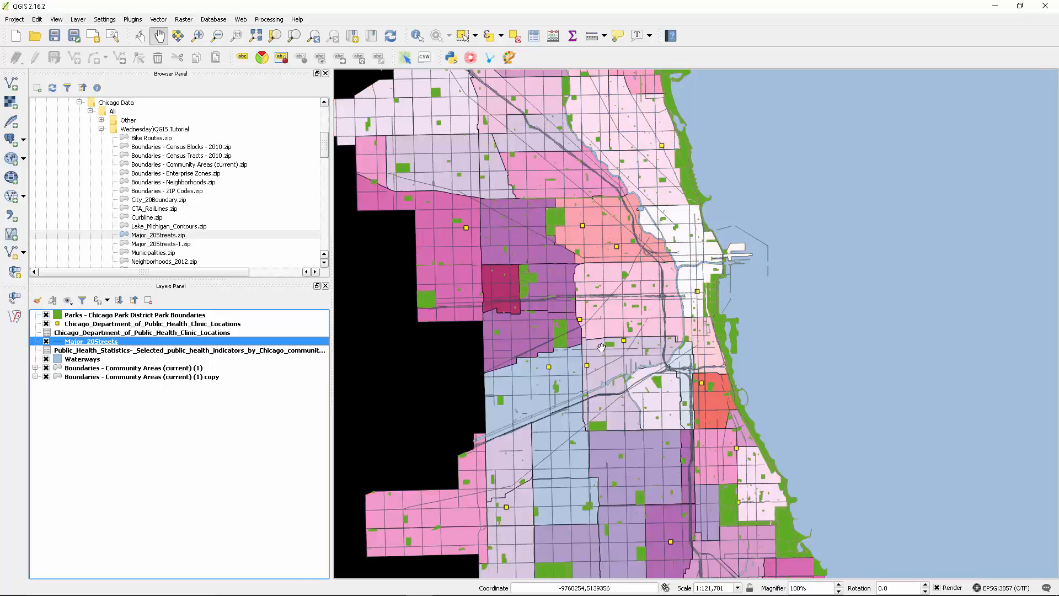
Hide the Major_20Streets and park boundaries layers, keeping the clinics, waterways and community areas shown across the whole city
scroll(601, 347, "down", 1)
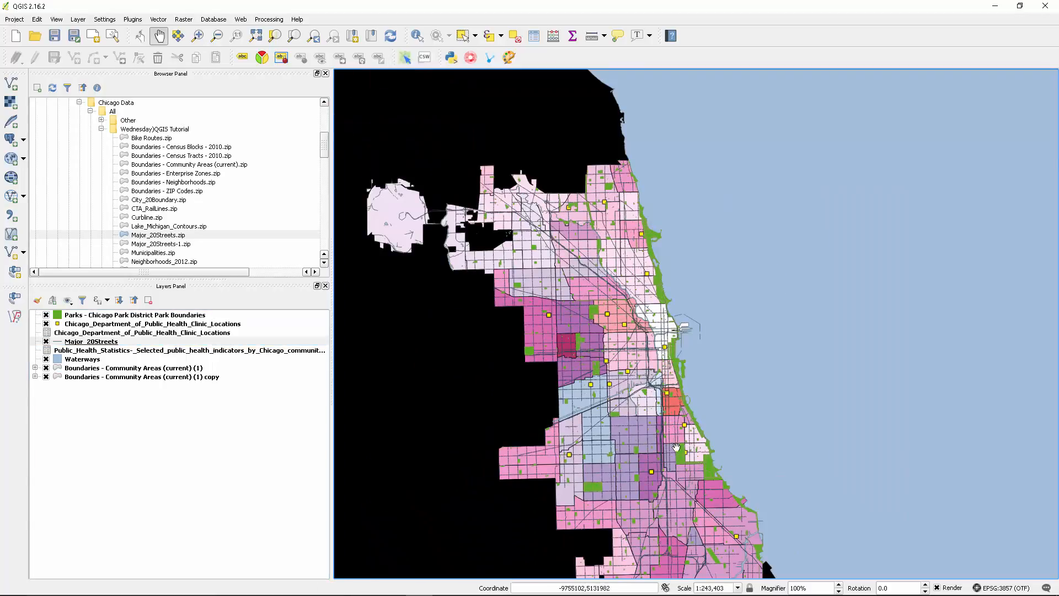
left_click_drag(676, 447, 646, 378)
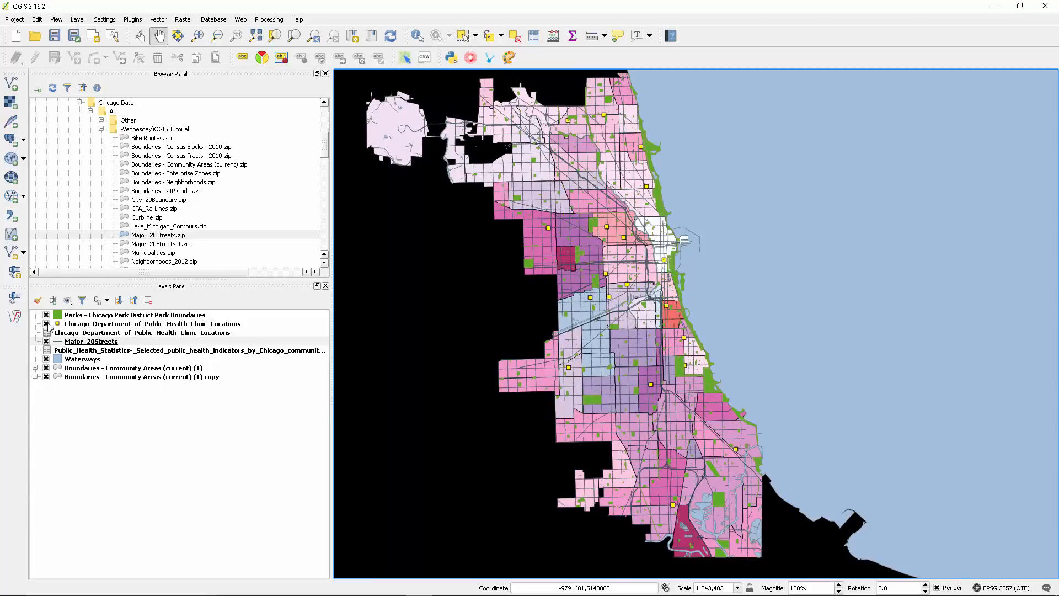
left_click(46, 341)
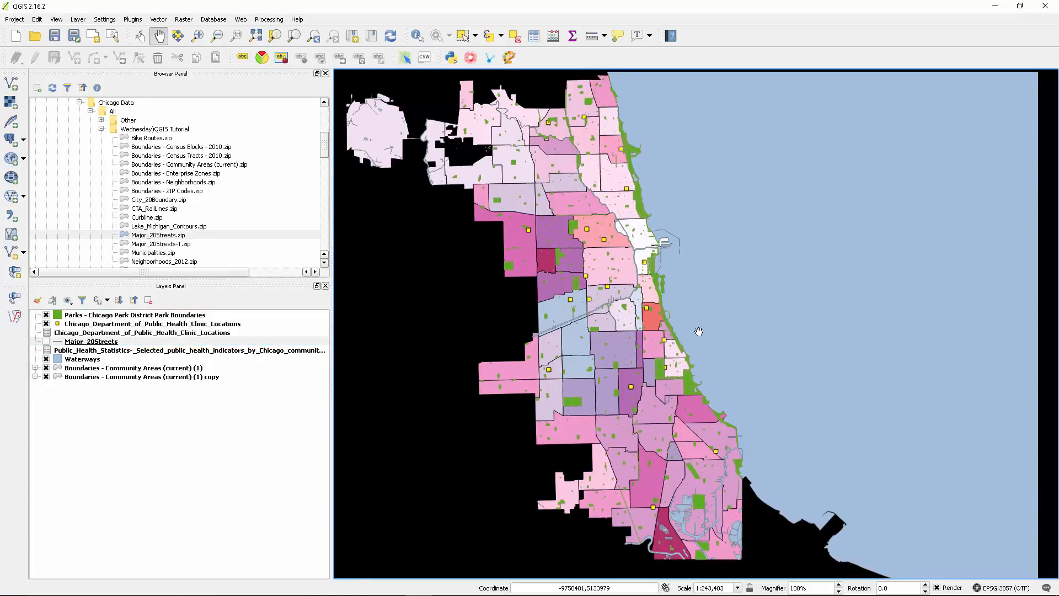
scroll(699, 331, "down", 1)
scroll(670, 331, "up", 1)
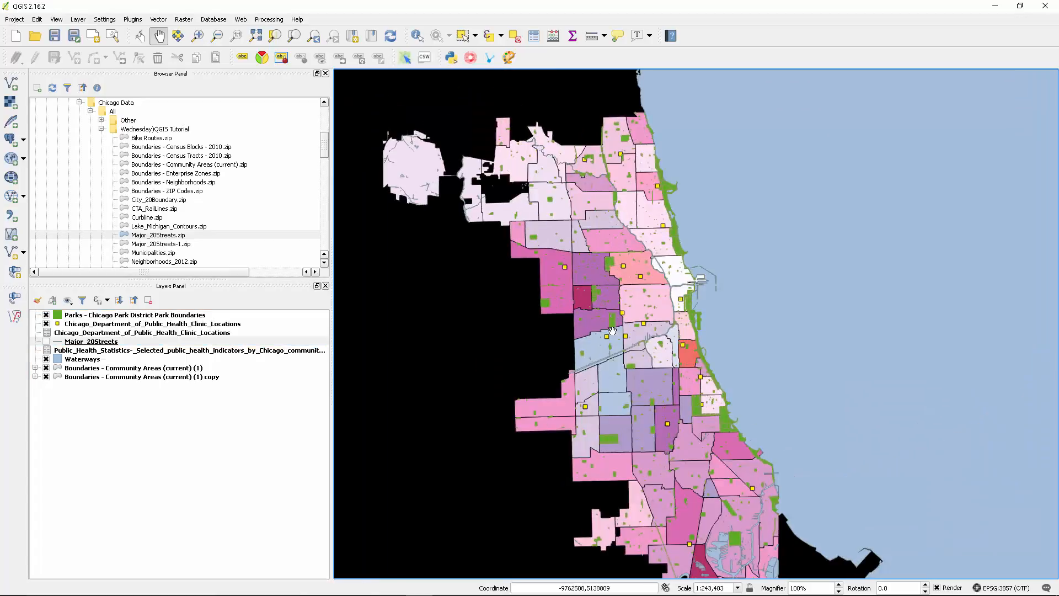
left_click_drag(650, 333, 650, 322)
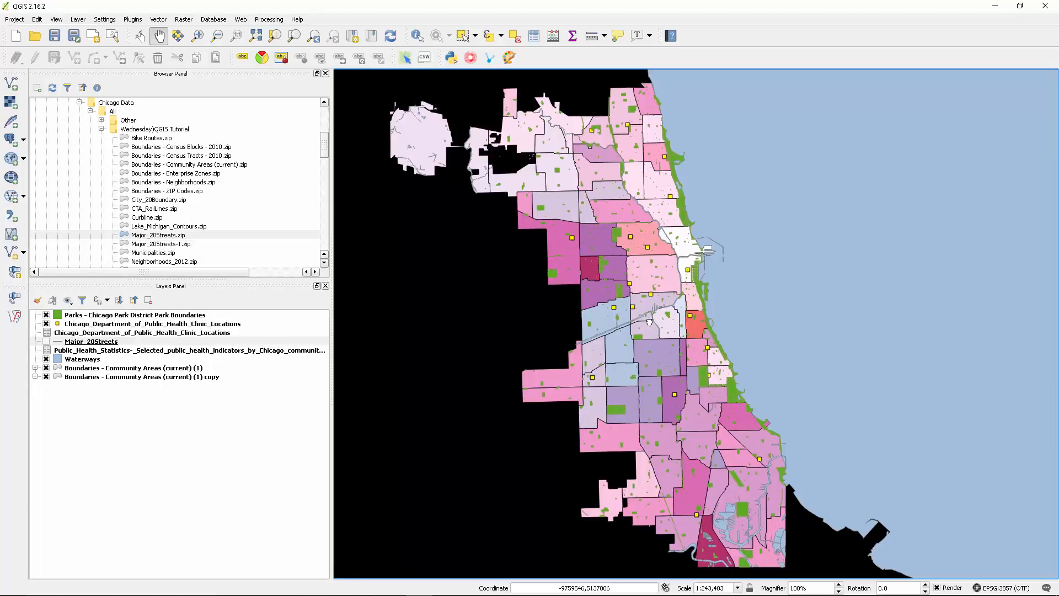
left_click(46, 315)
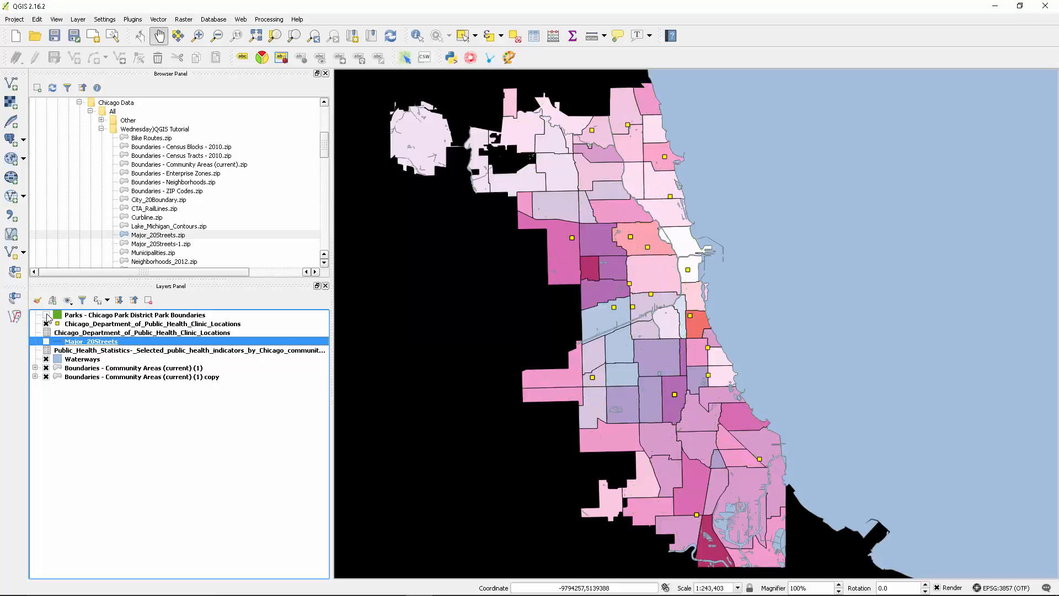
left_click_drag(597, 354, 618, 361)
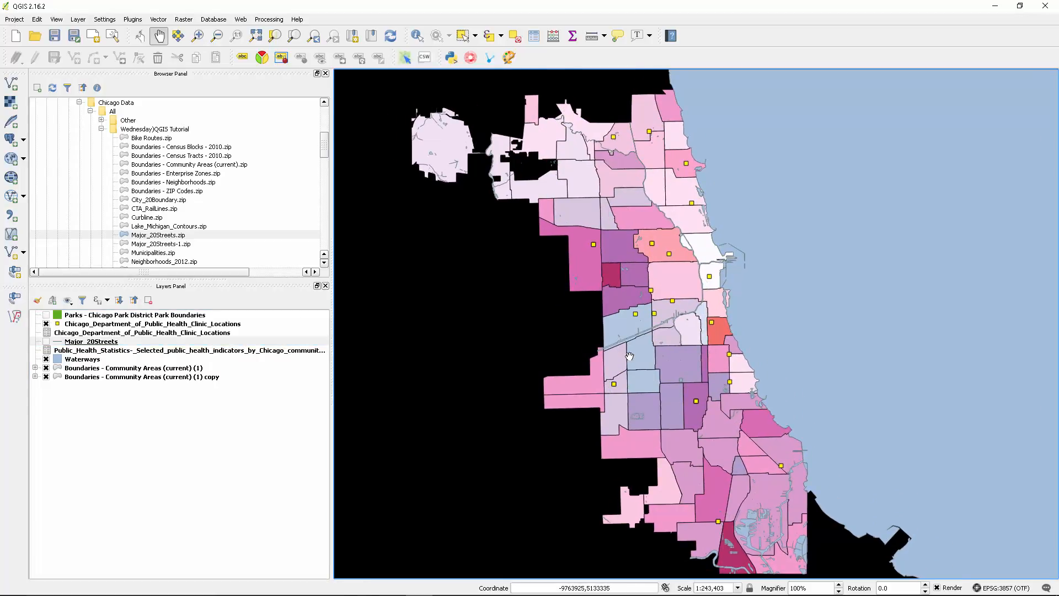
left_click_drag(728, 411, 623, 401)
scroll(698, 408, "down", 1)
scroll(622, 400, "up", 1)
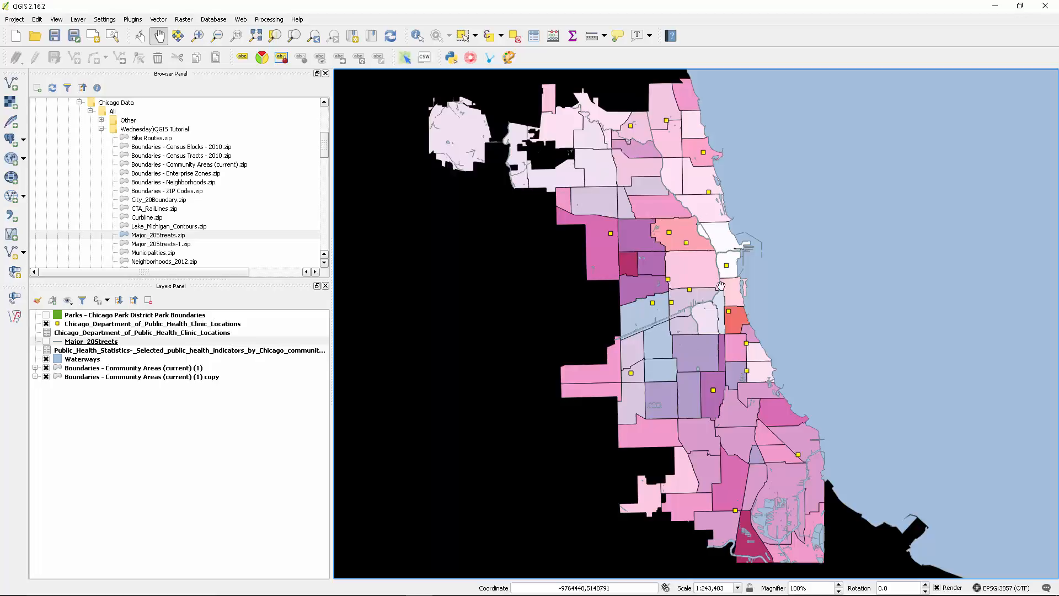
Create a new print composer titled "Chicago Health Map" and make its window taller
left_click(15, 19)
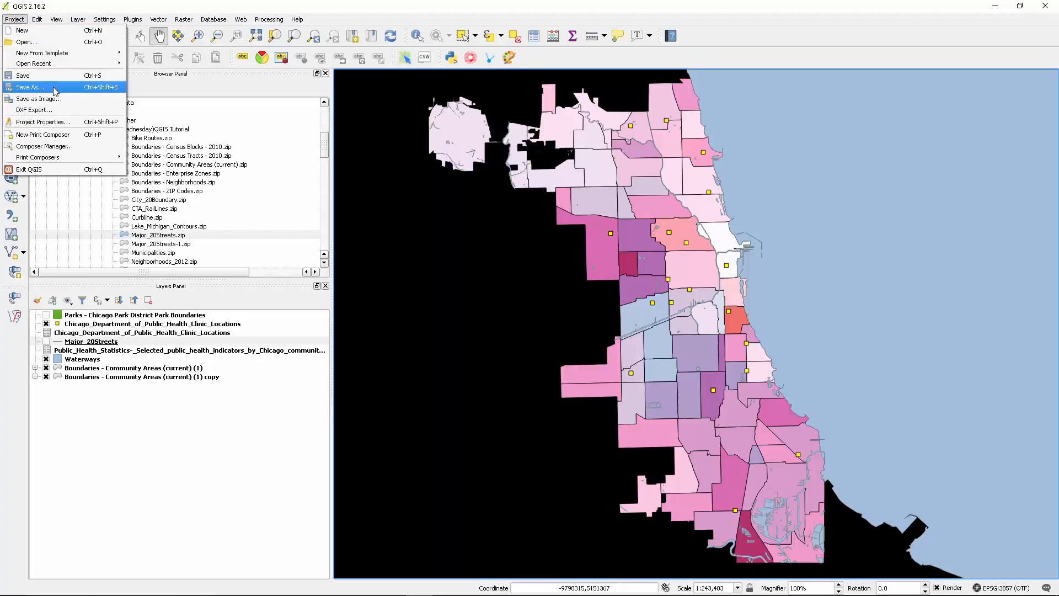
left_click(62, 136)
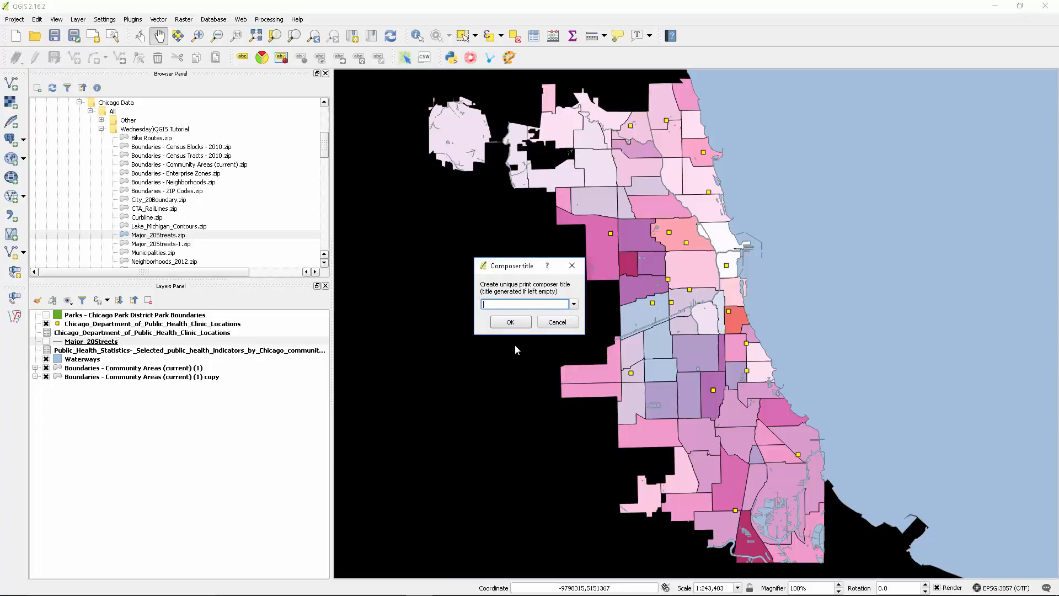
type("Chicago HEalth Map")
key("BackSpace")
type("e")
left_click(521, 322)
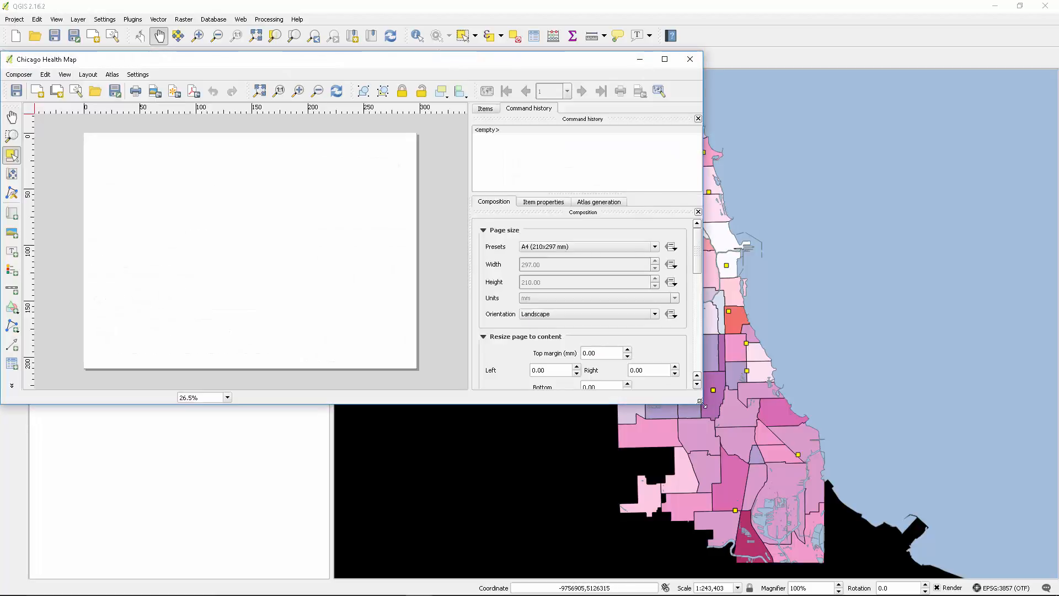
left_click_drag(702, 404, 697, 576)
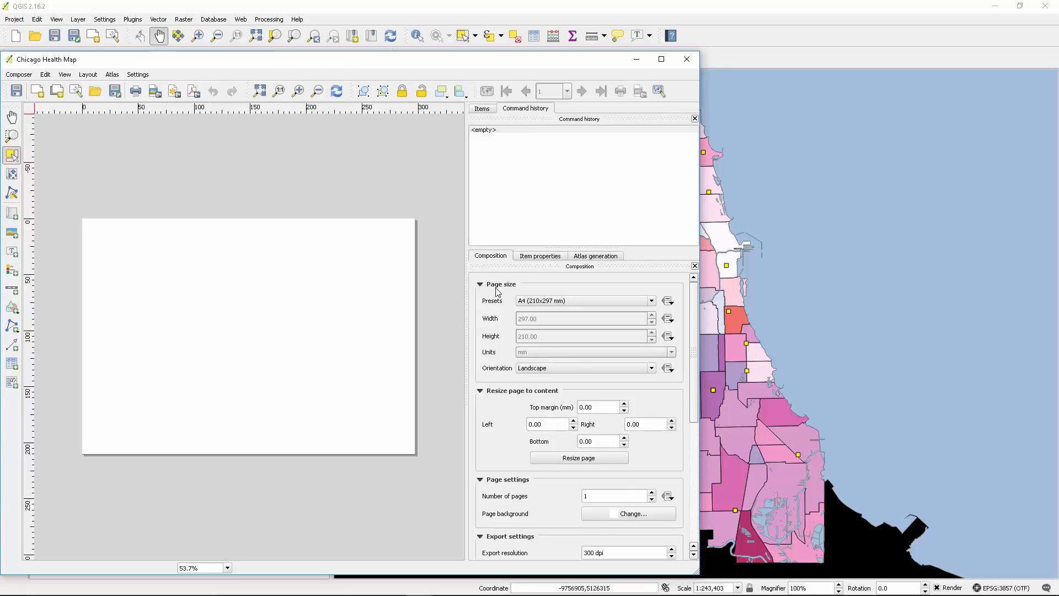
Set the composition's page size preset to ANSI C (17x22 in) with Portrait orientation, and widen the composer window
left_click(550, 301)
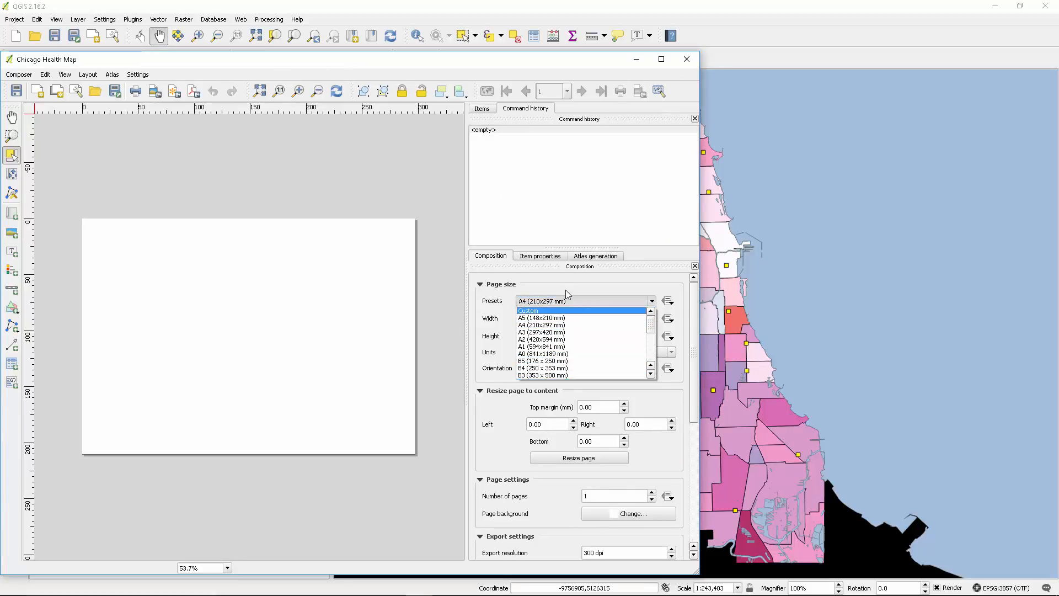
left_click(568, 324)
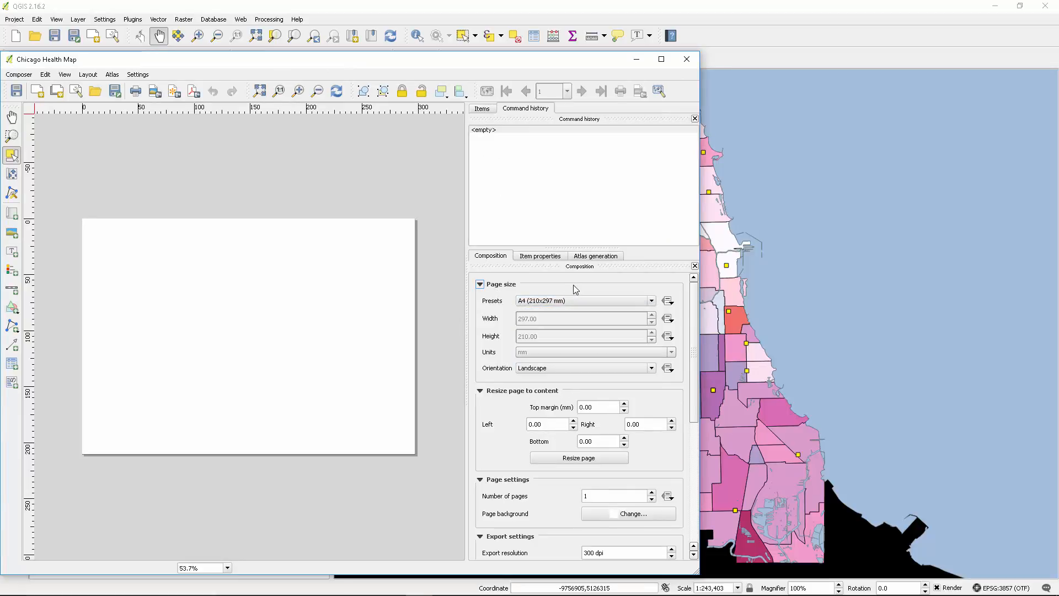
left_click(551, 302)
scroll(579, 342, "down", 2)
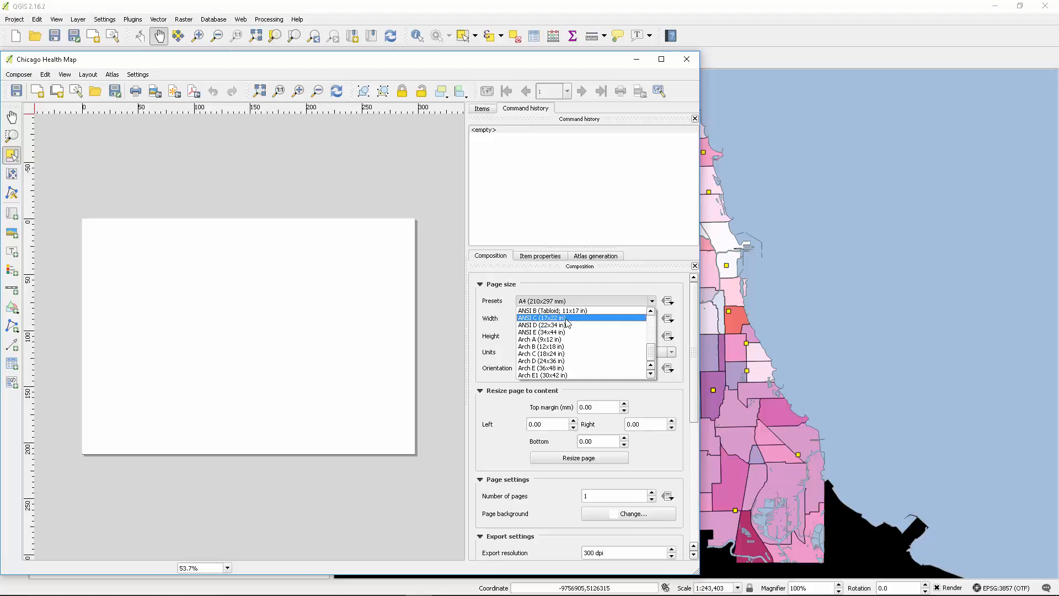
left_click(568, 319)
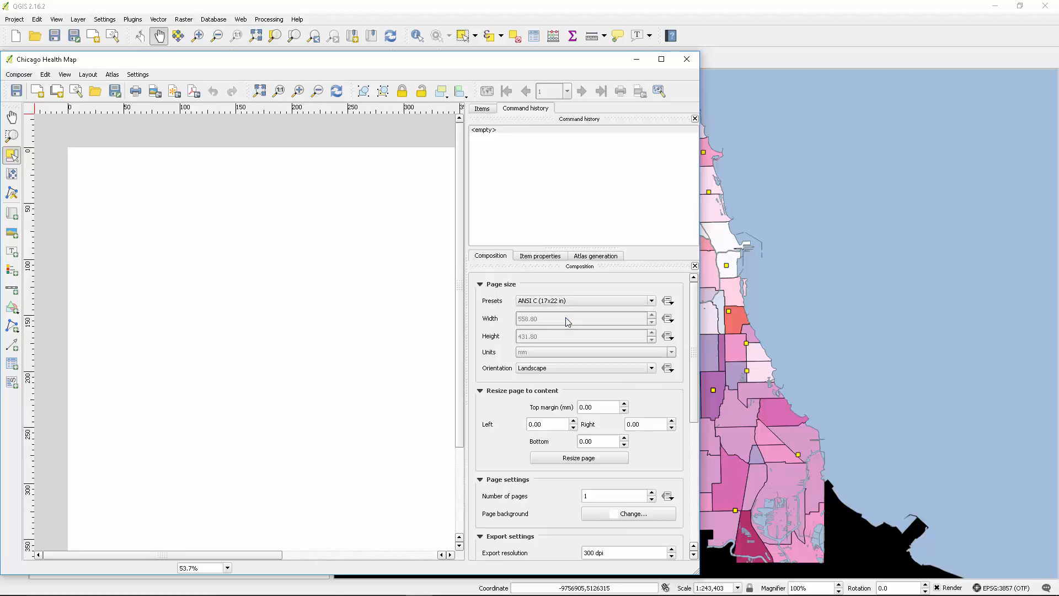
left_click_drag(700, 451, 974, 461)
scroll(718, 445, "down", 1)
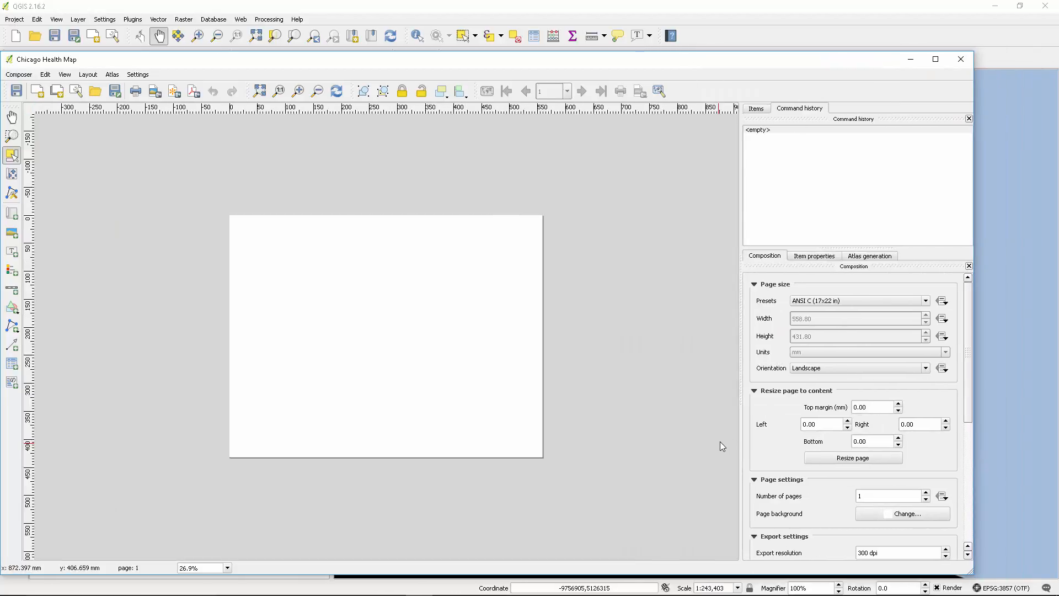
left_click(825, 370)
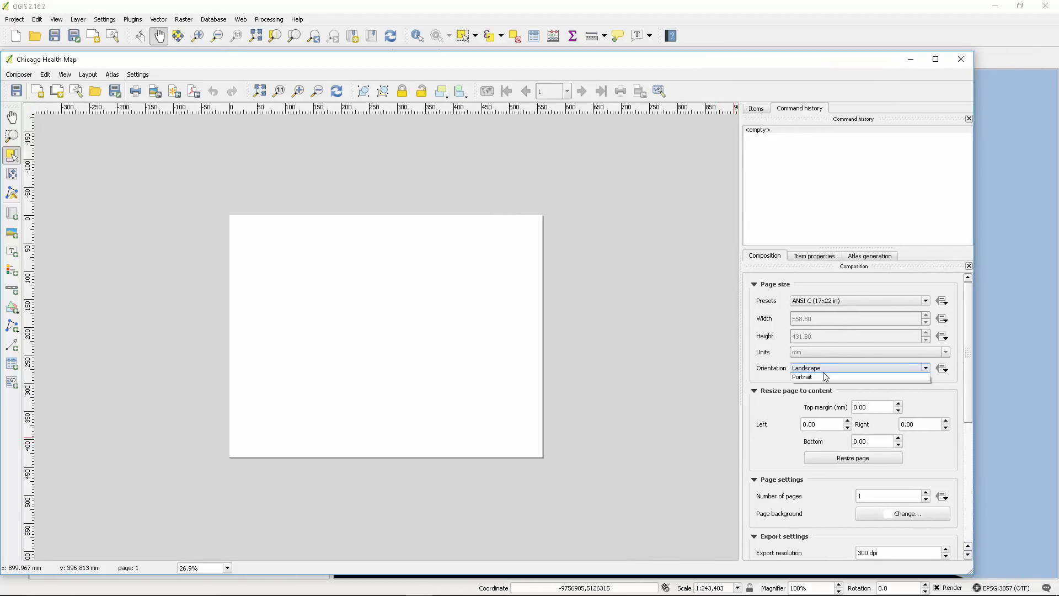
left_click(820, 386)
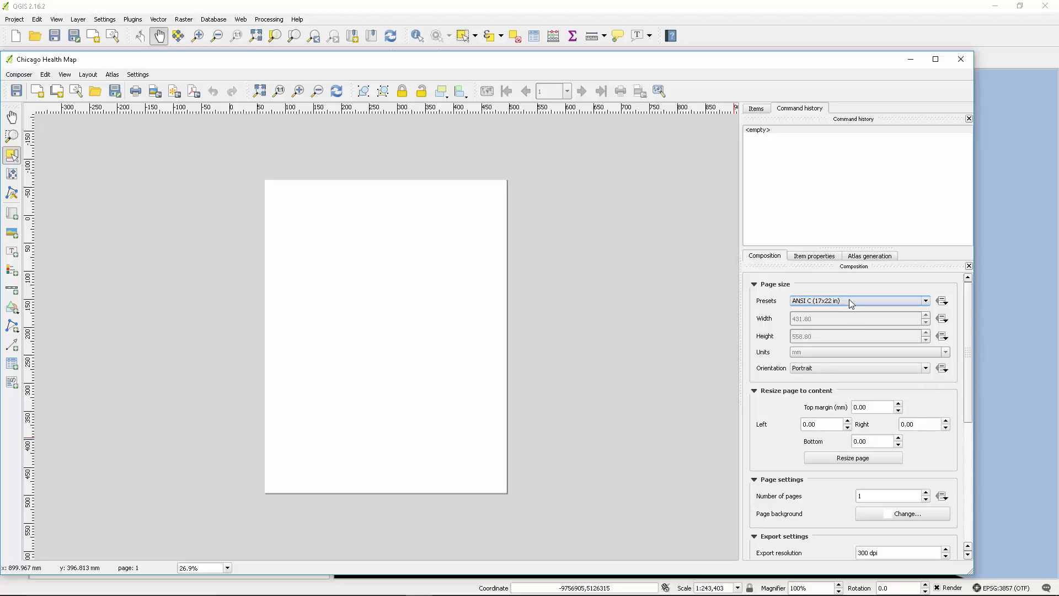
left_click(878, 300)
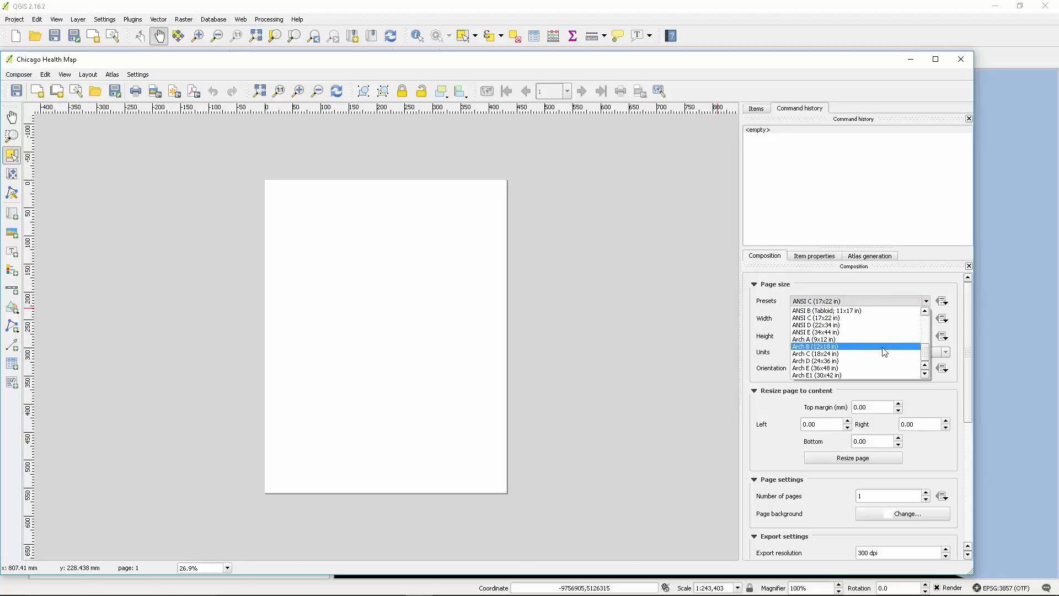
scroll(884, 352, "up", 5)
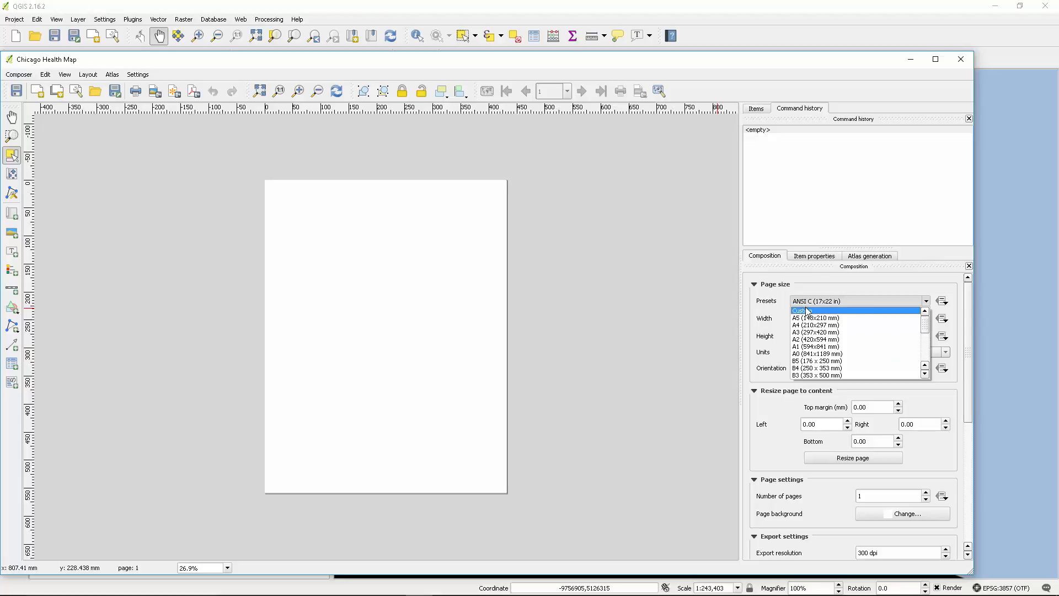
left_click(825, 302)
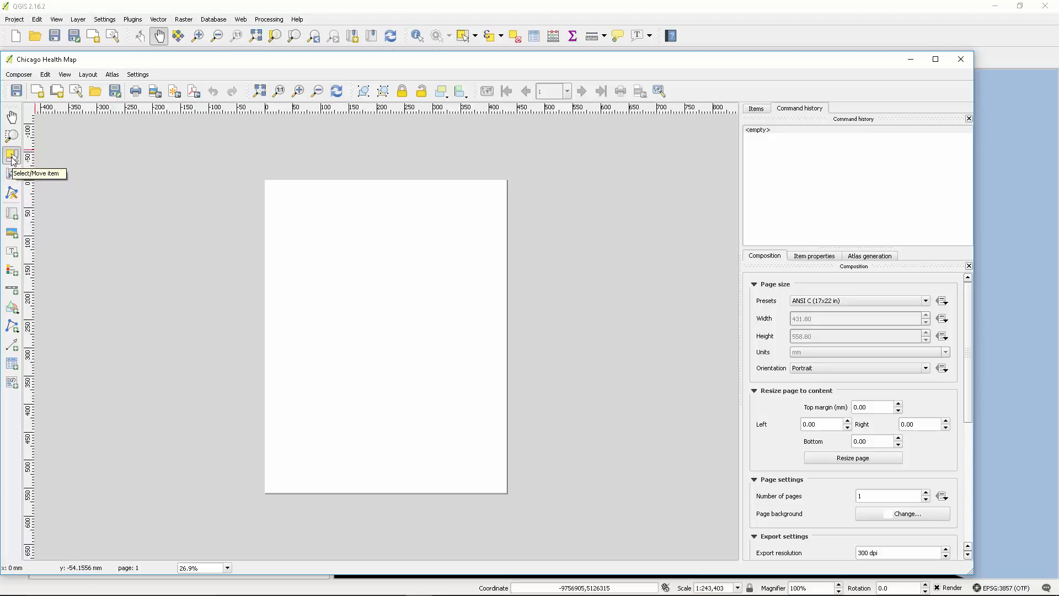
Add a map covering the whole portrait page and shift its content upward until the city sits near mid-page
left_click(11, 215)
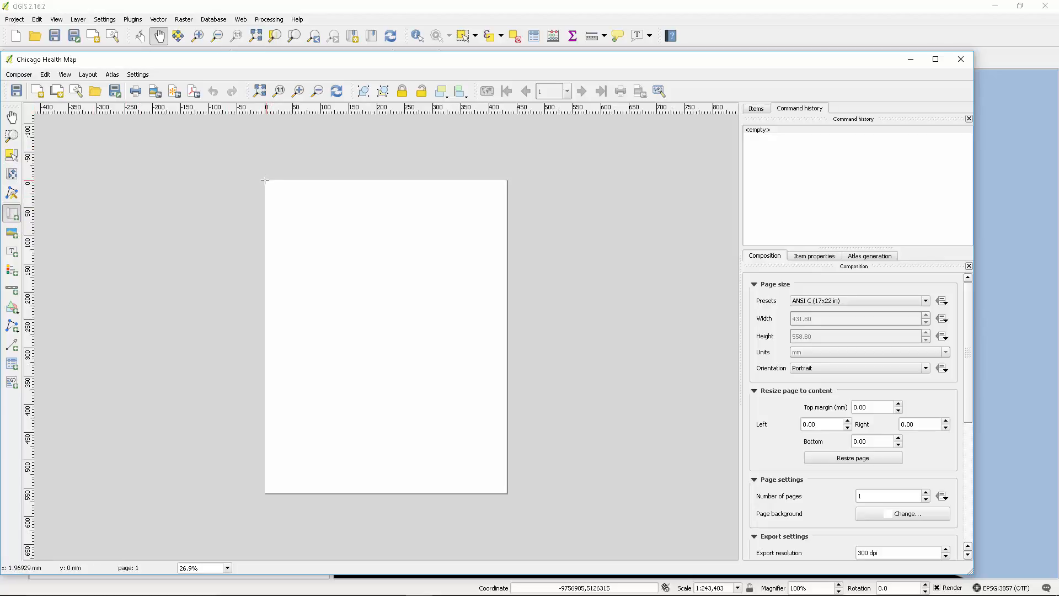
left_click_drag(263, 180, 508, 492)
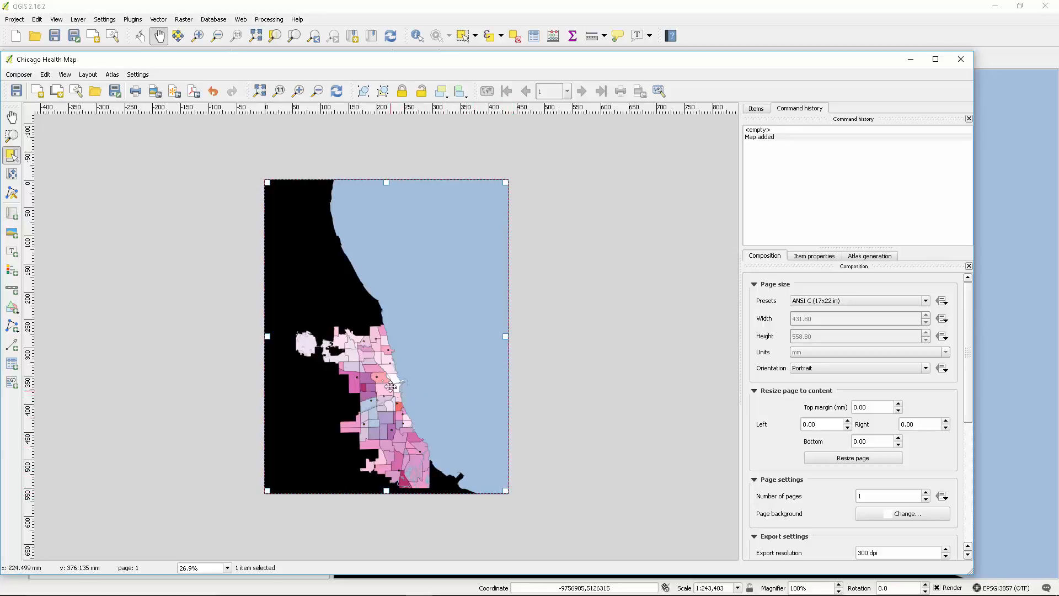
mouse_move(391, 378)
left_mouse_down()
mouse_move(391, 360)
mouse_move(399, 380)
mouse_move(390, 381)
left_mouse_up()
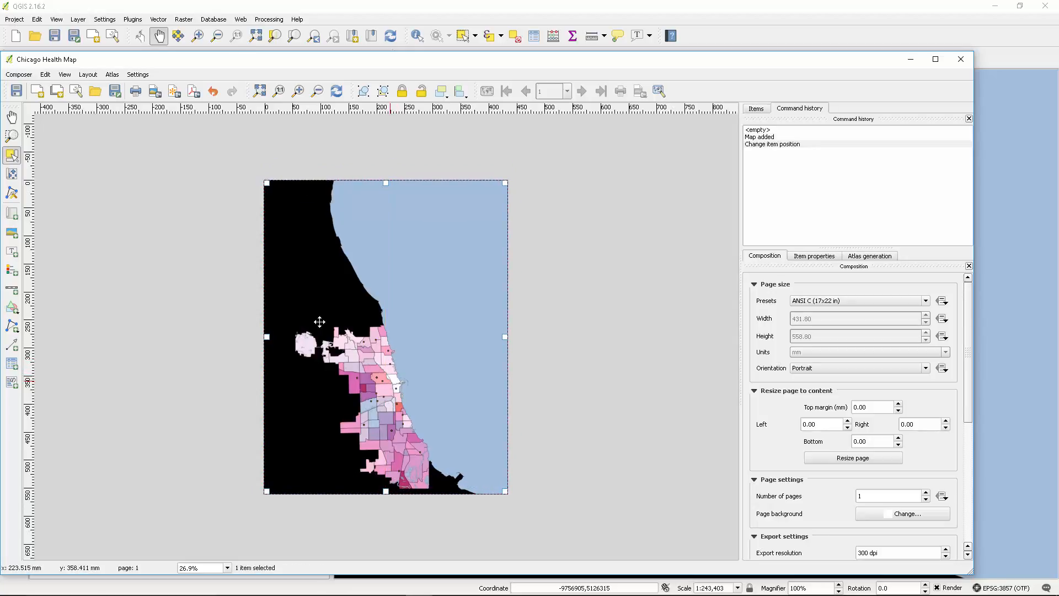
left_click(12, 177)
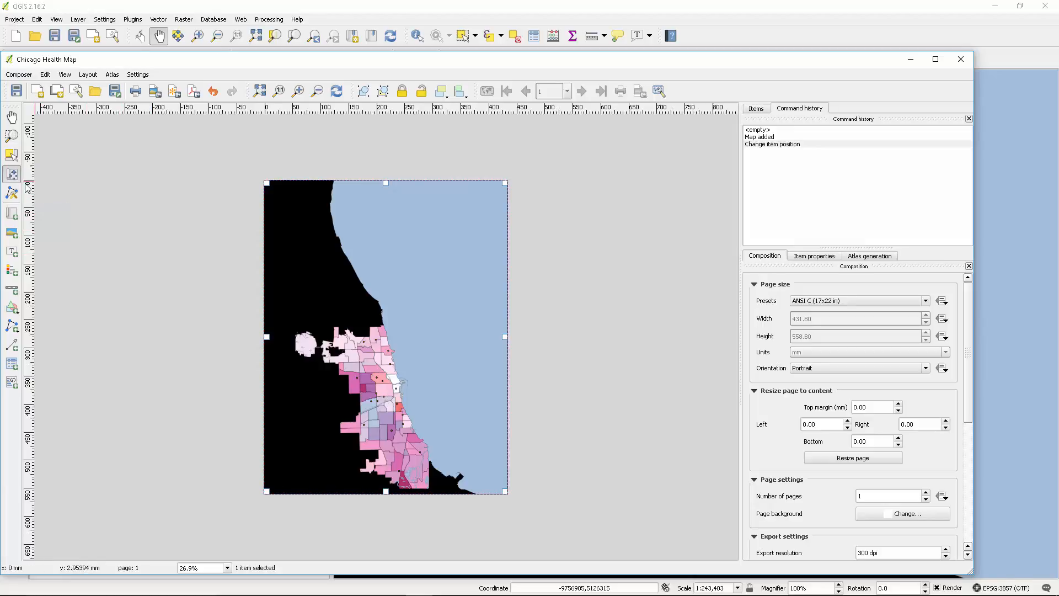
left_click_drag(400, 378, 403, 313)
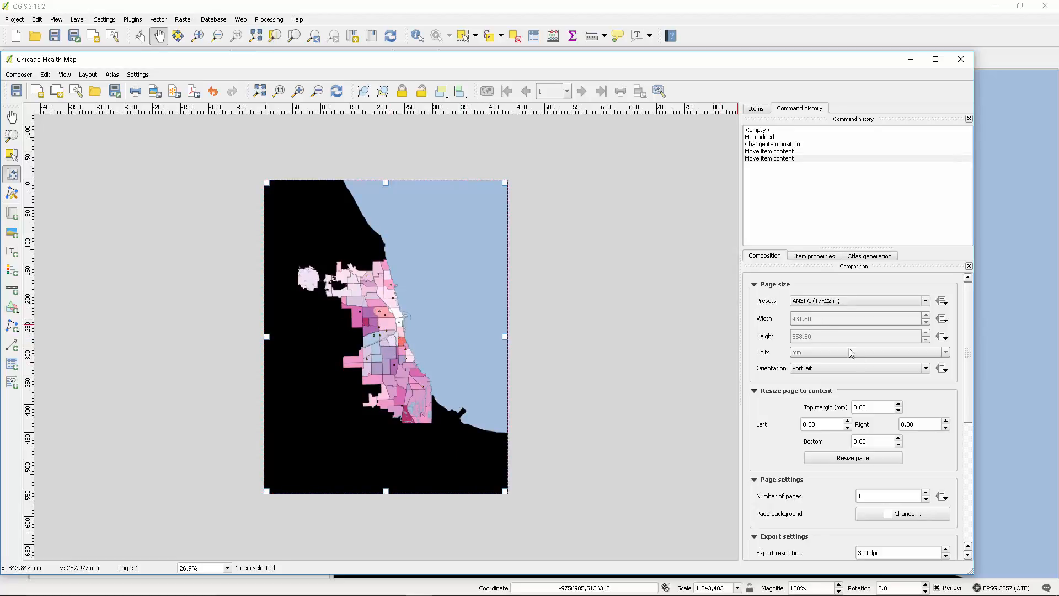
Collapse the Resize page to content section and review the remaining composition settings
left_click(755, 390)
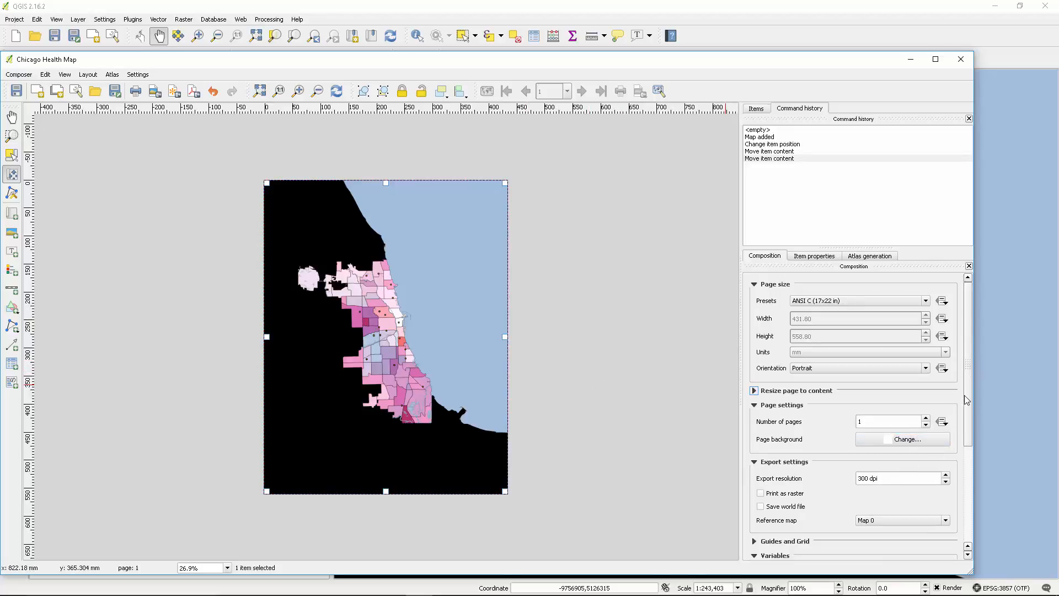
left_click_drag(966, 400, 967, 530)
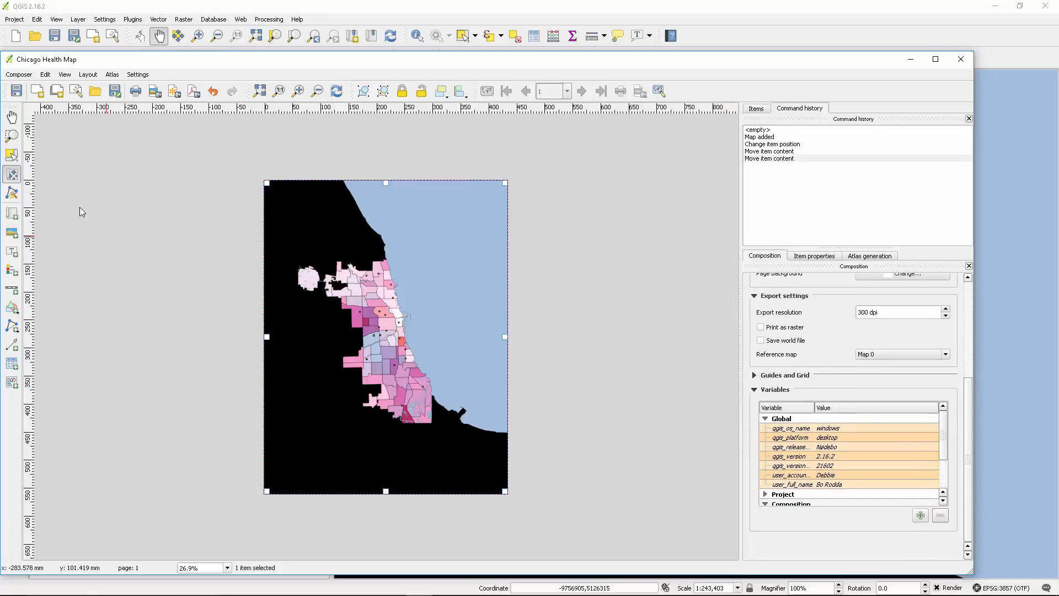
left_click(12, 157)
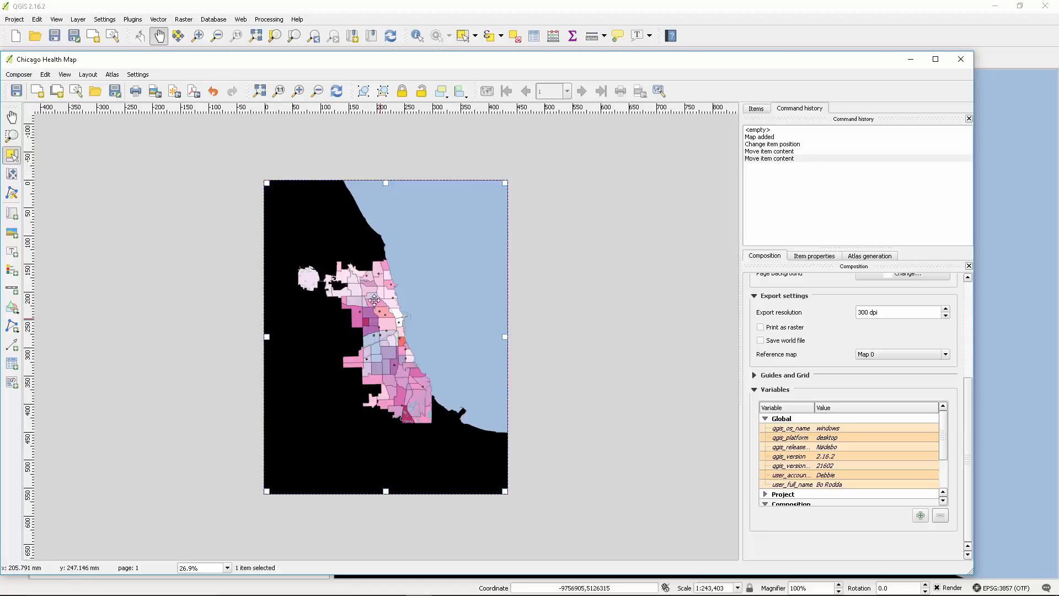
left_click(18, 178)
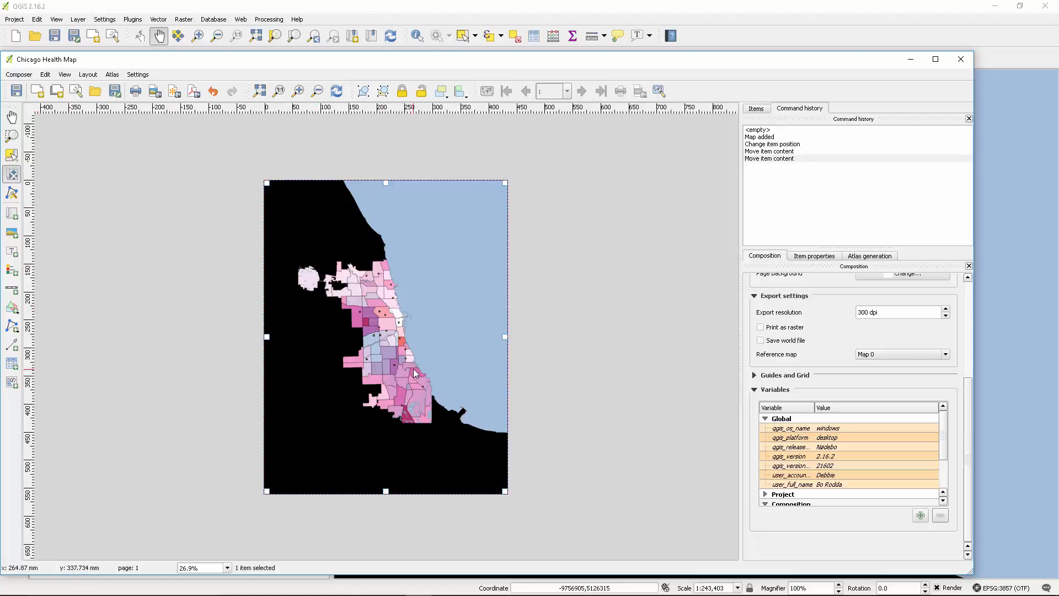
Zoom in on the map's content and reposition it so the city fills most of the page
scroll(416, 374, "up", 1)
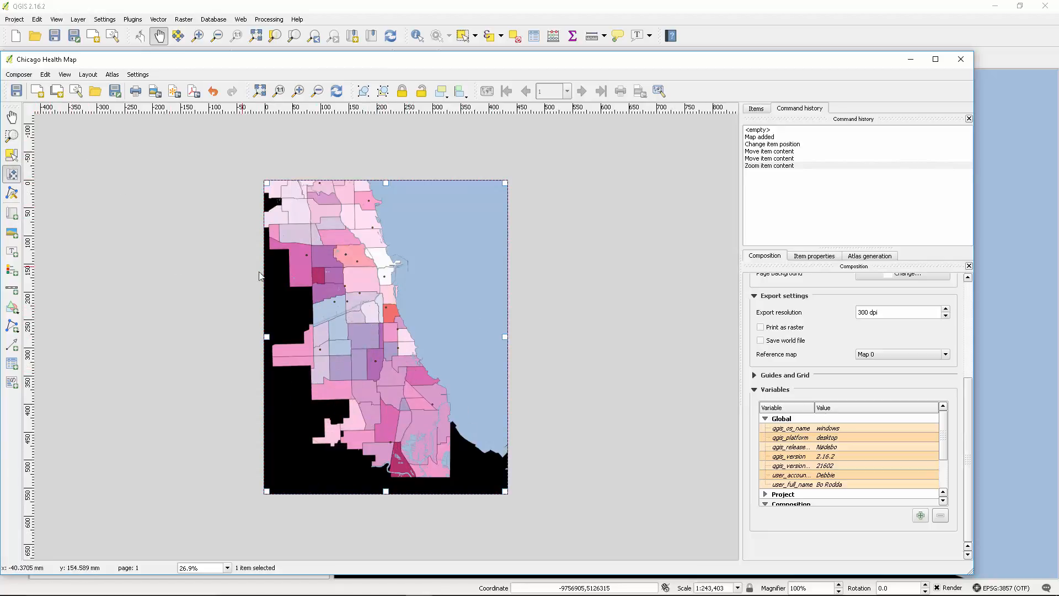
left_click_drag(349, 291, 390, 318)
left_click(814, 255)
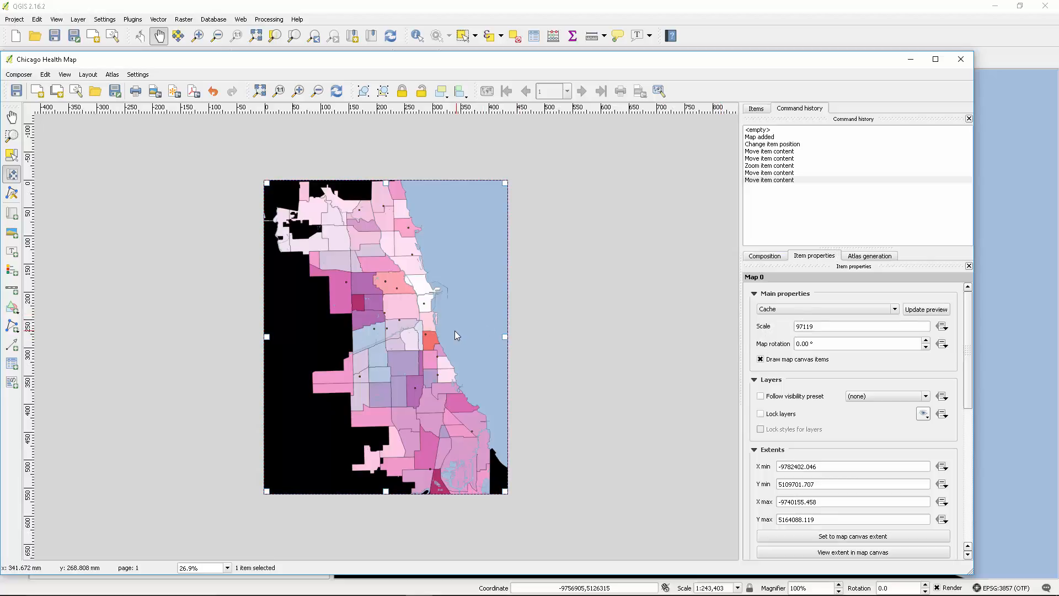
scroll(421, 336, "down", 1)
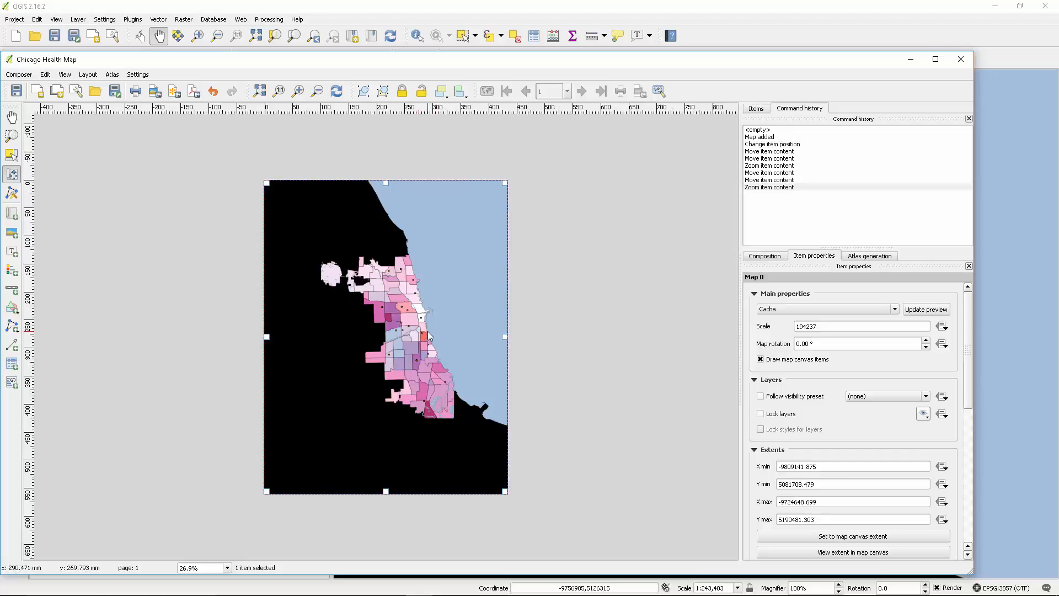
scroll(430, 335, "up", 1)
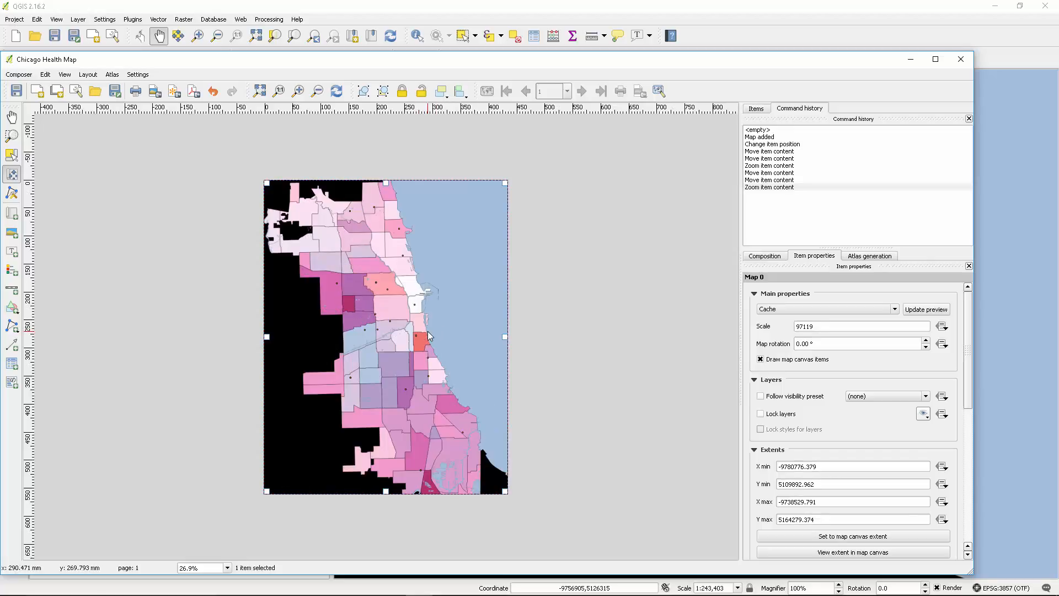
Try a map scale of 11000 and zoom the content back out to the city
double_click(835, 326)
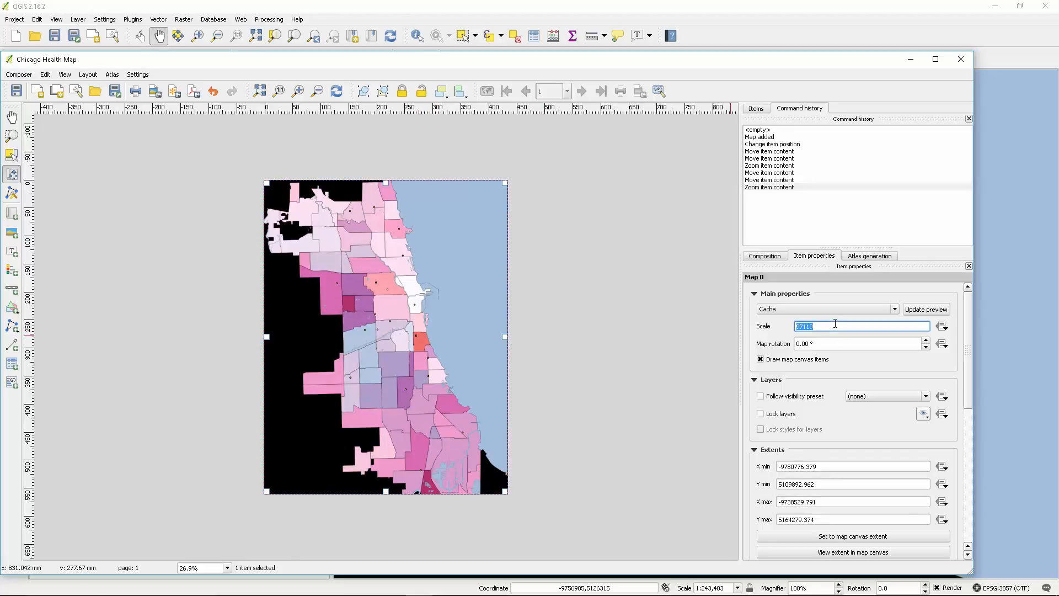
type("11000")
key("Return")
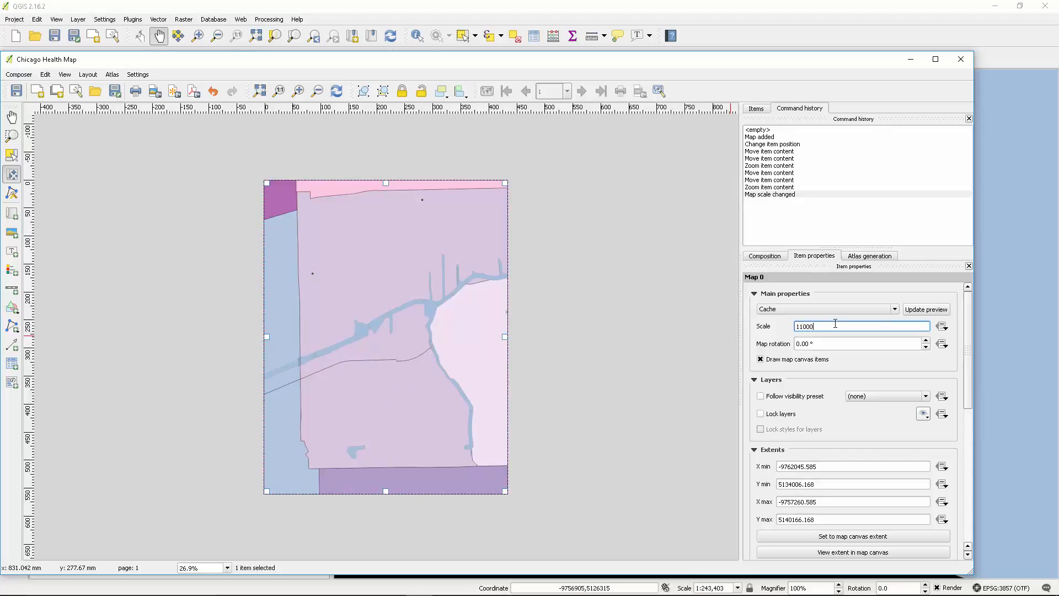
scroll(379, 328, "down", 3)
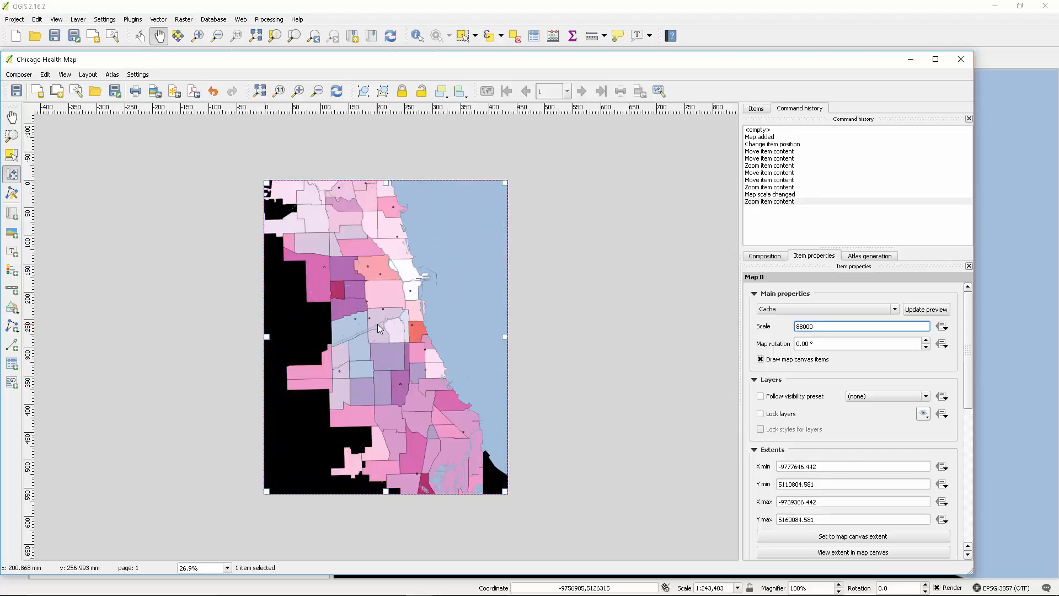
scroll(378, 326, "down", 1)
scroll(378, 325, "up", 1)
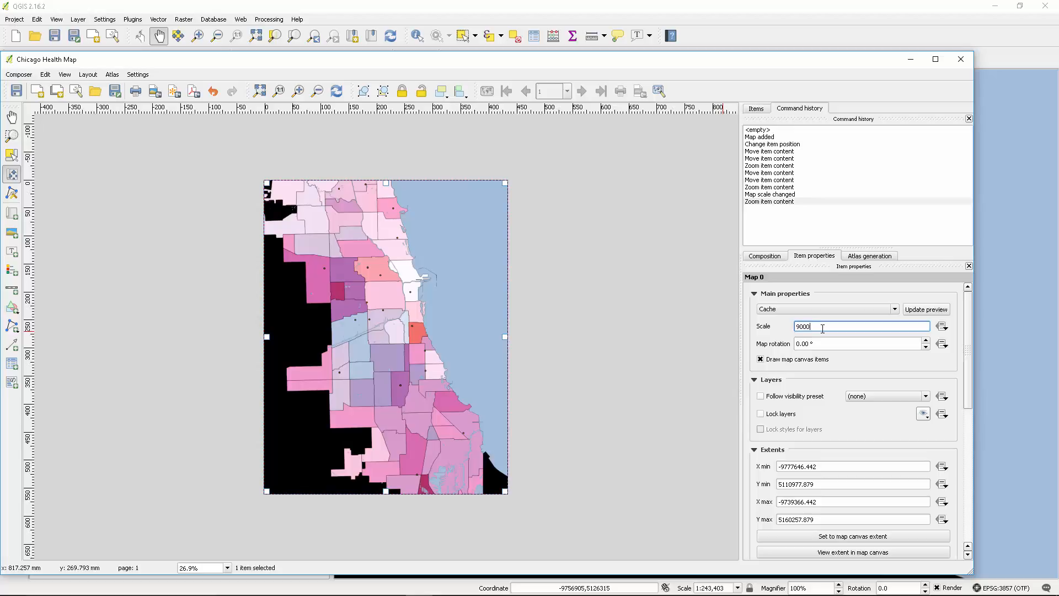
Try map scales including 9000, 100000 and 110000 to find one that fits the city on the page
key("Return")
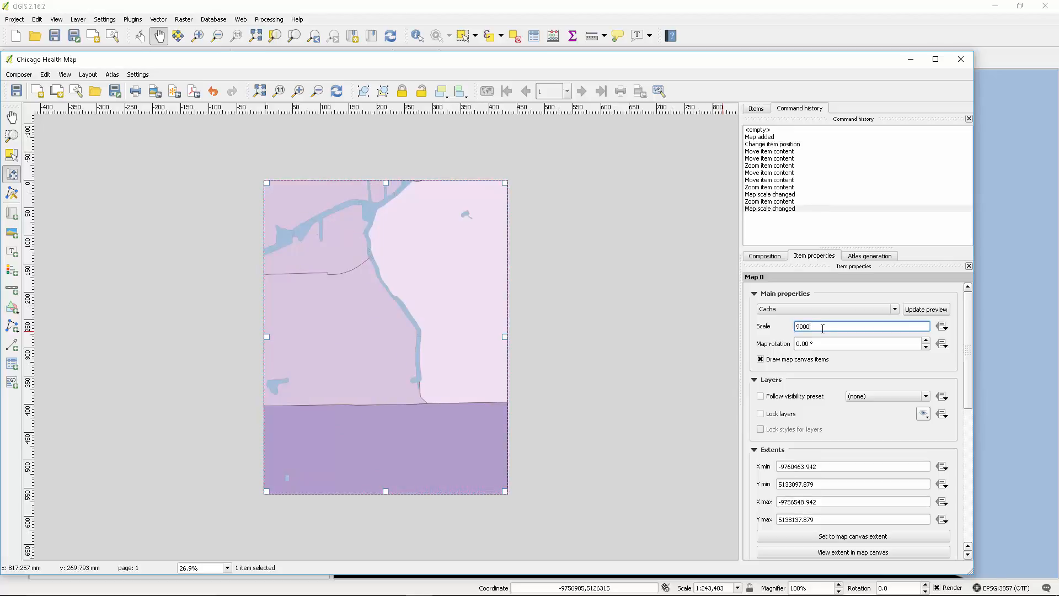
key("Return")
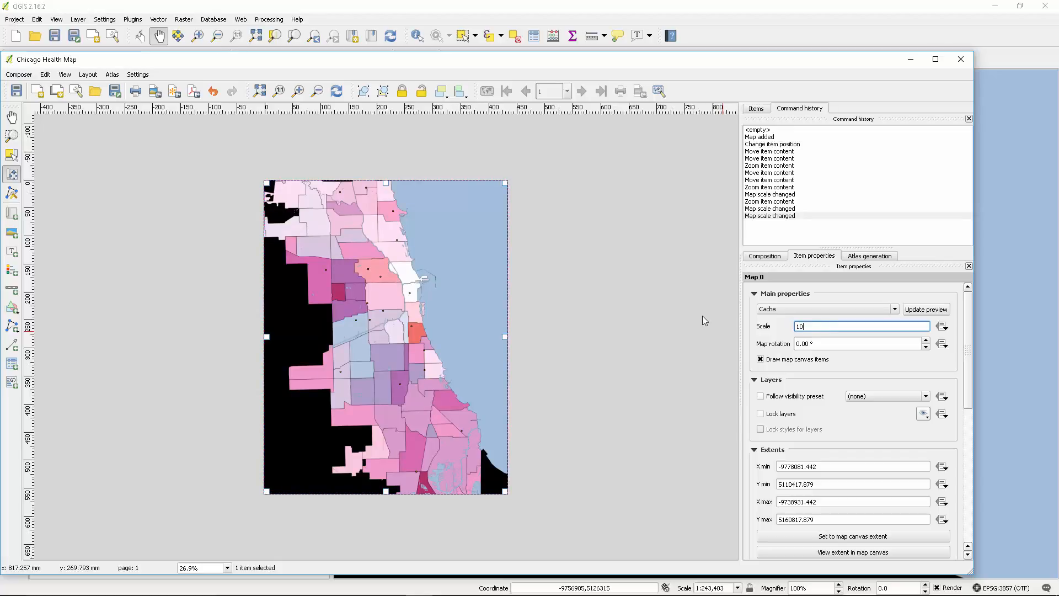
key("Return")
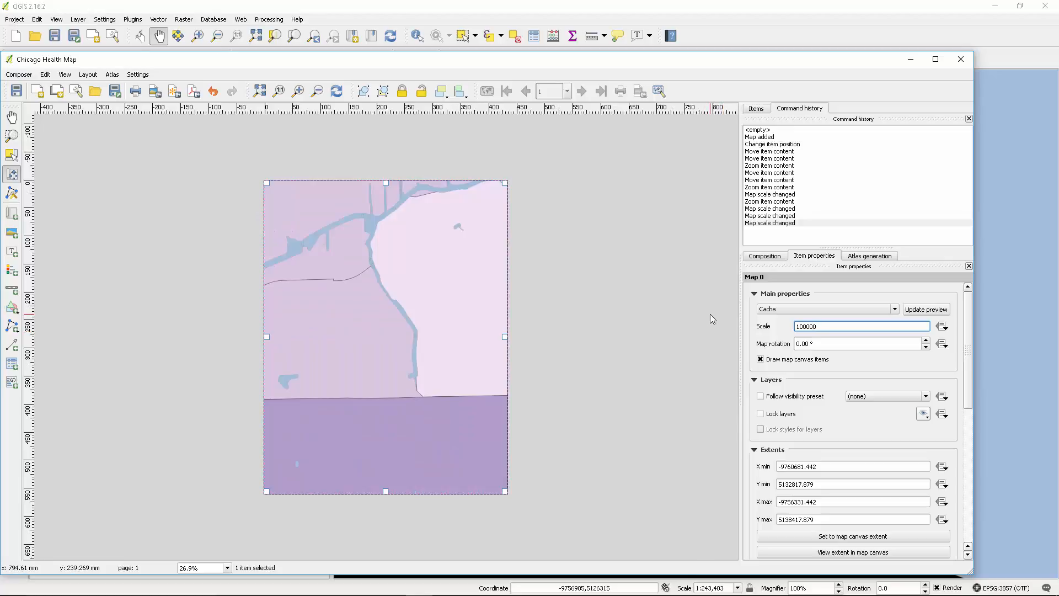
key("Return")
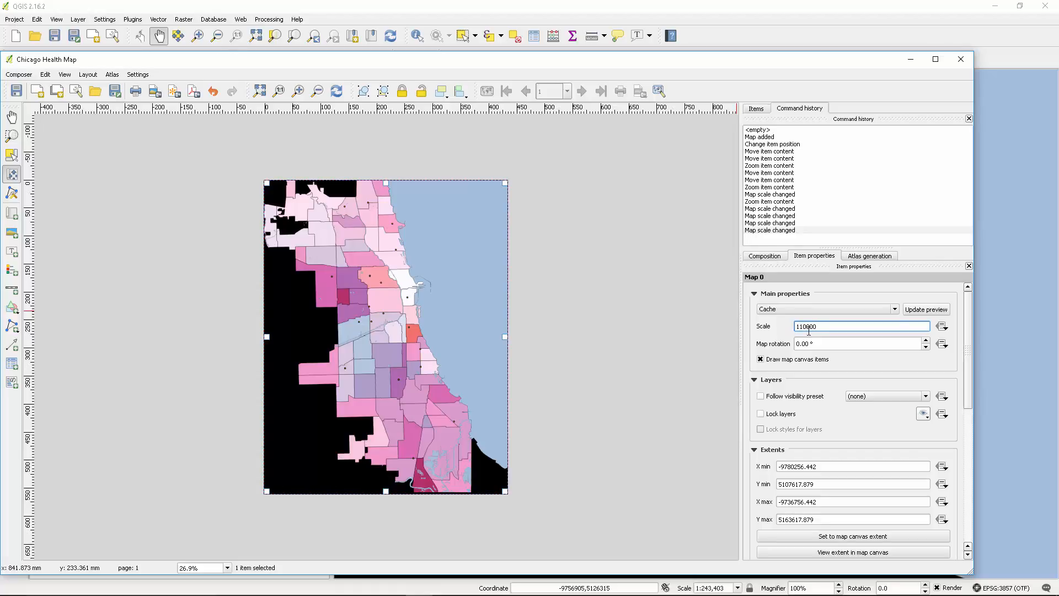
key("Return")
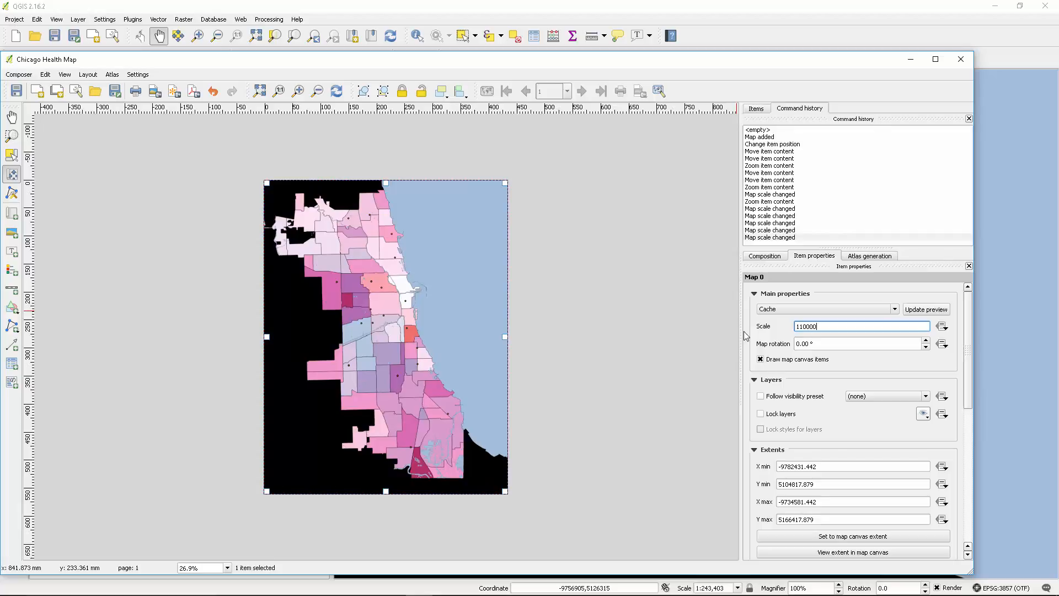
Set the map scale to 120000 and shift its content toward the lakeshore side so the whole city fits the page
left_click_drag(370, 286, 405, 293)
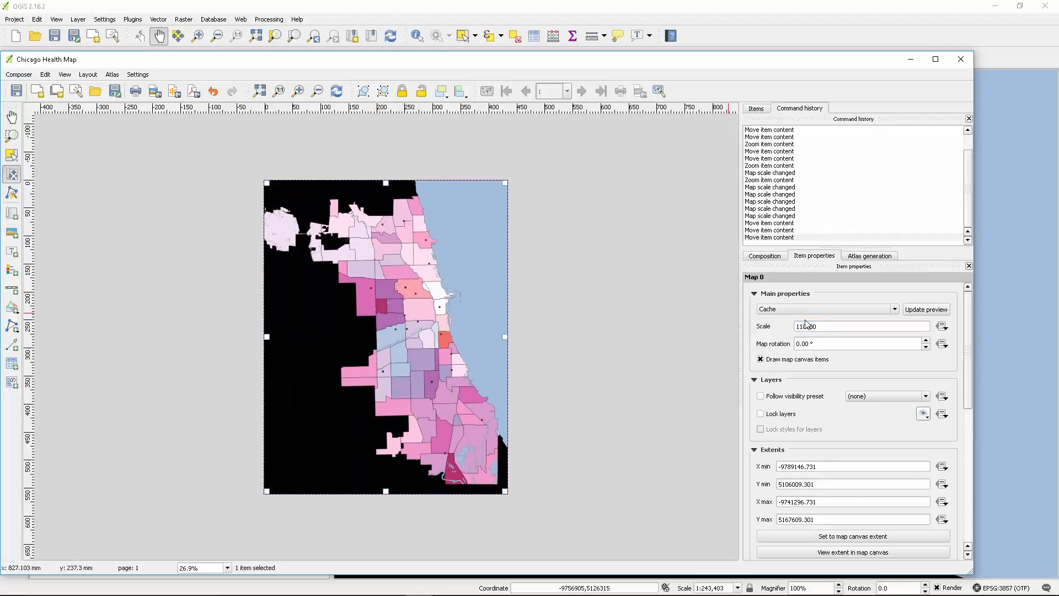
left_click(801, 329)
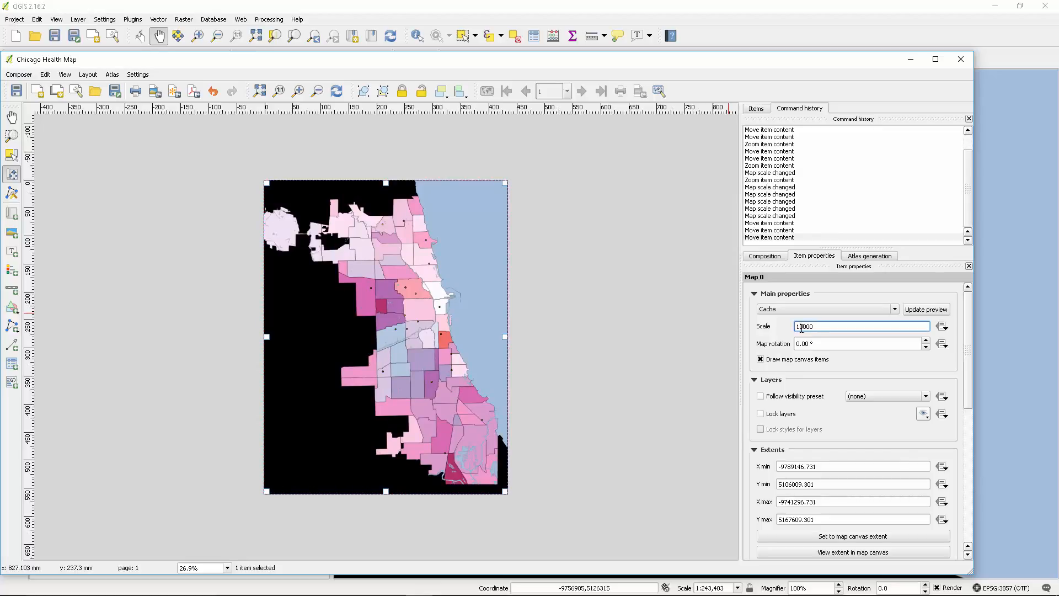
key("Return")
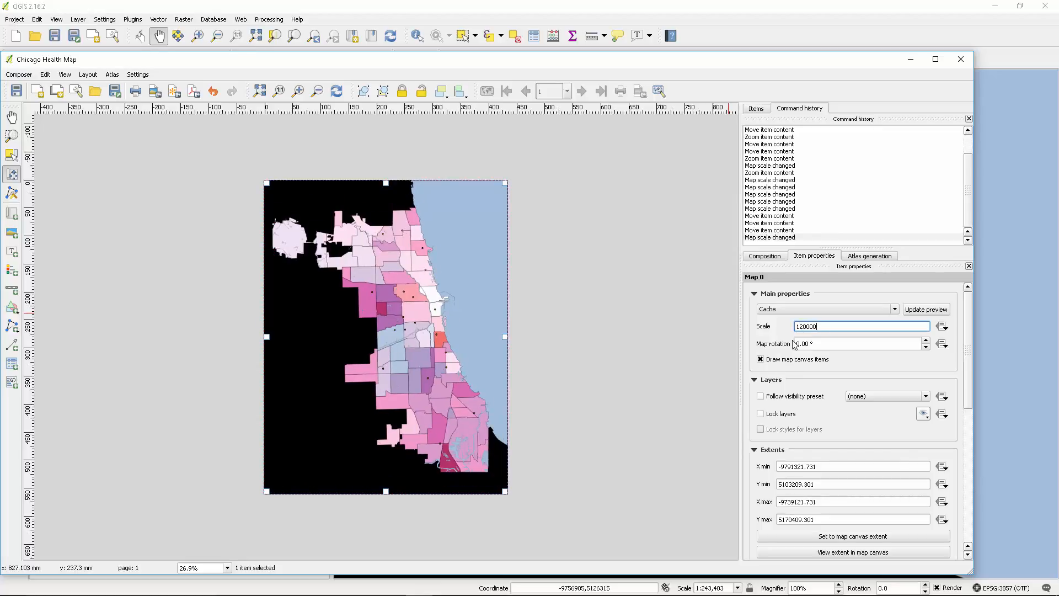
left_click_drag(360, 330, 364, 330)
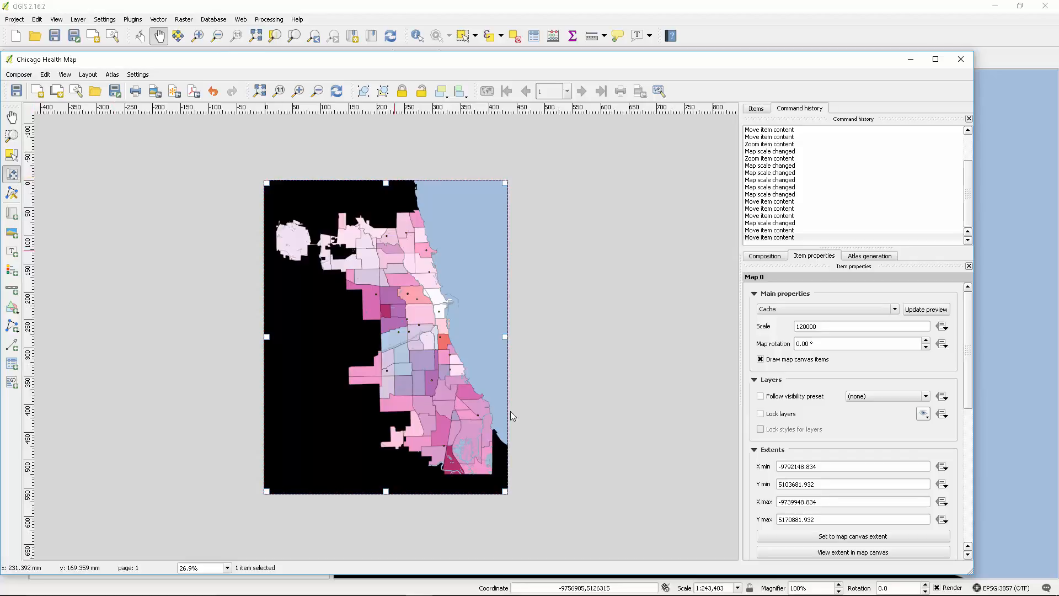
Review the composition's variables and collapse the Page settings and Export settings sections
left_click(12, 159)
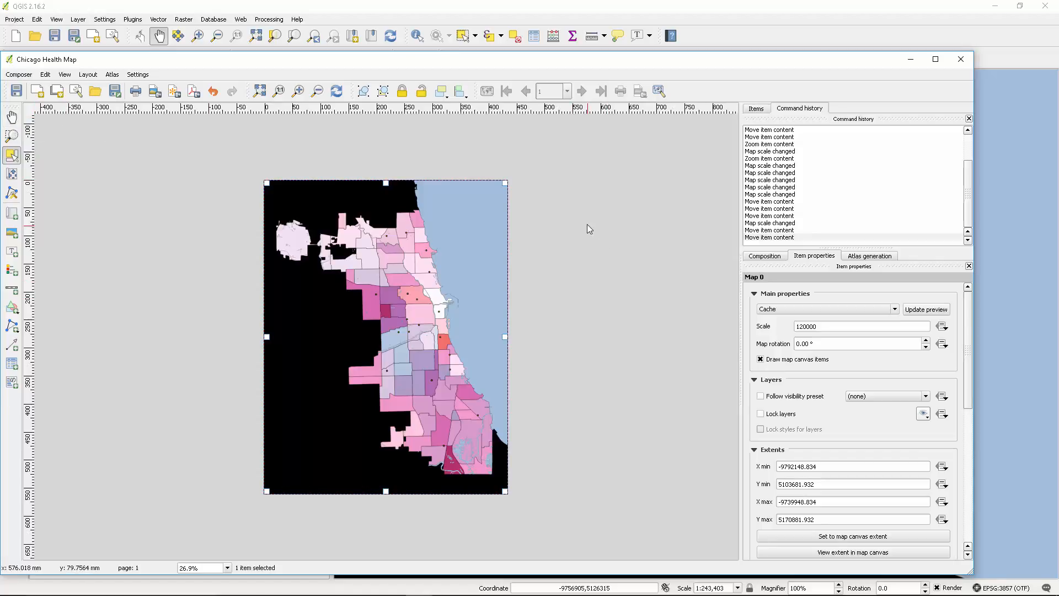
left_click(764, 256)
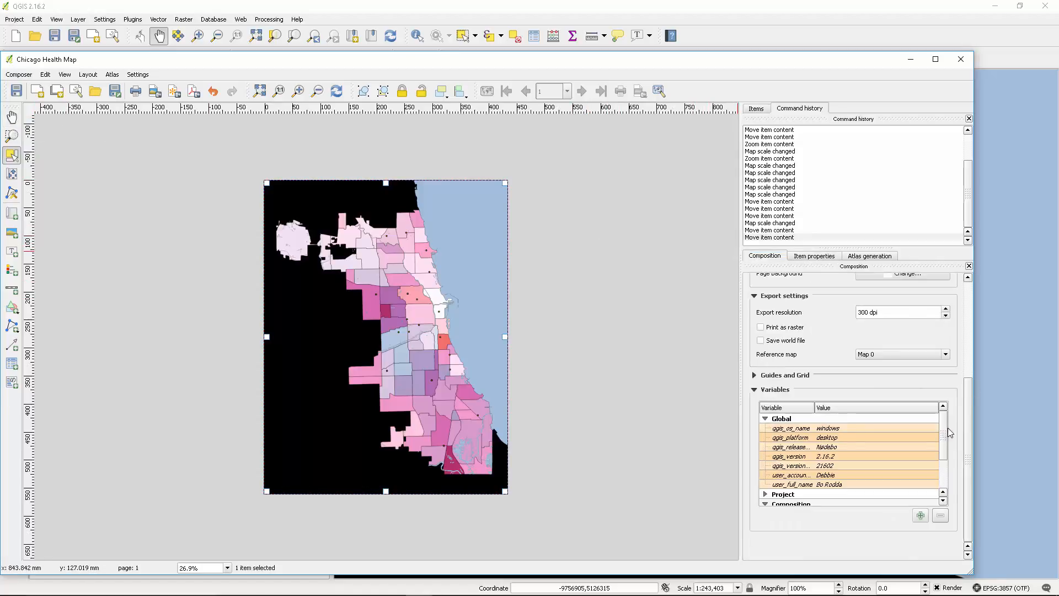
left_click_drag(945, 446, 945, 467)
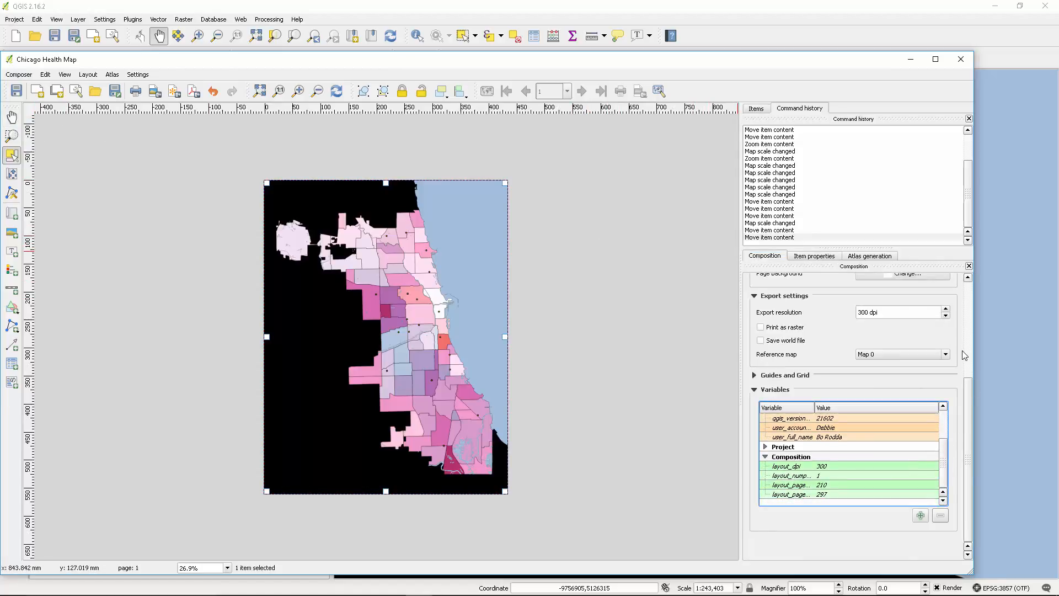
scroll(957, 365, "up", 5)
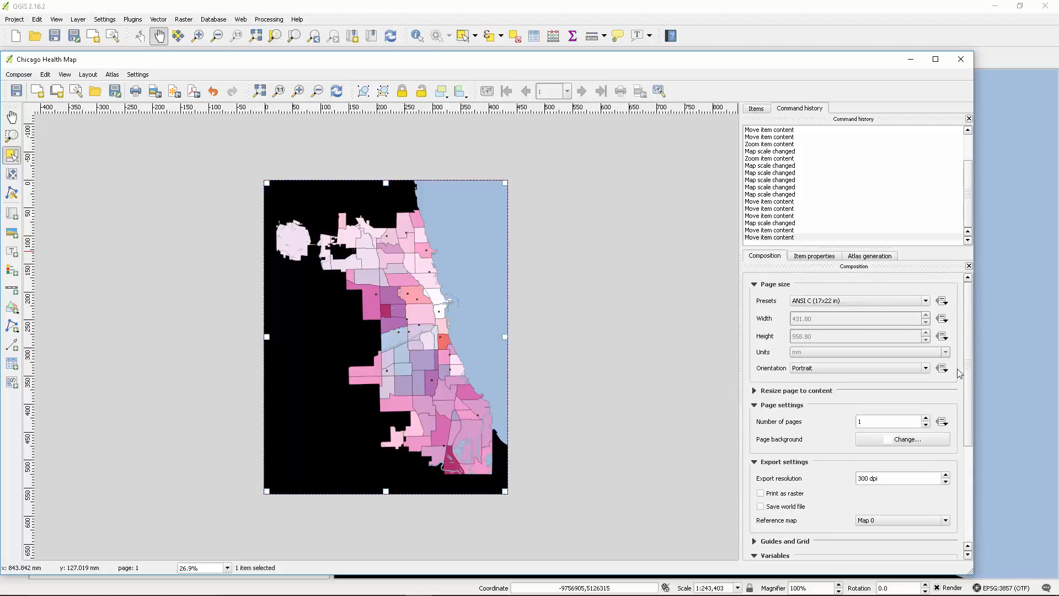
left_click(754, 405)
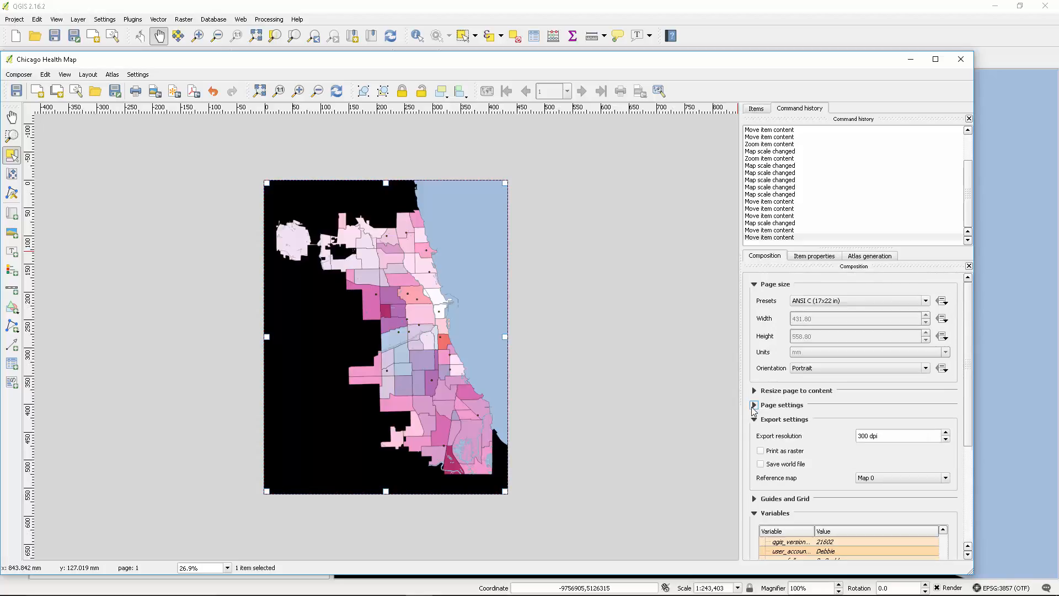
left_click(754, 419)
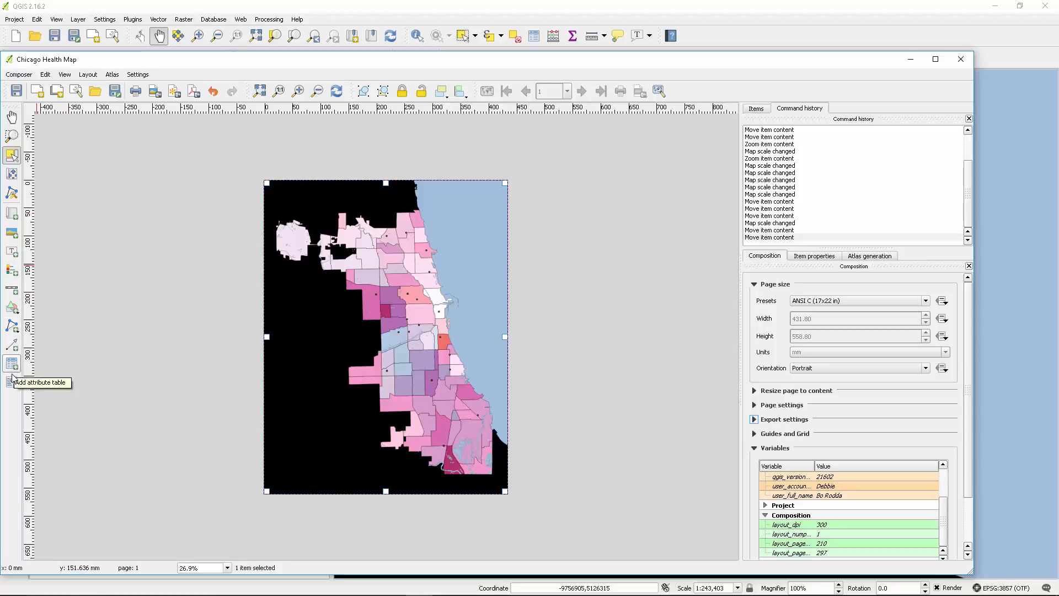
Add a legend in the black area at the map's lower-left and extend its frame down toward the page's bottom edge
left_click(15, 275)
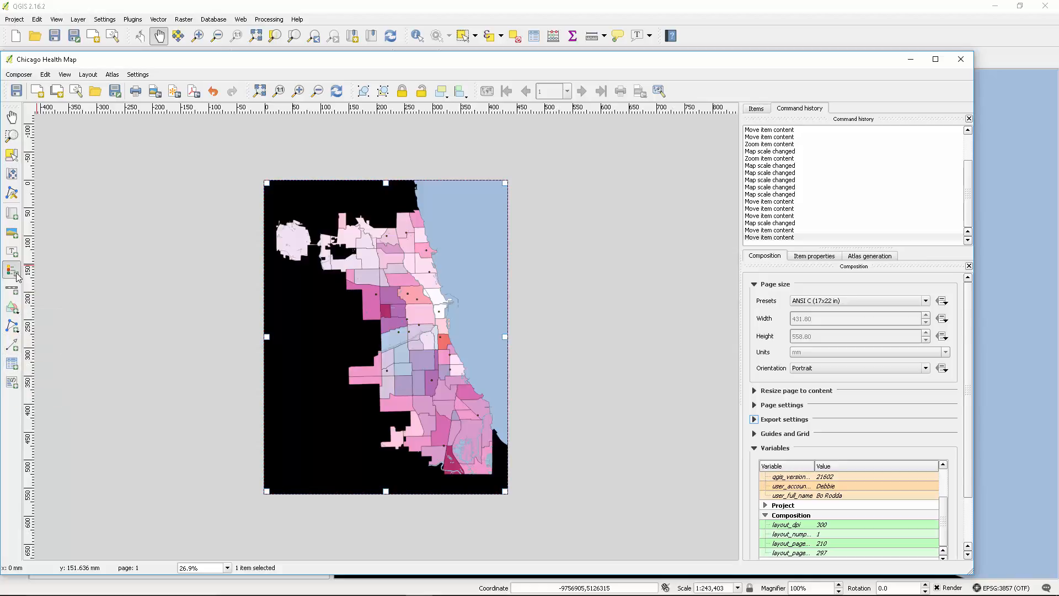
left_click_drag(280, 371, 343, 484)
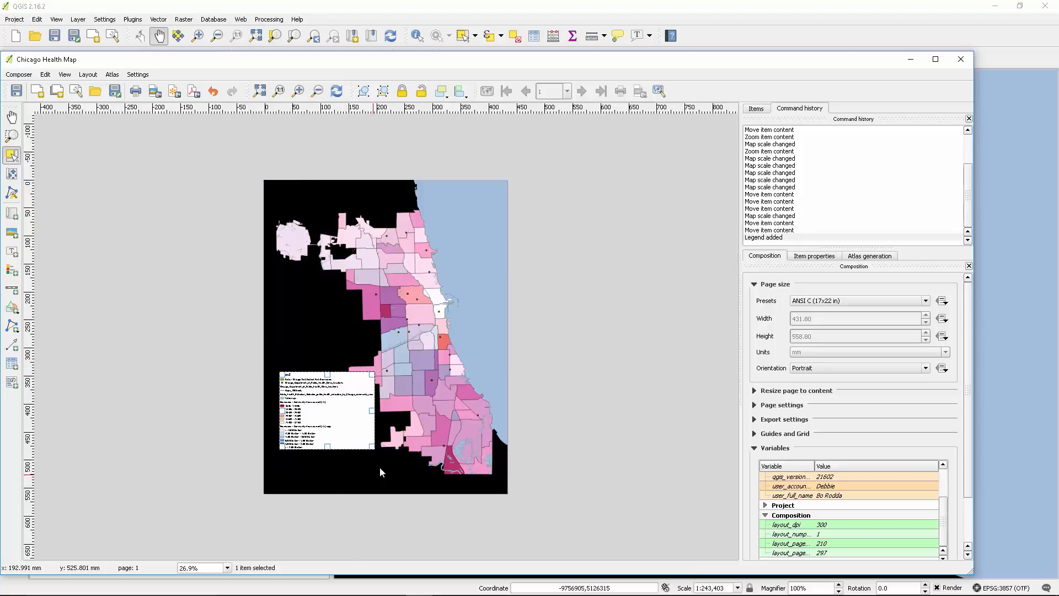
left_click_drag(375, 447, 323, 477)
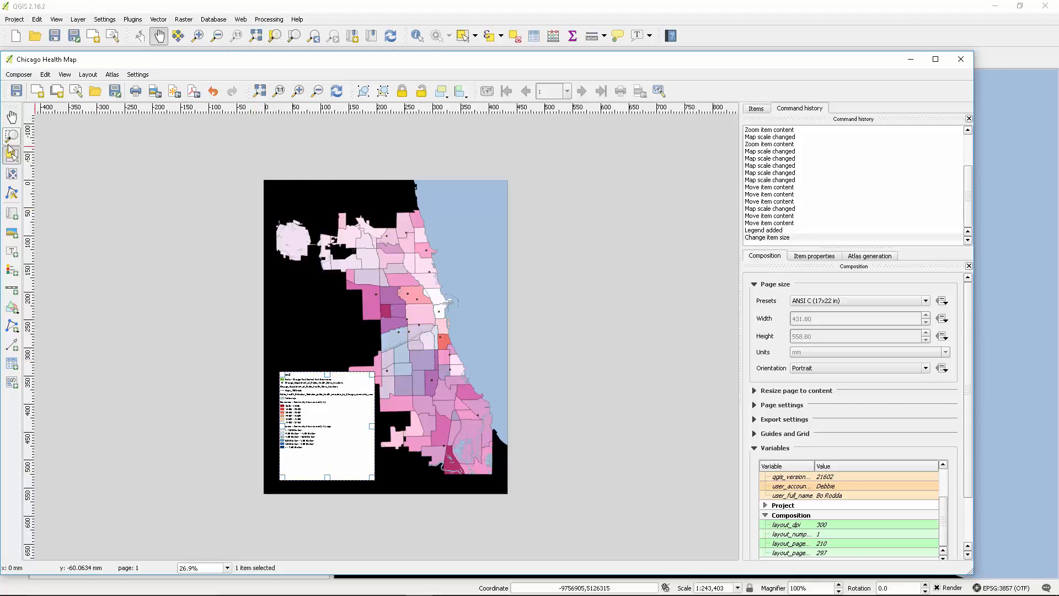
Return to the main QGIS window and hide the Boundaries - Community Areas (current) (1) copy layer
scroll(322, 430, "up", 1)
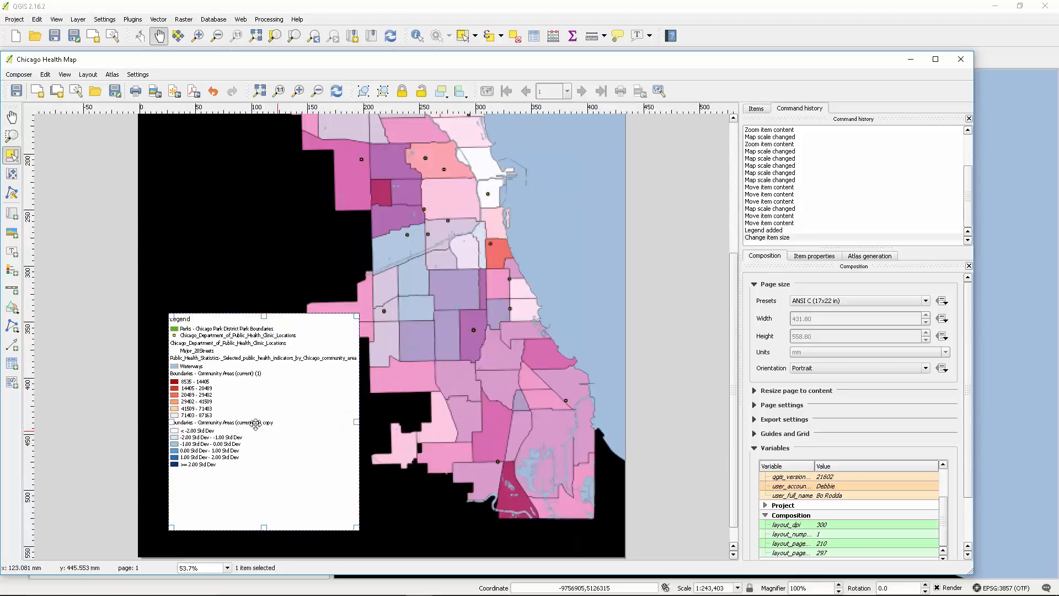
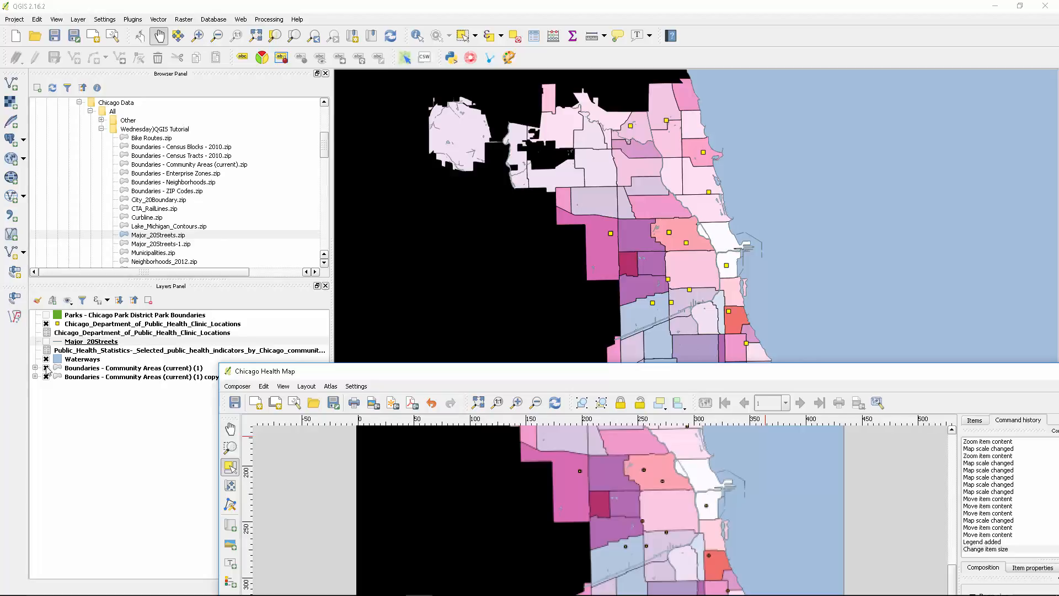
left_click(75, 373)
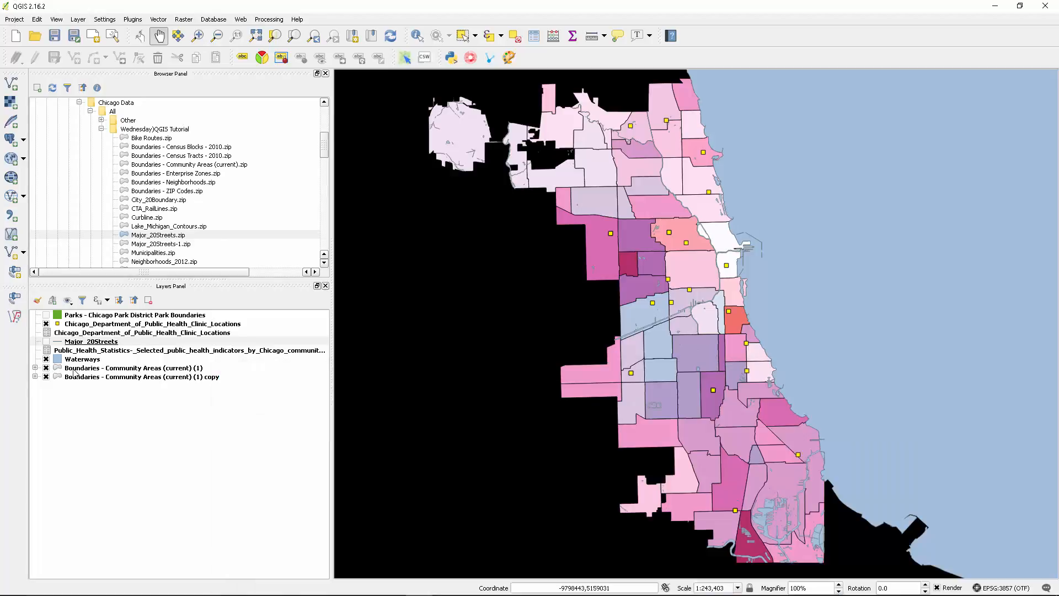
left_click(46, 376)
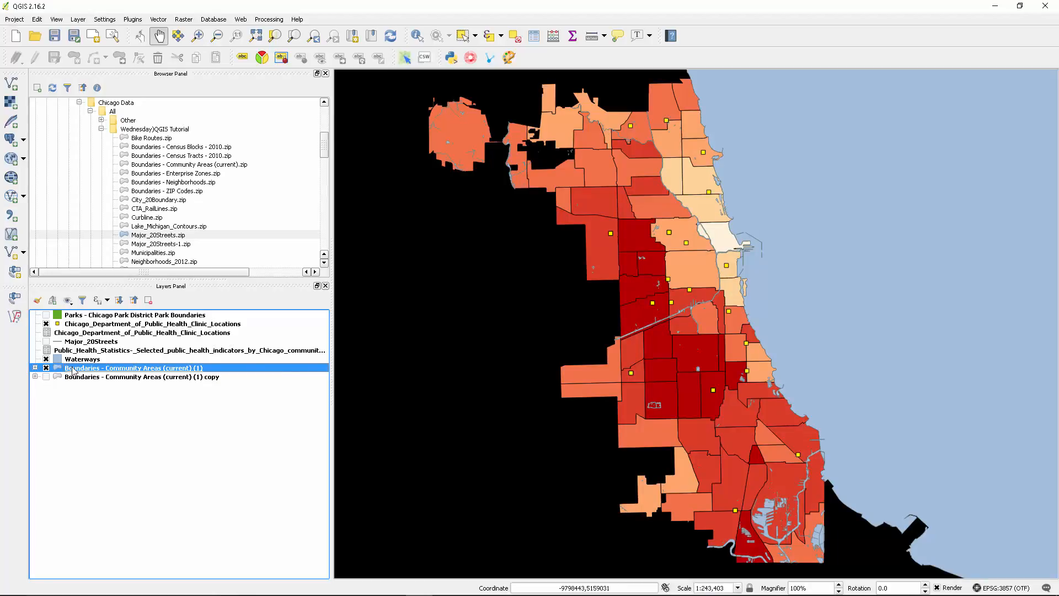
Rename the Boundaries - Community Areas (current) (1) layer as Average Income
double_click(74, 368)
left_click(63, 138)
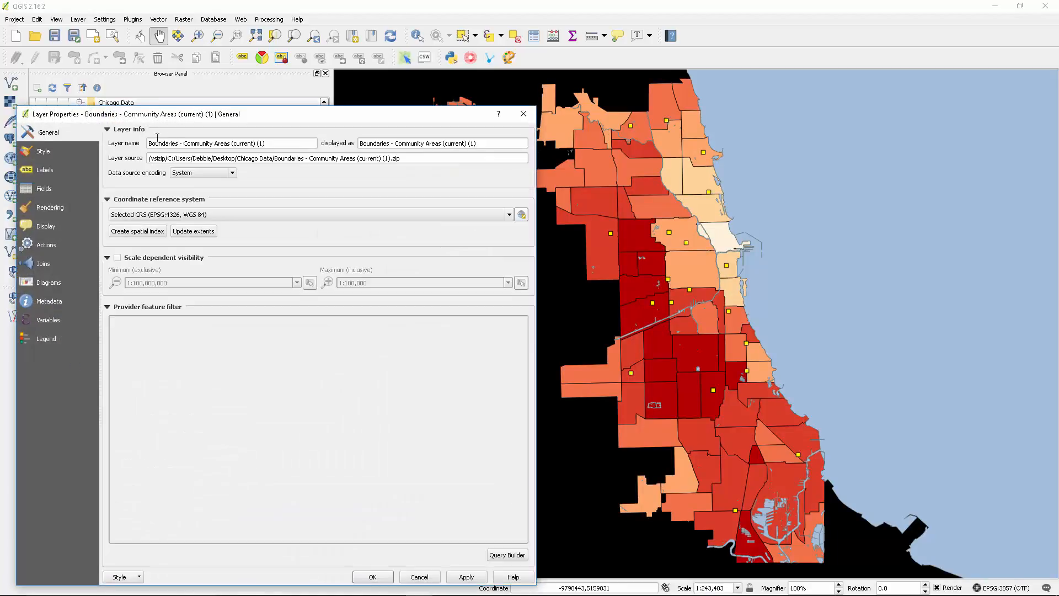
left_click(158, 139)
triple_click(171, 143)
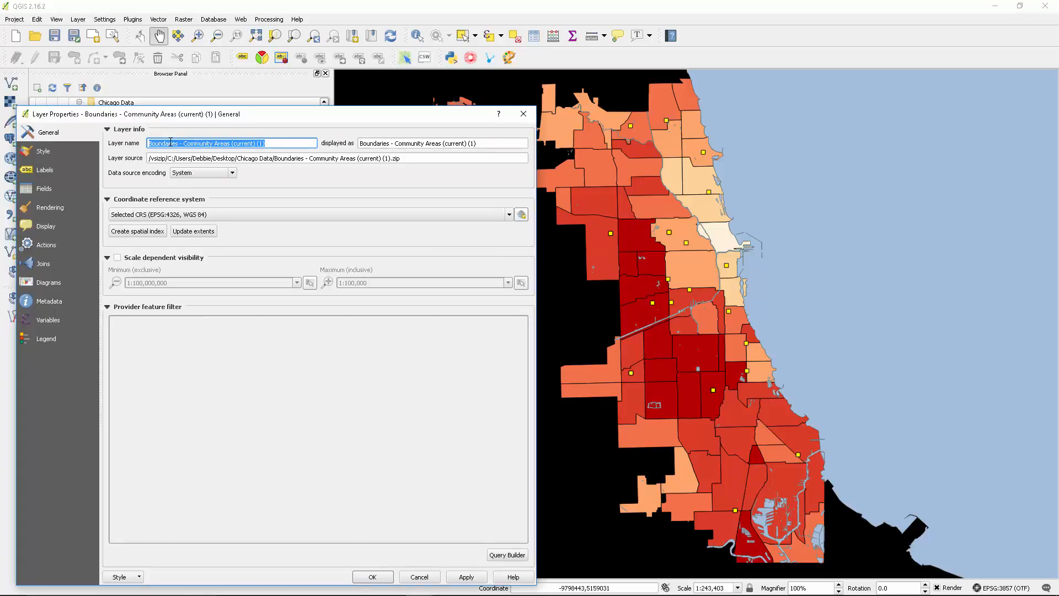
type("Average Income")
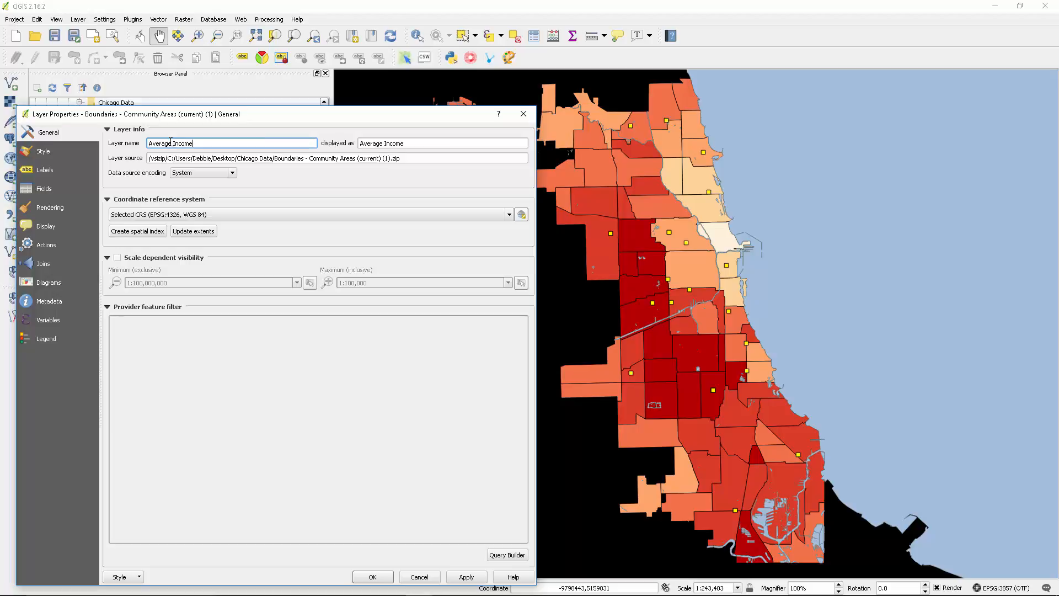
key("Return")
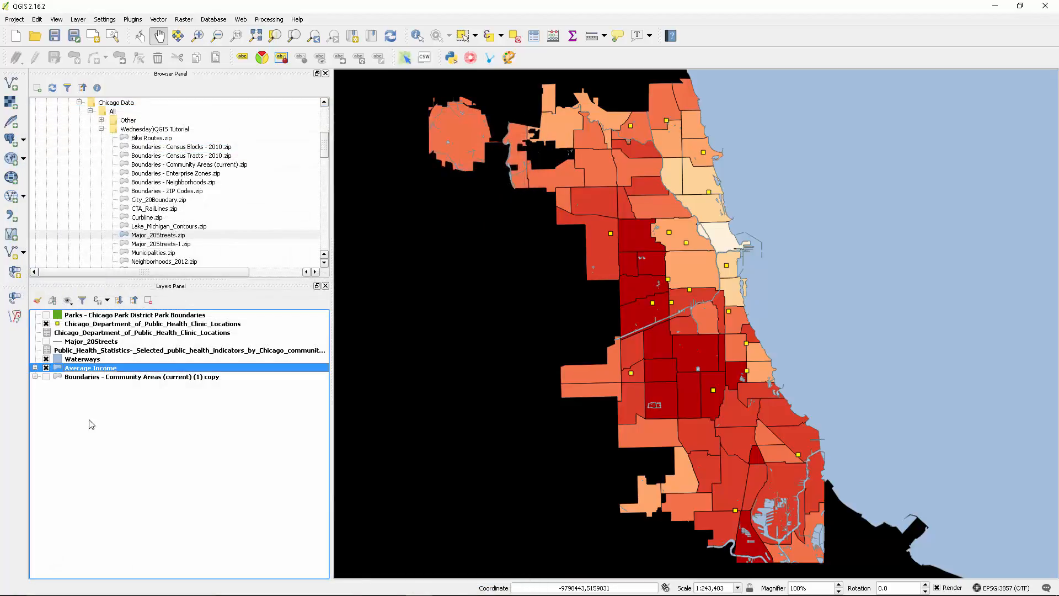
Rename the Boundaries - Community Areas (current) (1) copy layer as Diabetes by Community and apply the change
left_click(95, 378)
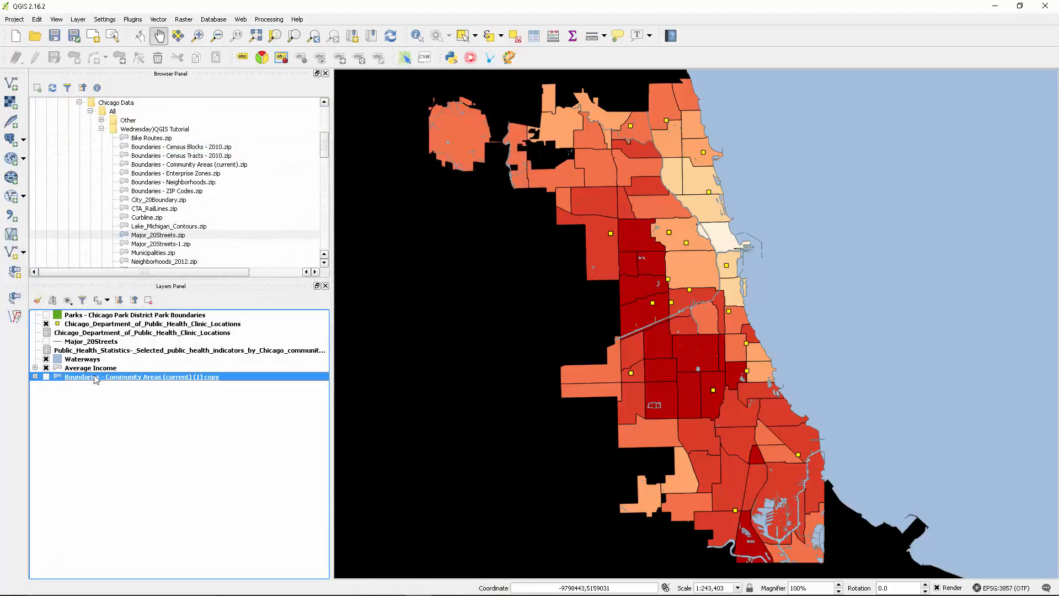
double_click(96, 378)
triple_click(247, 142)
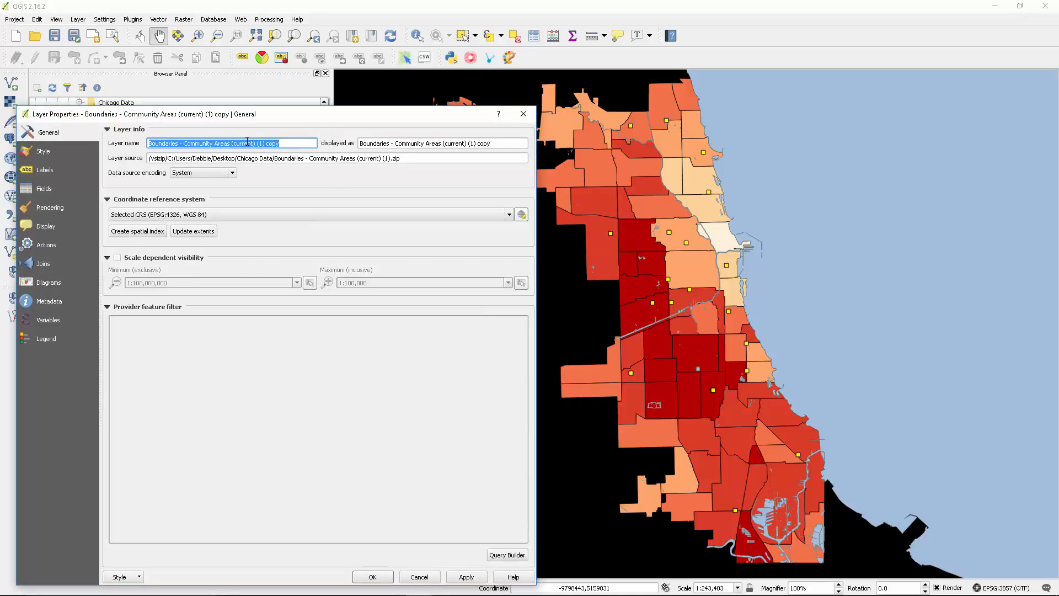
type("Diabetes by Community")
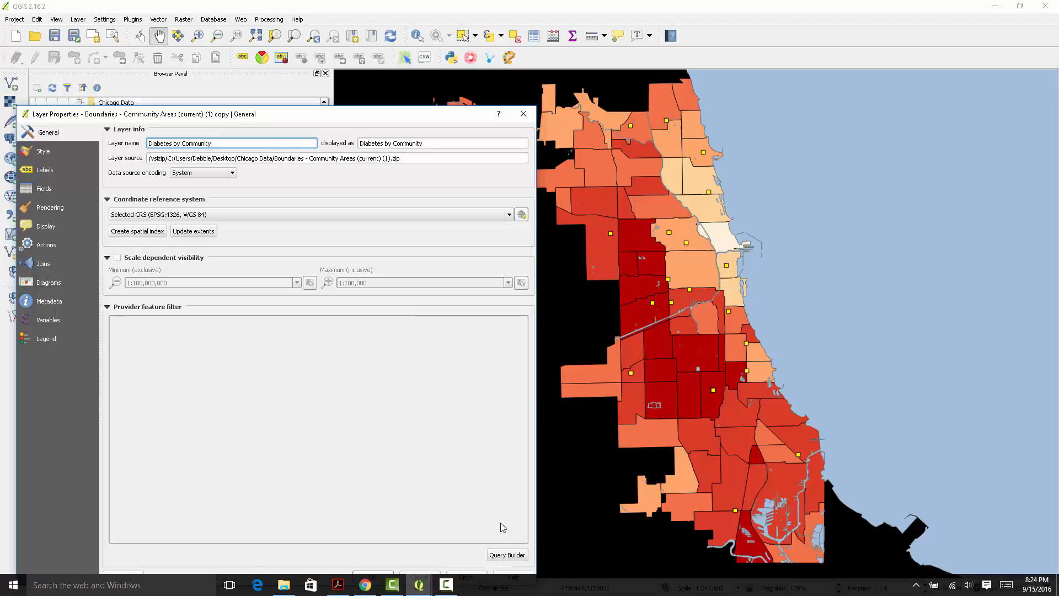
left_click(454, 577)
left_click(372, 577)
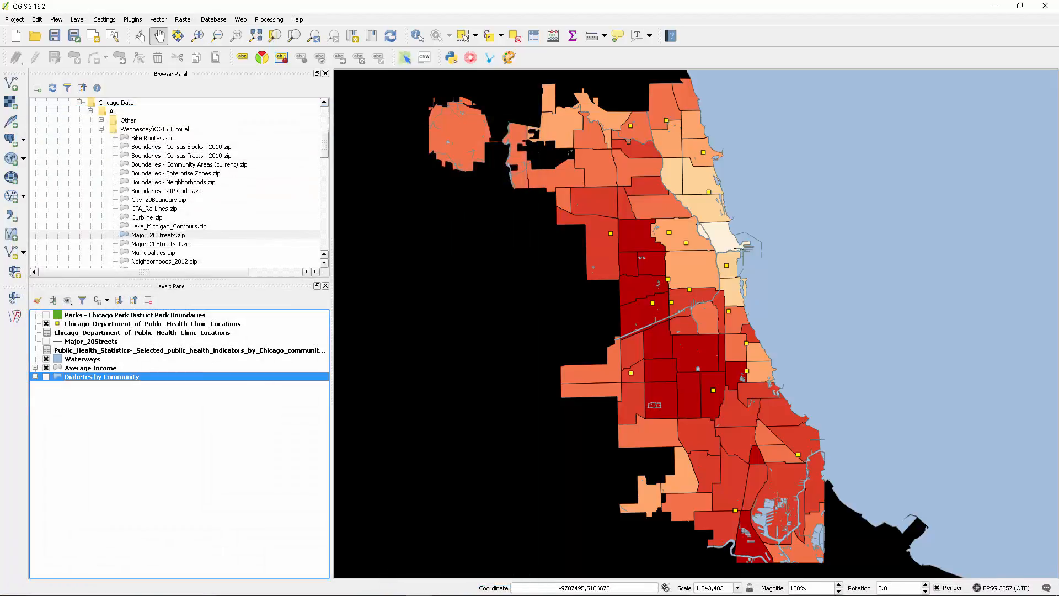
Reopen the Chicago Health Map print composer and refresh its view
left_click(8, 21)
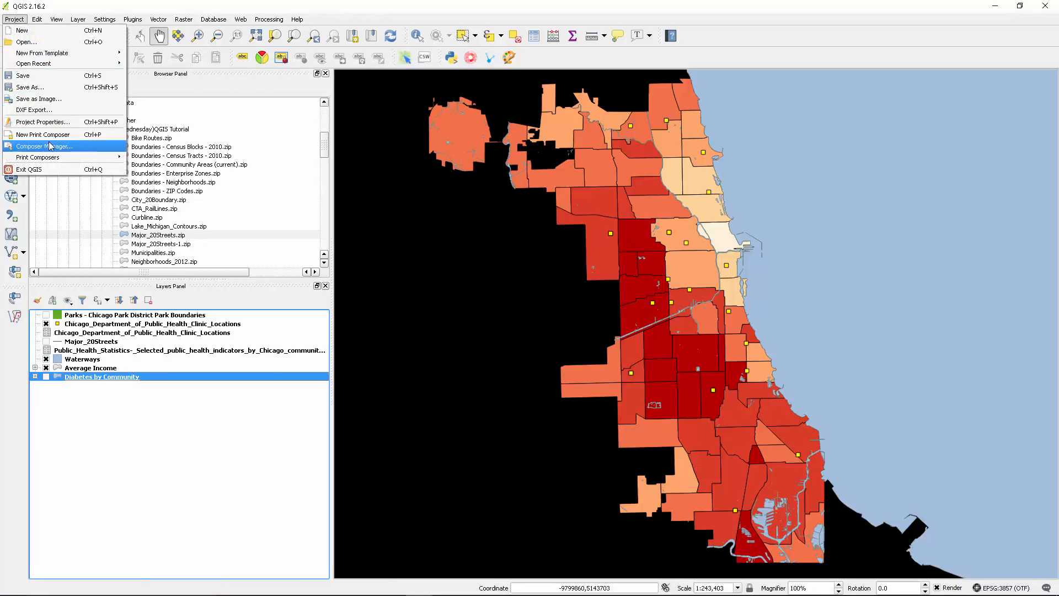
mouse_move(54, 157)
left_click(159, 159)
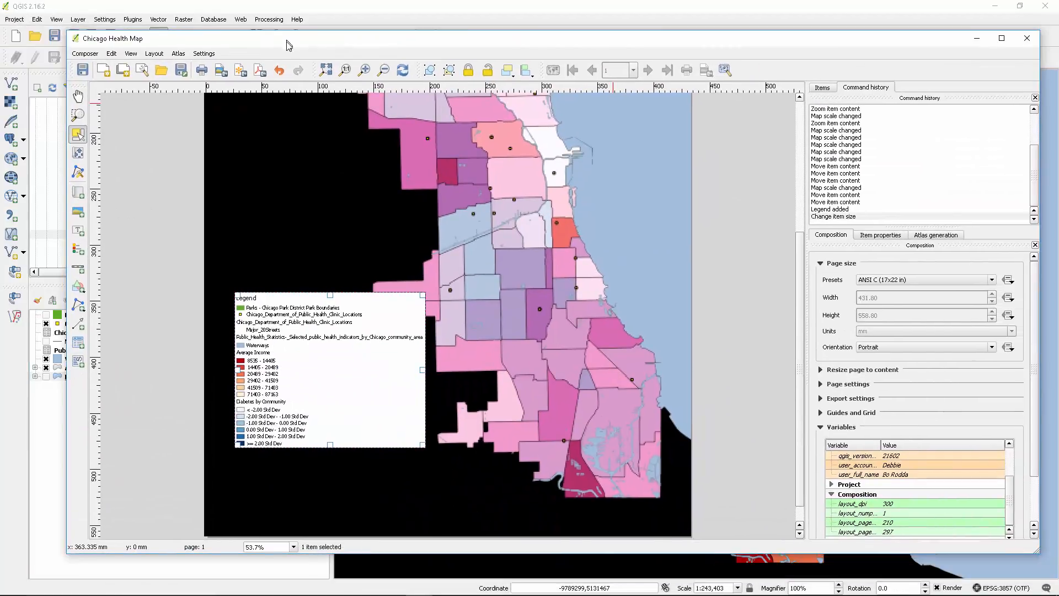
left_click(405, 74)
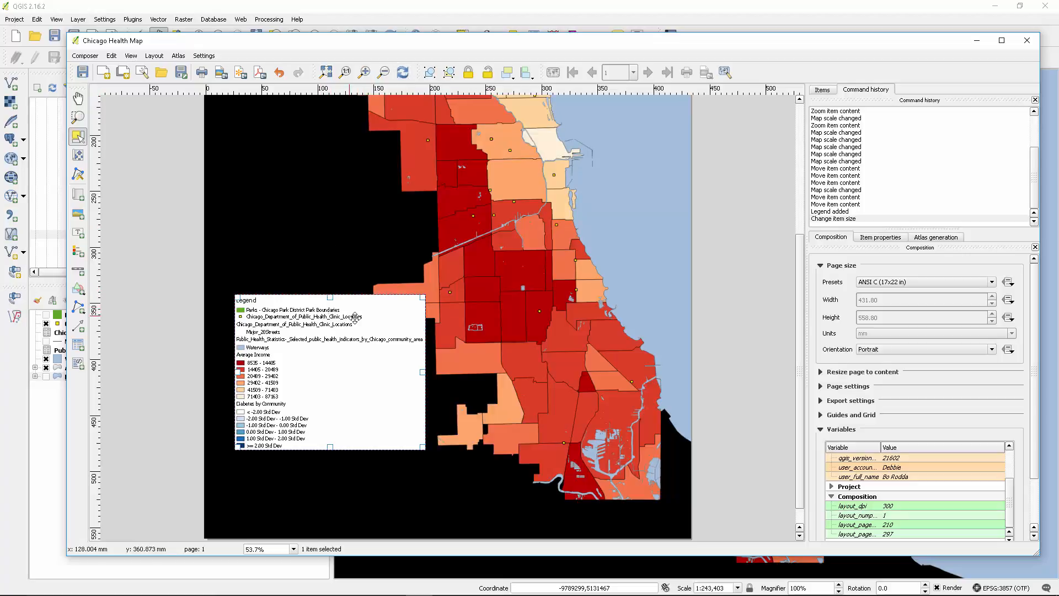
Replace the legend with a new one and place it lower in the black area at the map's lower-left
key("Delete")
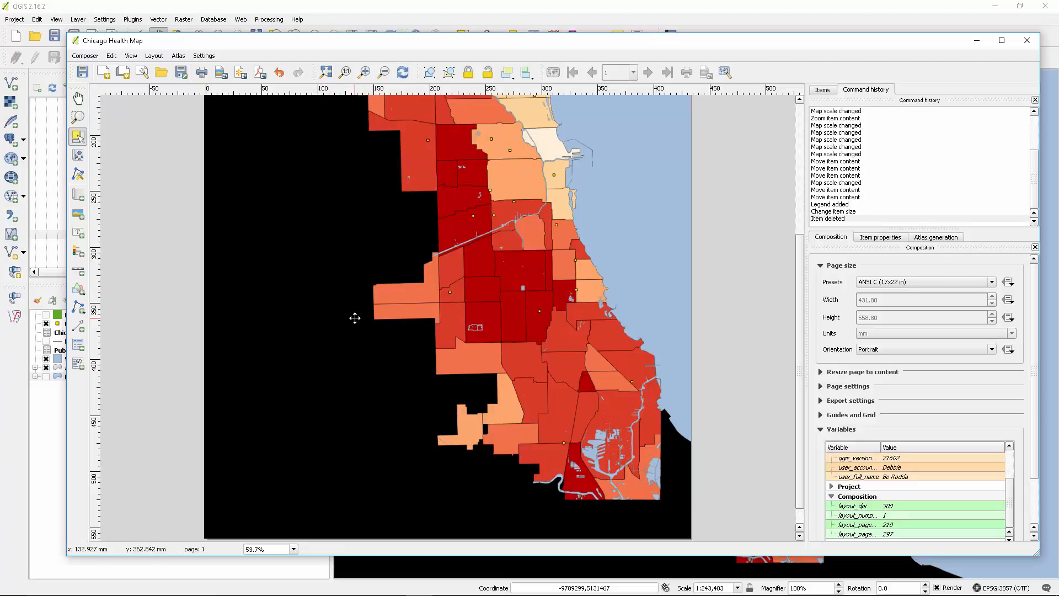
left_click(78, 251)
left_click_drag(252, 306, 392, 516)
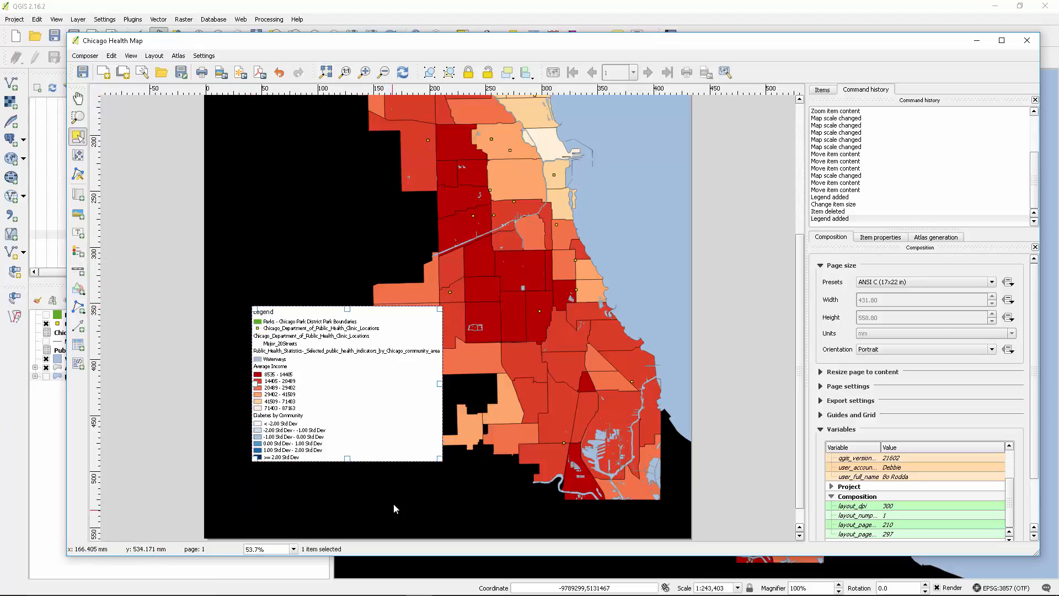
left_click_drag(378, 414, 359, 450)
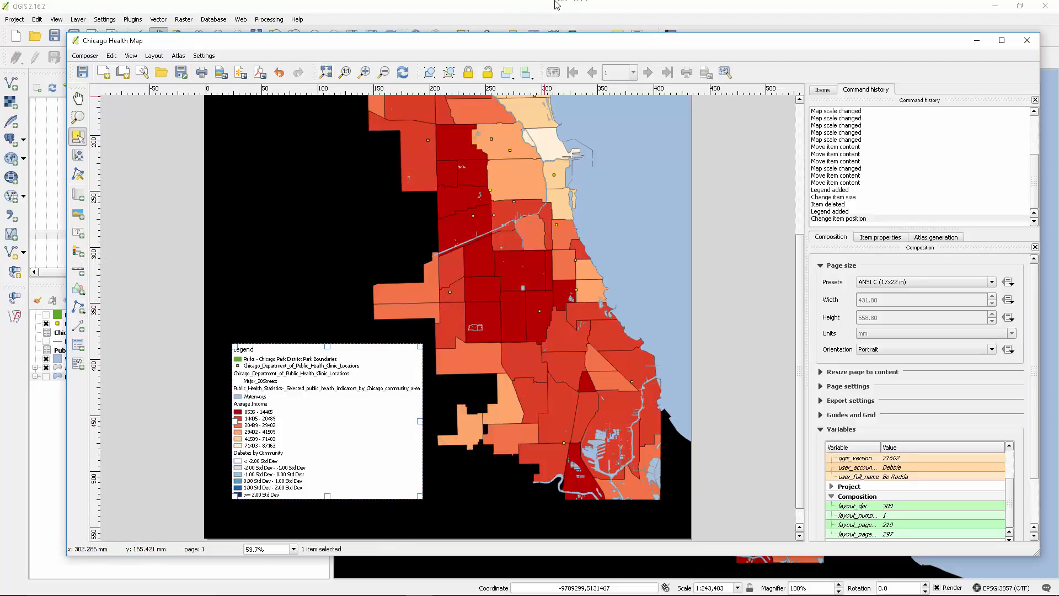
Maximize the composer window and show the selected legend's item properties, reviewing its settings and item list
double_click(517, 44)
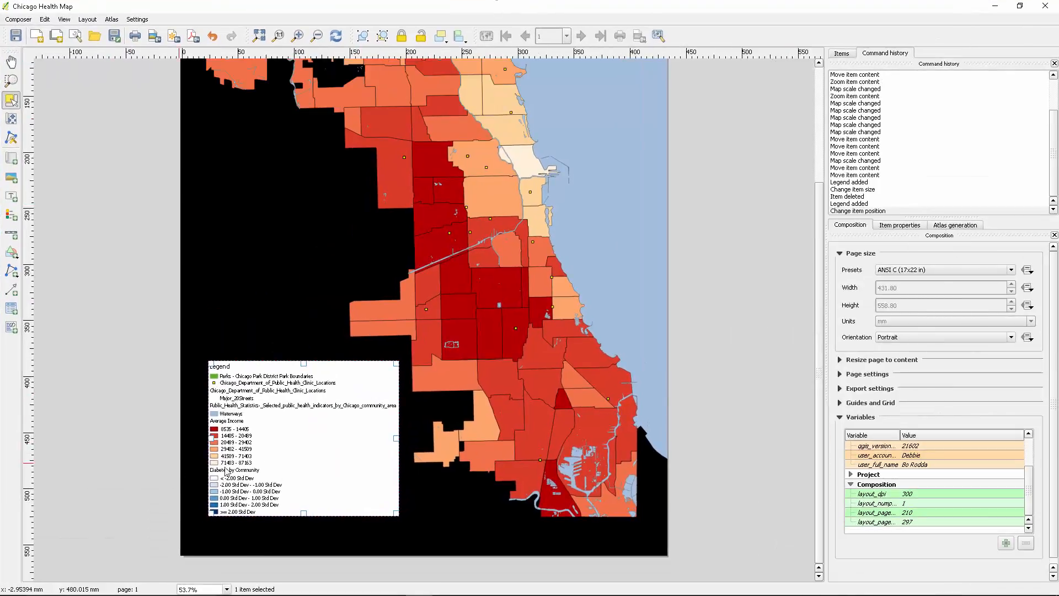
scroll(1037, 412, "down", 1)
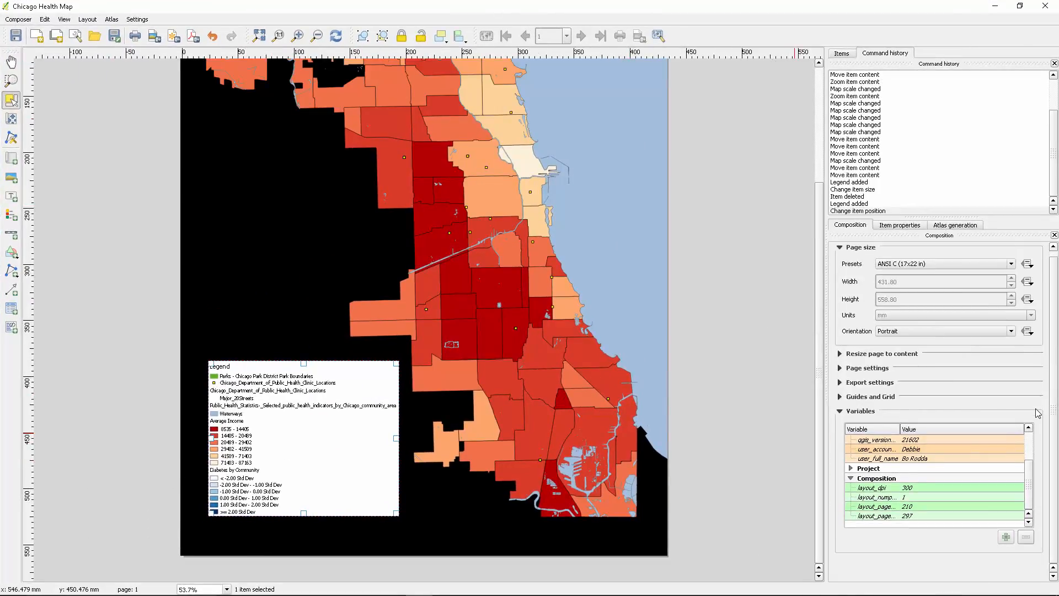
left_click(901, 226)
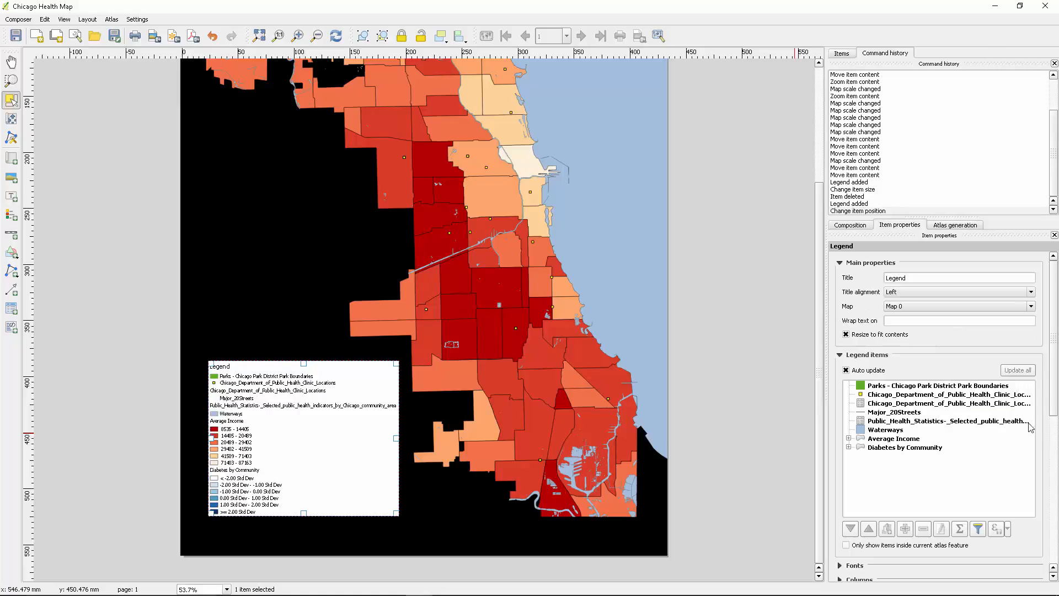
scroll(1026, 441, "down", 6)
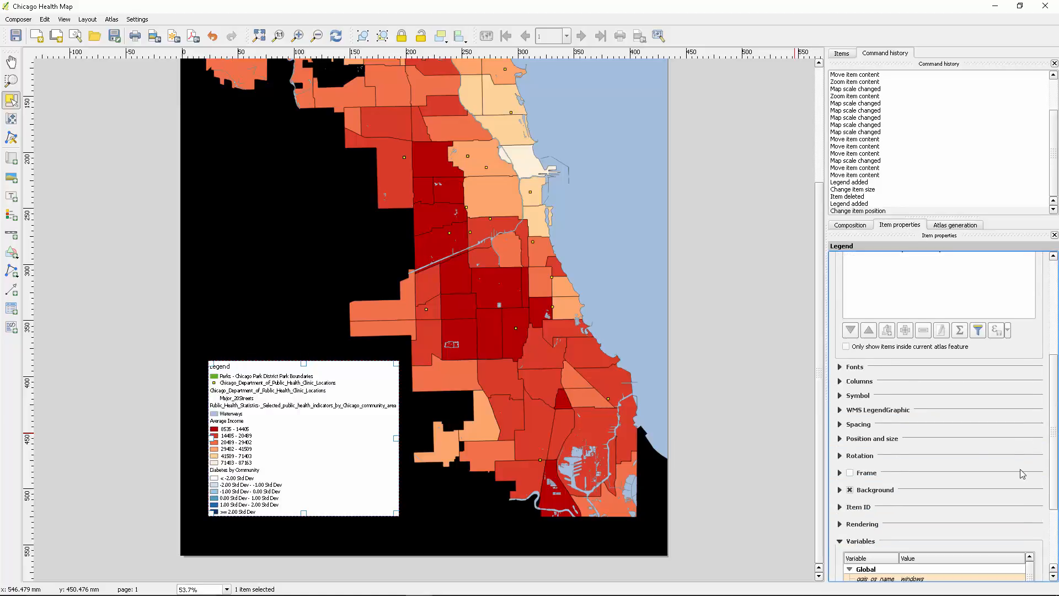
scroll(1005, 456, "up", 3)
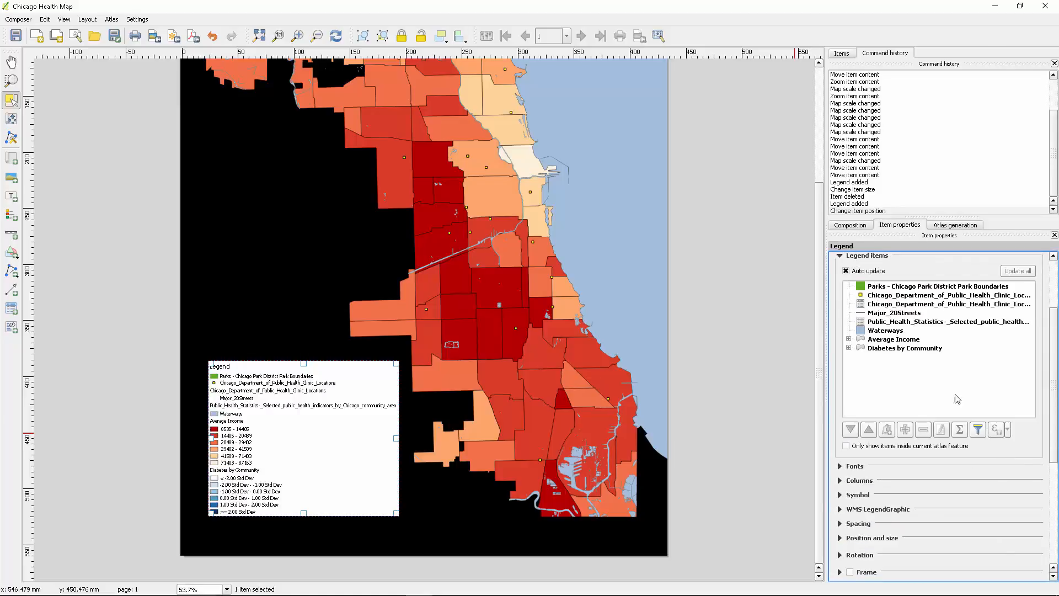
scroll(955, 394, "up", 2)
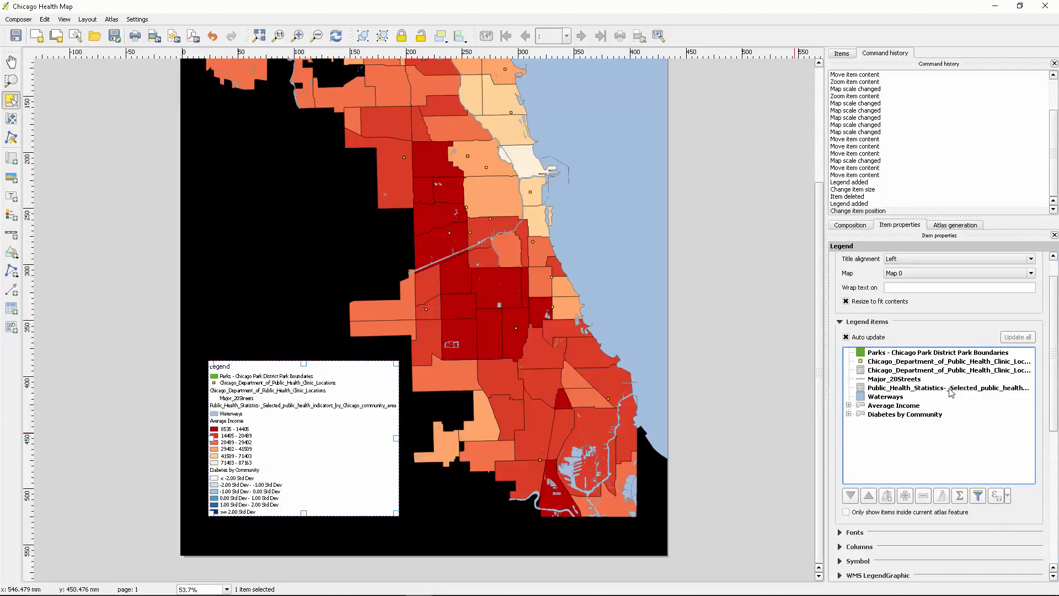
Try to remove Waterways from the legend items, and add a fresh legend in the black area west of the city
left_click(893, 398)
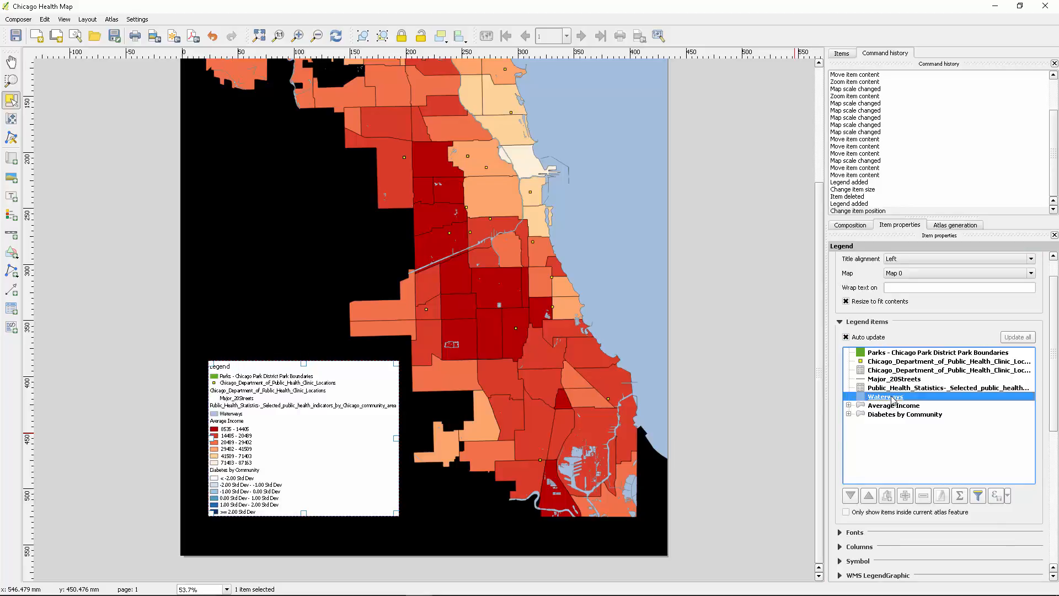
key("Delete")
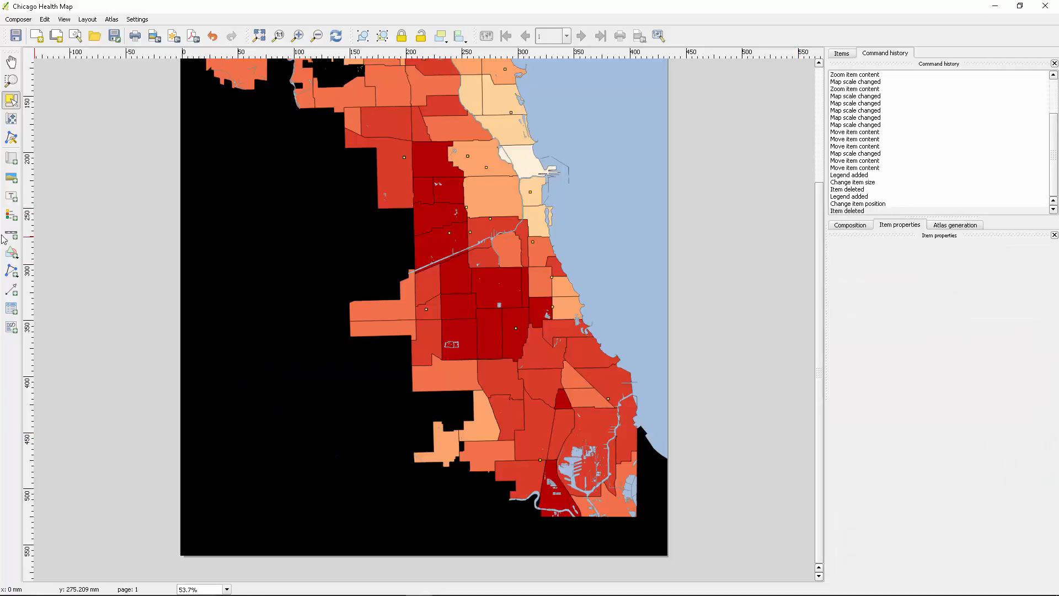
left_click(11, 215)
left_click_drag(208, 283, 366, 506)
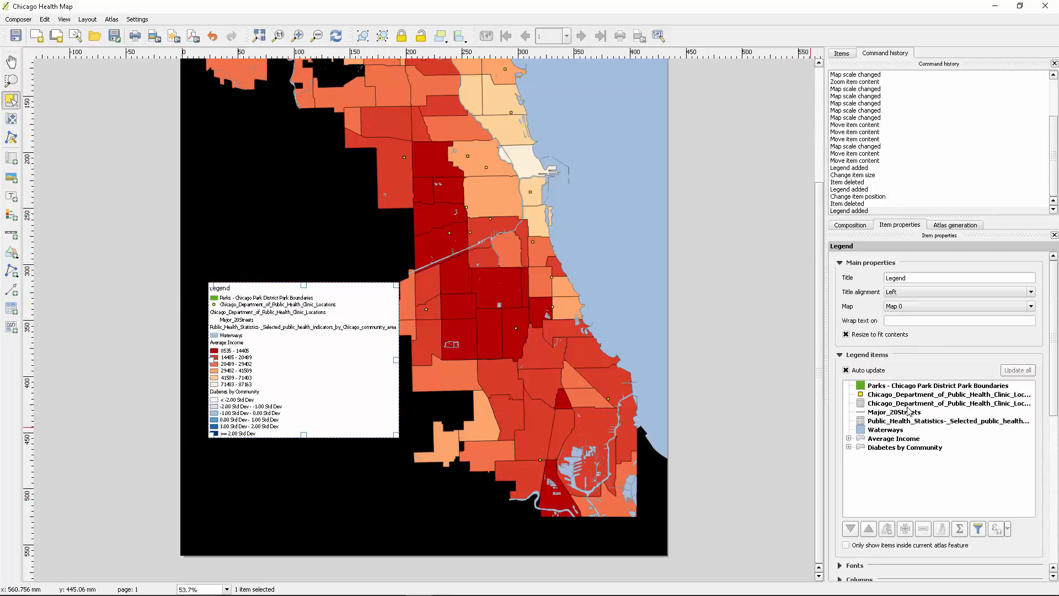
Select the Waterways legend entry and filter the legend by map content so only layers shown on the map remain
left_click(891, 431)
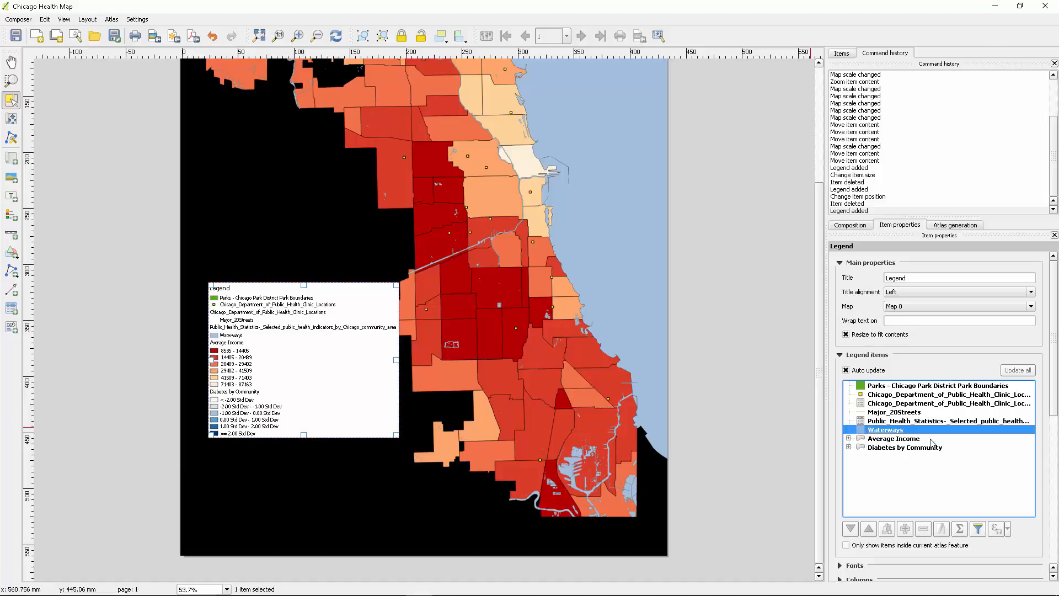
scroll(1049, 468, "down", 2)
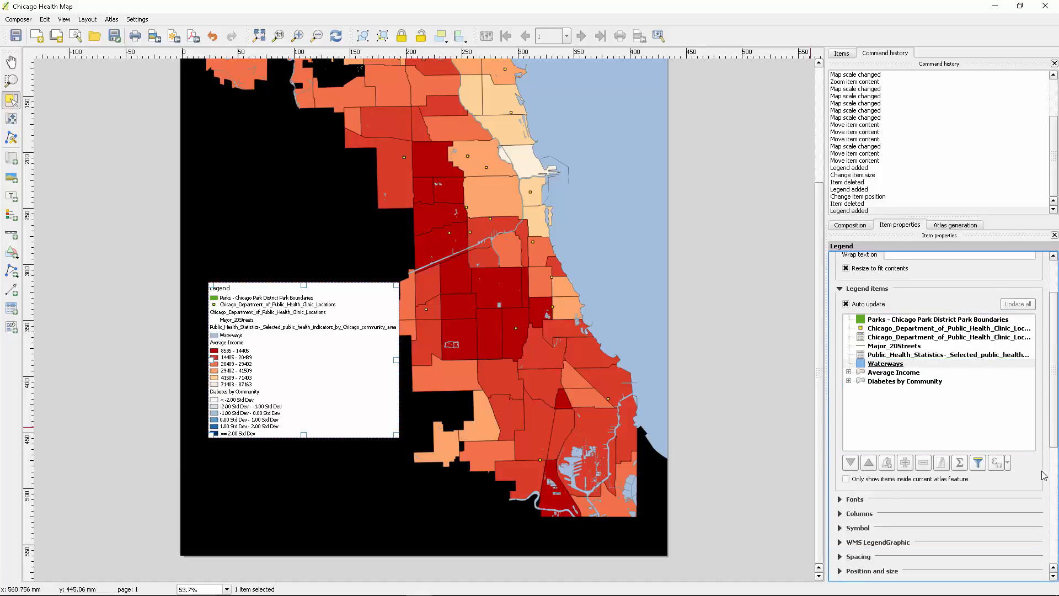
left_click(879, 362)
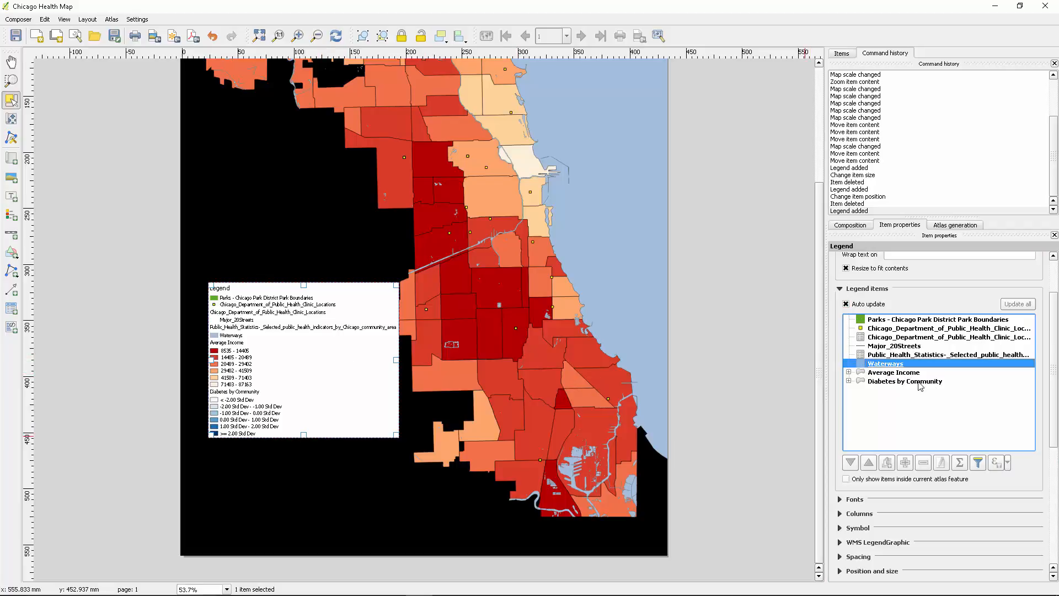
left_click(975, 462)
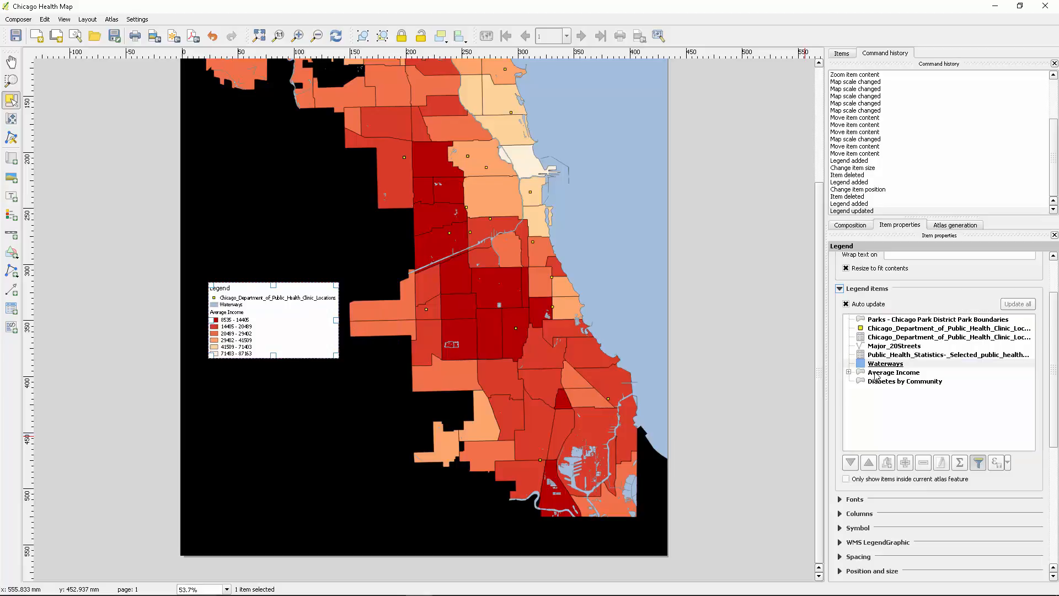
left_click(849, 373)
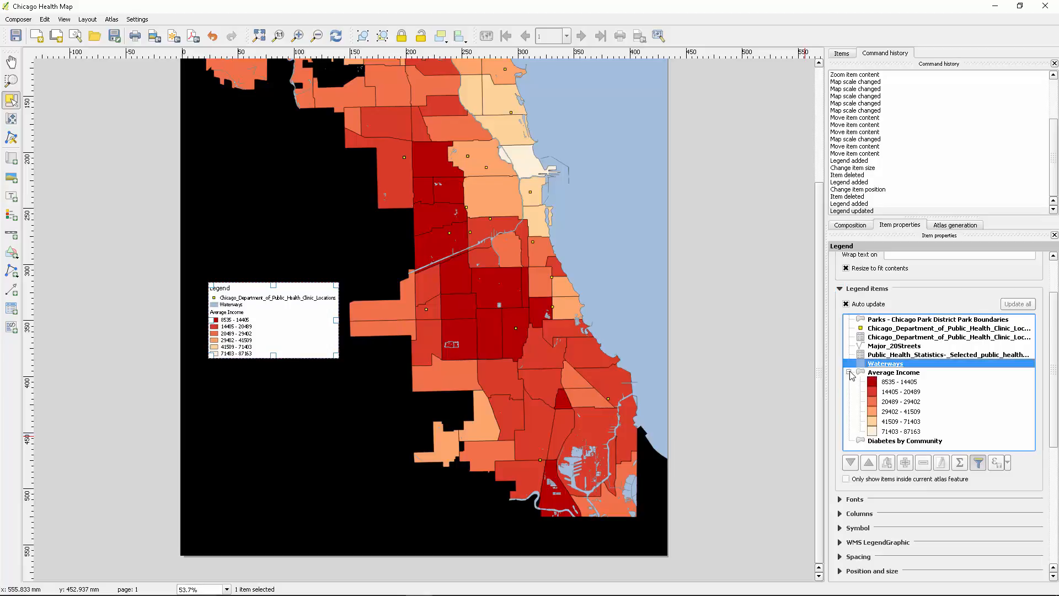
left_click(849, 373)
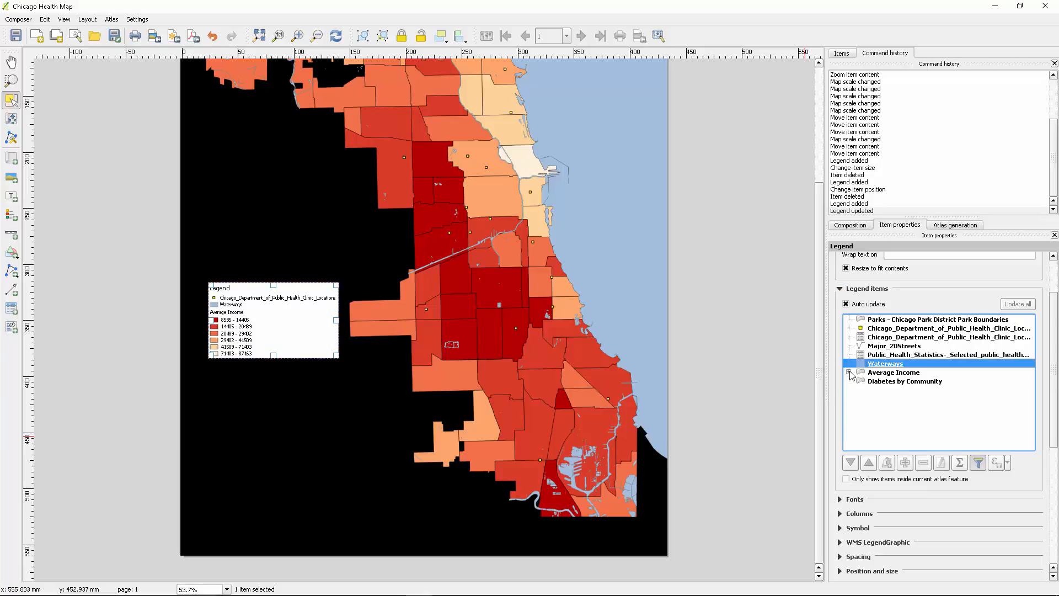
left_click(1002, 307)
scroll(1055, 333, "up", 2)
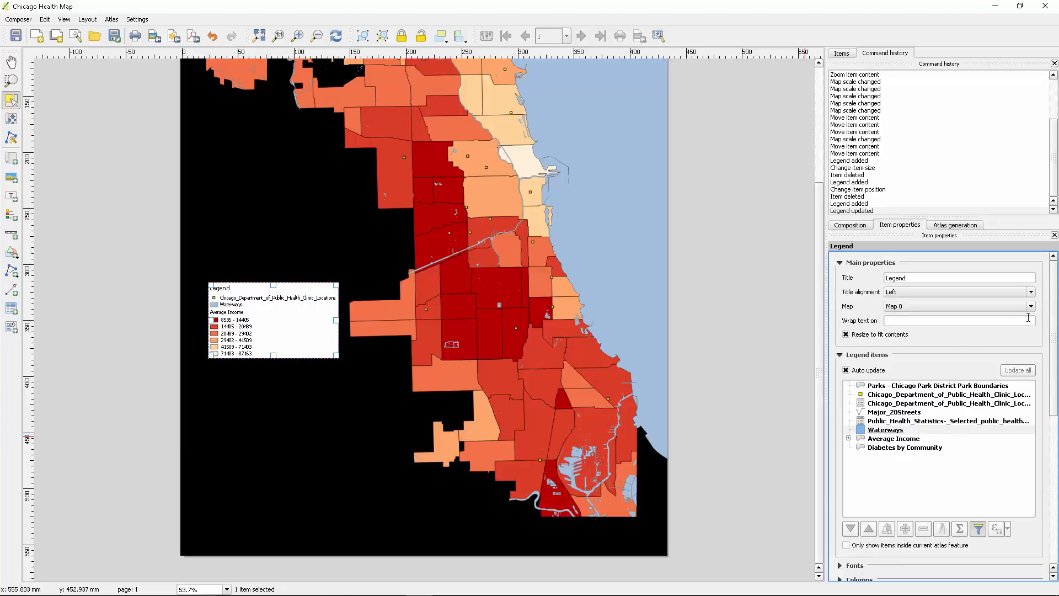
Try to remove the second Chicago_Department_of_Public_Health_Clinic_Locations entry, the table, from the legend items
left_click(925, 403)
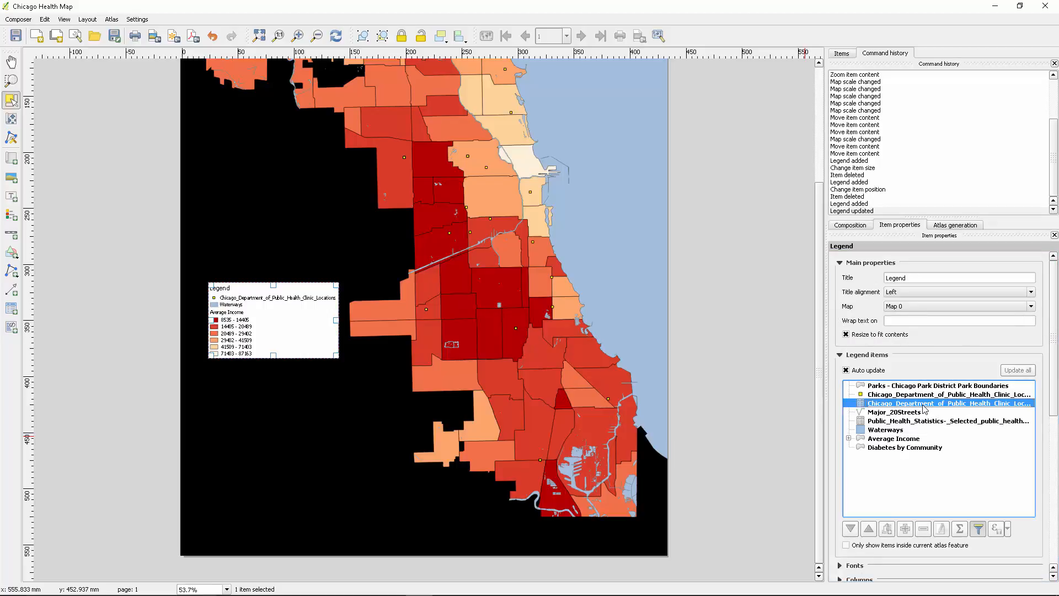
double_click(925, 407)
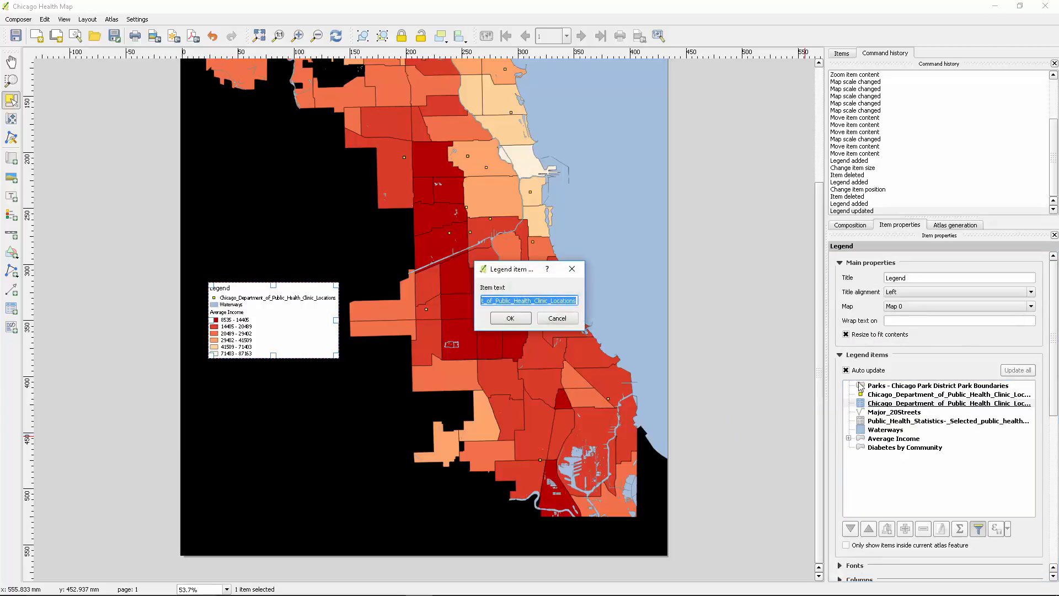
left_click(558, 318)
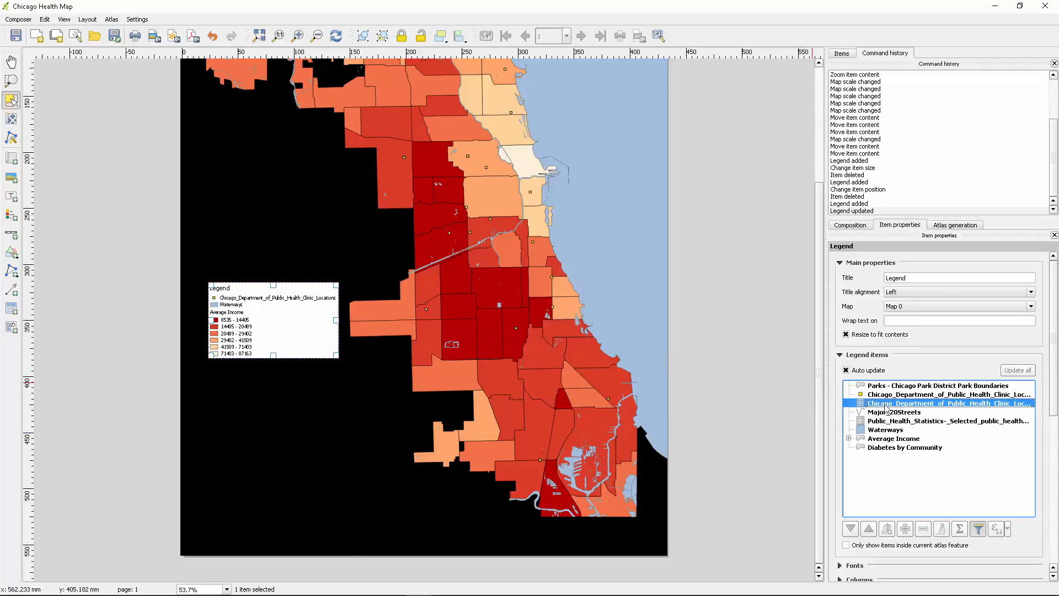
left_click(920, 529)
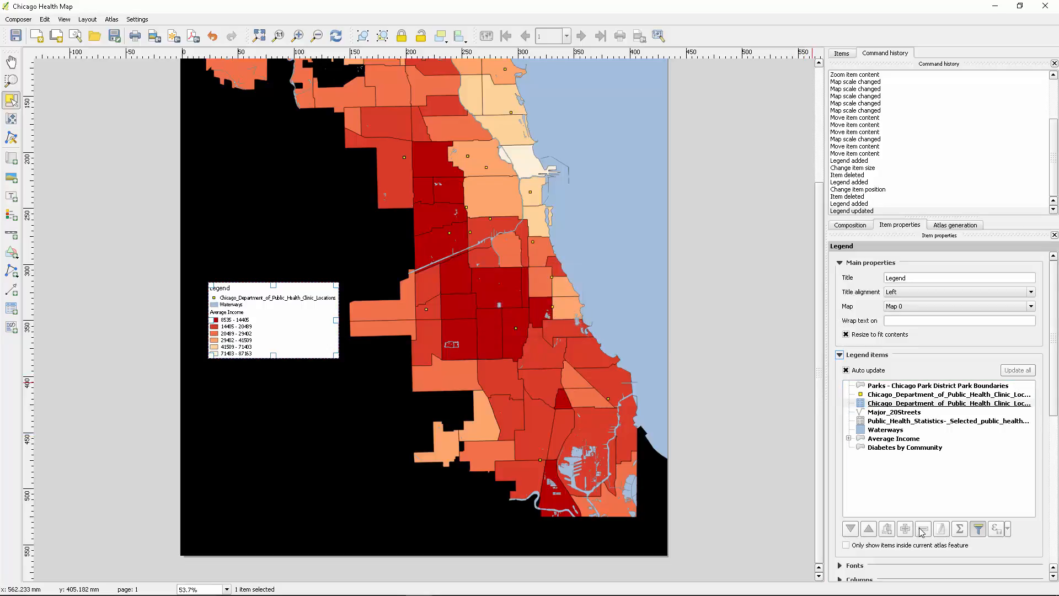
Limit the legend to items inside the current atlas feature and turn off its automatic updating
left_click(853, 548)
left_click(907, 420)
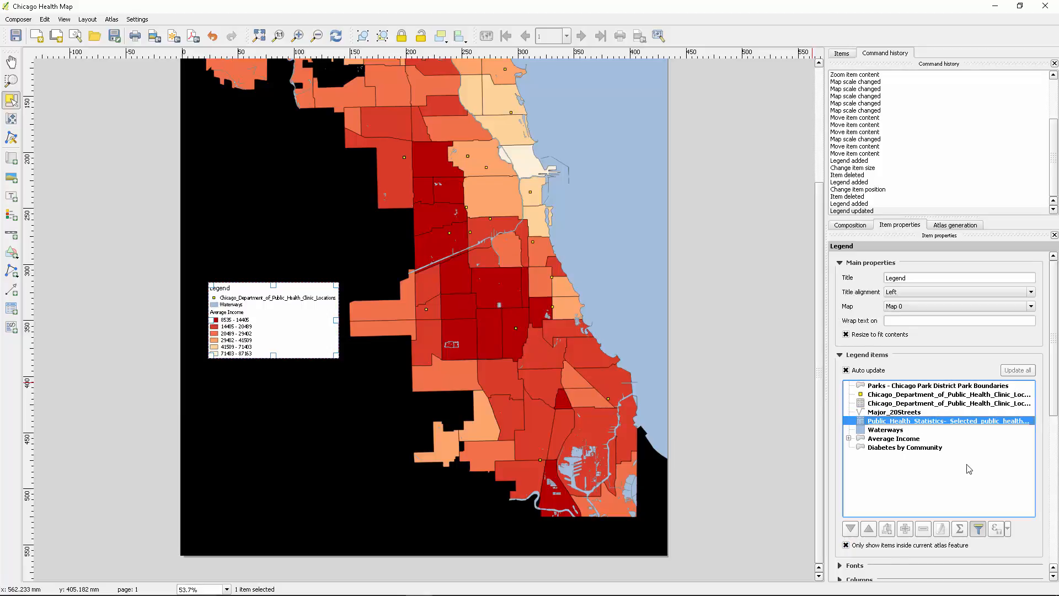
left_click(854, 371)
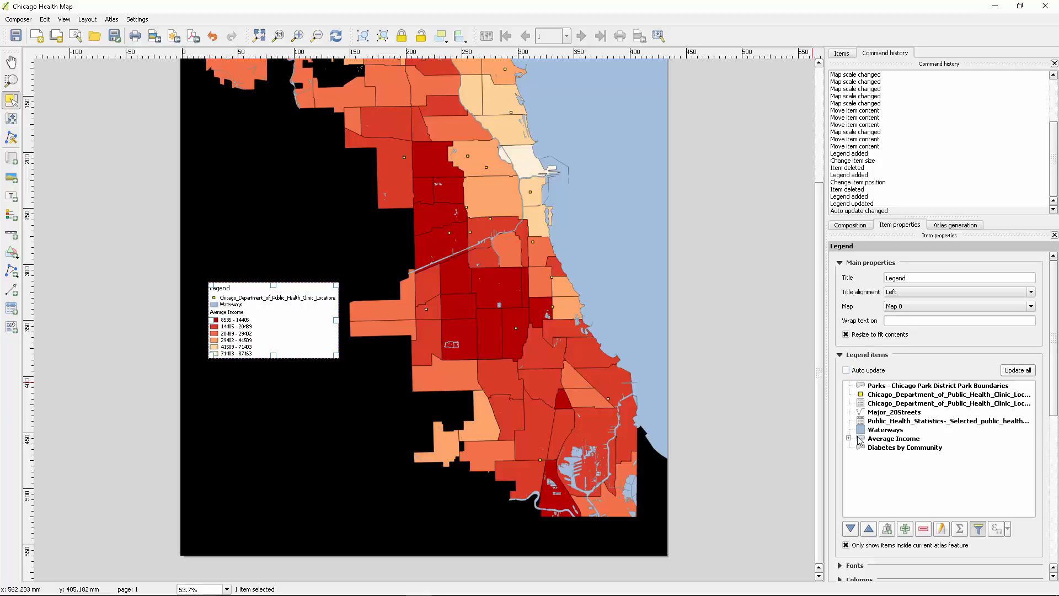
Remove Waterways from the legend items and stretch the legend box downward over the black area
left_click(908, 395)
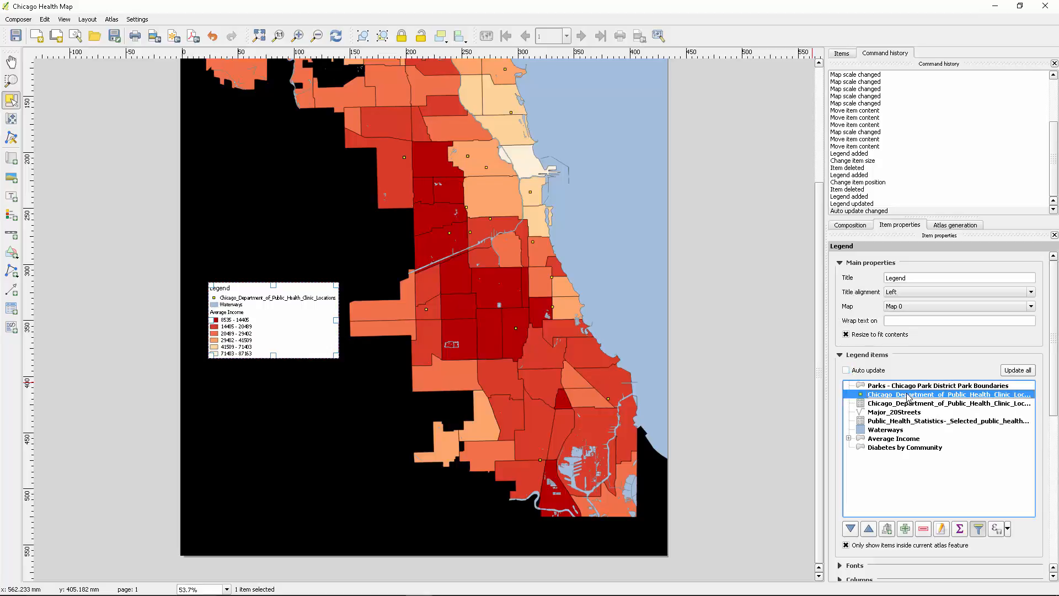
left_click(896, 431)
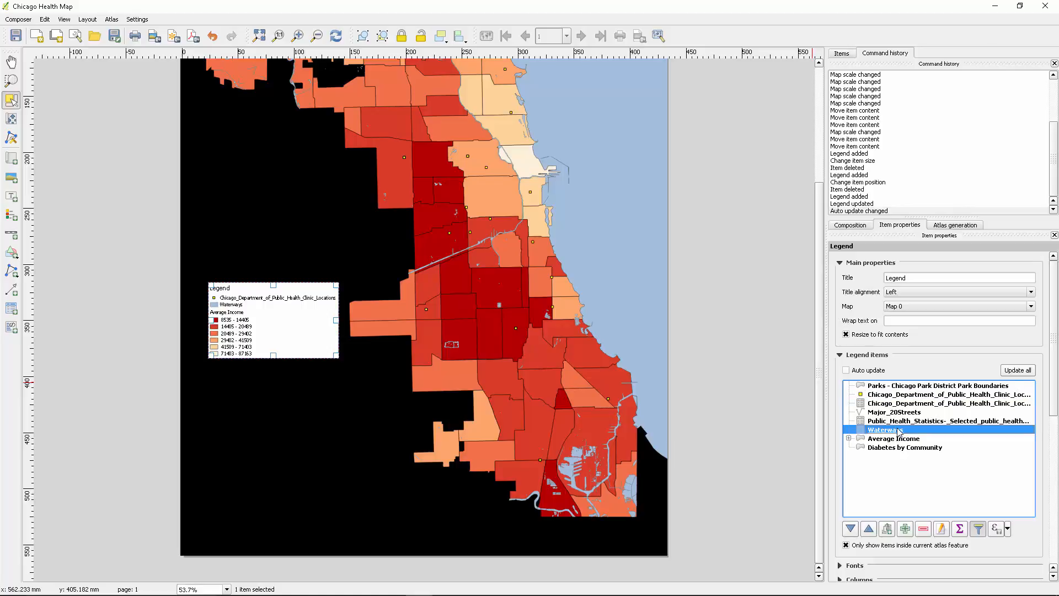
left_click(926, 529)
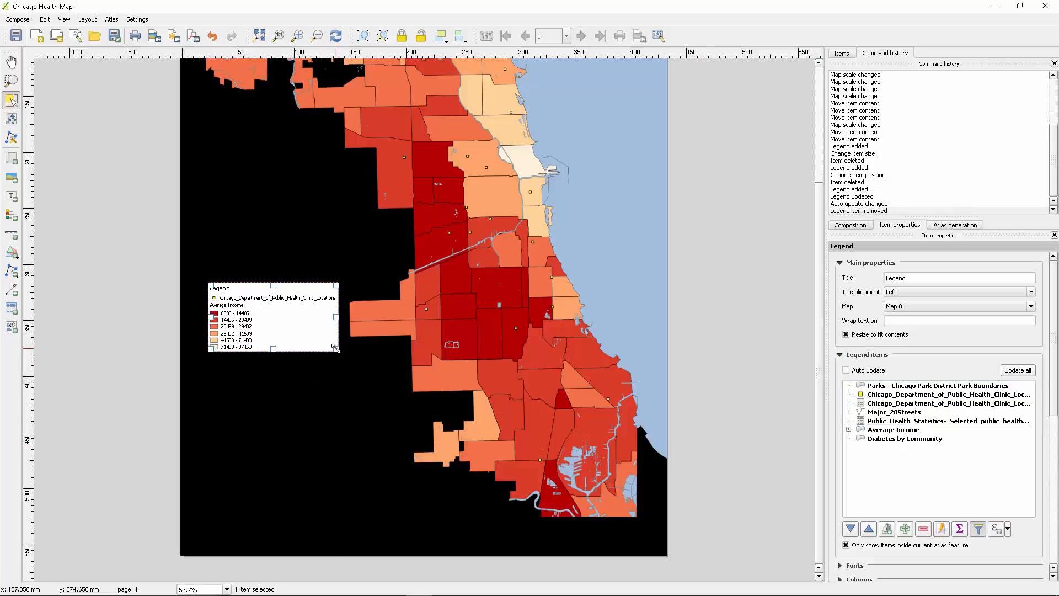
left_click_drag(336, 348, 302, 476)
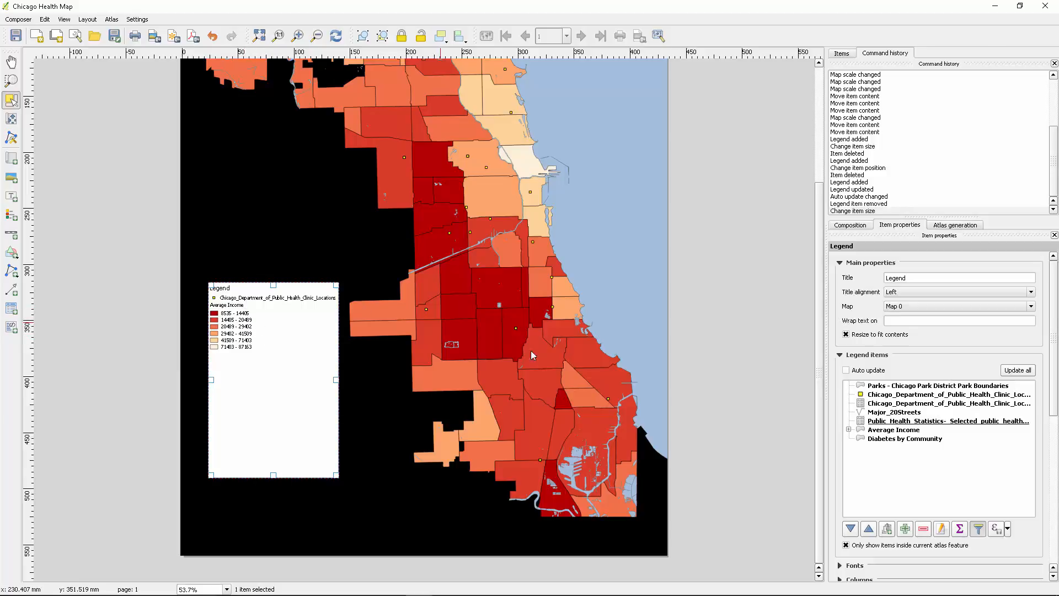
Title the legend "Chicago Income" and centre the title
double_click(936, 278)
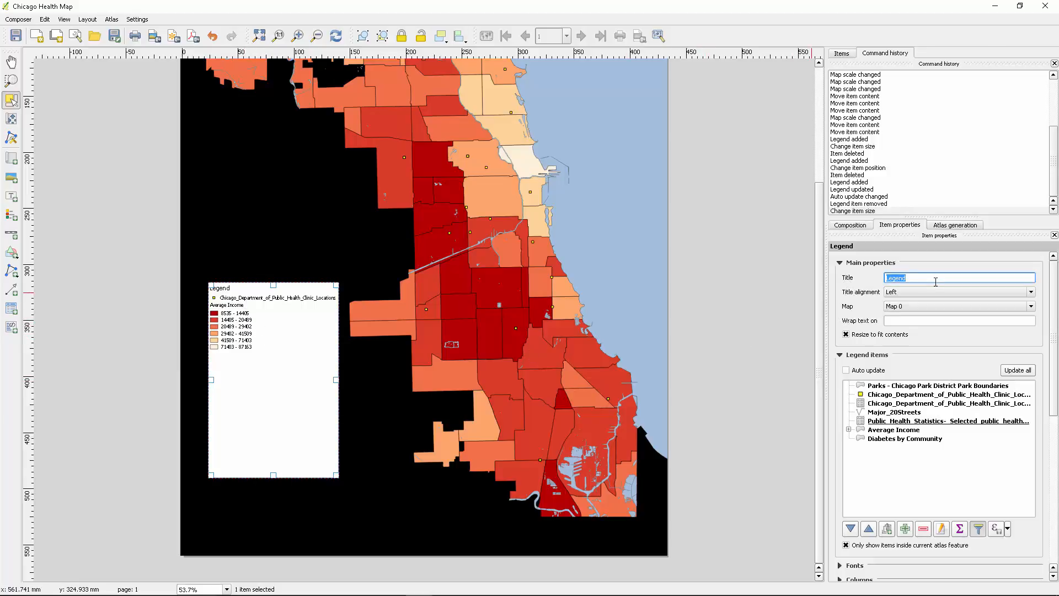
type("Chicago")
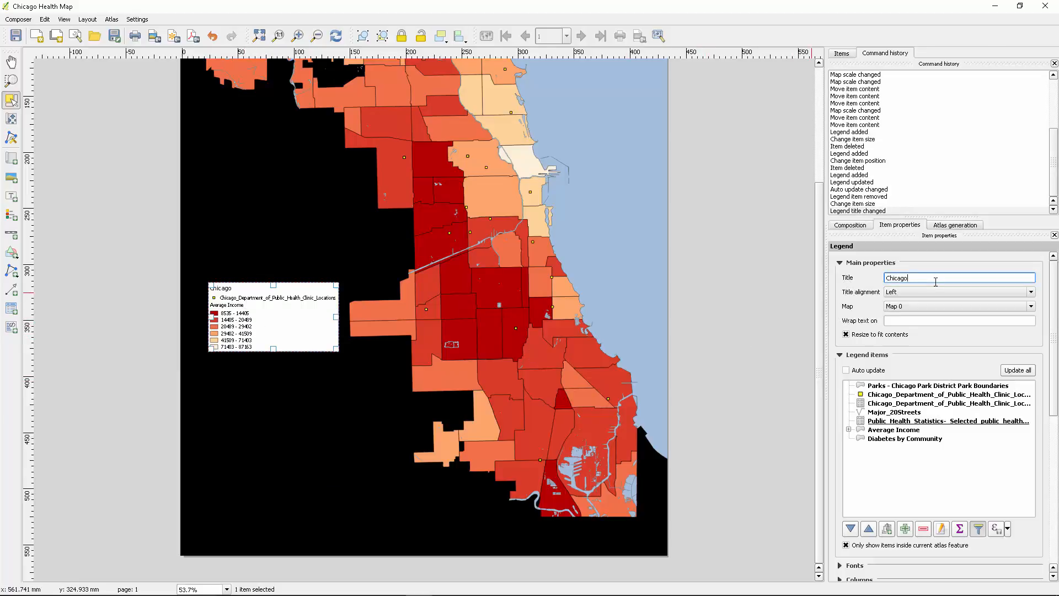
type(" Income")
left_click(905, 292)
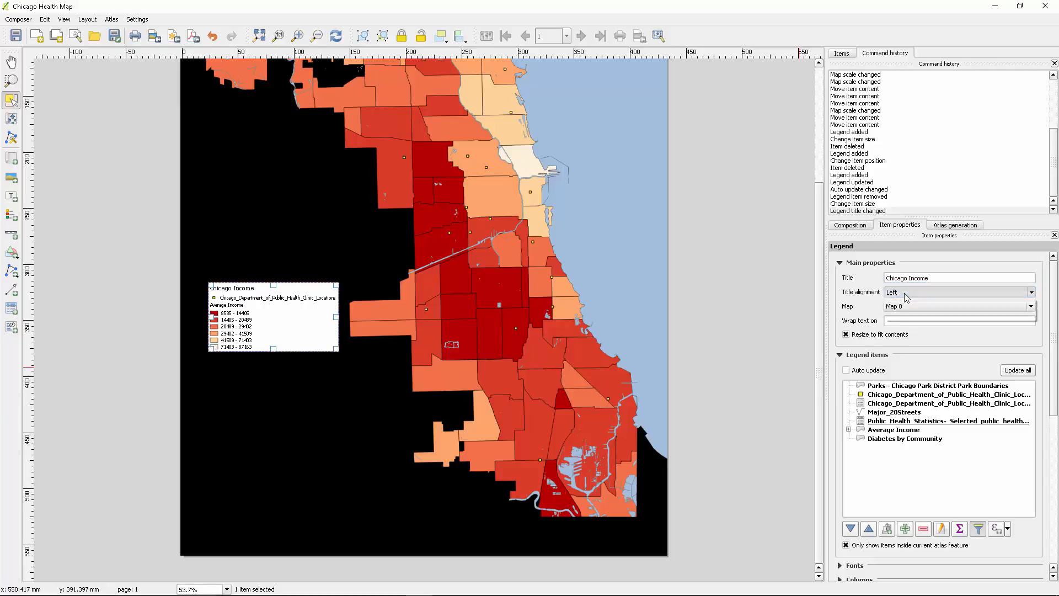
left_click(907, 309)
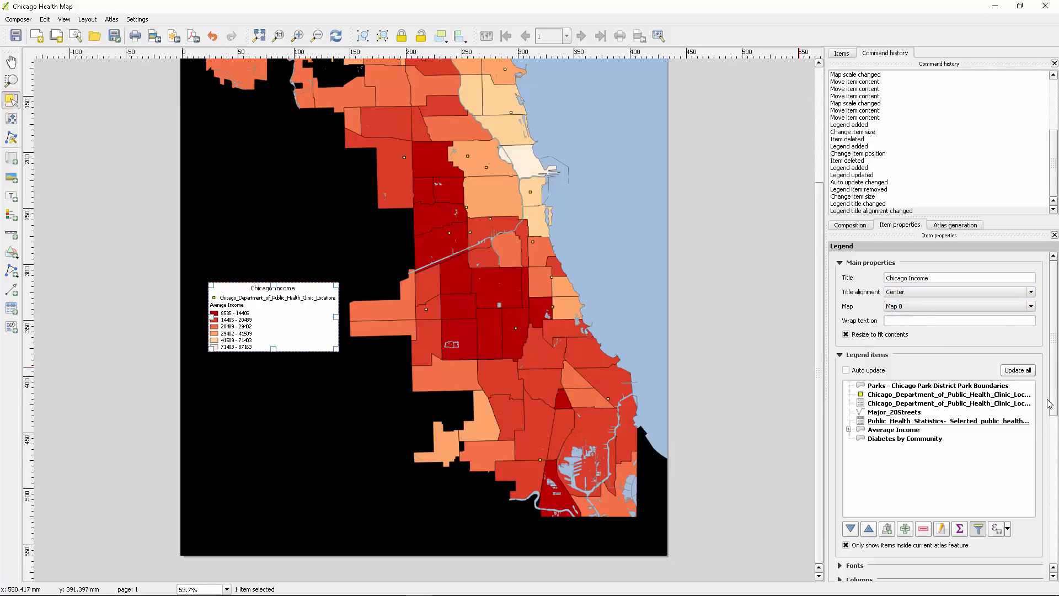
Set the legend's title font to Calibri in bold and extend the legend box downward
scroll(1050, 405, "down", 3)
left_click(841, 469)
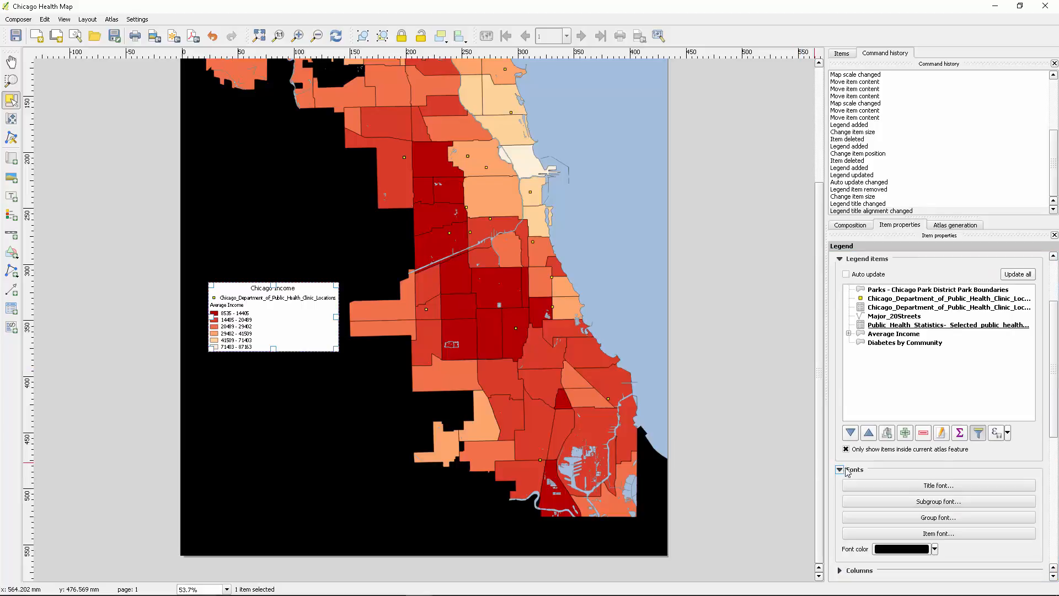
left_click(938, 486)
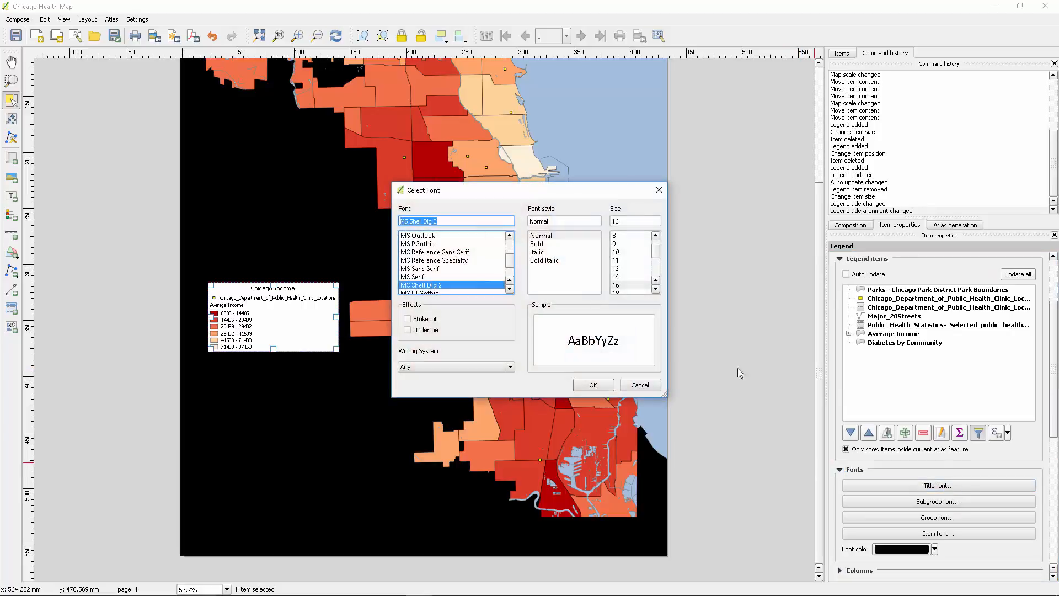
left_click(540, 244)
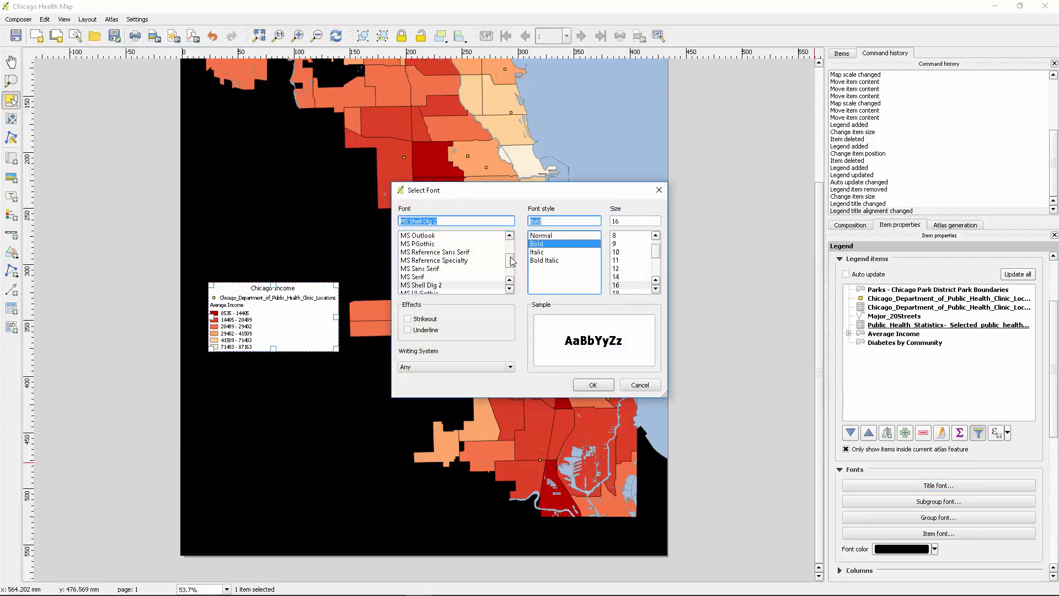
left_click_drag(510, 260, 512, 234)
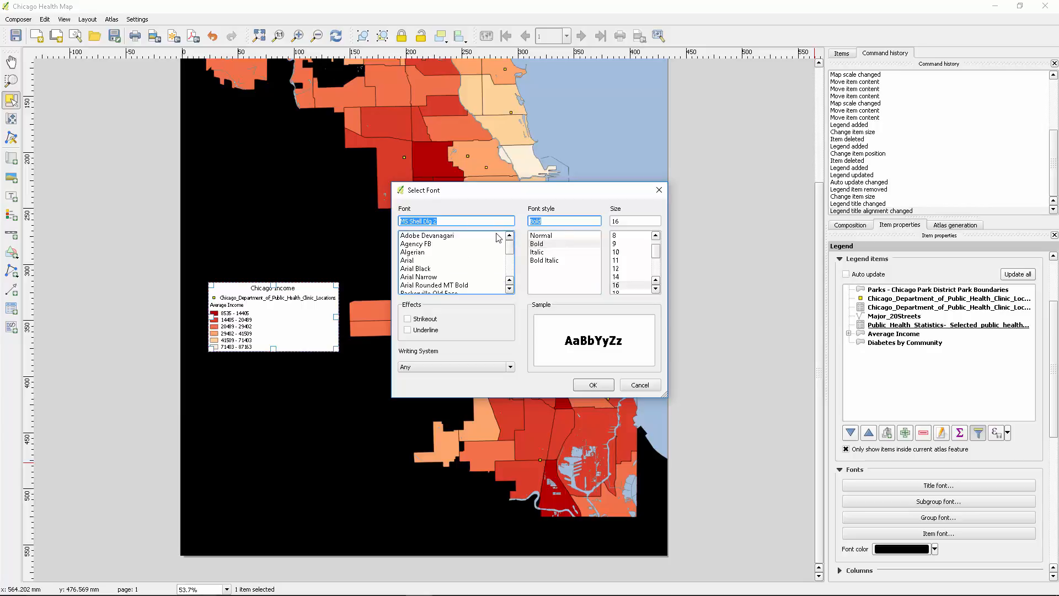
key("c")
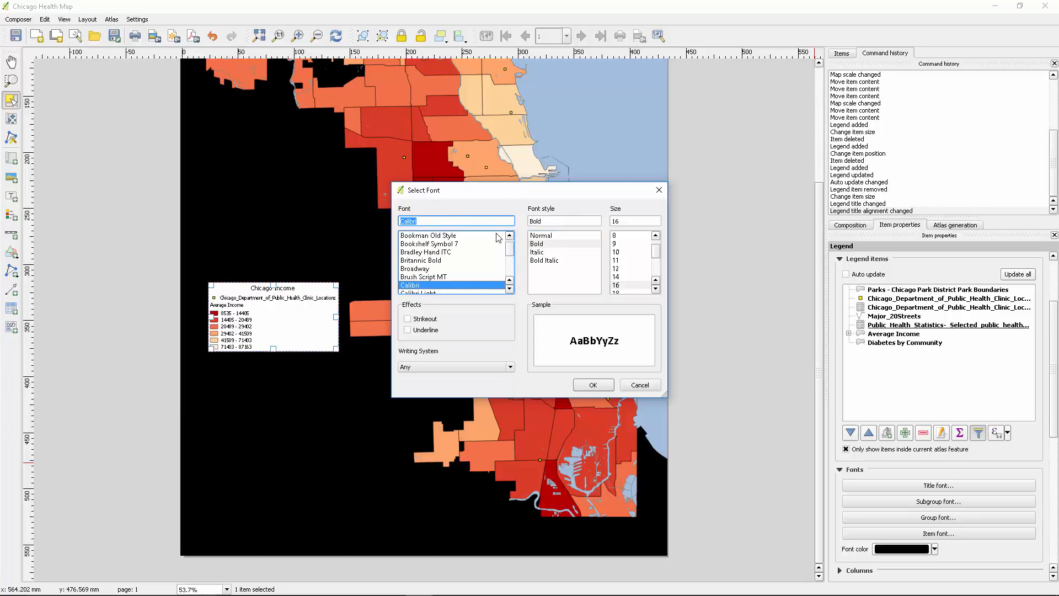
key("Return")
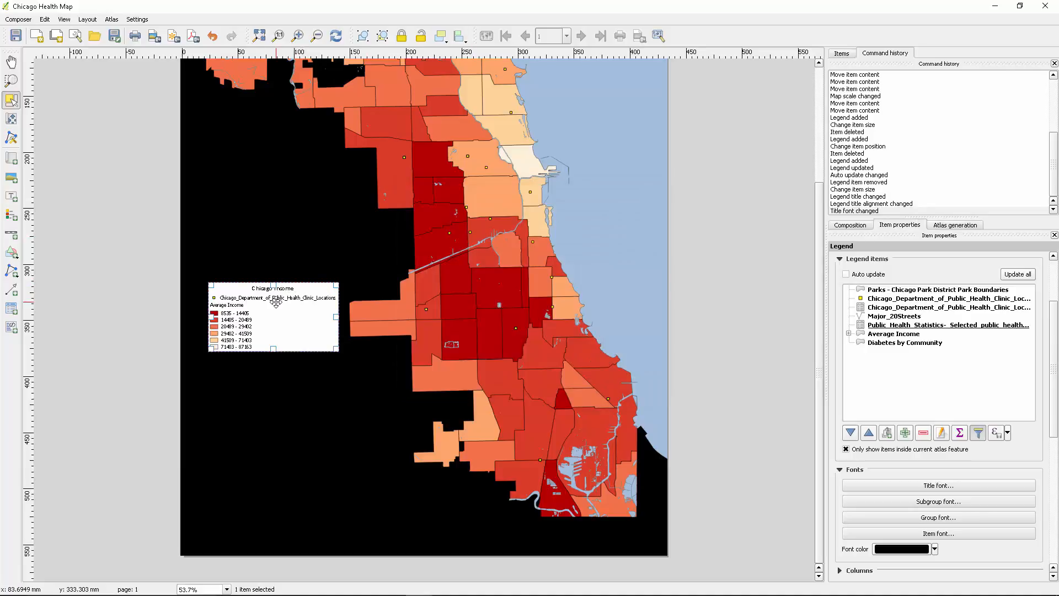
left_click_drag(336, 348, 327, 486)
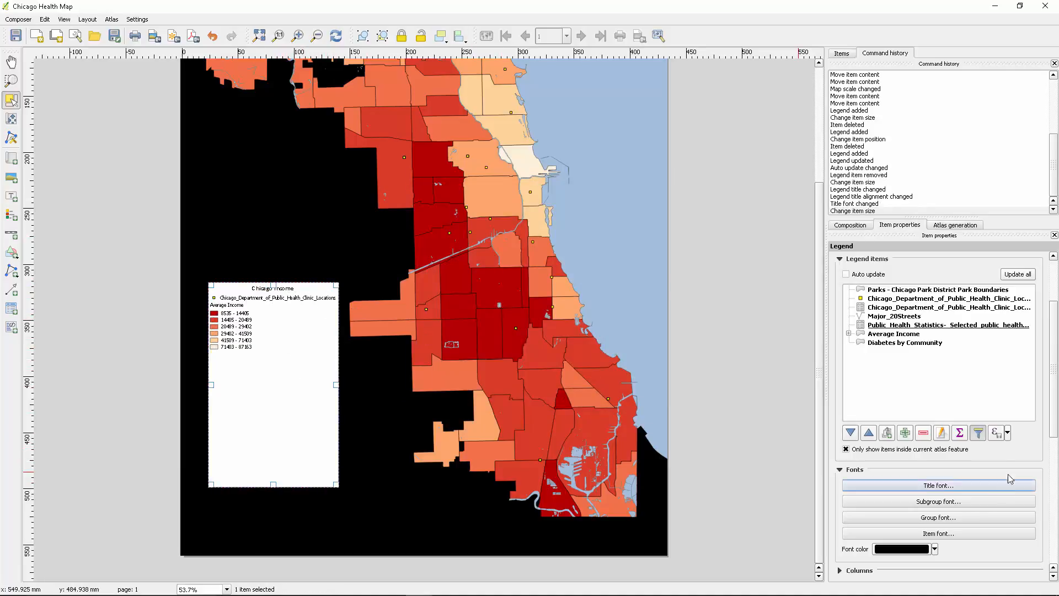
Rename the legend's clinic locations point entry as "Health Clinics" and make the legend box slightly wider and taller
left_click(914, 298)
double_click(914, 299)
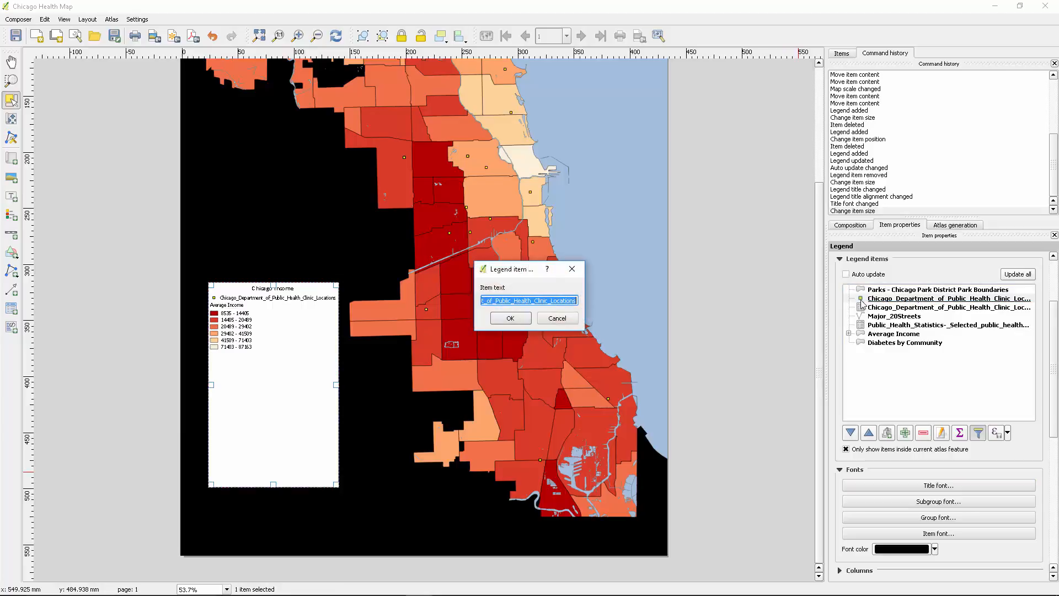
type("Healt")
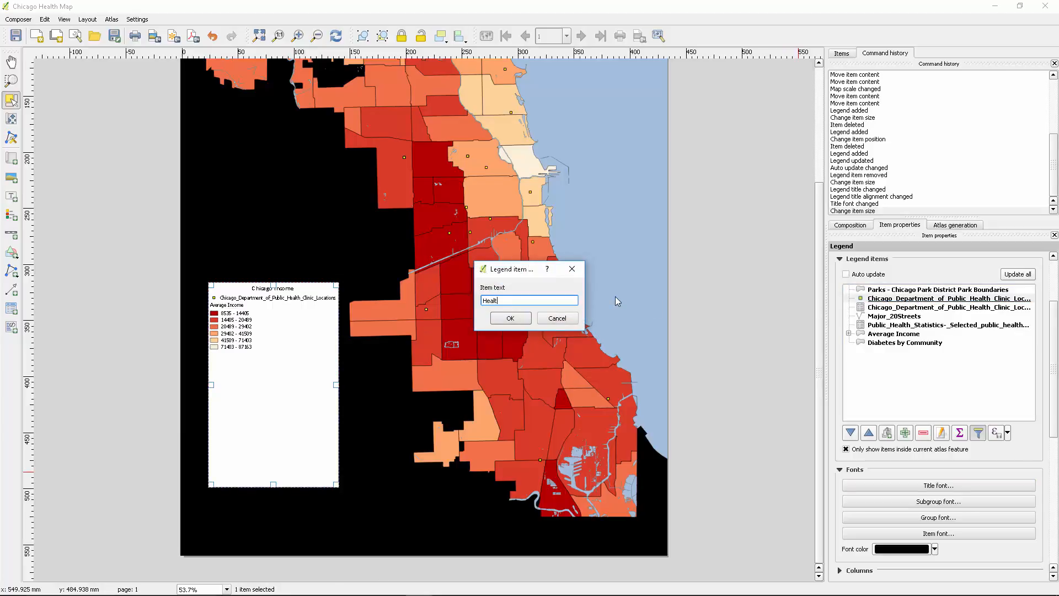
type("h Clinics")
left_click(509, 318)
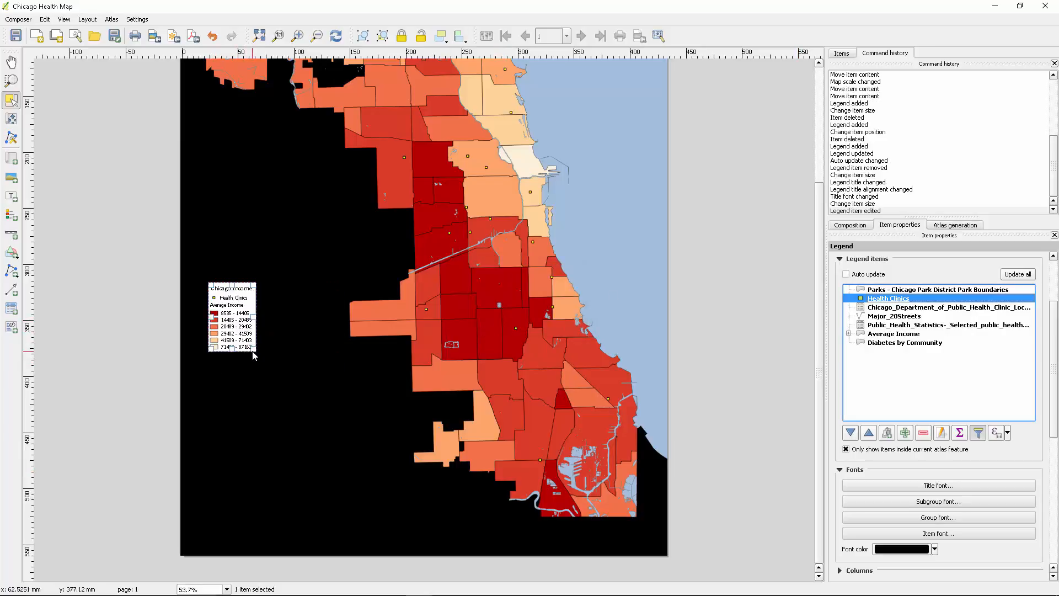
left_click_drag(255, 351, 278, 387)
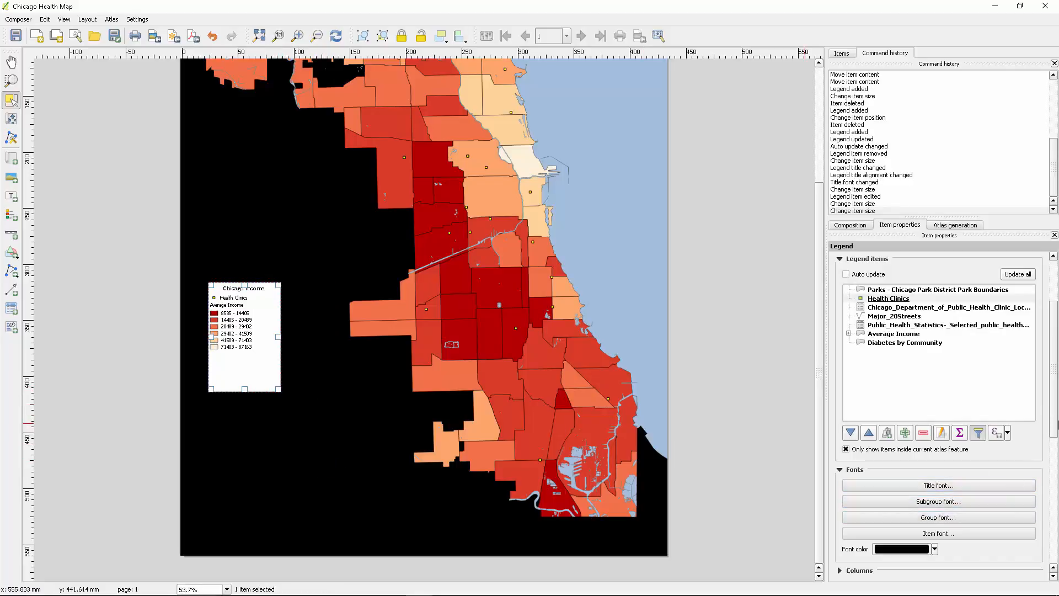
Try arranging the legend in two columns, and return the column count to 1
scroll(1044, 524, "down", 5)
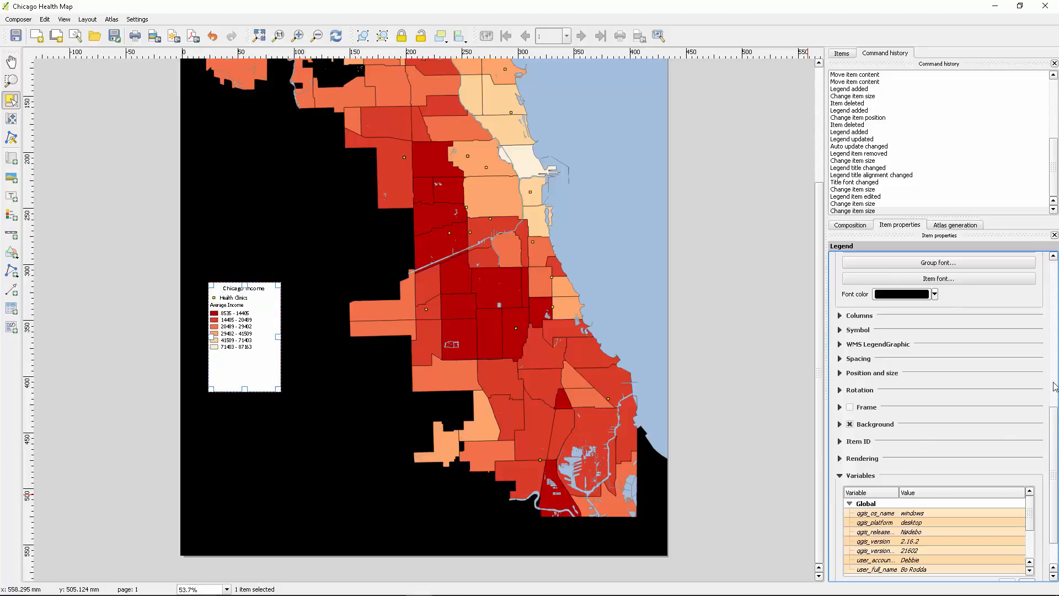
scroll(1055, 368, "up", 5)
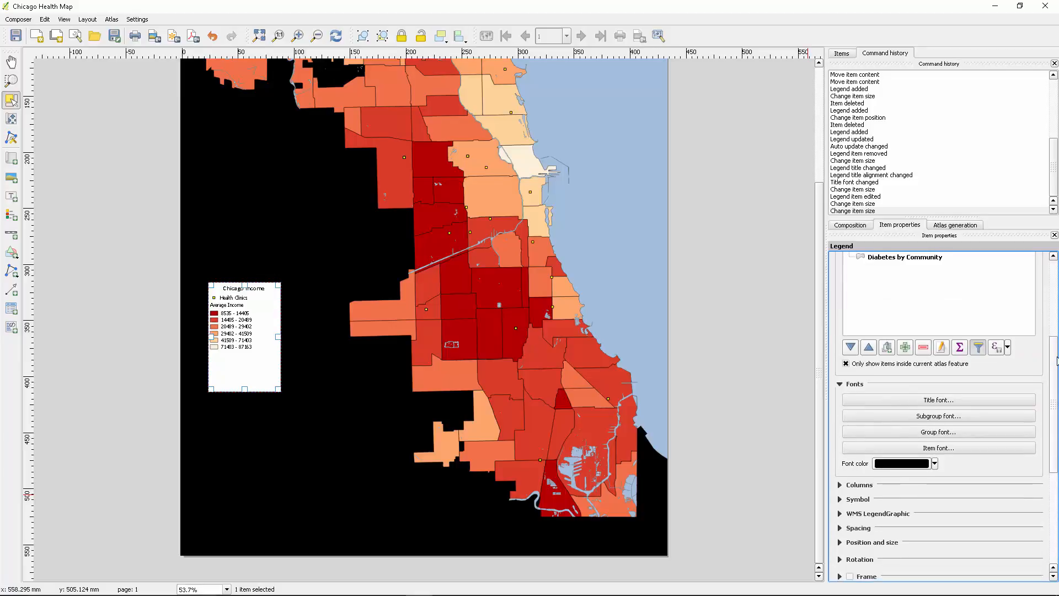
left_click_drag(1057, 362, 1057, 432)
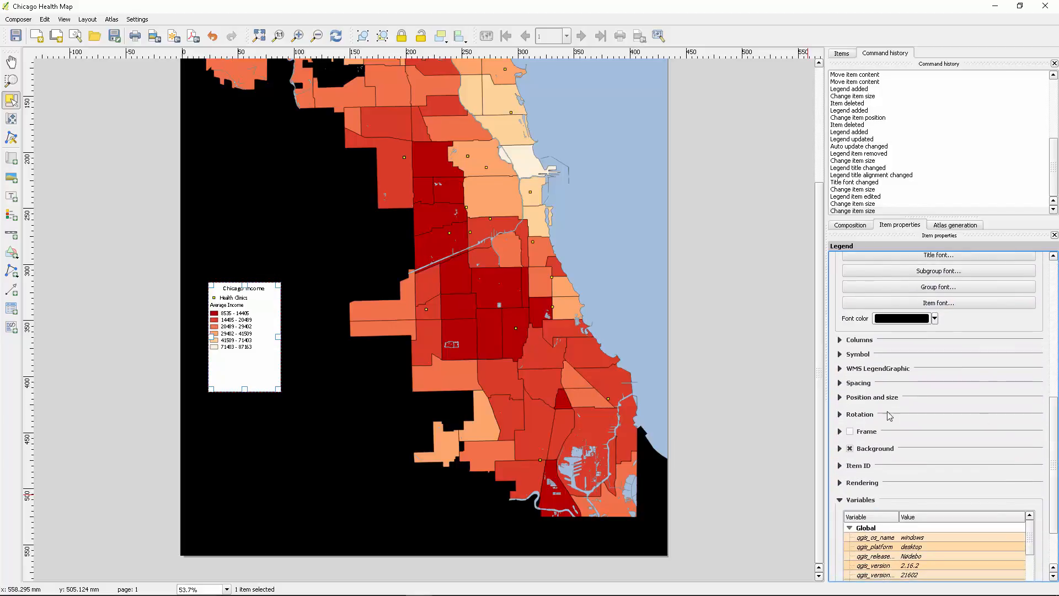
left_click(841, 340)
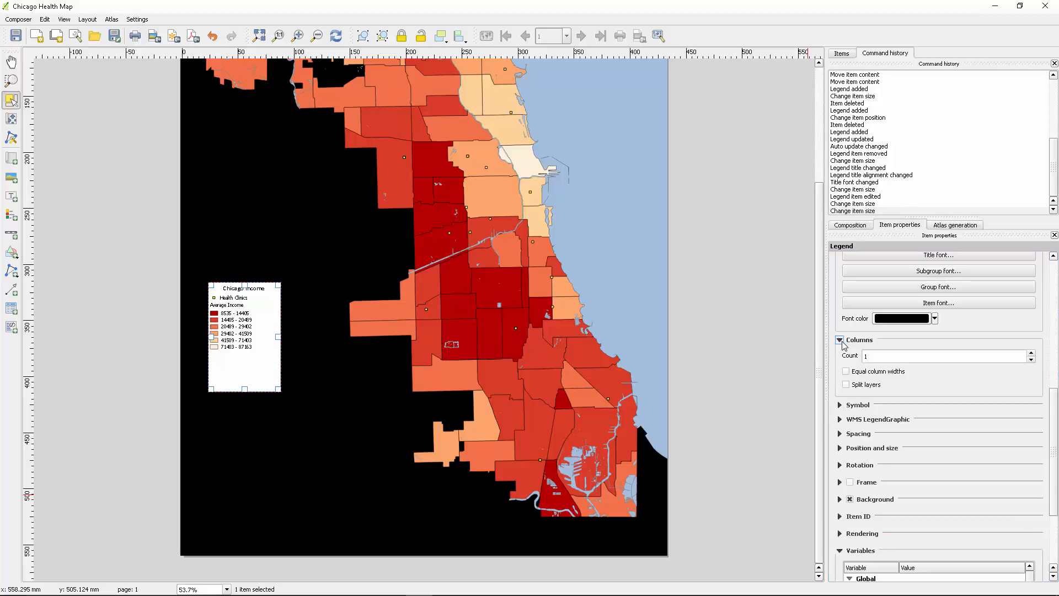
left_click(1031, 353)
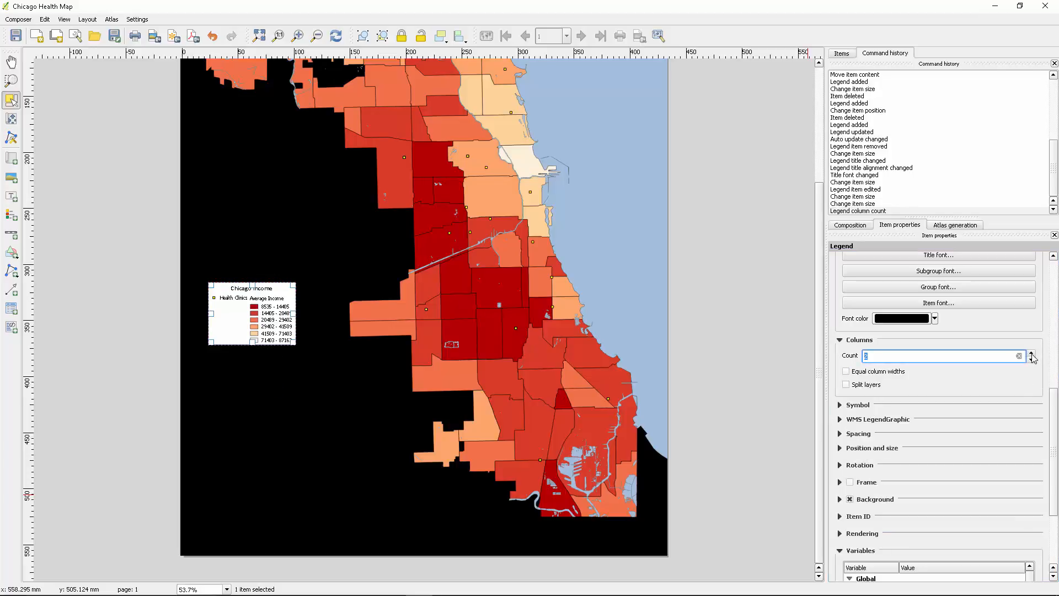
left_click(1032, 360)
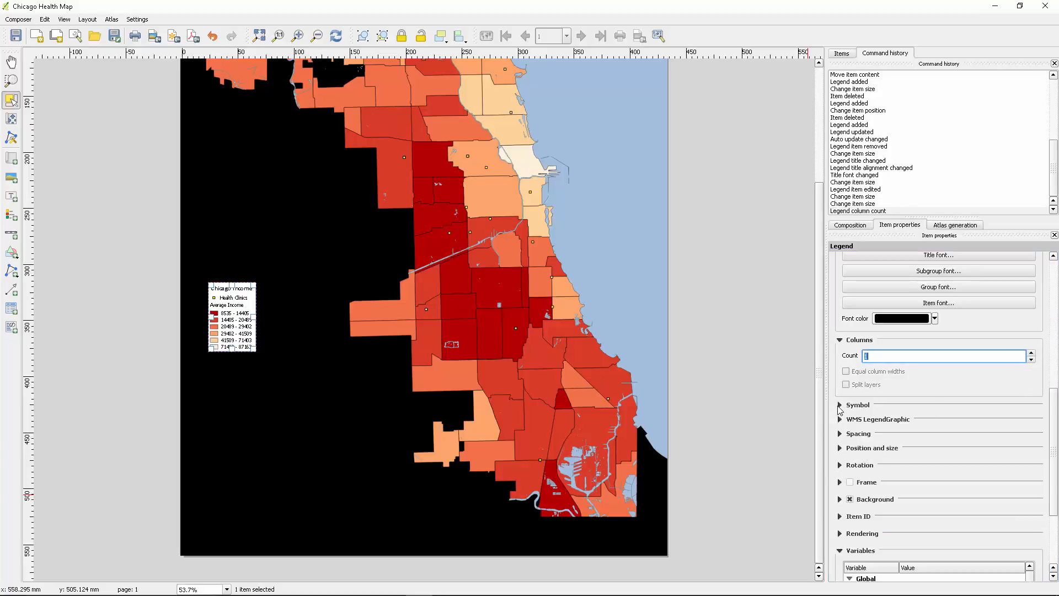
Set the legend's symbol space to 8 mm
left_click(841, 435)
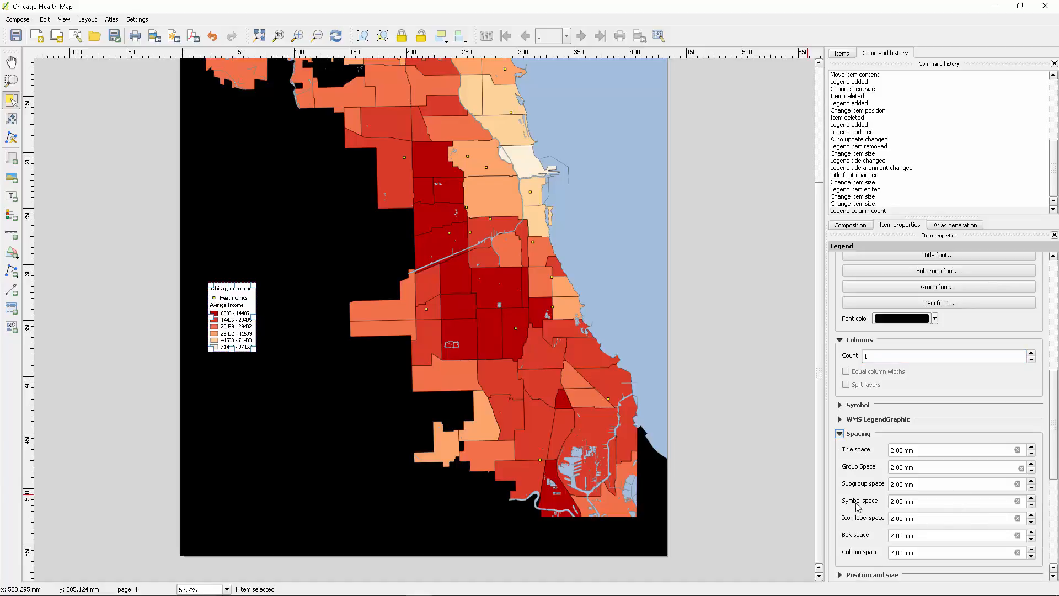
left_click(1031, 498)
left_click(1031, 498)
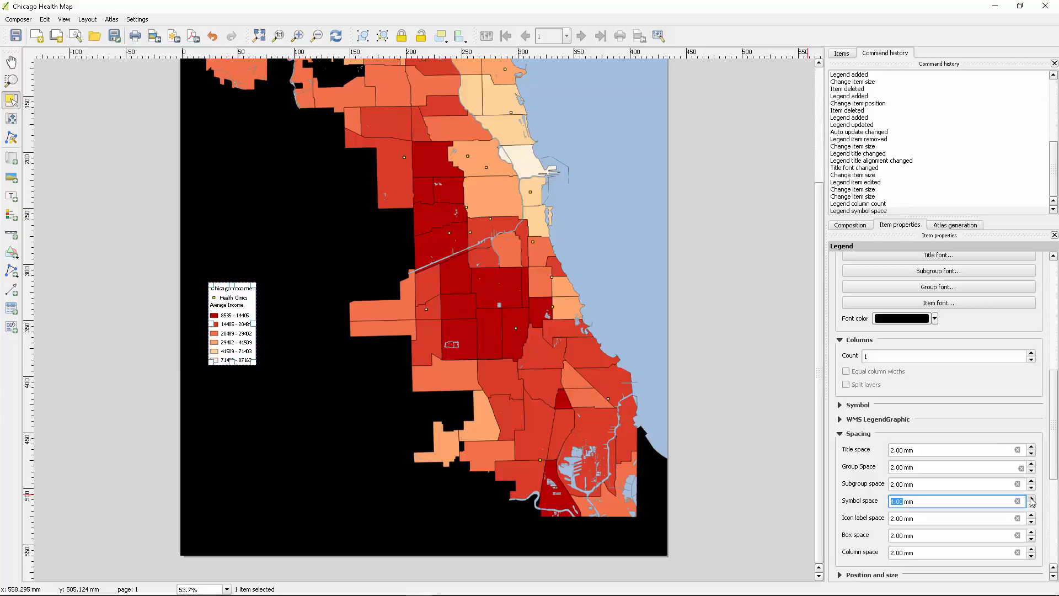
left_click(1031, 498)
left_click(1031, 499)
left_click(1031, 498)
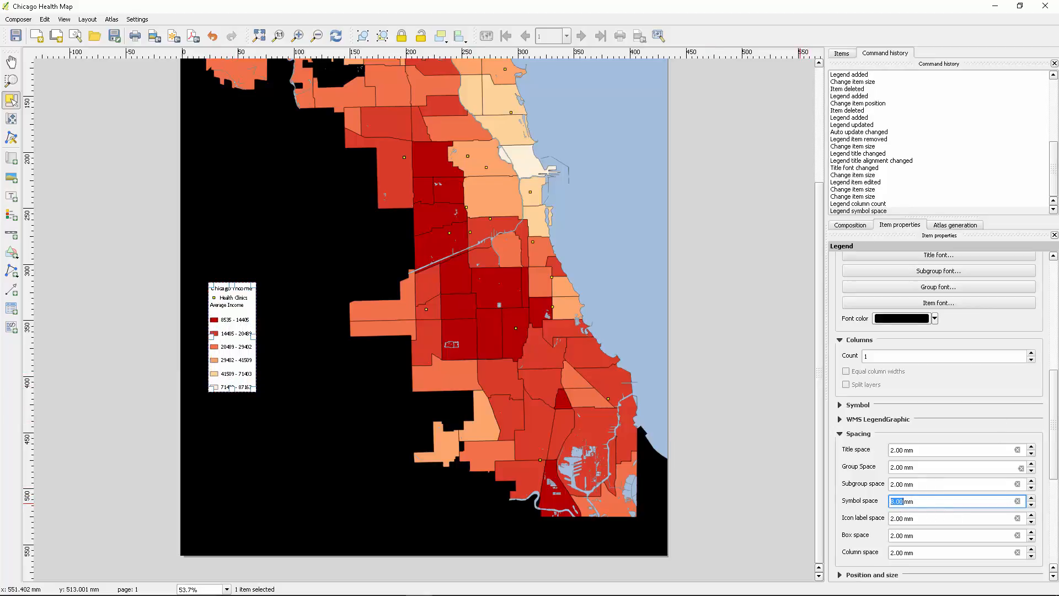
Widen the legend box to 52.7 mm, trying the centre reference point and returning it to the upper-left one
scroll(911, 441, "down", 5)
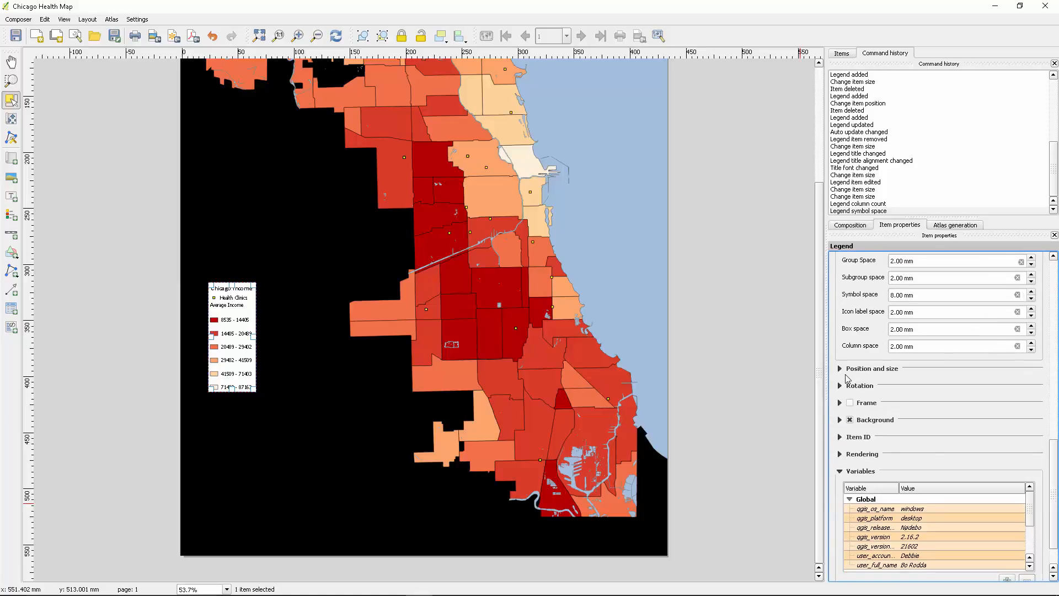
left_click(848, 371)
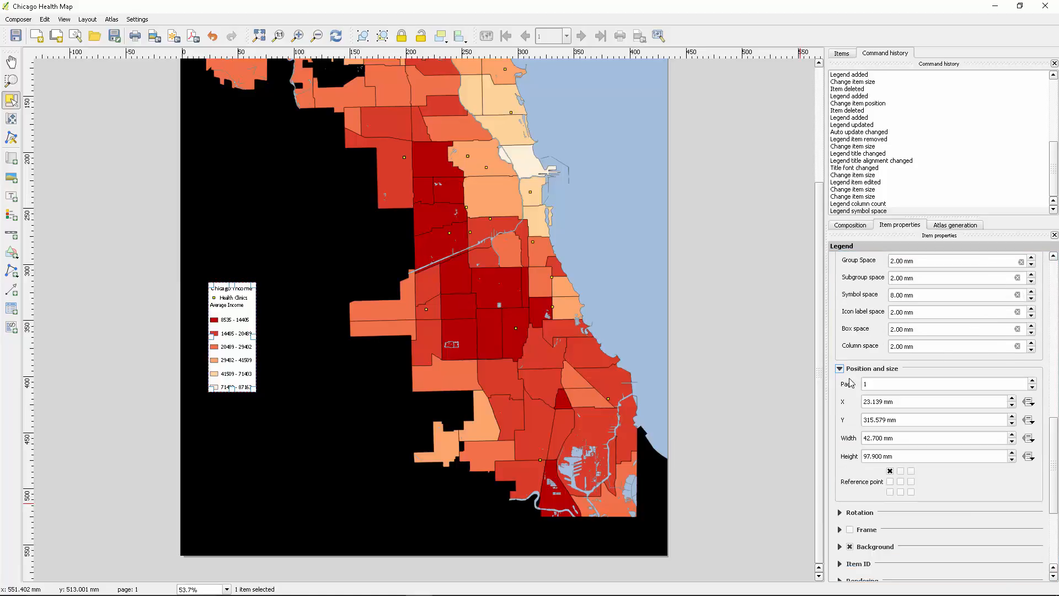
left_click(1012, 434)
left_click(1012, 435)
left_click(1012, 434)
left_click(1013, 434)
left_click(1012, 434)
left_click(1012, 435)
left_click(1013, 435)
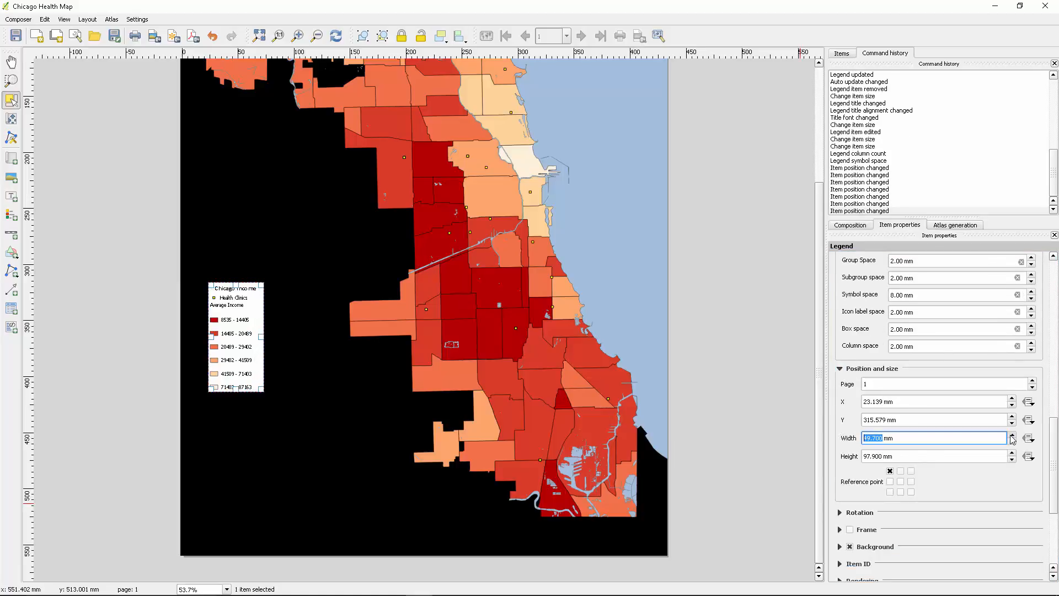
left_click(1012, 435)
left_click(1013, 434)
left_click(1013, 435)
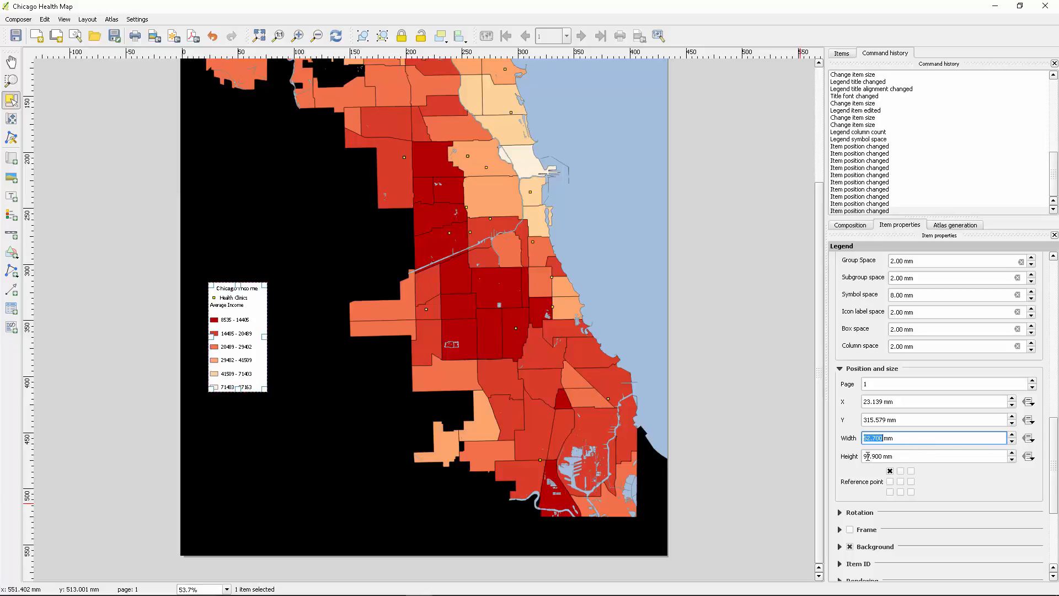
left_click(900, 481)
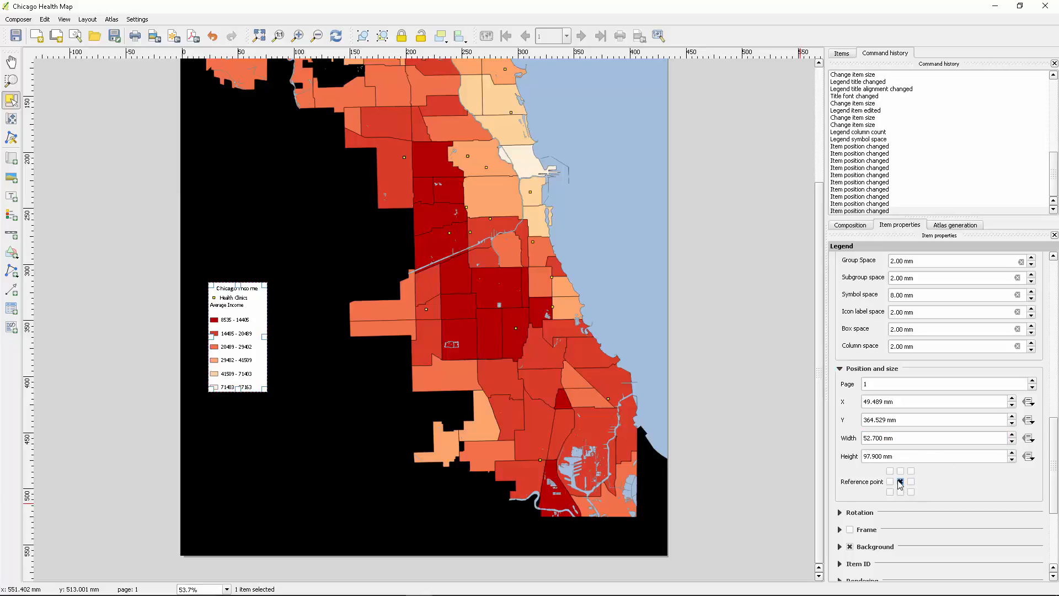
left_click(891, 472)
Turn on the legend's frame and set the legend's background color to black
left_click(840, 530)
scroll(992, 524, "down", 2)
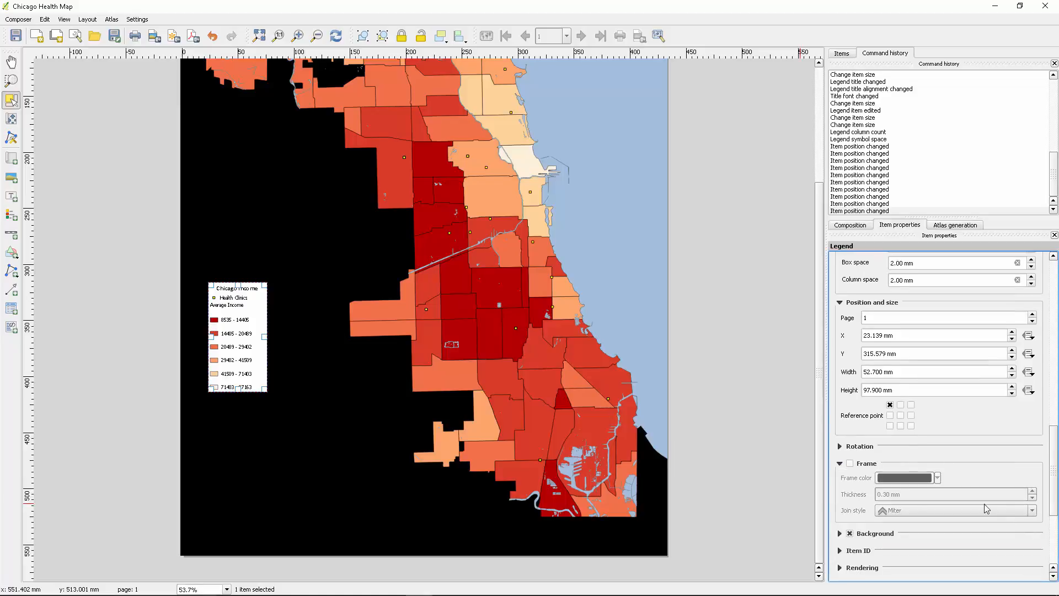
left_click(852, 464)
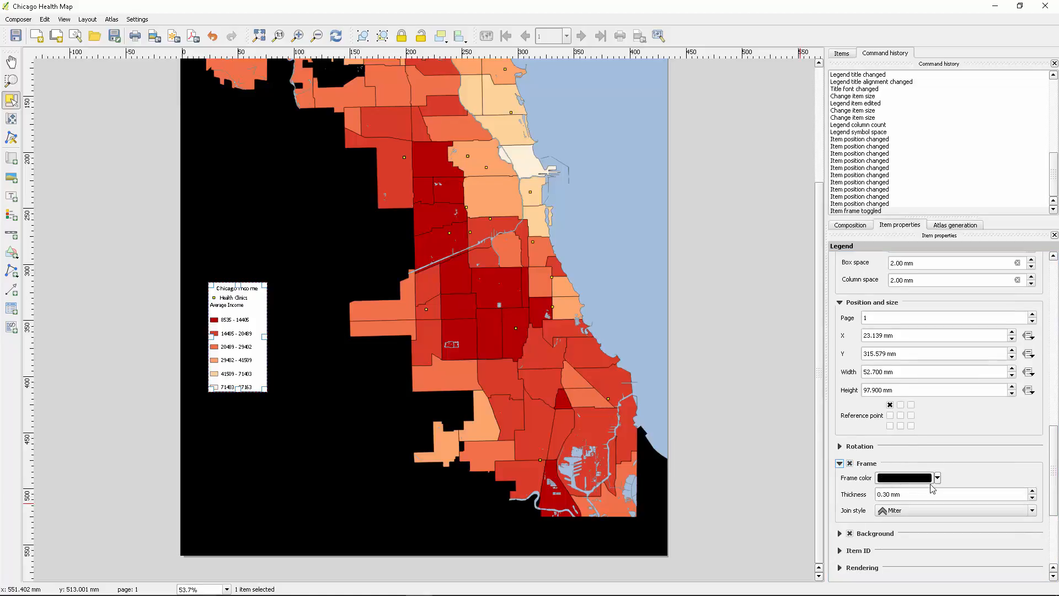
scroll(971, 528, "down", 1)
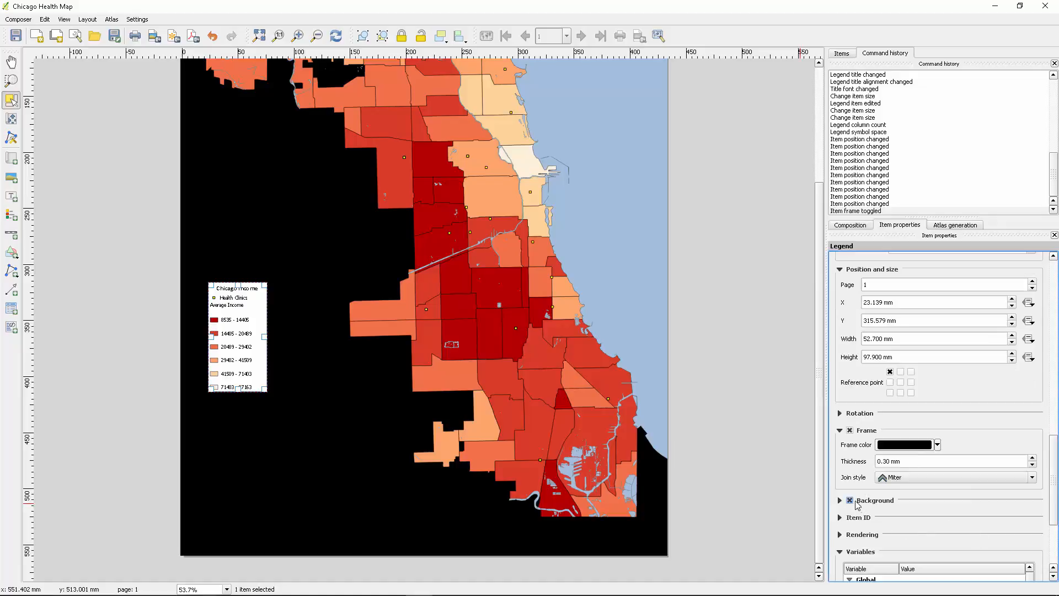
left_click(840, 501)
left_click(951, 514)
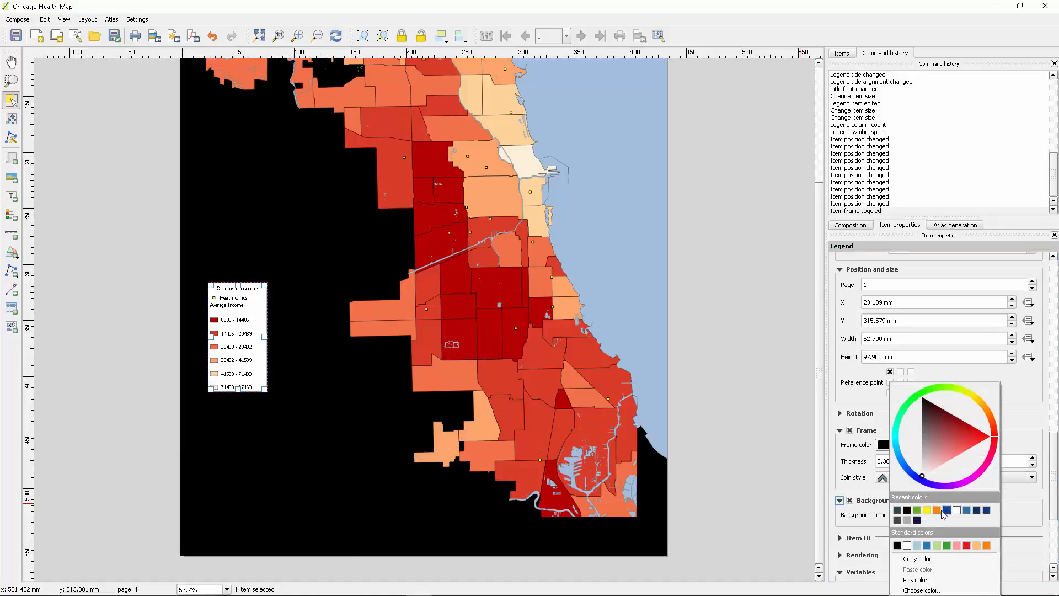
left_click(909, 512)
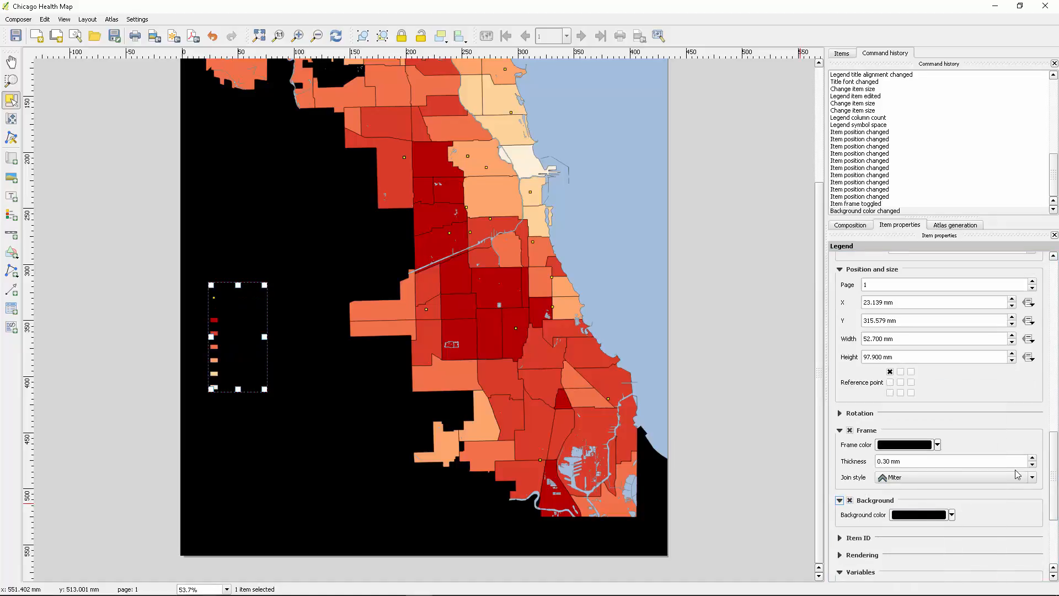
Set the legend's font color to white and enlarge the legend box in both directions
scroll(1018, 475, "up", 10)
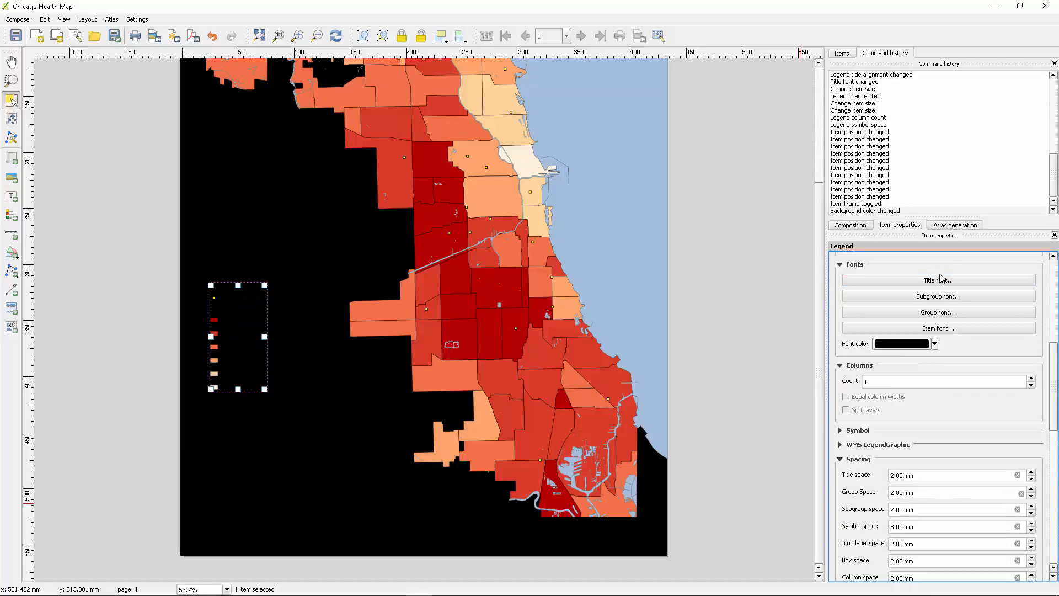
scroll(1018, 408, "up", 2)
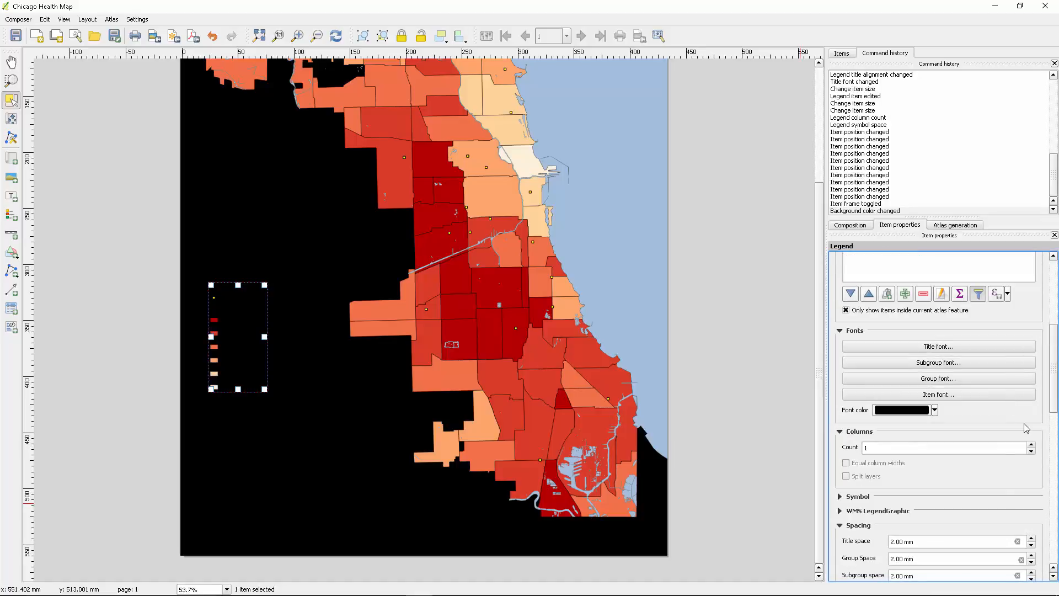
left_click(935, 410)
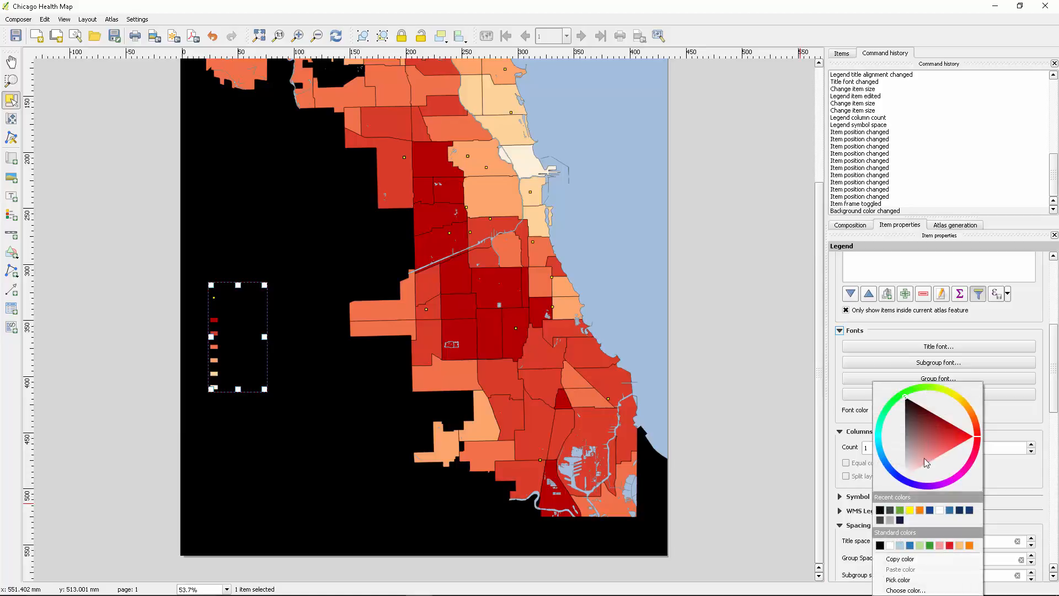
left_click(939, 509)
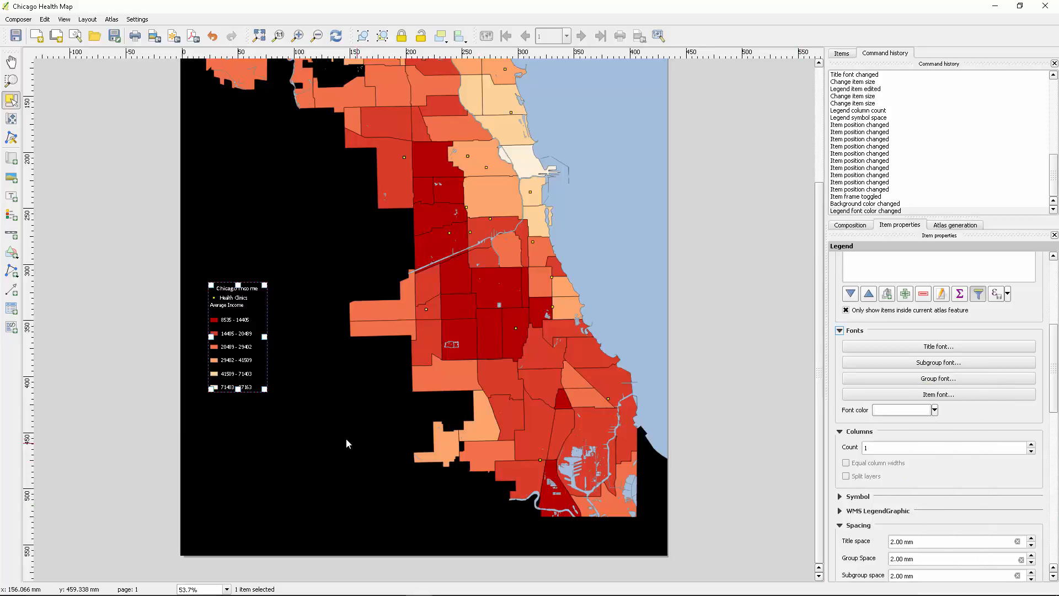
left_click_drag(264, 390, 303, 422)
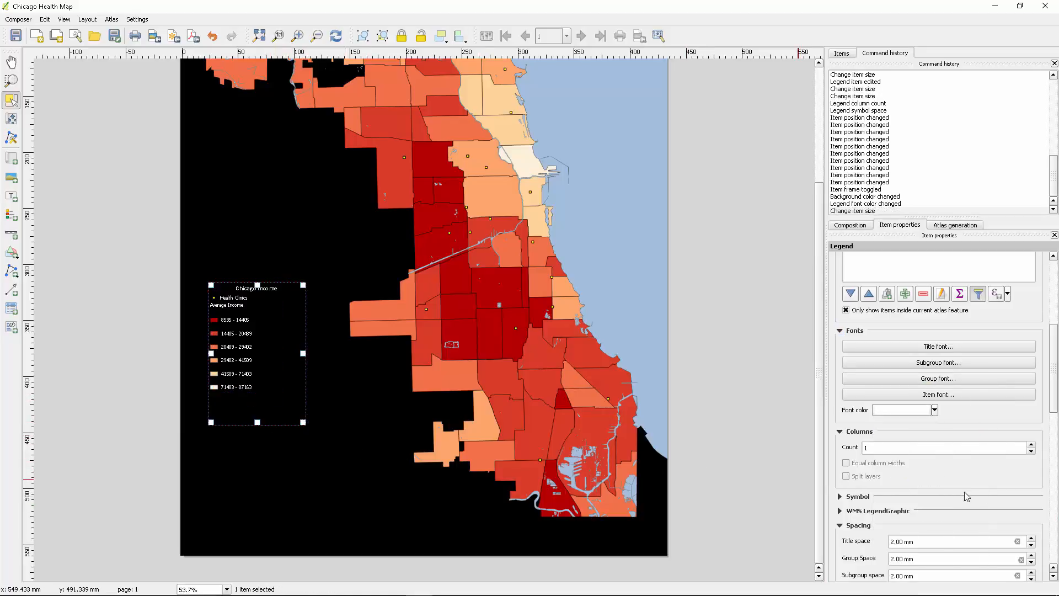
Set the legend's group space to 0 mm, and try a larger title space before returning it to 2 mm
scroll(1029, 480, "down", 5)
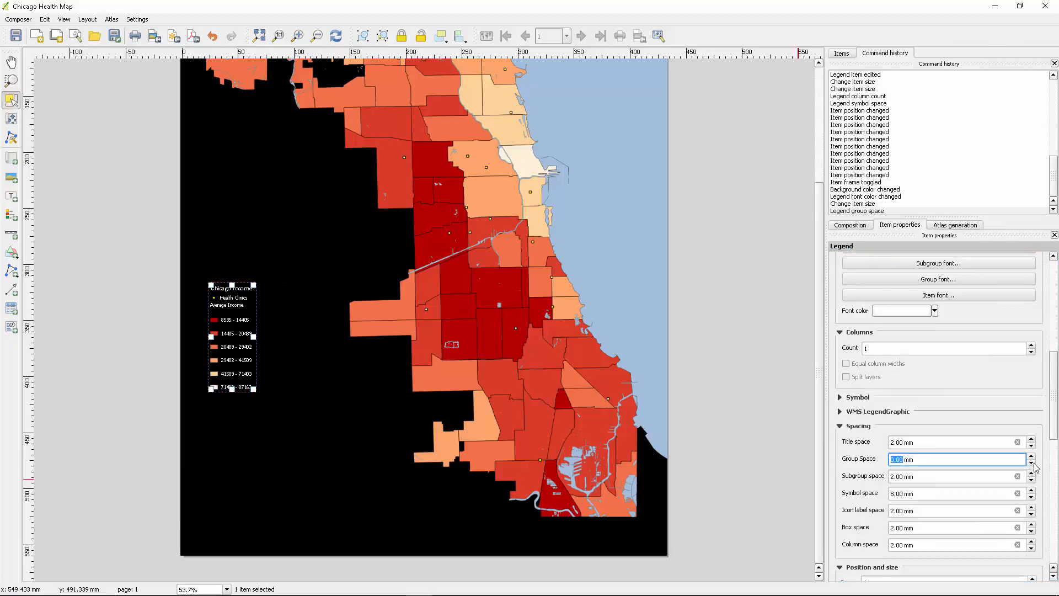
scroll(1035, 467, "down", 4)
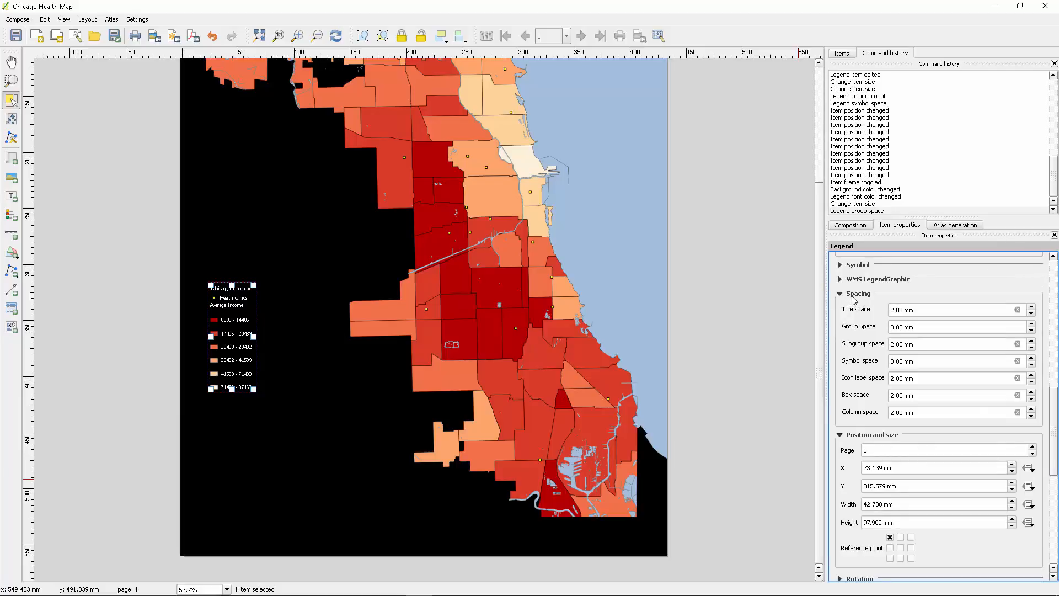
left_click(1032, 307)
left_click(1031, 314)
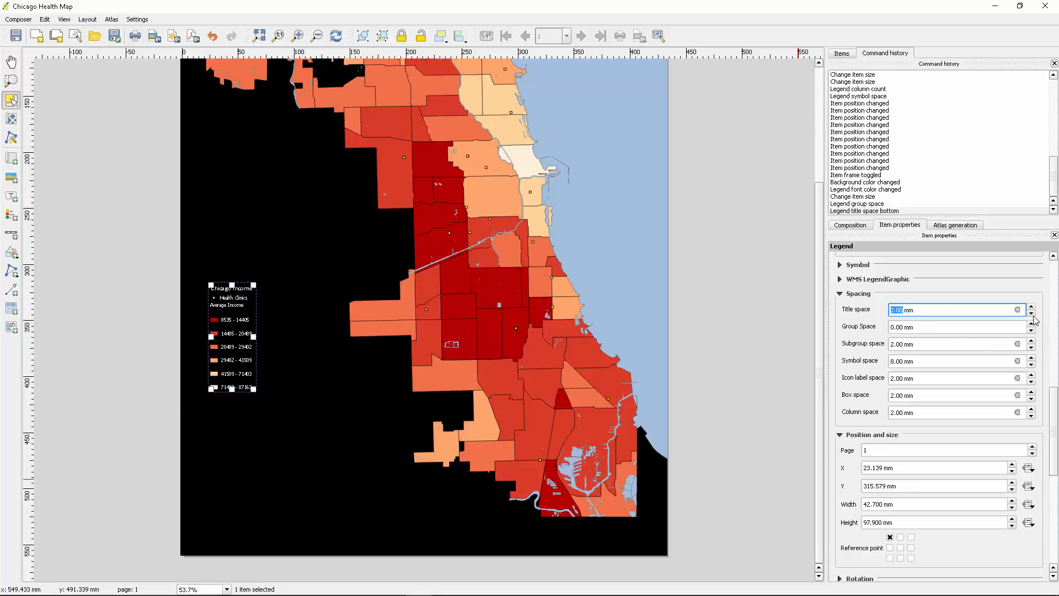
Review the legend's WMS LegendGraphic and symbol size settings, followed by its position, frame, background and variables settings
left_click(836, 282)
left_click(838, 280)
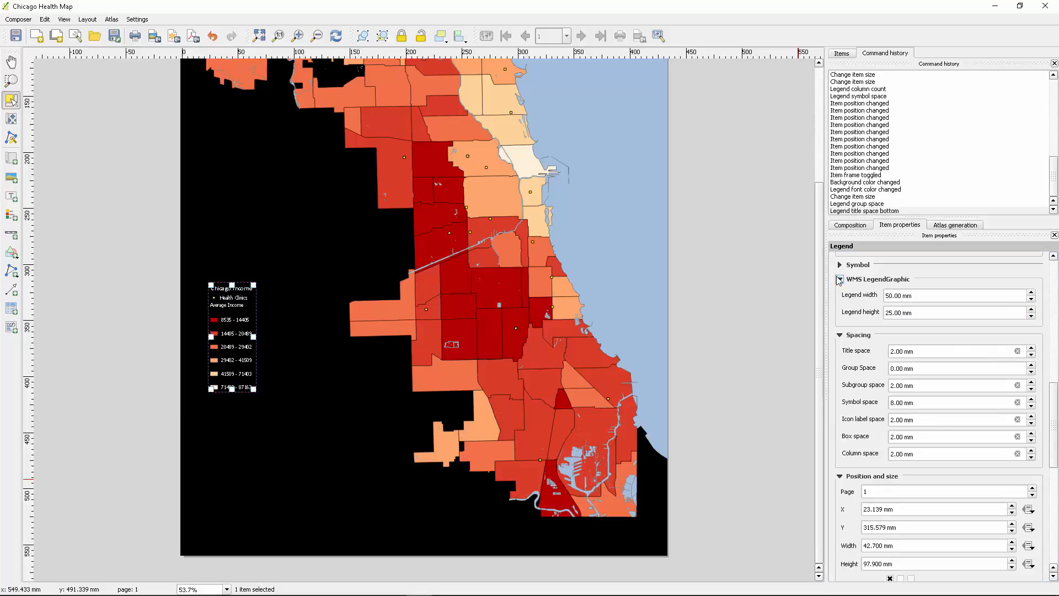
left_click(839, 280)
left_click(840, 265)
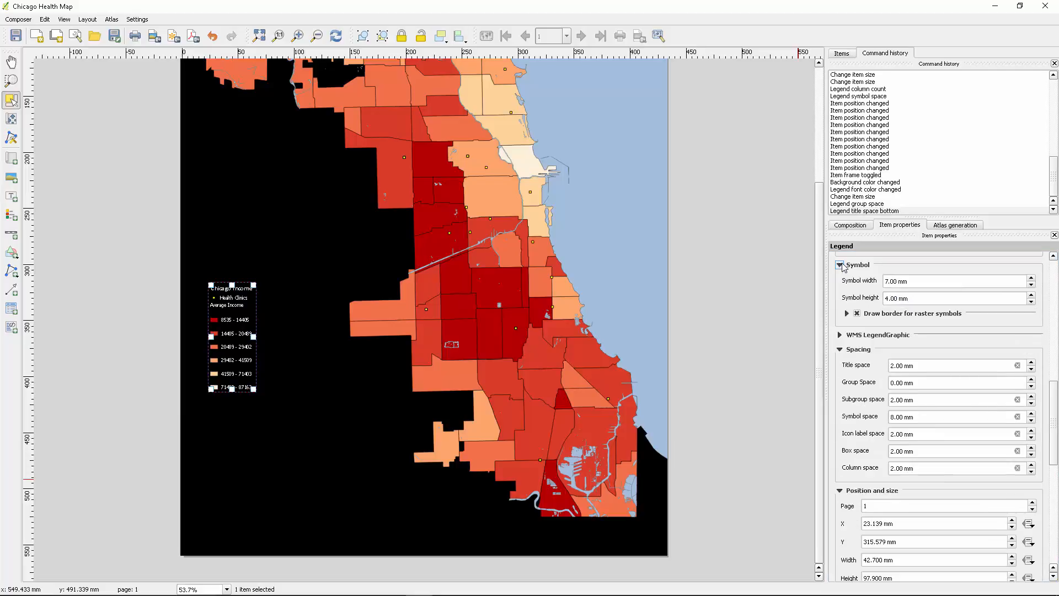
left_click(841, 265)
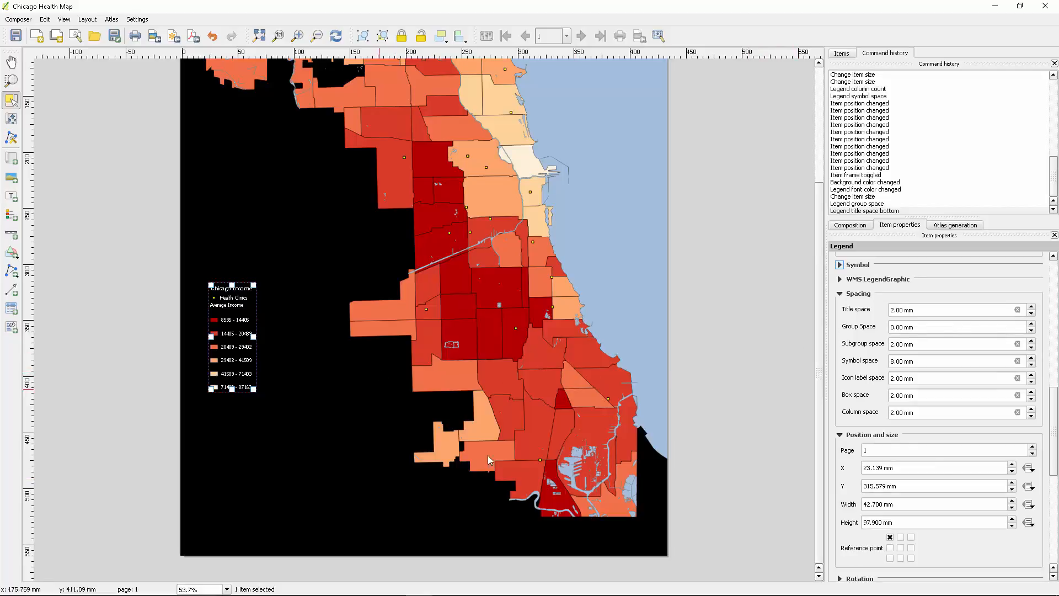
scroll(1043, 538, "down", 3)
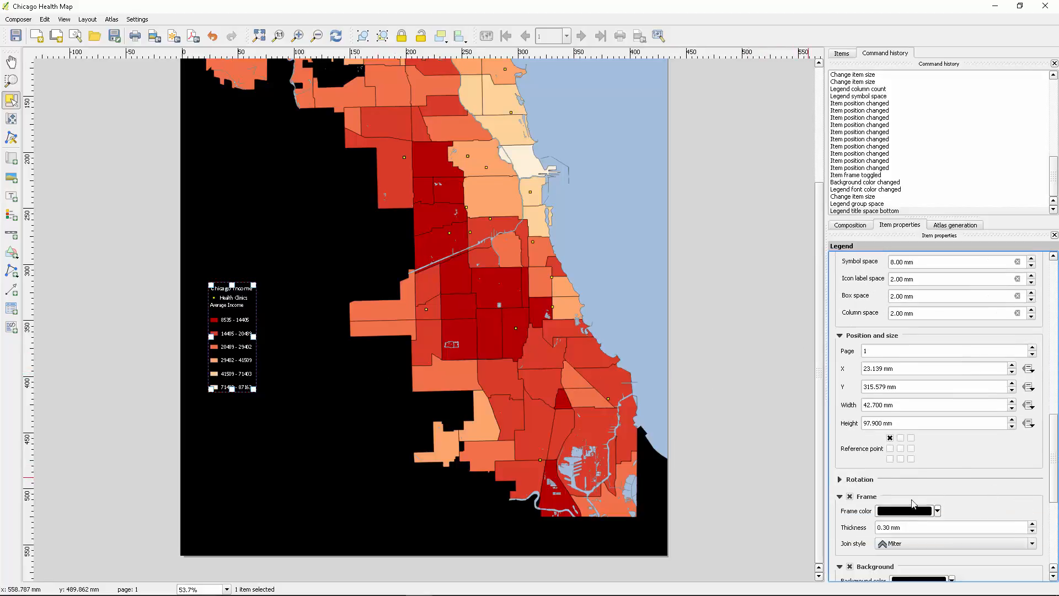
scroll(1013, 550, "down", 2)
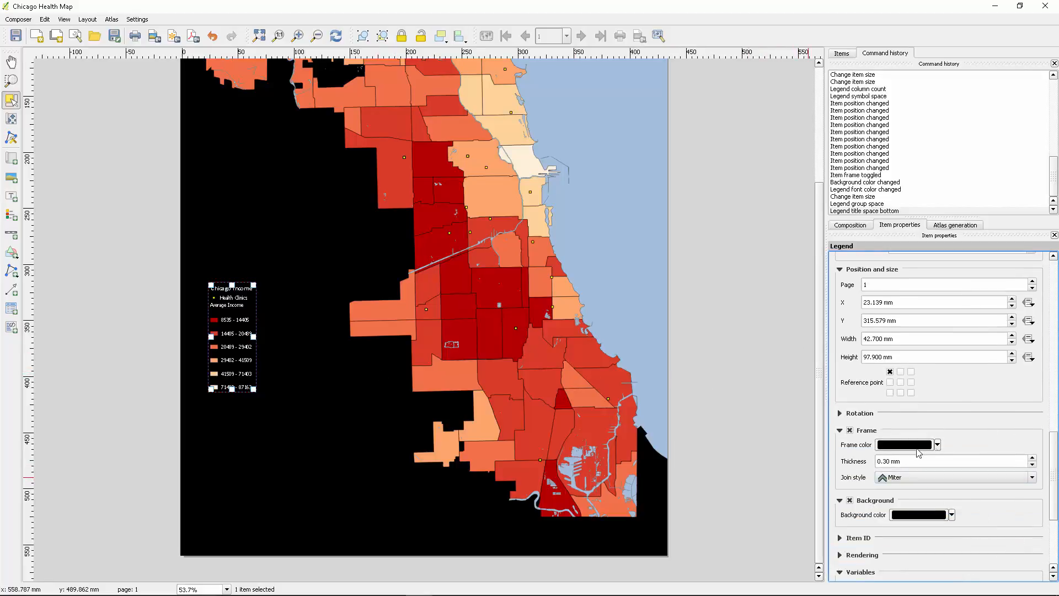
scroll(995, 515, "down", 2)
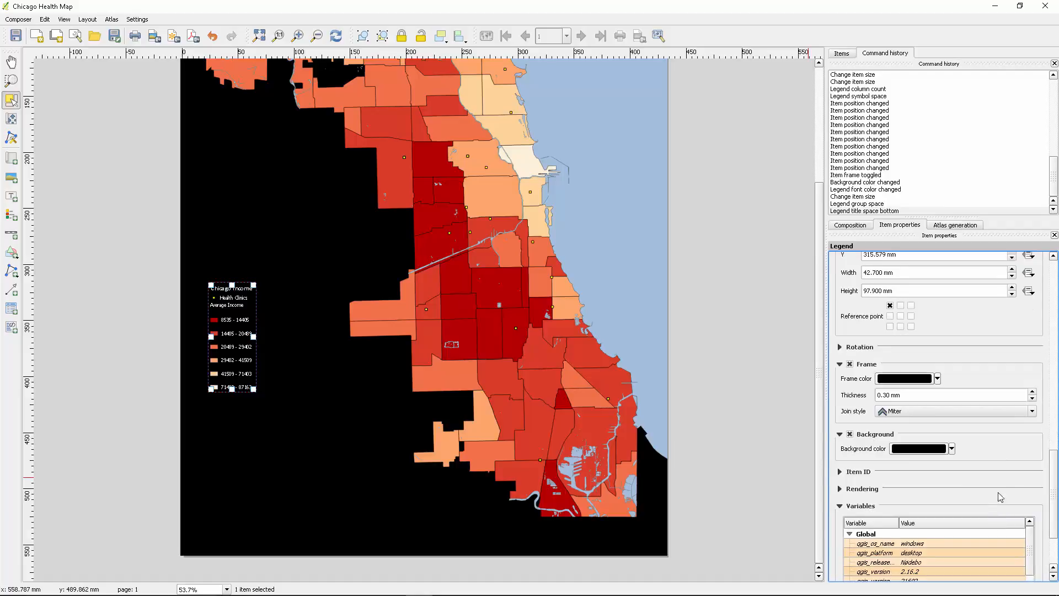
scroll(998, 492, "down", 2)
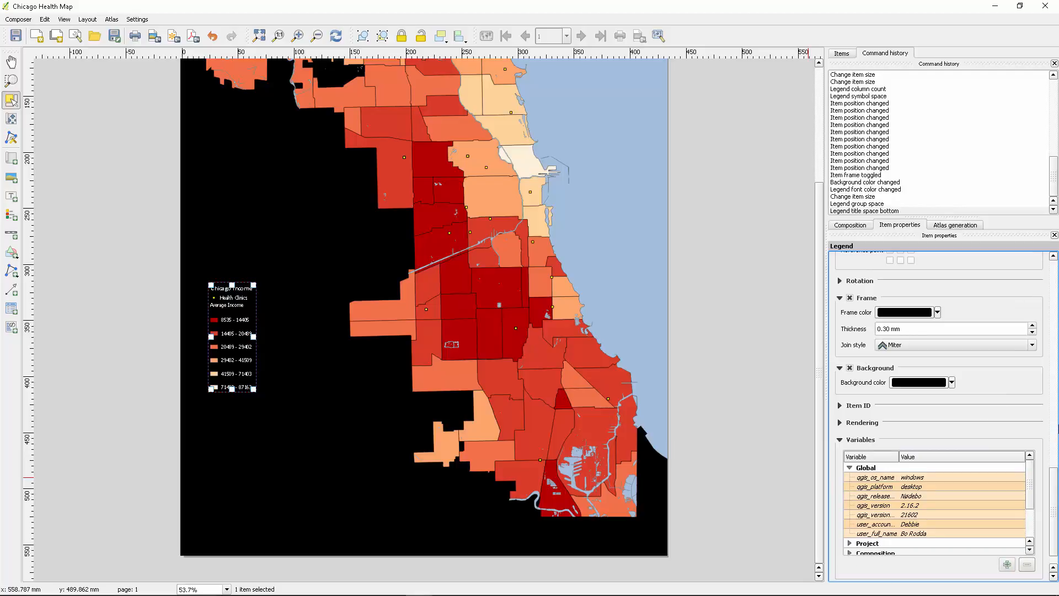
left_click(1056, 433)
Move the legend into the black area near the map's lower-left corner, about X 36 mm, Y 402 mm, and resize it to about 50 × 102 mm
left_click(264, 466)
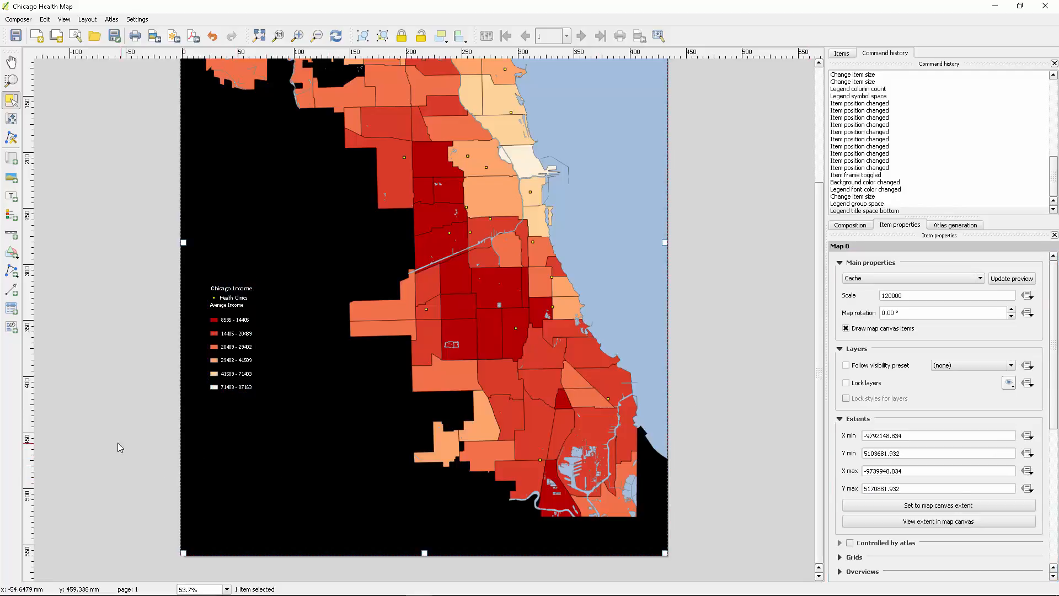
left_click_drag(226, 369, 265, 416)
left_click(150, 396)
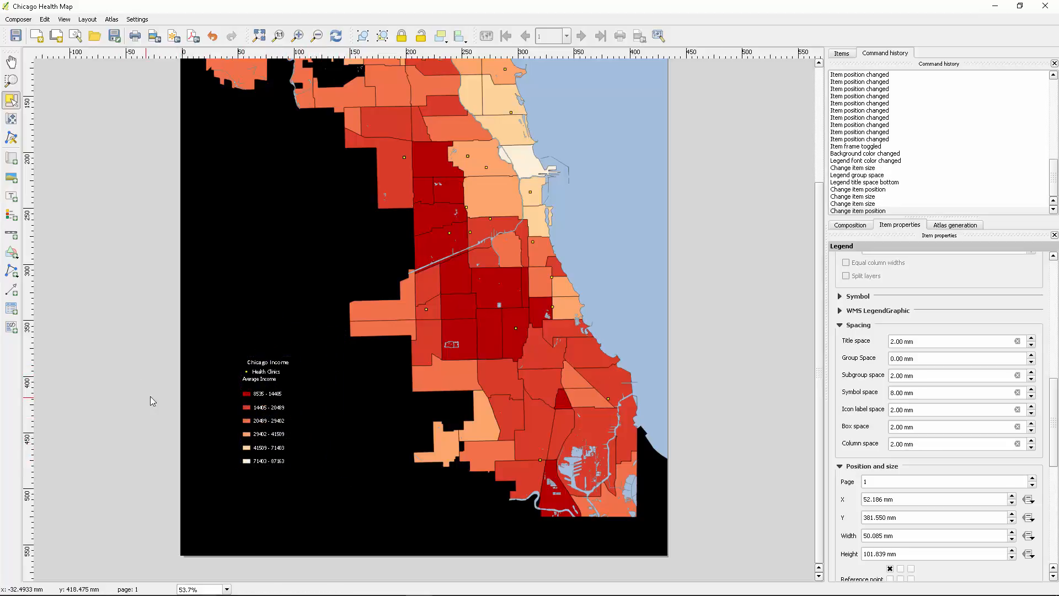
scroll(519, 291, "down", 1)
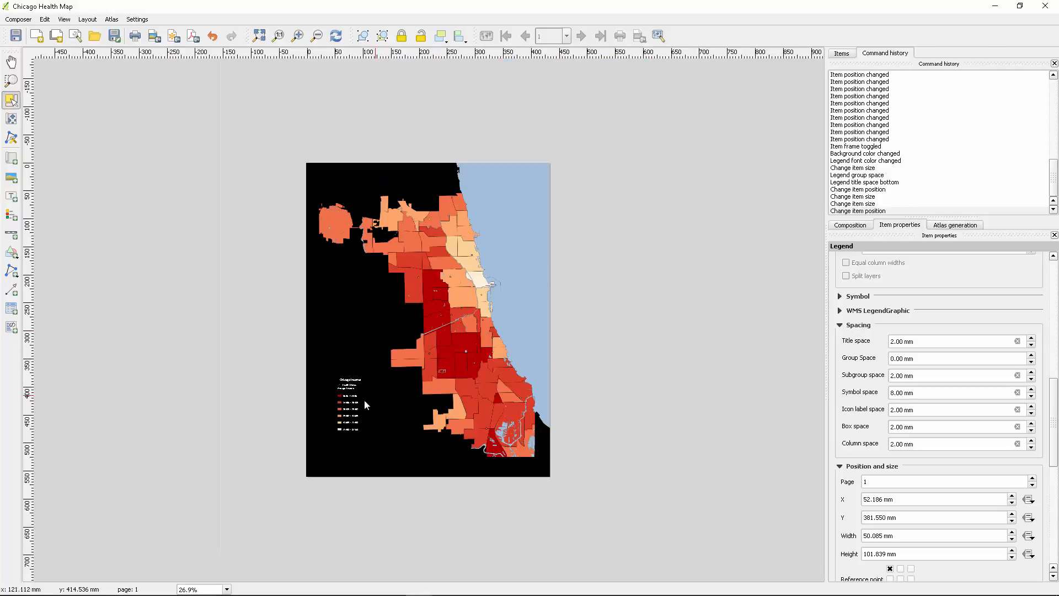
mouse_move(351, 416)
left_mouse_down()
mouse_move(362, 423)
mouse_move(338, 429)
left_mouse_up()
left_click(597, 334)
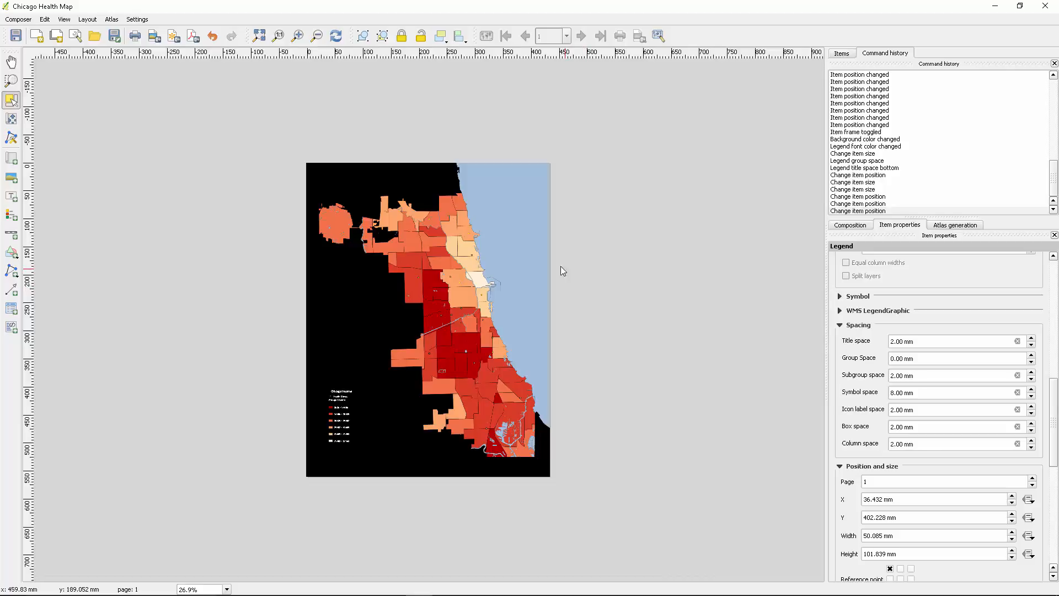
Export the composition as a PDF named Tutorial Thursday Map in the Chicago Energy Example folder, keeping the print-as-raster option
left_click(18, 19)
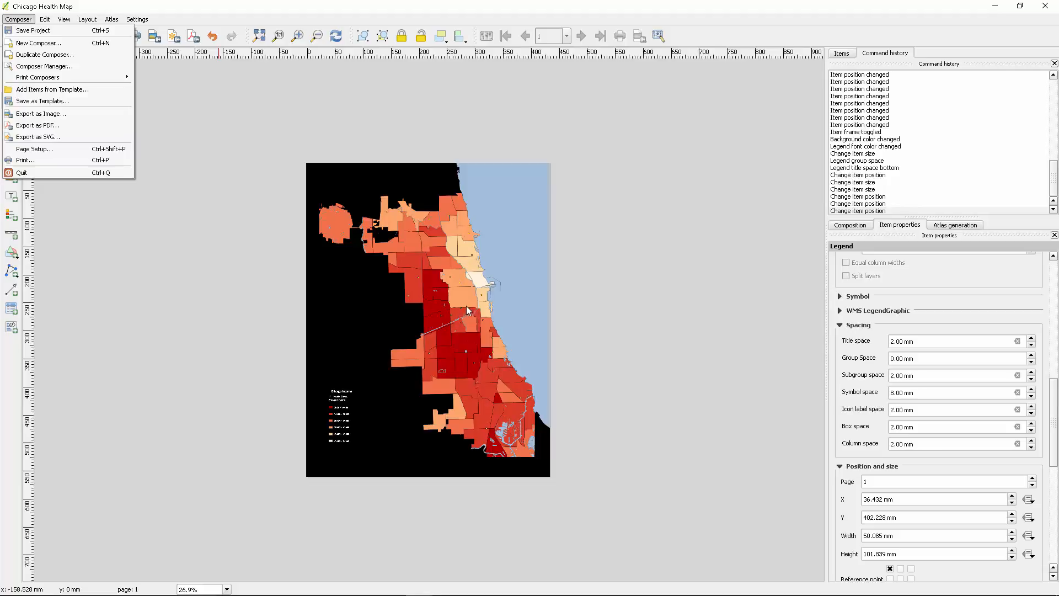
left_click(84, 127)
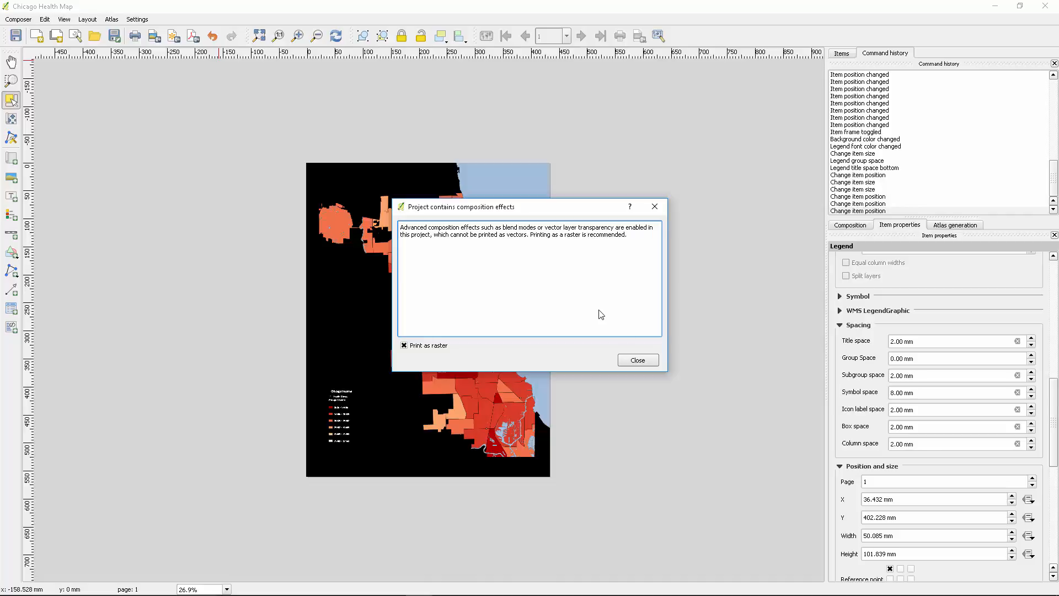
left_click(638, 360)
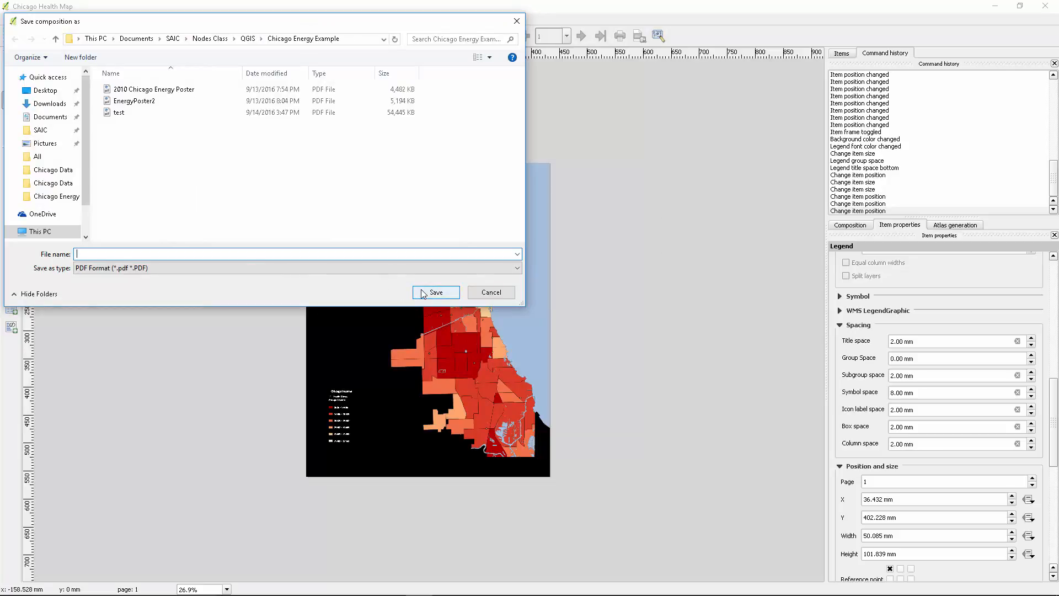
type("Tutorial Thursday Map")
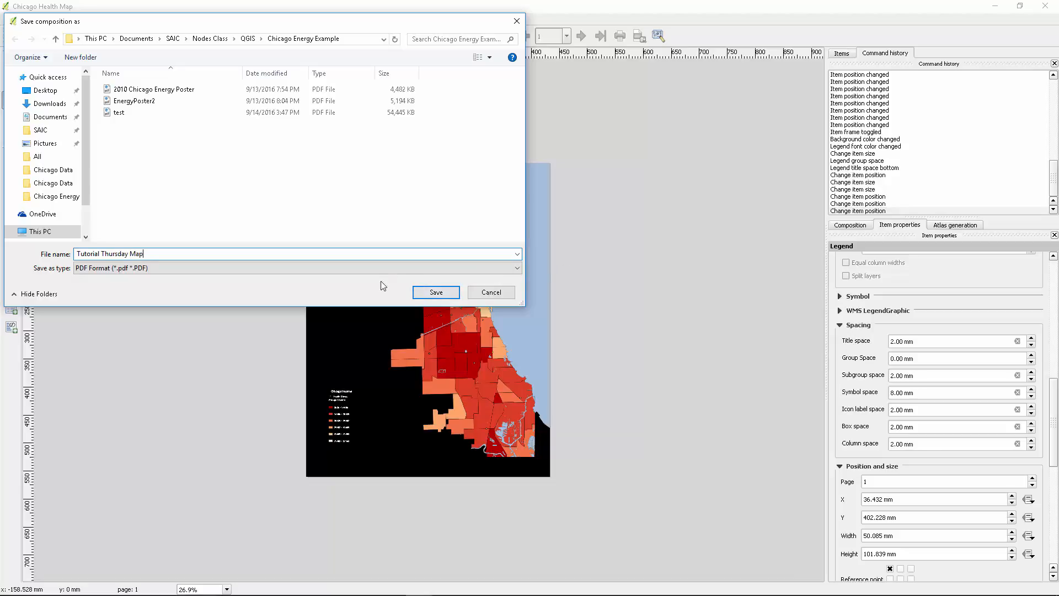
left_click(421, 294)
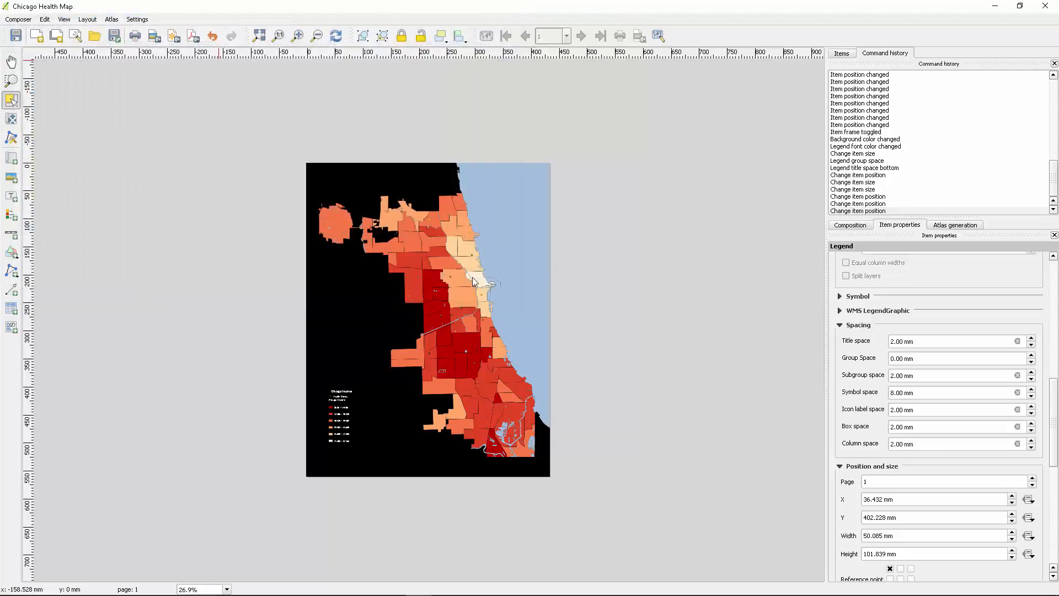
Minimize the map composer and main QGIS windows, then open the SAIC folder in File Explorer
left_click(996, 8)
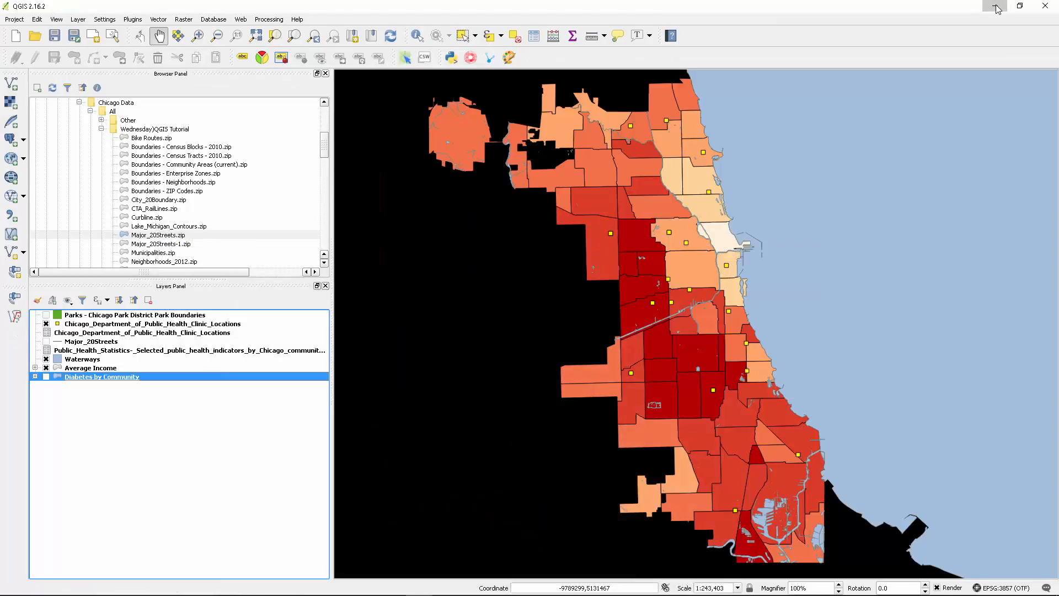
left_click(997, 8)
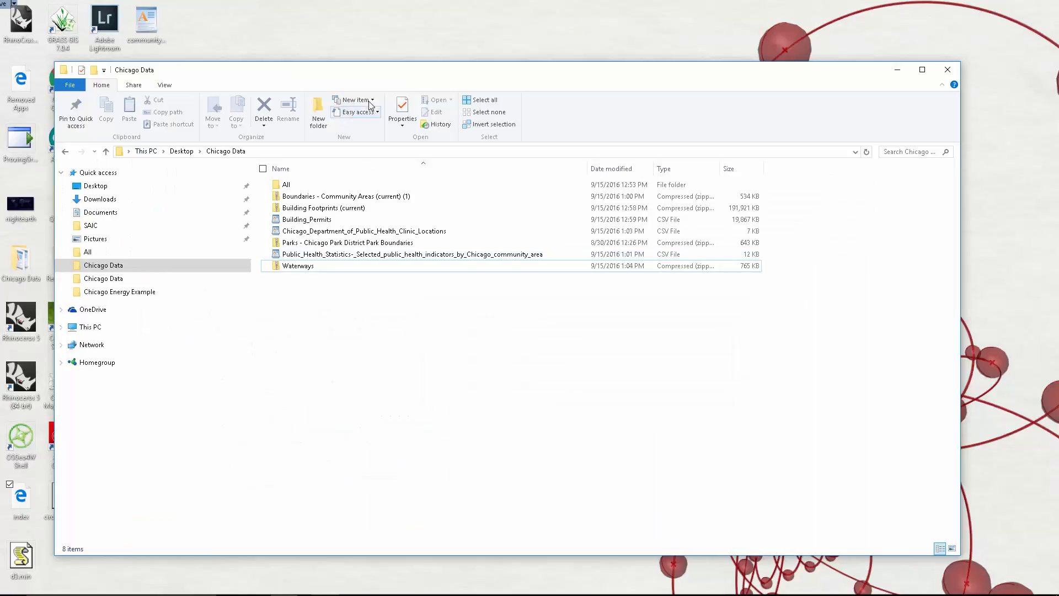
left_click_drag(389, 75, 694, 100)
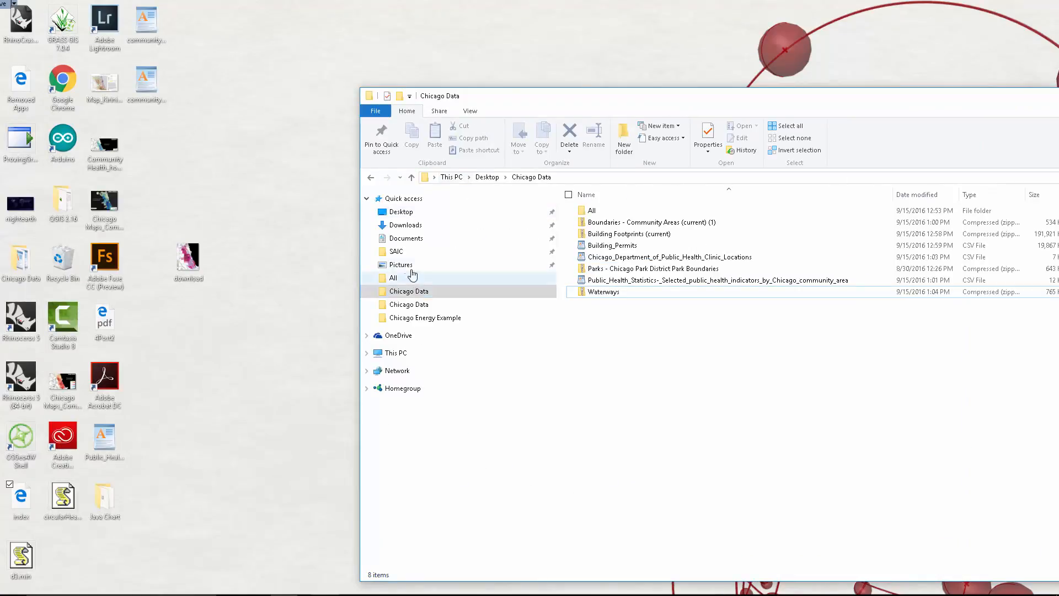
left_click(415, 251)
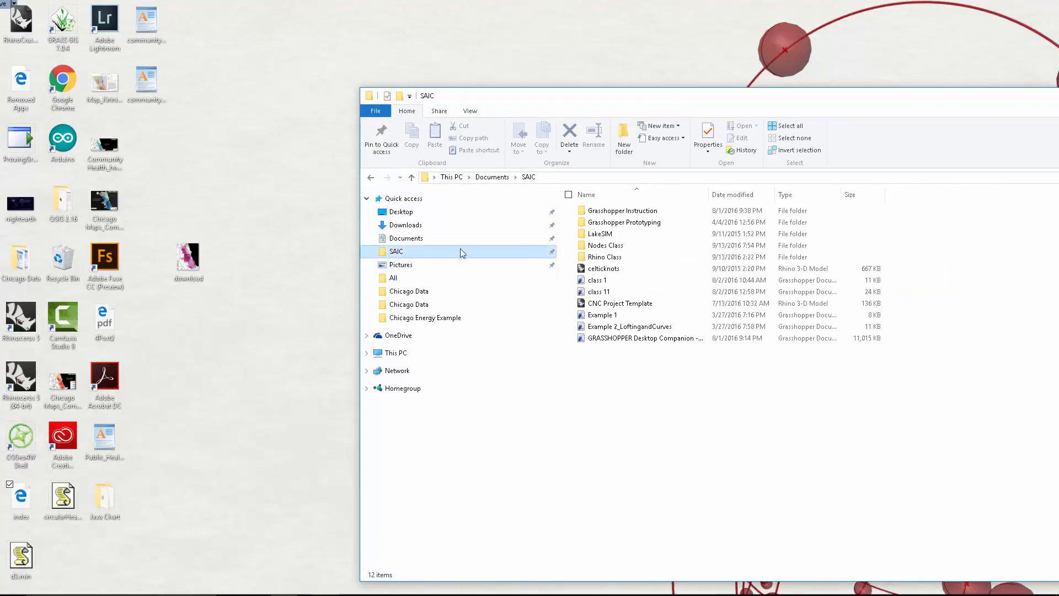
double_click(619, 256)
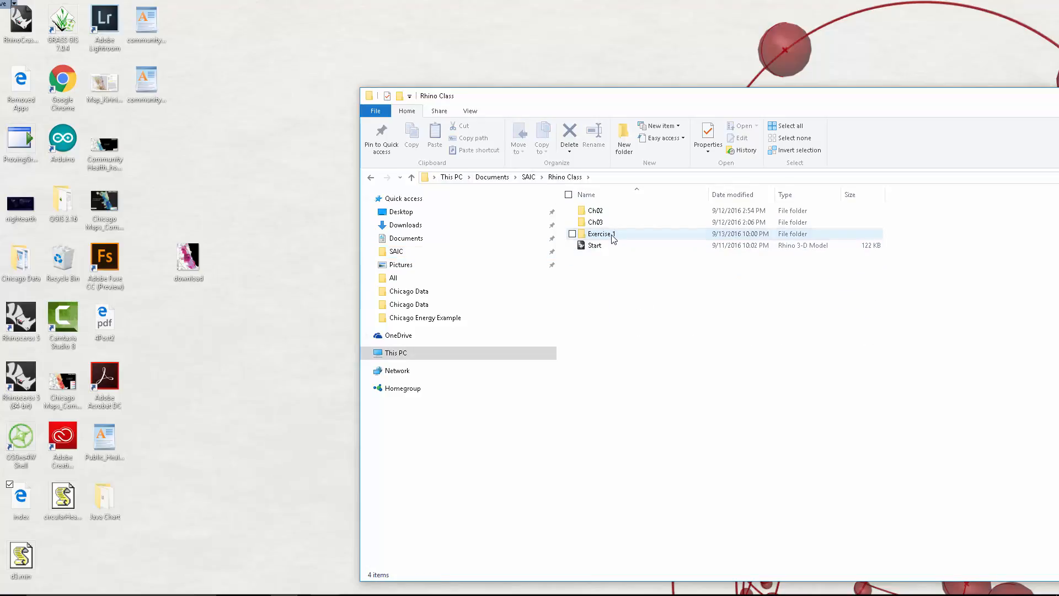
double_click(613, 238)
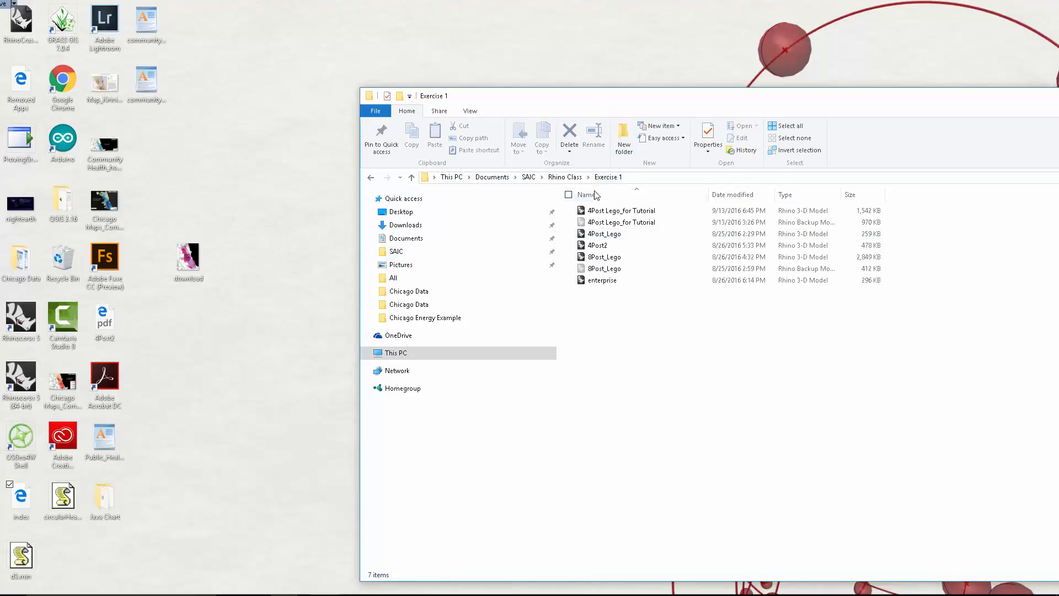
left_click(567, 177)
left_click(529, 175)
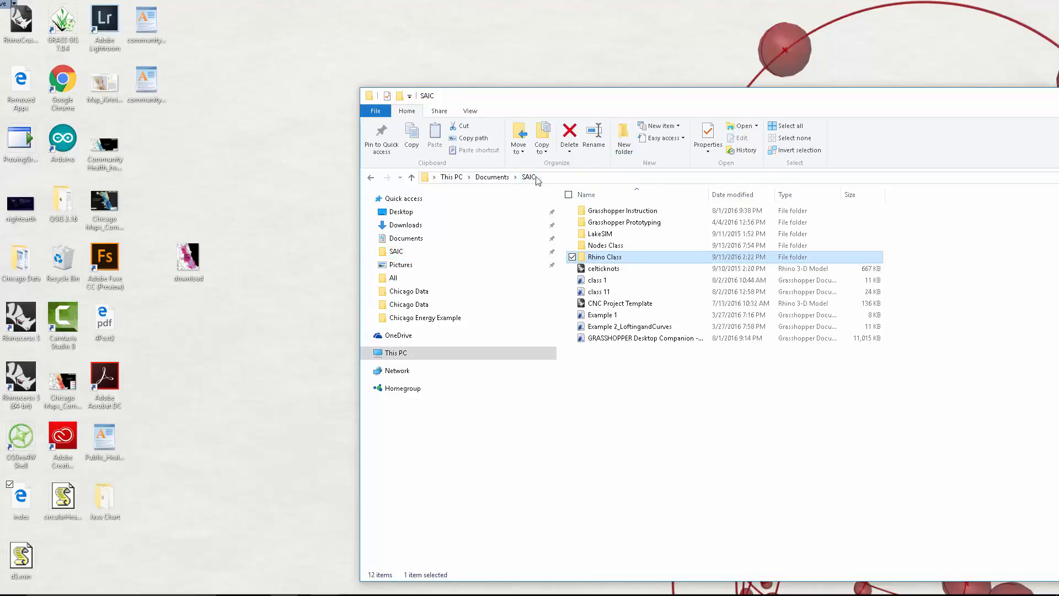
Browse from SAIC through Nodes Class and QGIS into the Chicago Energy Example folder
double_click(608, 245)
double_click(596, 211)
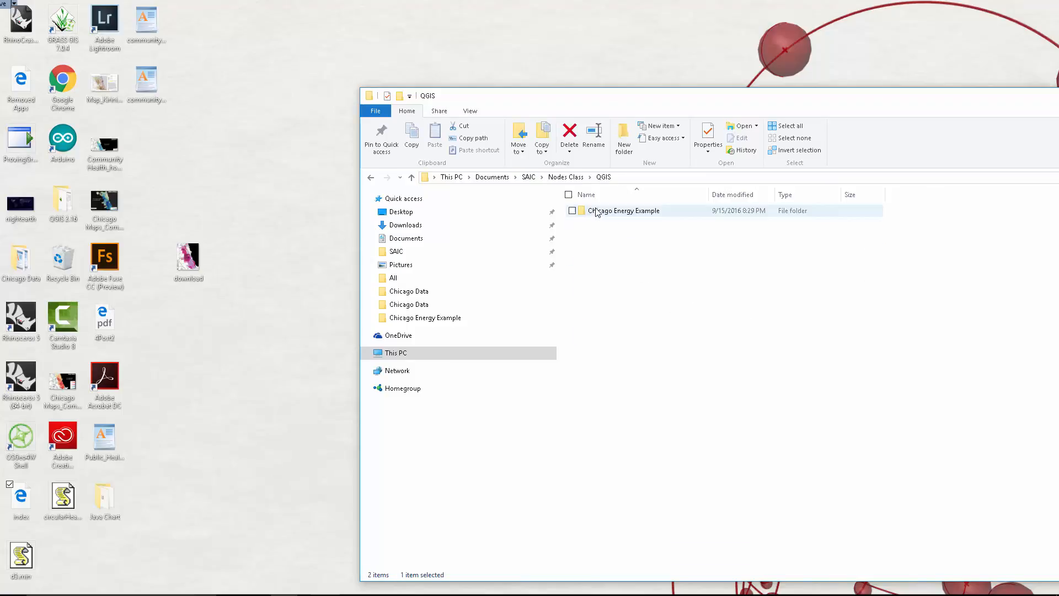
double_click(598, 210)
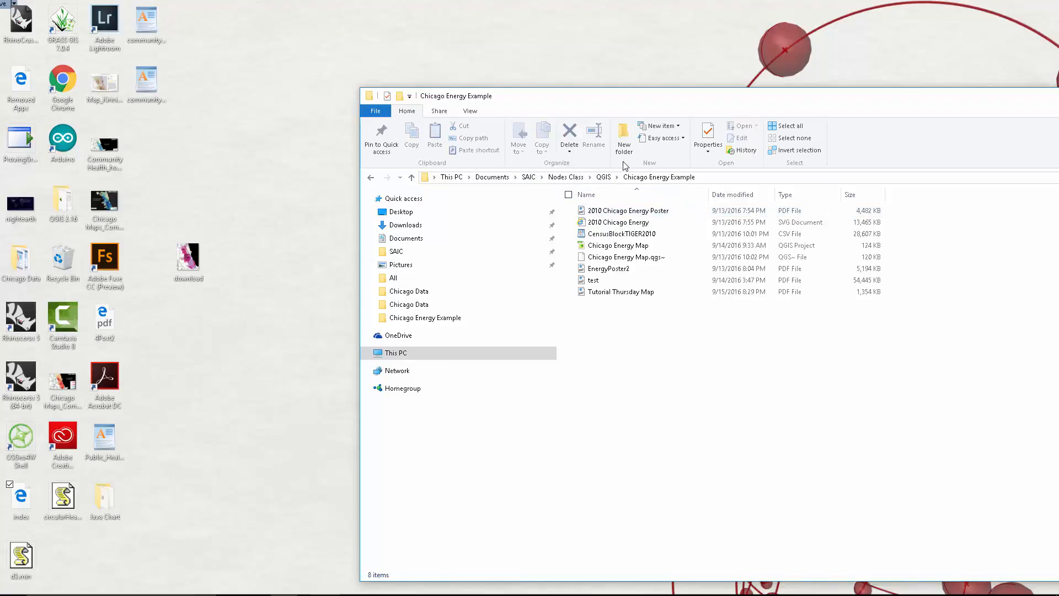
Open the exported Tutorial Thursday Map PDF and check the full page with the map and its legend
double_click(612, 292)
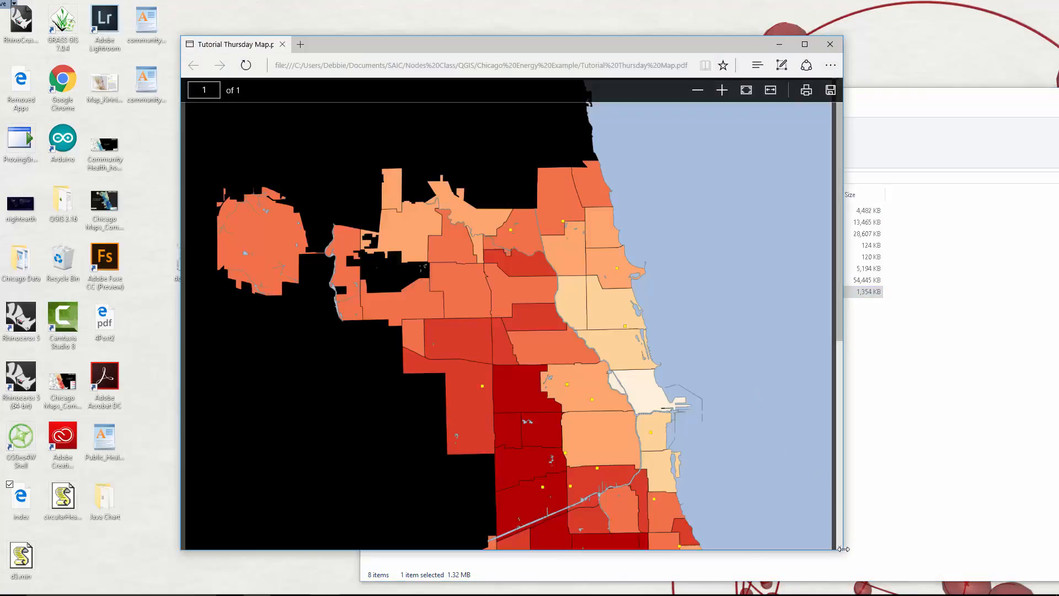
left_click_drag(843, 552, 868, 550)
left_click(722, 91)
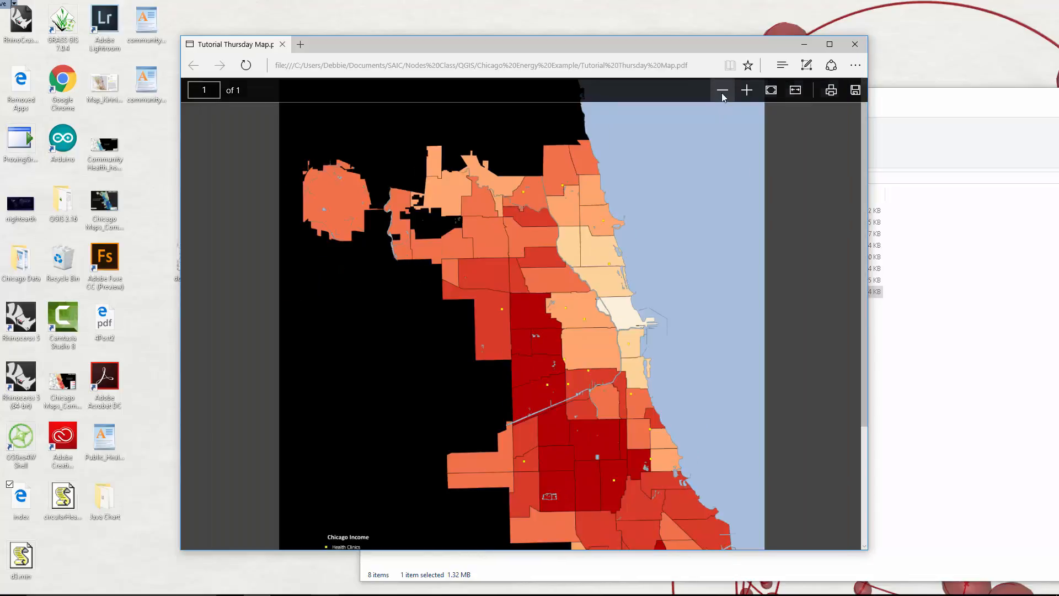
left_click(722, 91)
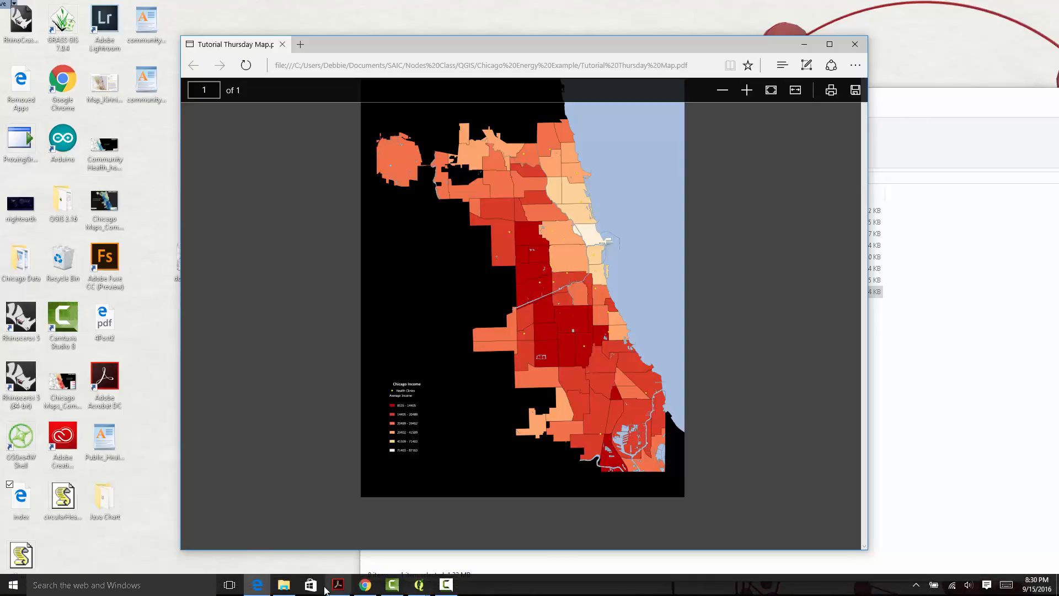
mouse_move(444, 590)
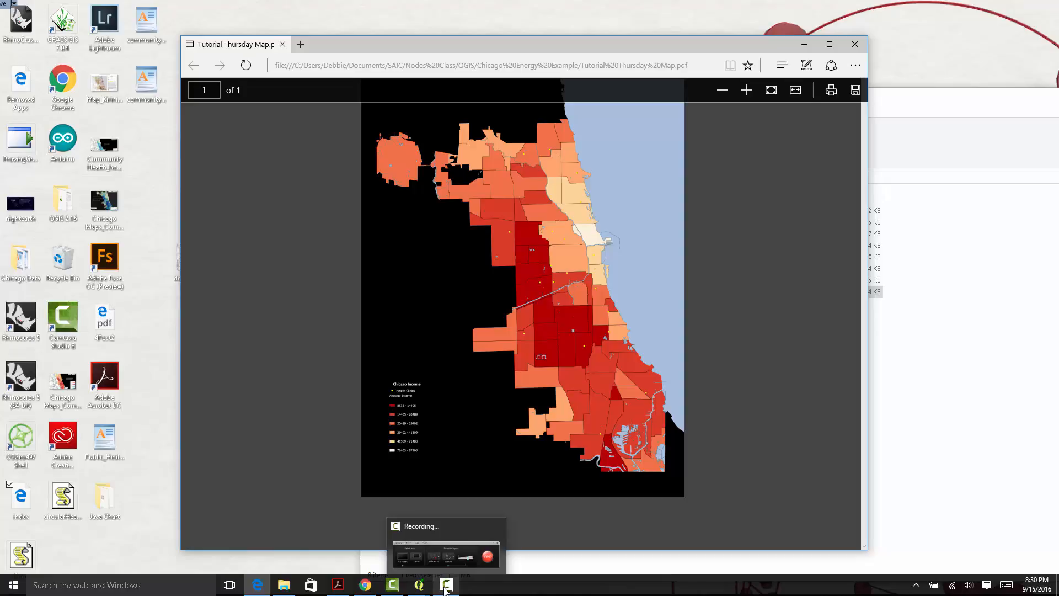
left_click(446, 588)
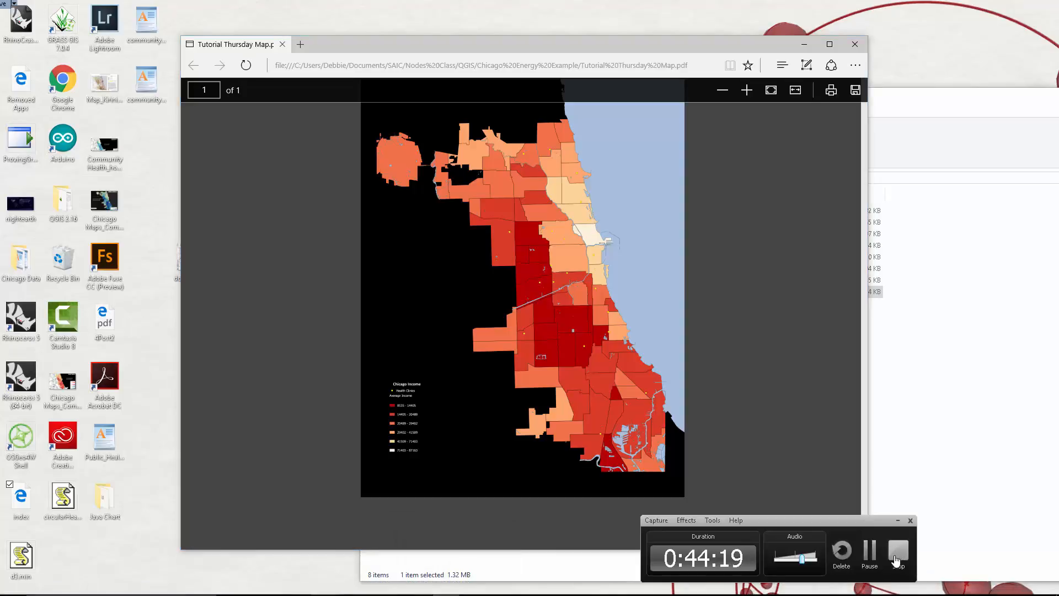